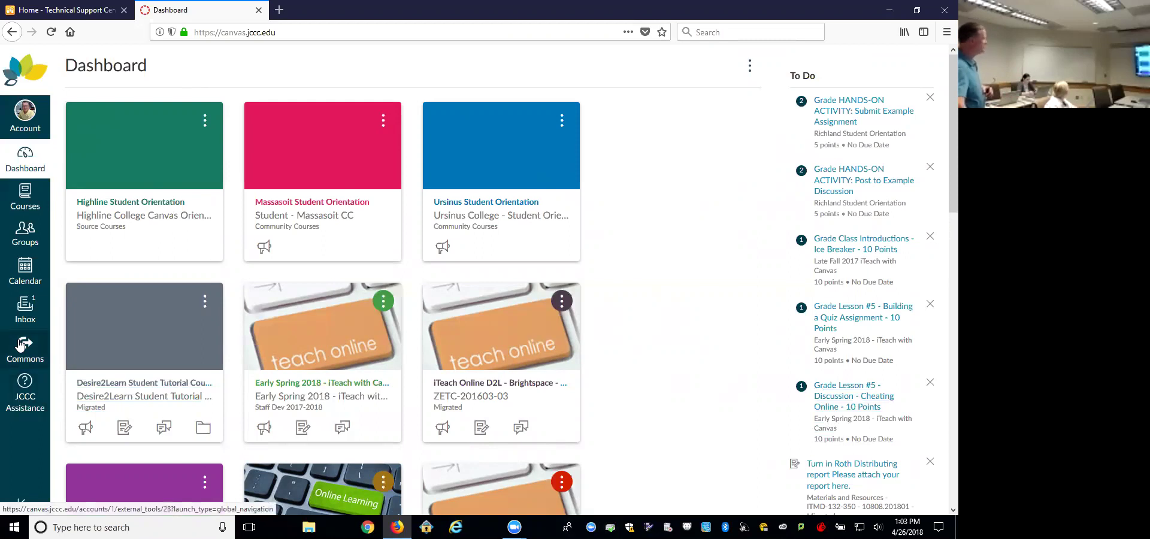
Step: Open Canvas Commons from the global navigation sidebar
{"action": "left_click", "coordinate": [24, 345]}
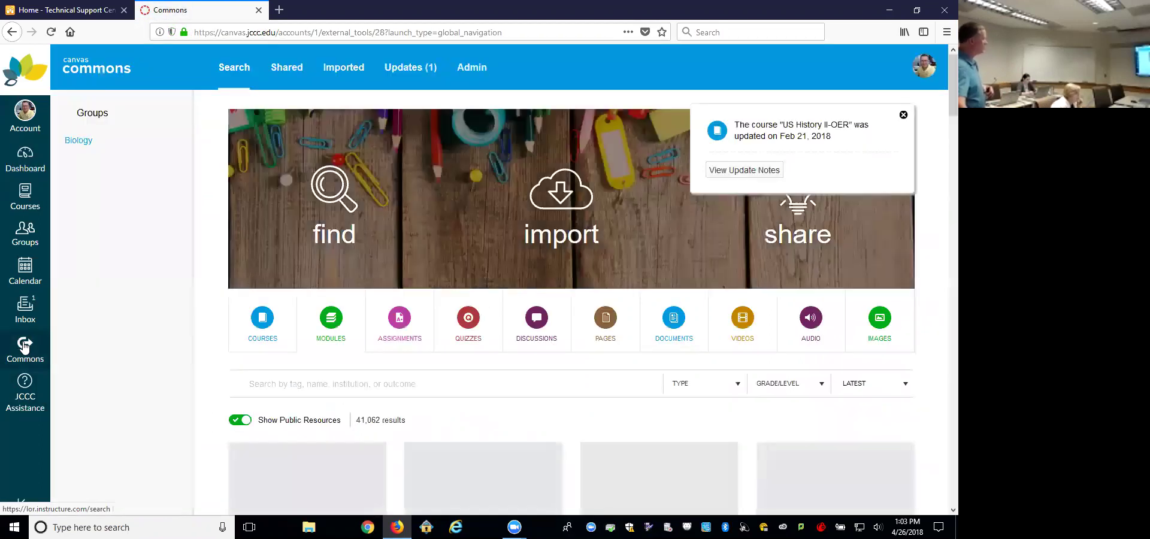
Step: Close the notice about the US History II-OER course update
{"action": "left_click", "coordinate": [903, 115]}
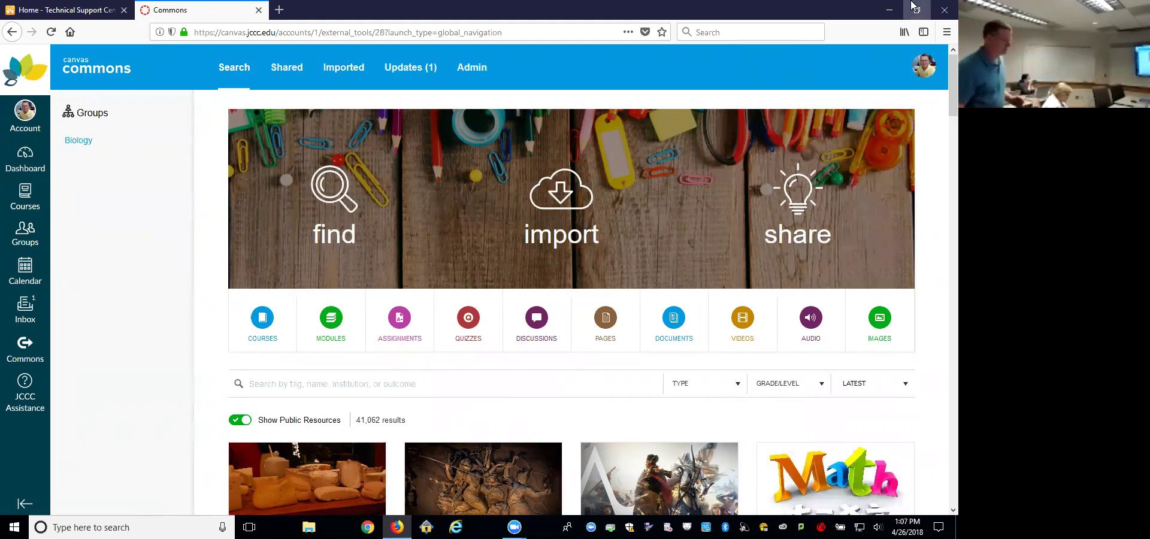
Step: Search Commons for 'jccc' and open the JCCC Student Tutorial Course resource
{"action": "scroll", "coordinate": [245, 462], "scroll_direction": "down", "scroll_amount": 3}
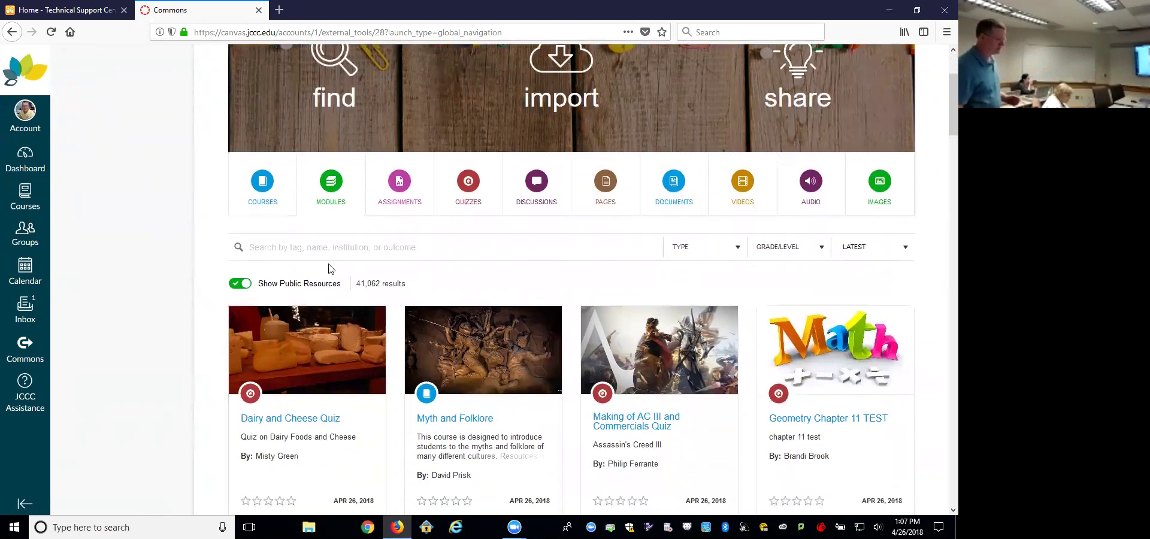
{"action": "left_click", "coordinate": [337, 247]}
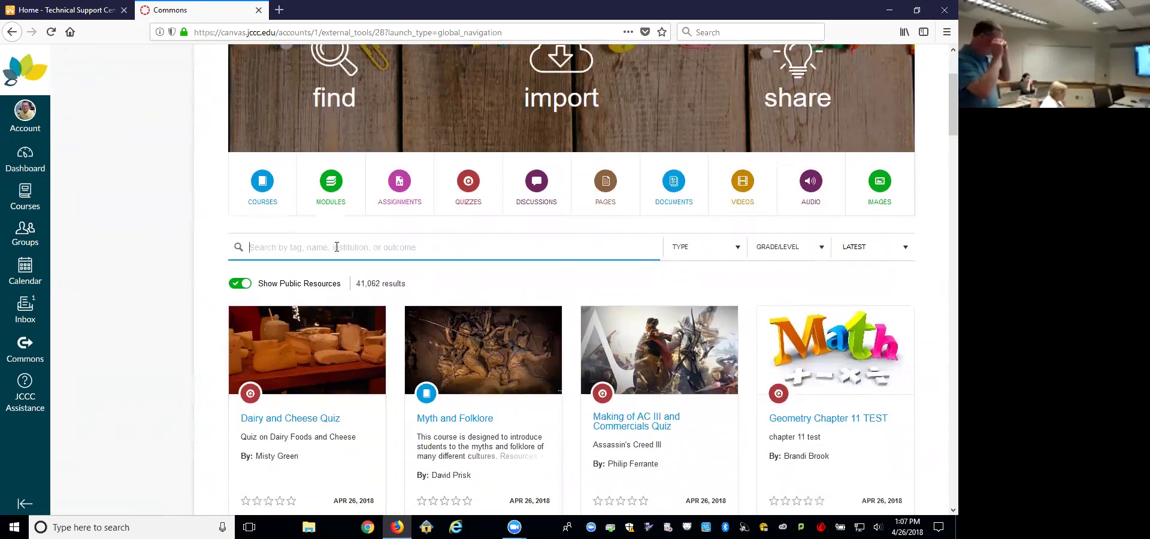
{"action": "type", "text": "jccc"}
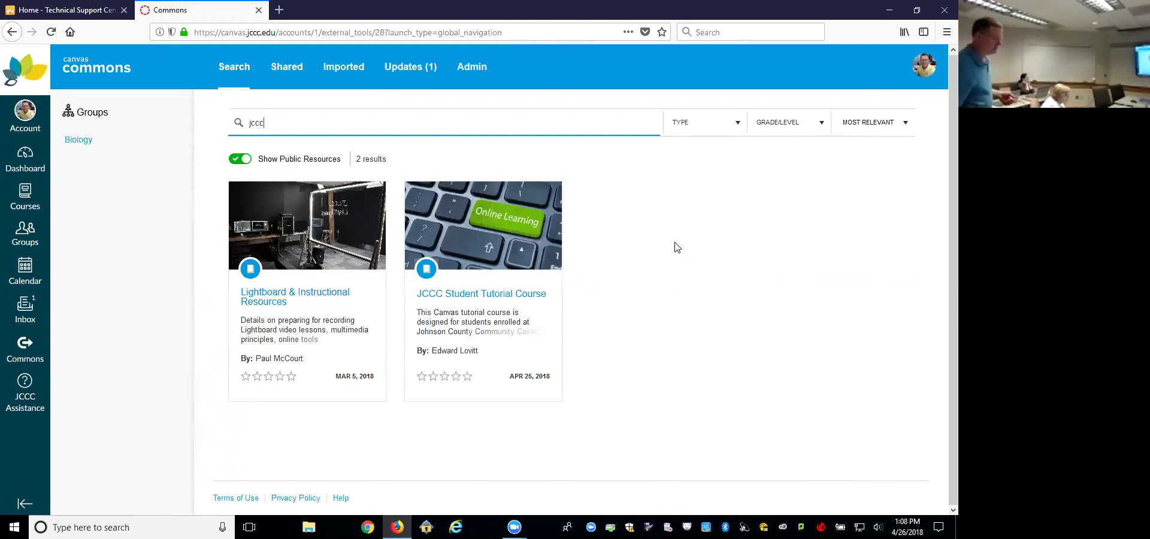
{"action": "left_click", "coordinate": [496, 296]}
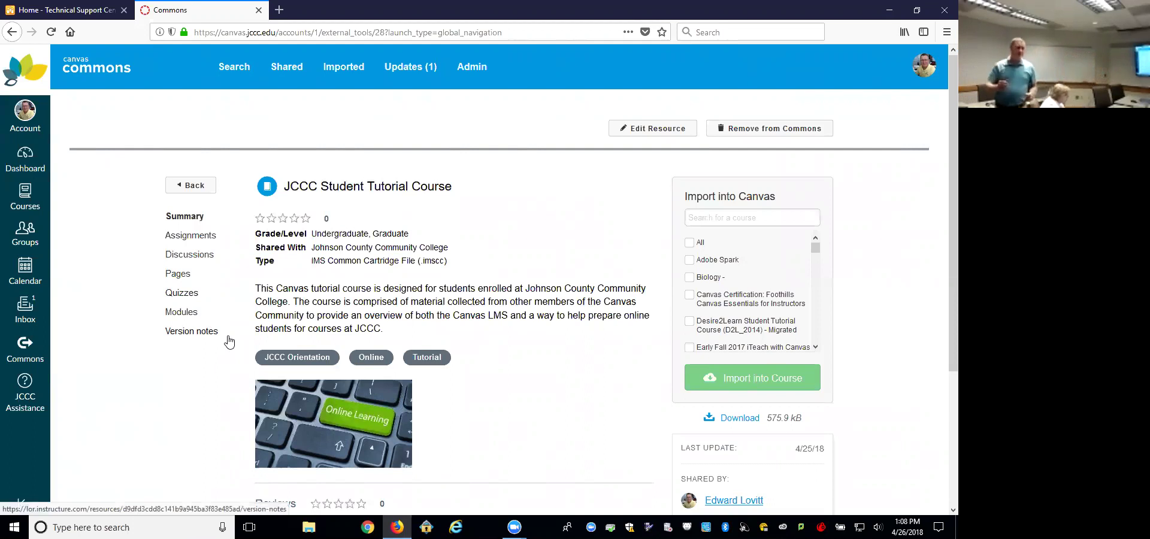
Step: View the JCCC Student Tutorial Course's modules, then its two quizzes
{"action": "left_click", "coordinate": [184, 312]}
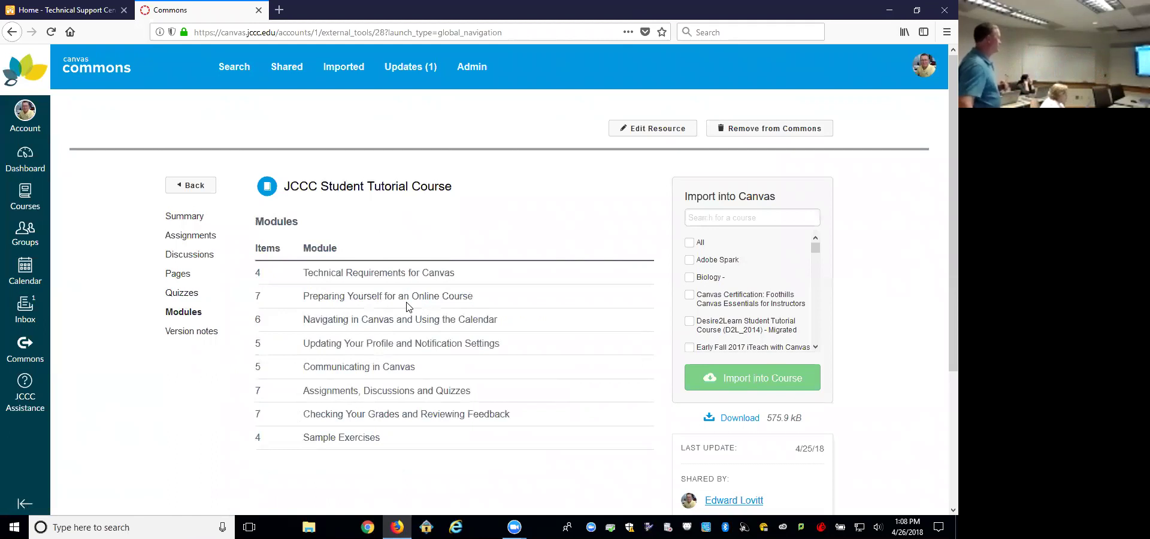
{"action": "left_click", "coordinate": [179, 296]}
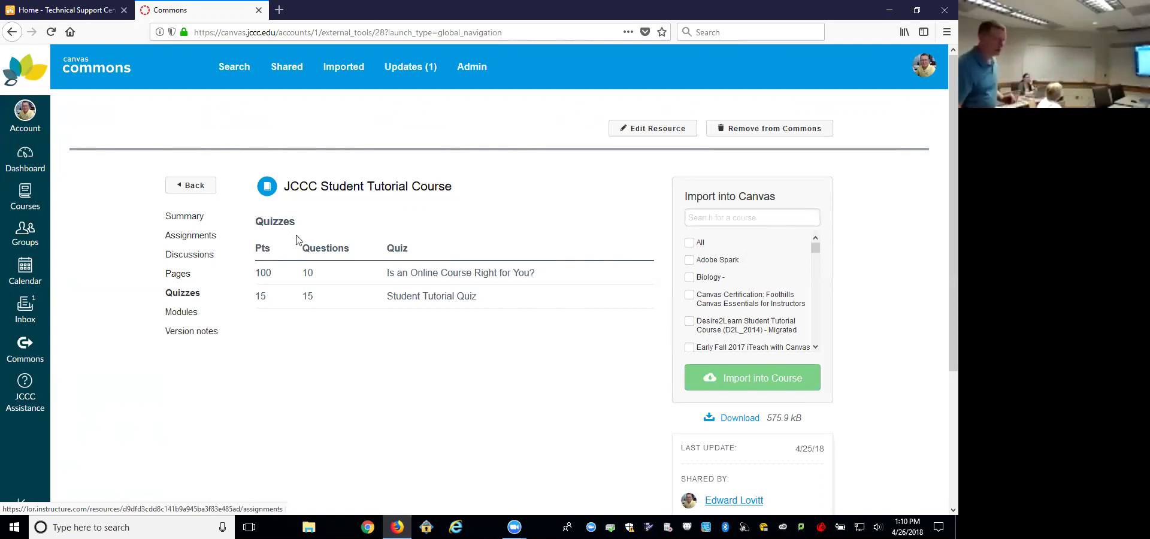
{"action": "scroll", "coordinate": [763, 315], "scroll_direction": "down", "scroll_amount": 3}
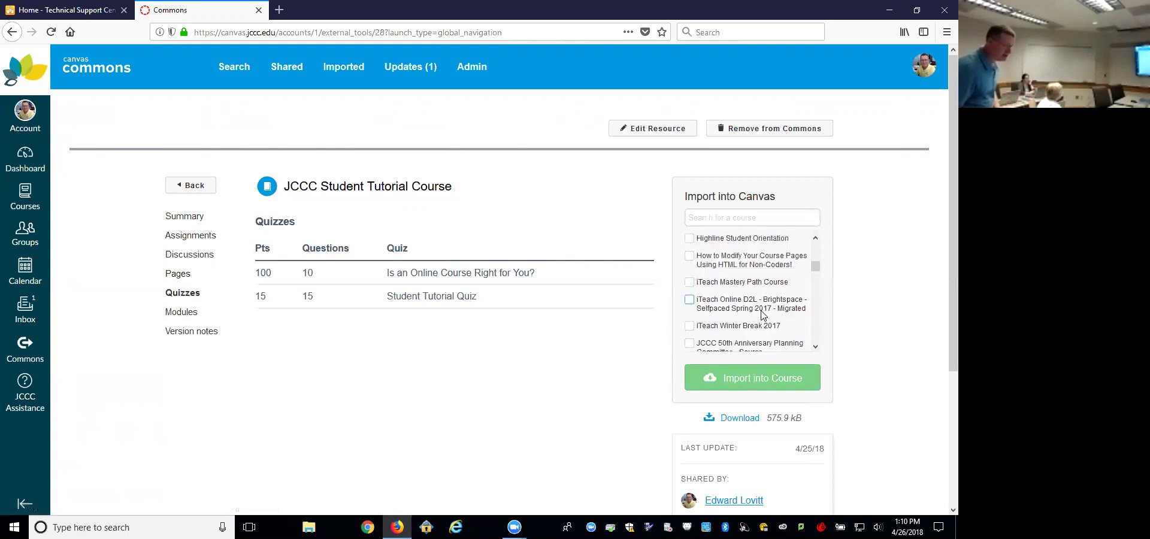
{"action": "left_click_drag", "start_coordinate": [817, 268], "coordinate": [815, 299]}
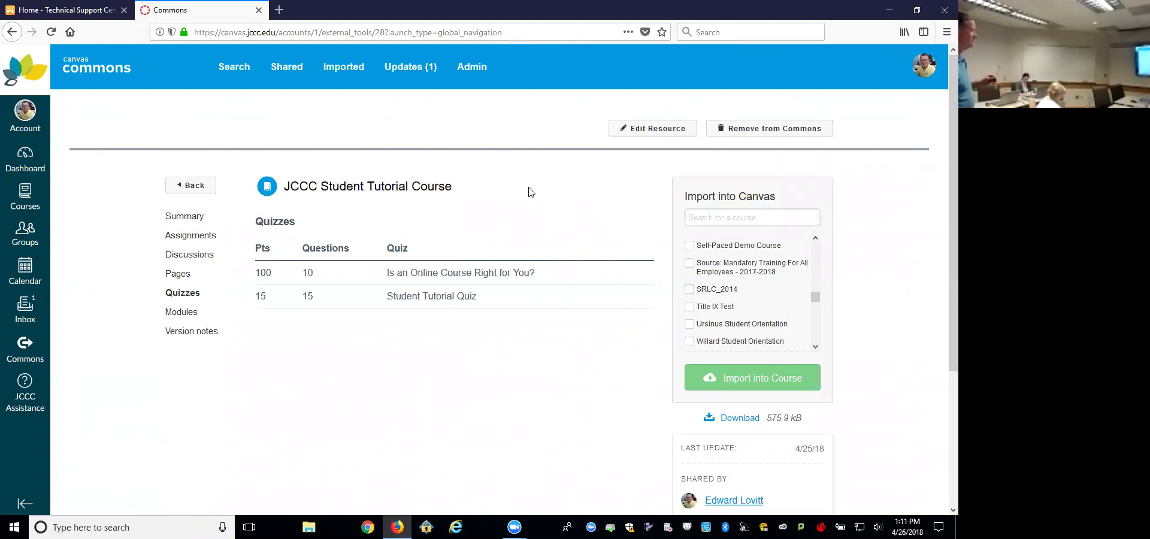
Step: Search Commons for 'orientation' and scroll through the 312 results
{"action": "left_click", "coordinate": [27, 352]}
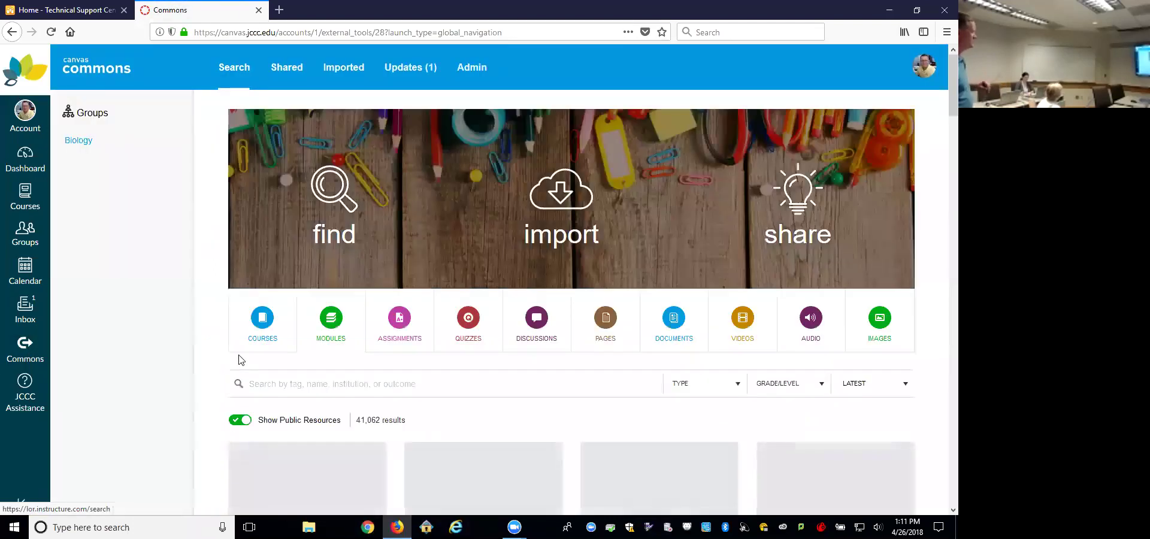
{"action": "left_click", "coordinate": [341, 380]}
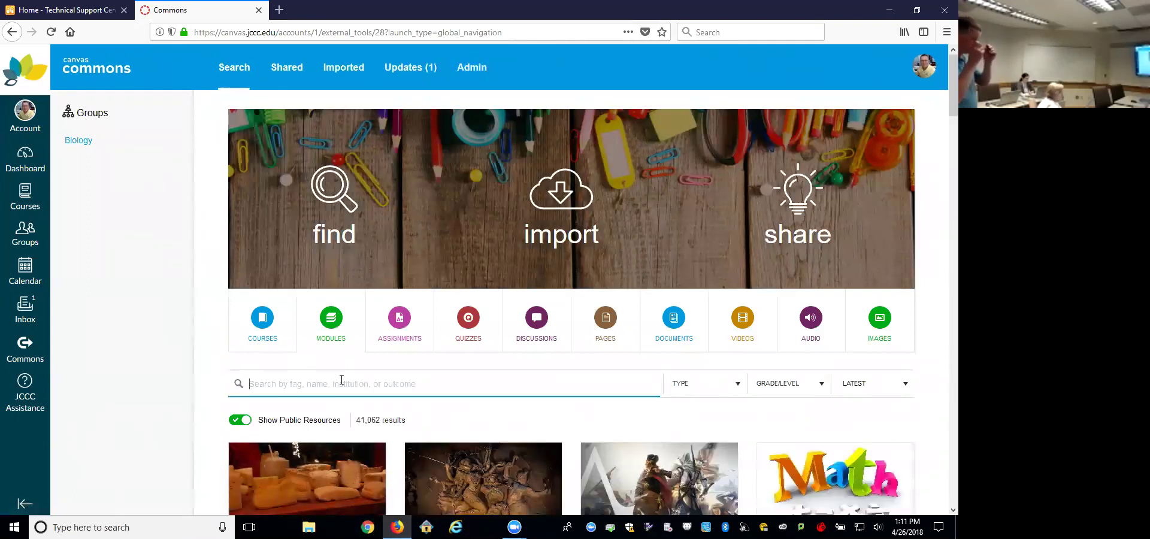
{"action": "type", "text": "orie"}
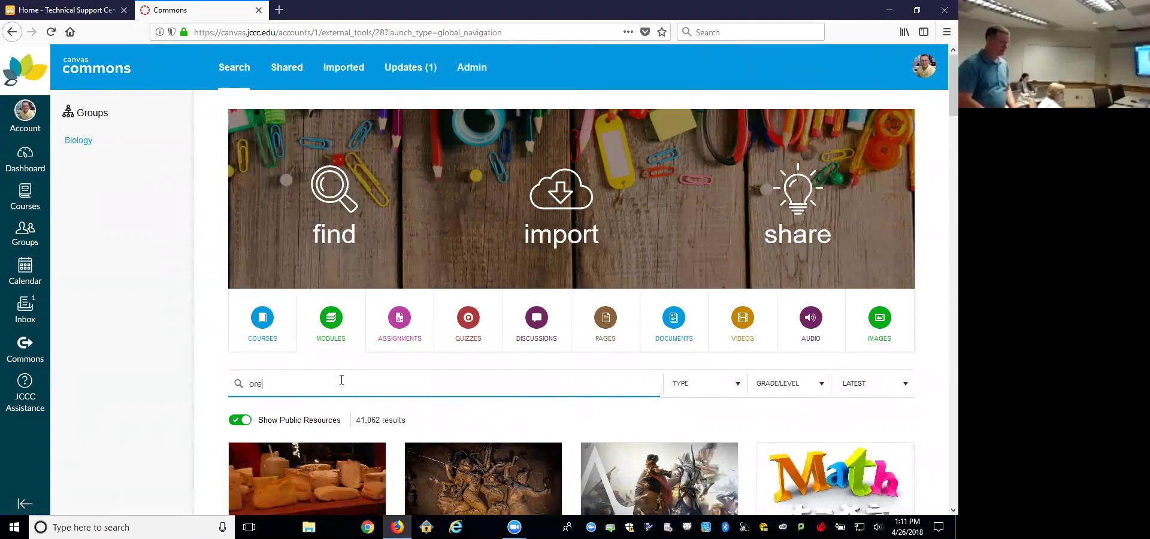
{"action": "type", "text": "ntg"}
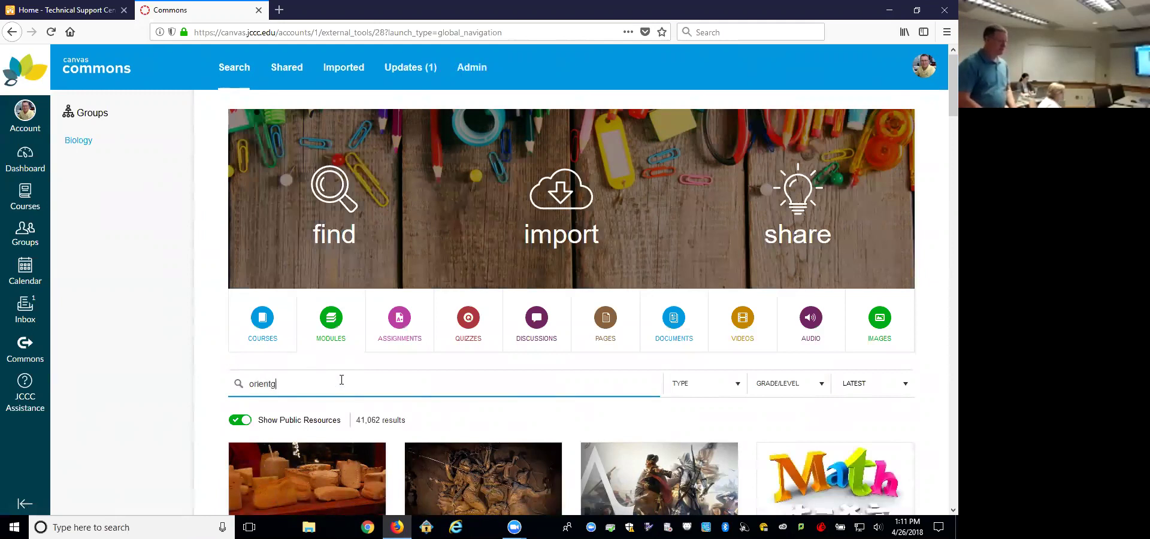
{"action": "type", "text": "t"}
{"action": "key", "text": "BackSpace"}
{"action": "key", "text": "BackSpace"}
{"action": "key", "text": "BackSpace"}
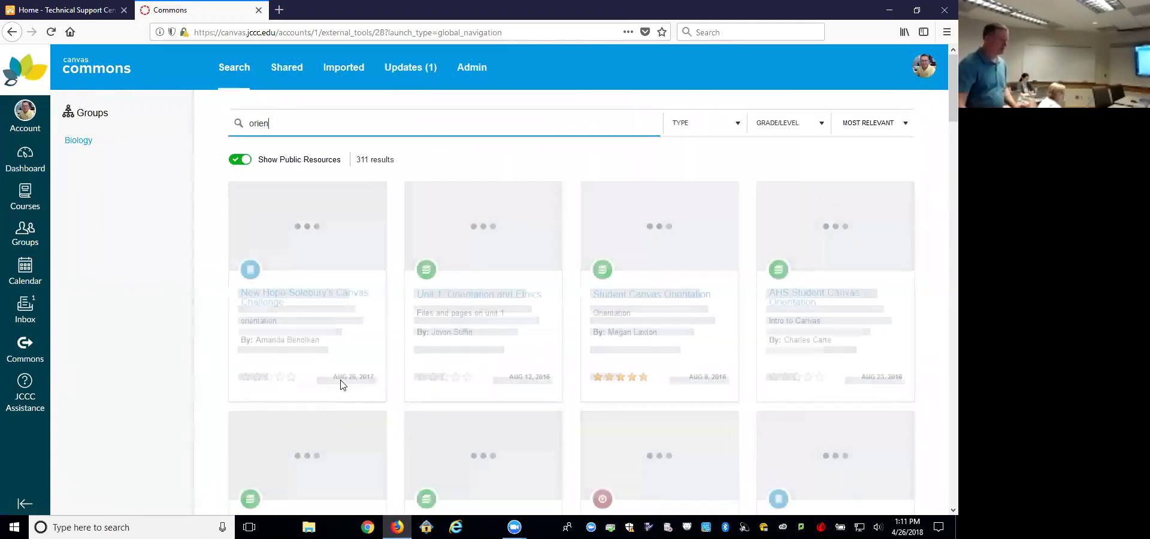
{"action": "type", "text": "ta"}
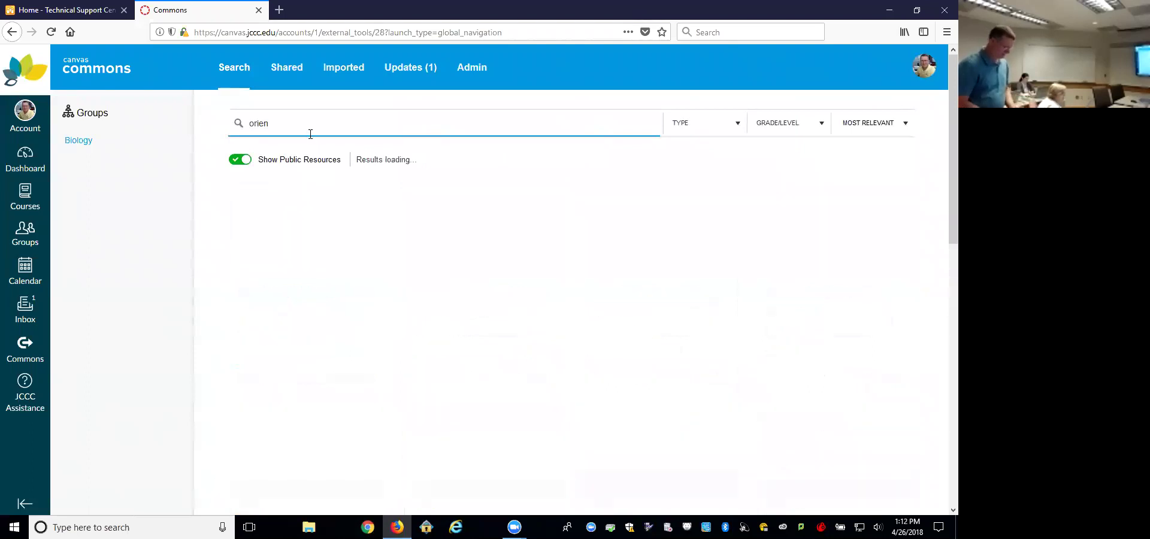
{"action": "type", "text": "tion"}
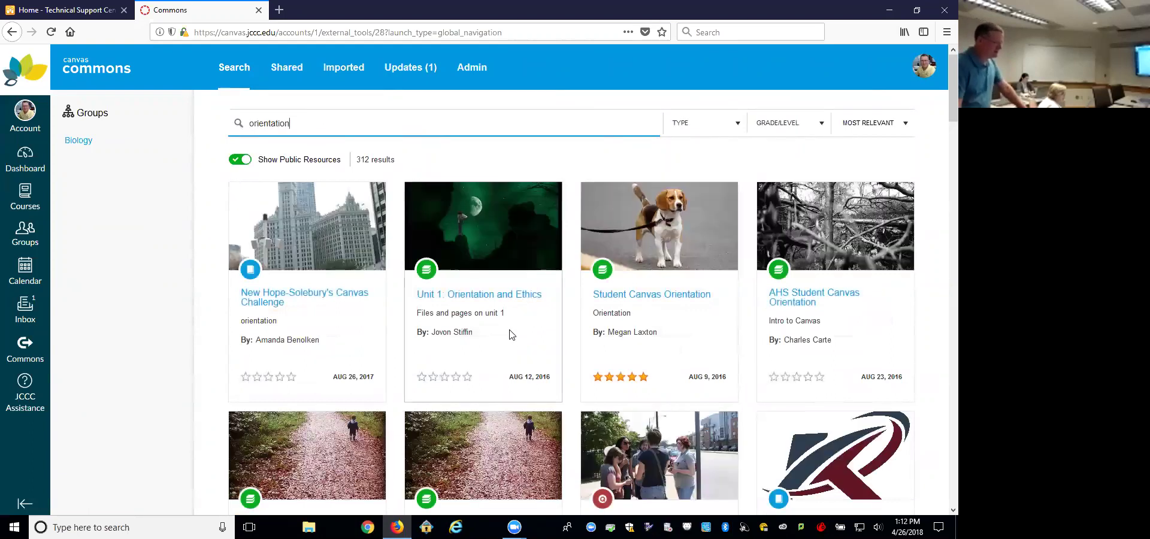
{"action": "scroll", "coordinate": [510, 333], "scroll_direction": "down", "scroll_amount": 2}
{"action": "scroll", "coordinate": [509, 333], "scroll_direction": "down", "scroll_amount": 2}
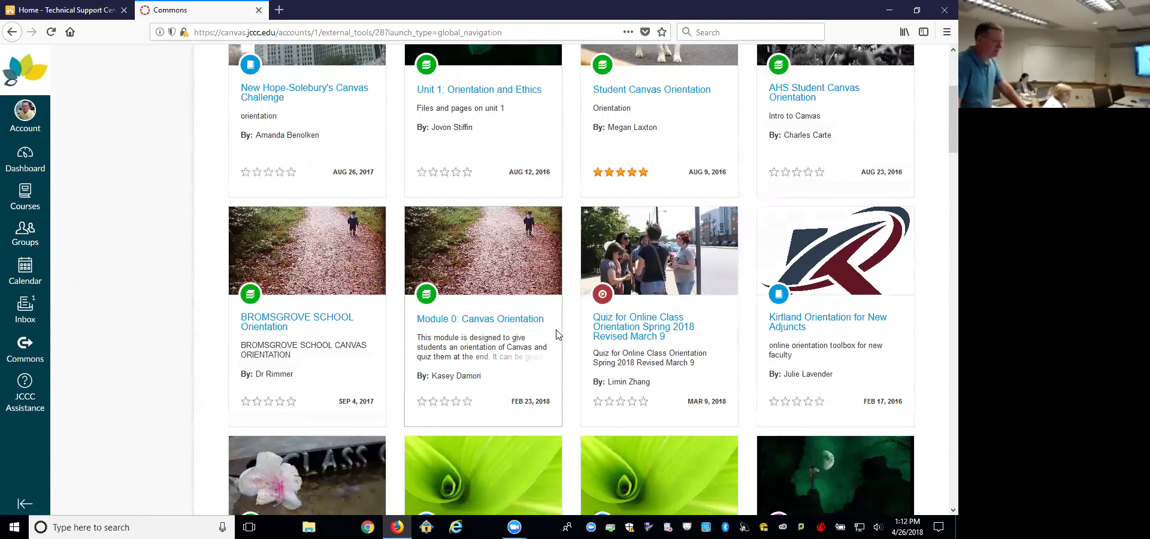
Step: Browse Kirtland Orientation for New Adjuncts' assignments, pages, quizzes and modules, then list its author's resources
{"action": "left_click", "coordinate": [801, 324]}
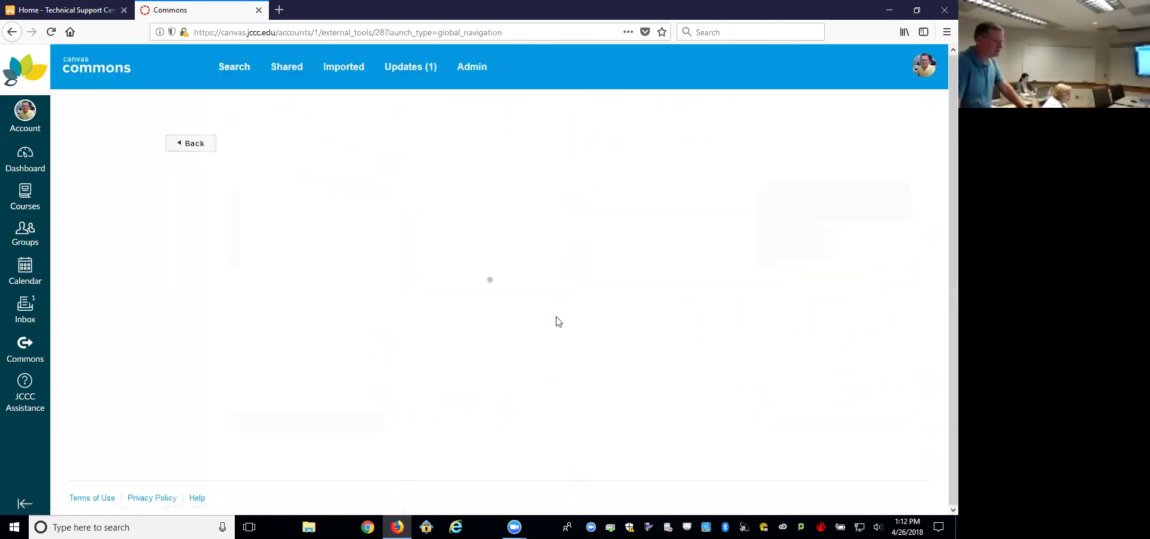
{"action": "left_click", "coordinate": [198, 196]}
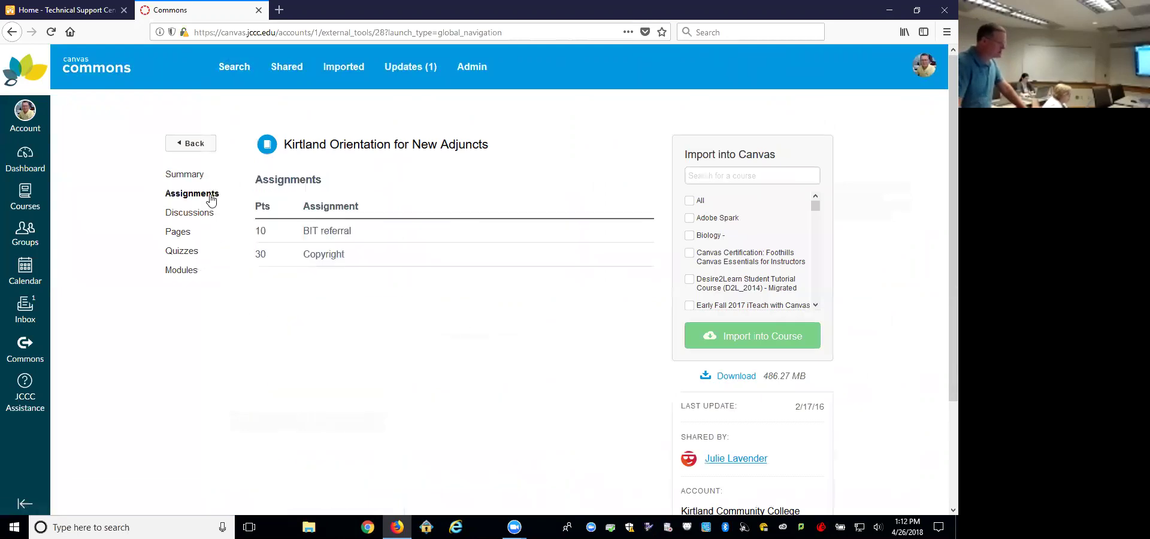
{"action": "left_click", "coordinate": [180, 233]}
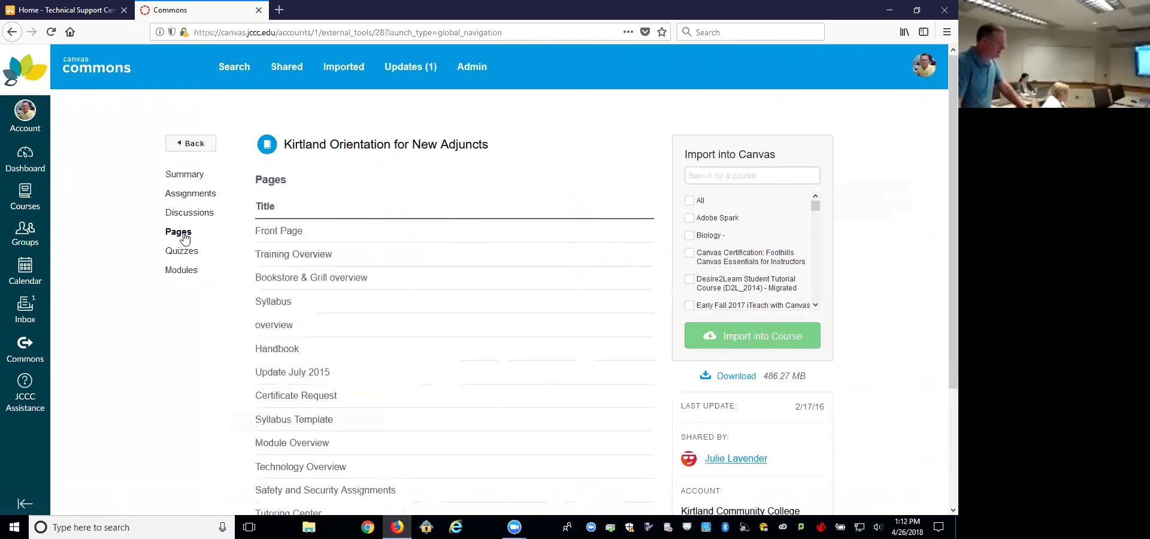
{"action": "left_click", "coordinate": [183, 255]}
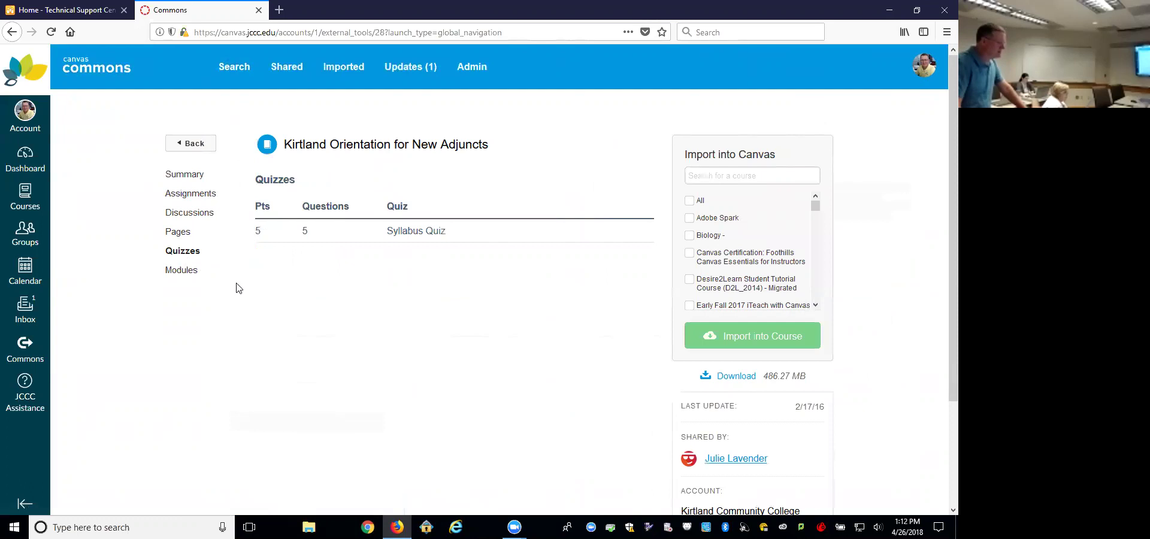
{"action": "left_click", "coordinate": [184, 271]}
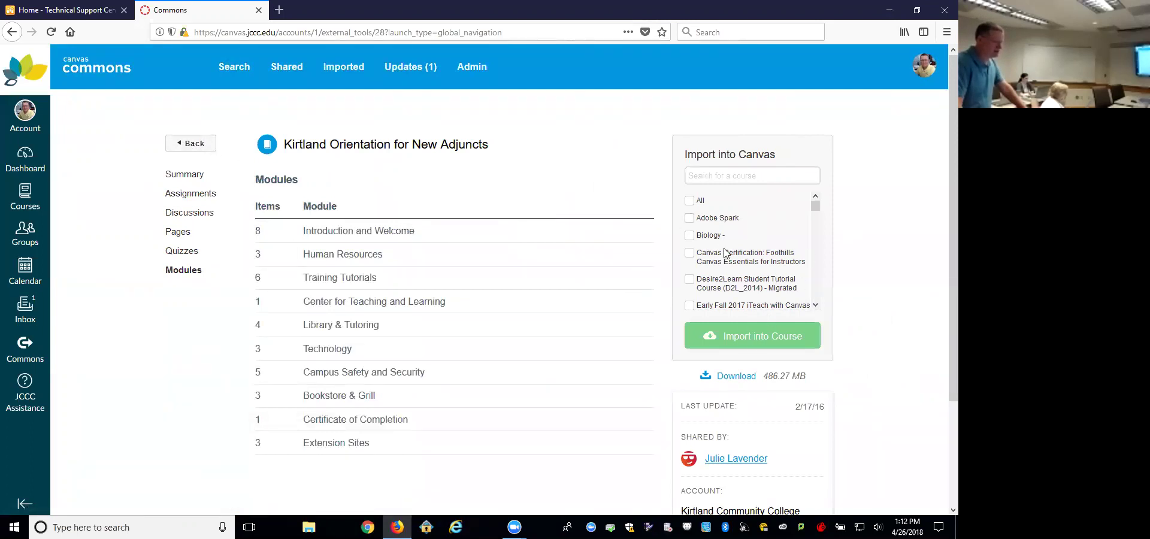
{"action": "scroll", "coordinate": [407, 338], "scroll_direction": "down", "scroll_amount": 3}
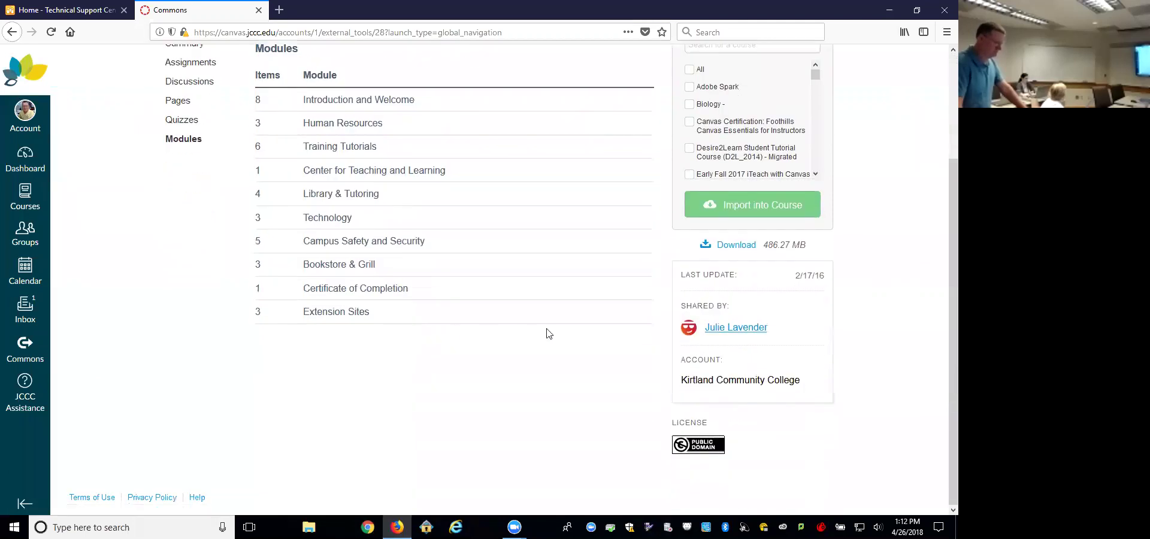
{"action": "left_click", "coordinate": [735, 329]}
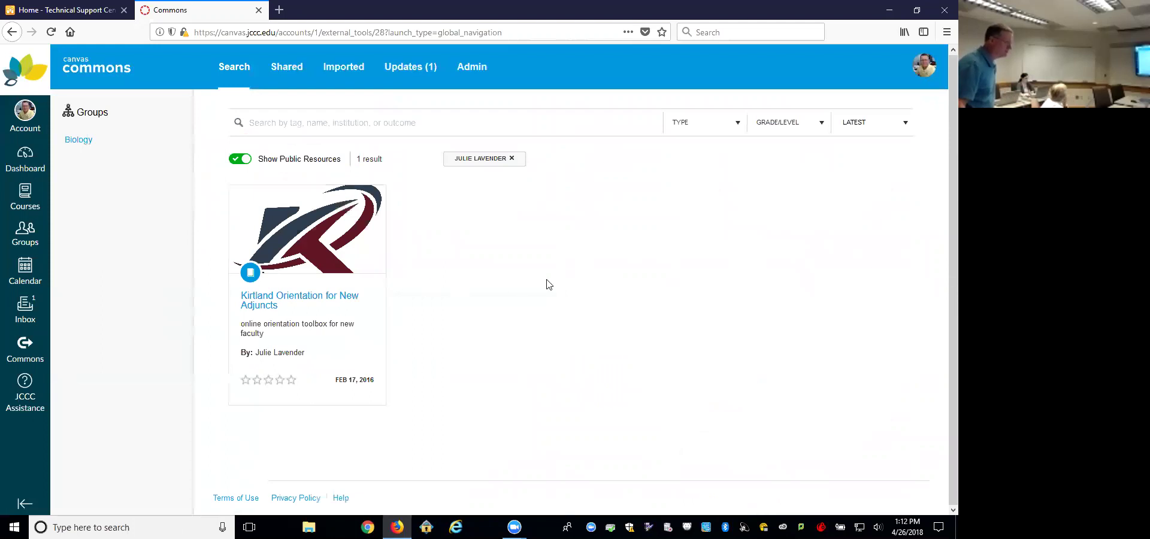
Step: Go back through browser history to the unfiltered list of 41,062 public resources
{"action": "left_click", "coordinate": [11, 32]}
{"action": "left_click", "coordinate": [12, 32]}
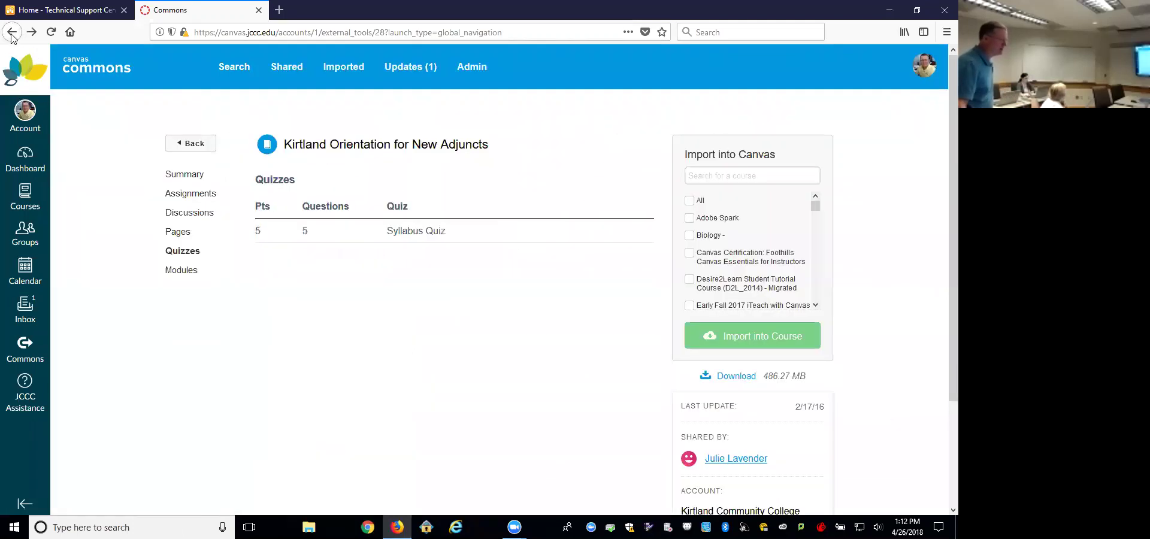
{"action": "left_click", "coordinate": [12, 32]}
{"action": "left_click", "coordinate": [12, 32]}
{"action": "left_click", "coordinate": [11, 33]}
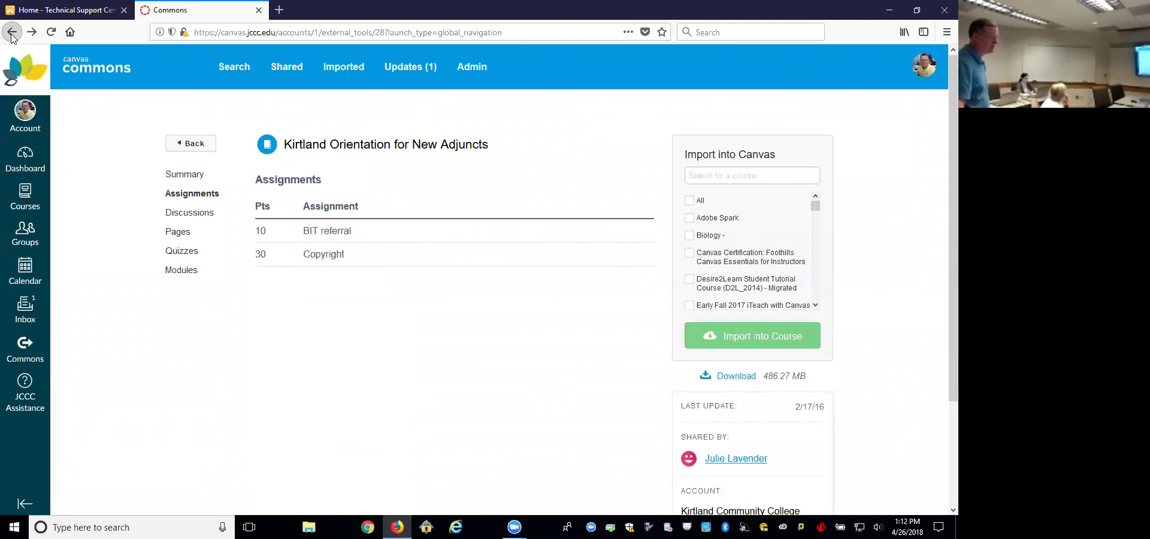
{"action": "left_click", "coordinate": [11, 32]}
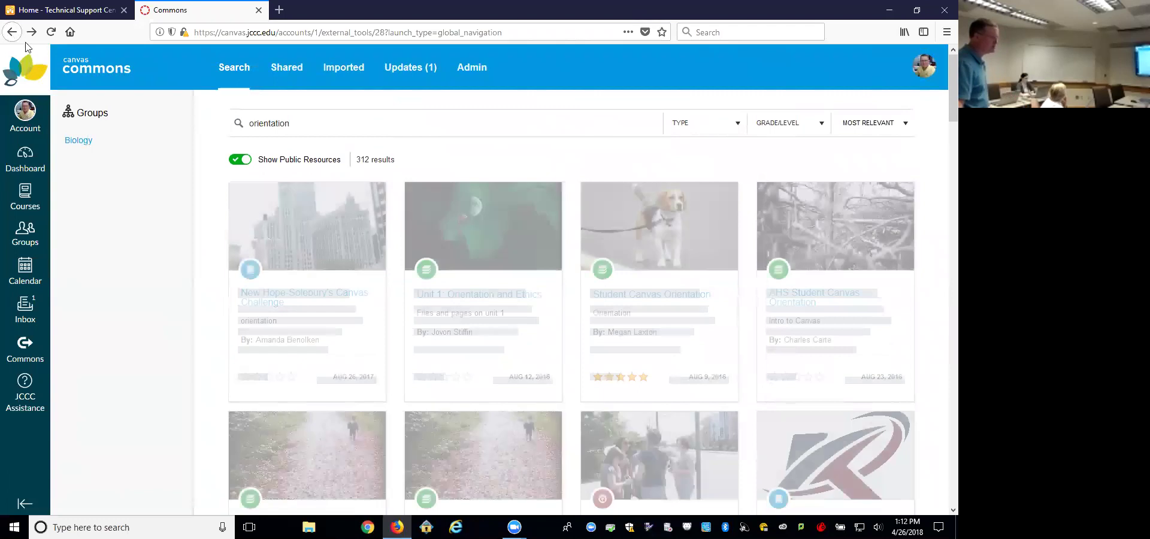
{"action": "left_click", "coordinate": [11, 32]}
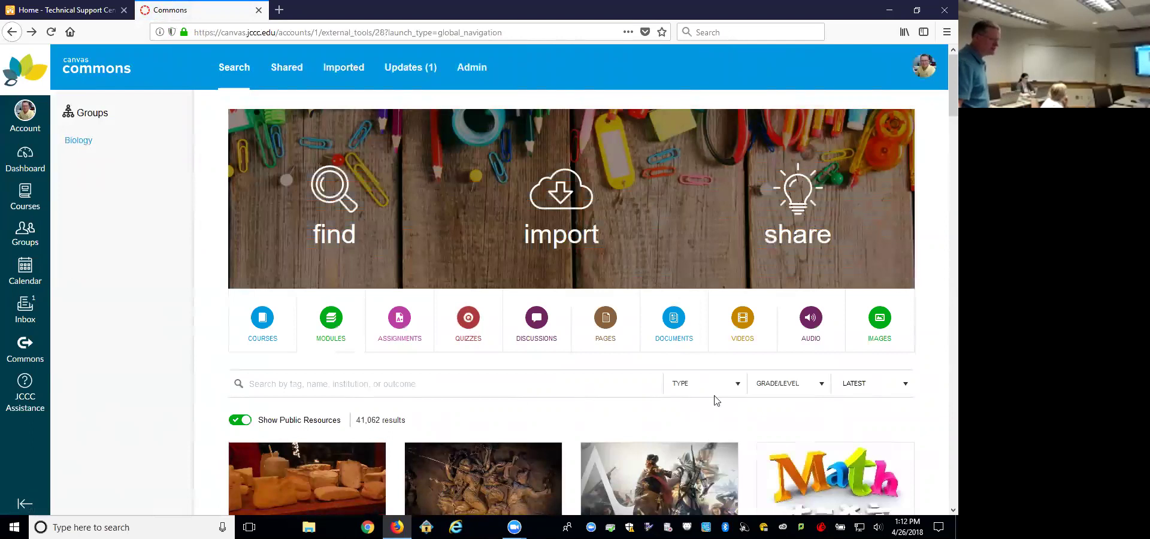
Step: Show the GRADE/LEVEL filter with its Kindergarten-to-Graduate range slider
{"action": "left_click", "coordinate": [820, 386]}
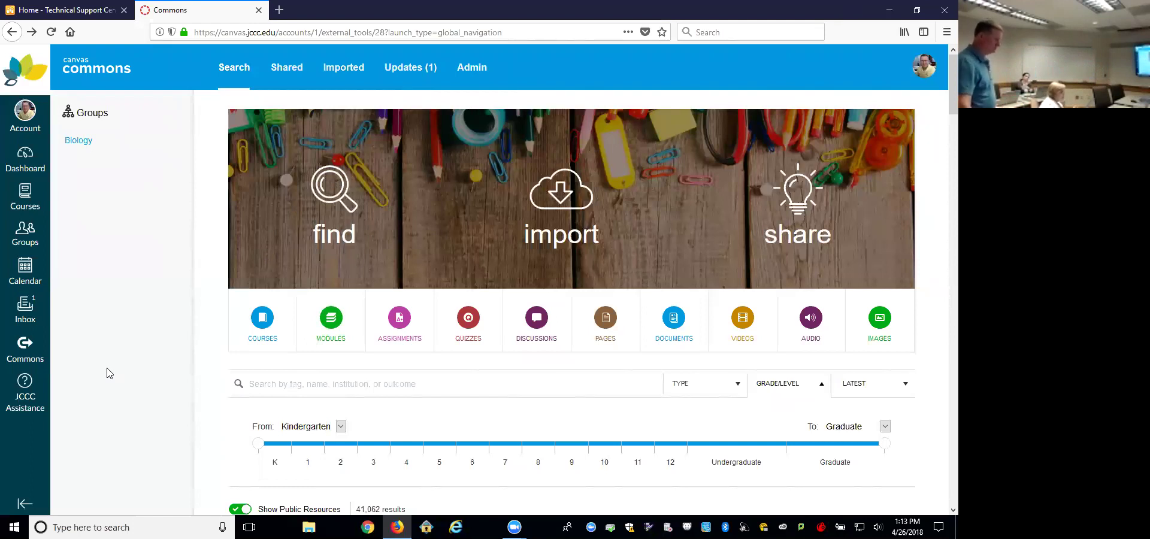
Step: In a new tab, search Google for 'canvas community', then return to the Commons tab
{"action": "key", "text": "ctrl+t"}
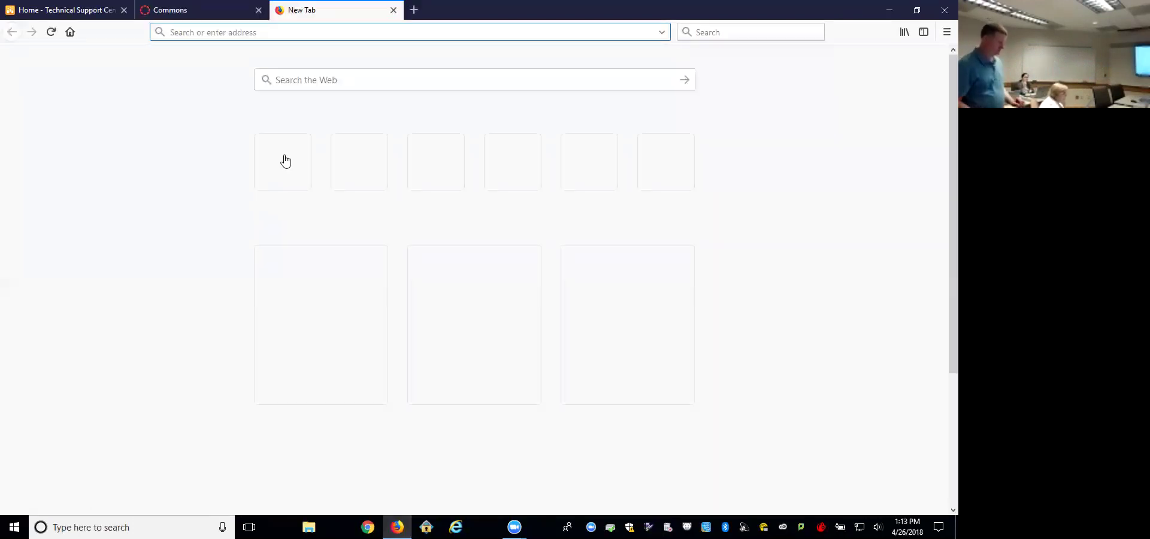
{"action": "type", "text": "googleomc"}
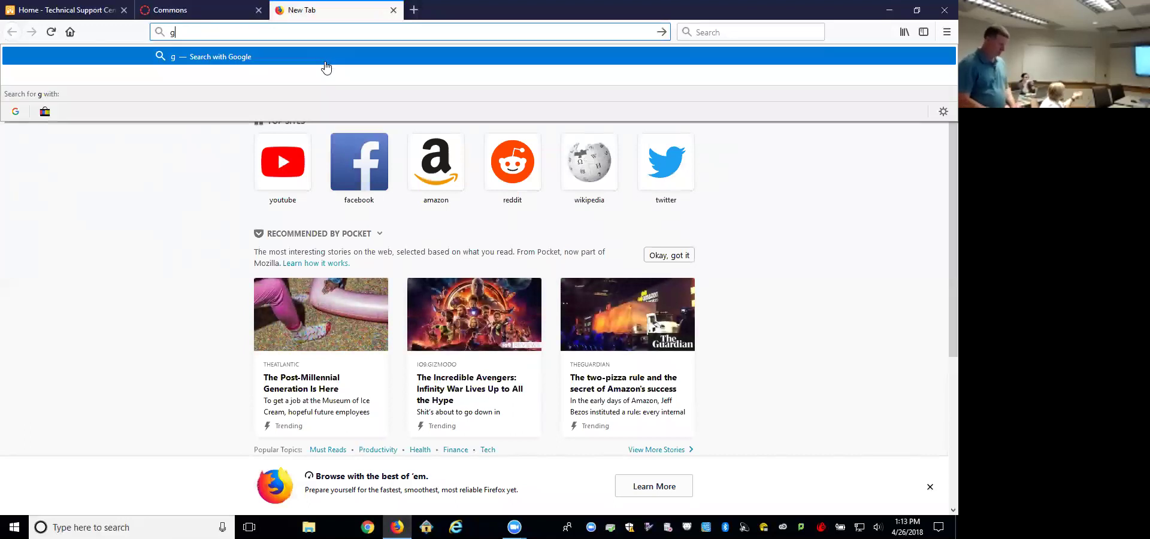
{"action": "key", "text": "BackSpace"}
{"action": "key", "text": "BackSpace"}
{"action": "key", "text": "BackSpace"}
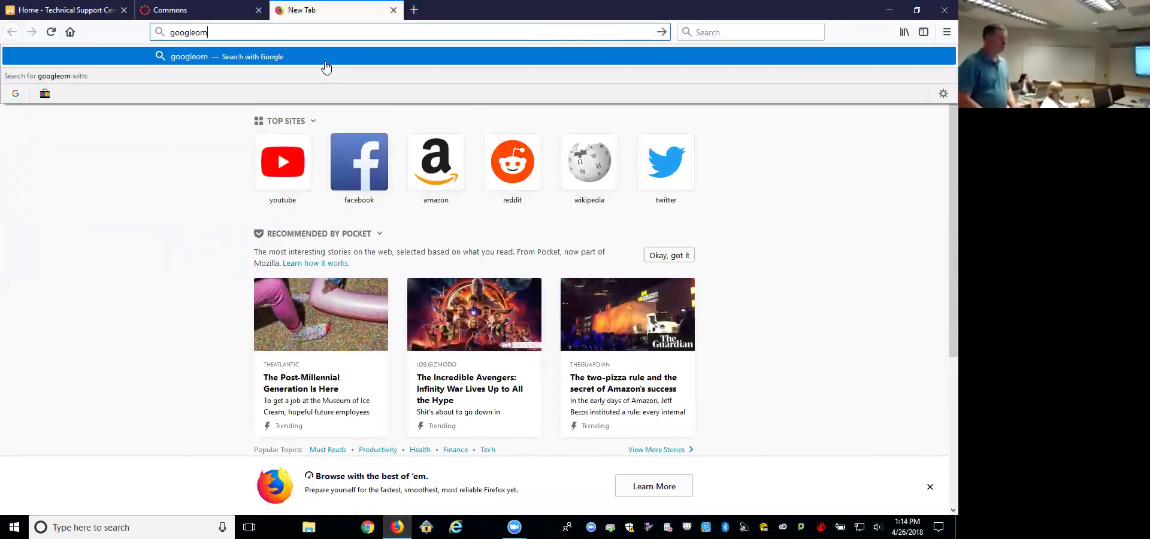
{"action": "type", "text": ".com"}
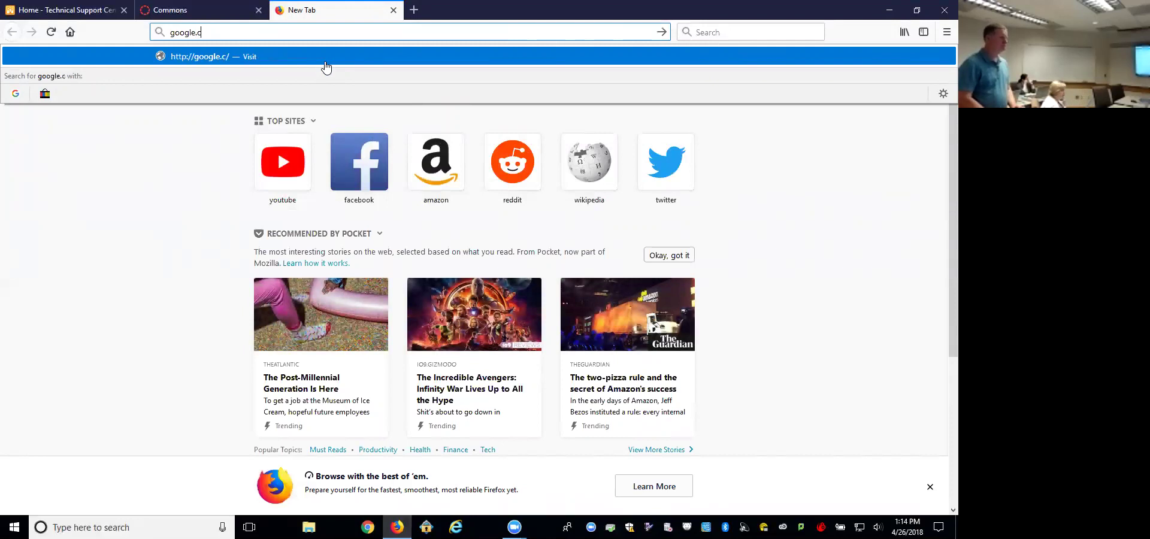
{"action": "key", "text": "Return"}
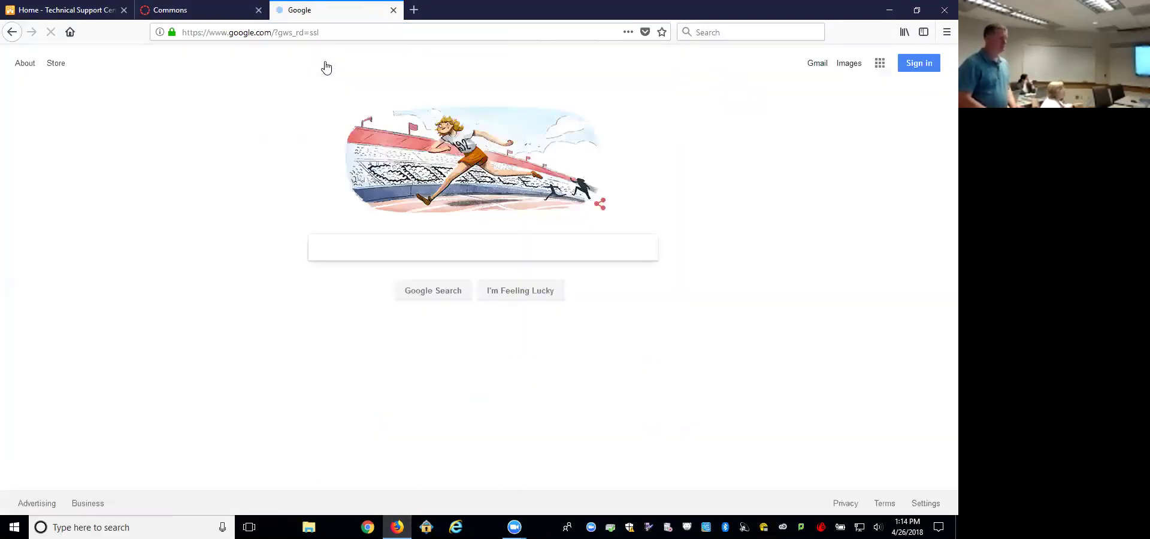
{"action": "type", "text": "can"}
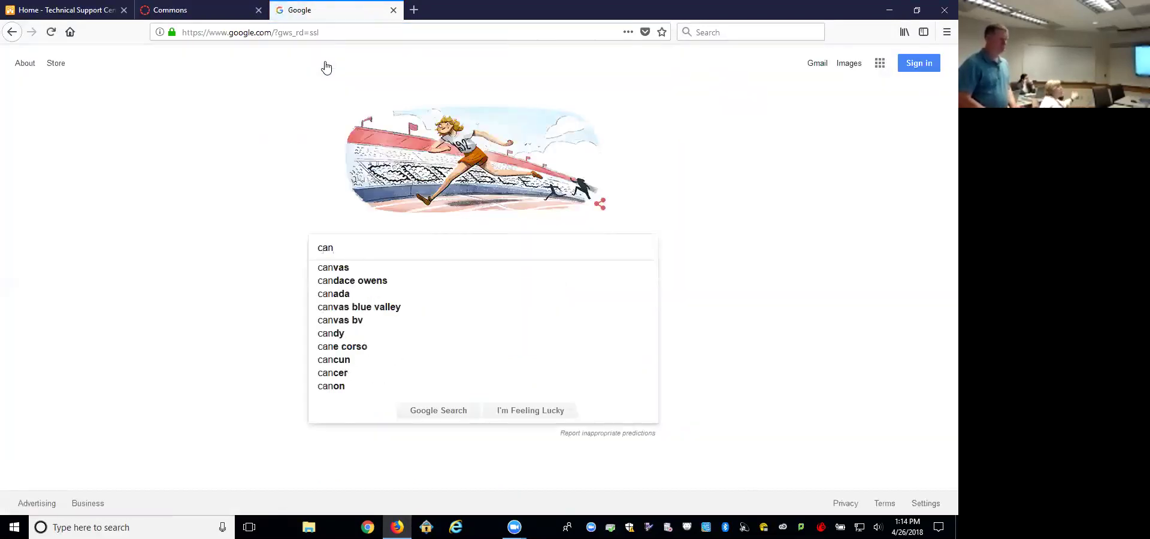
{"action": "type", "text": "vas community"}
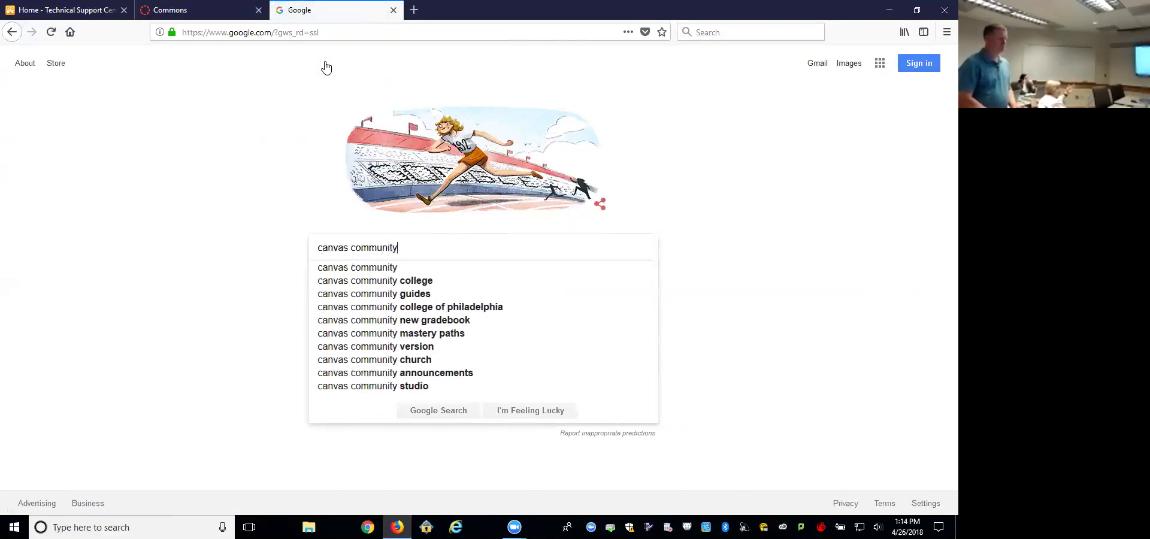
{"action": "key", "text": "Return"}
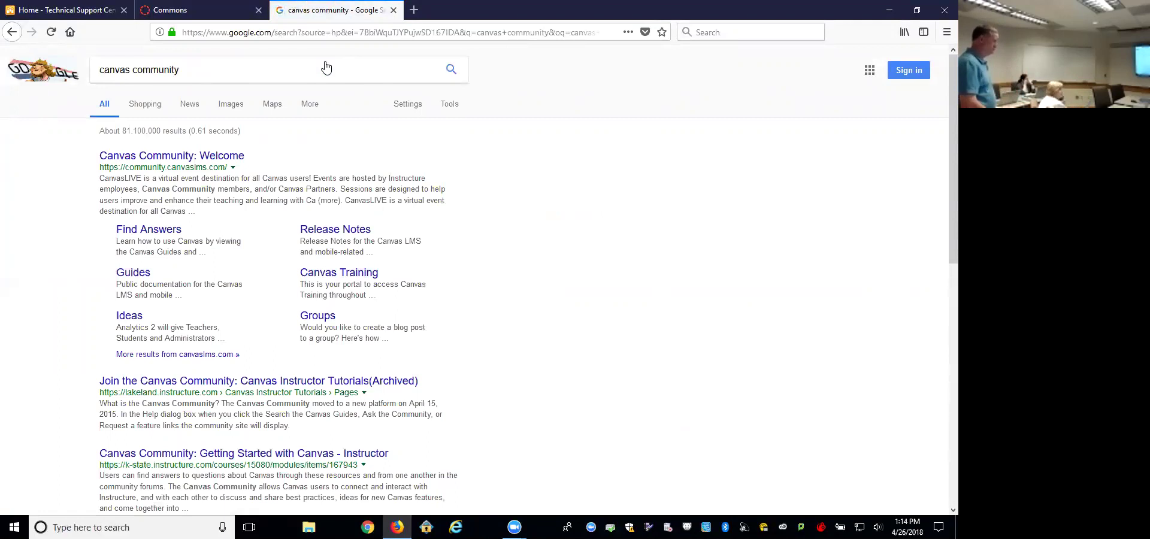
{"action": "left_click", "coordinate": [197, 8]}
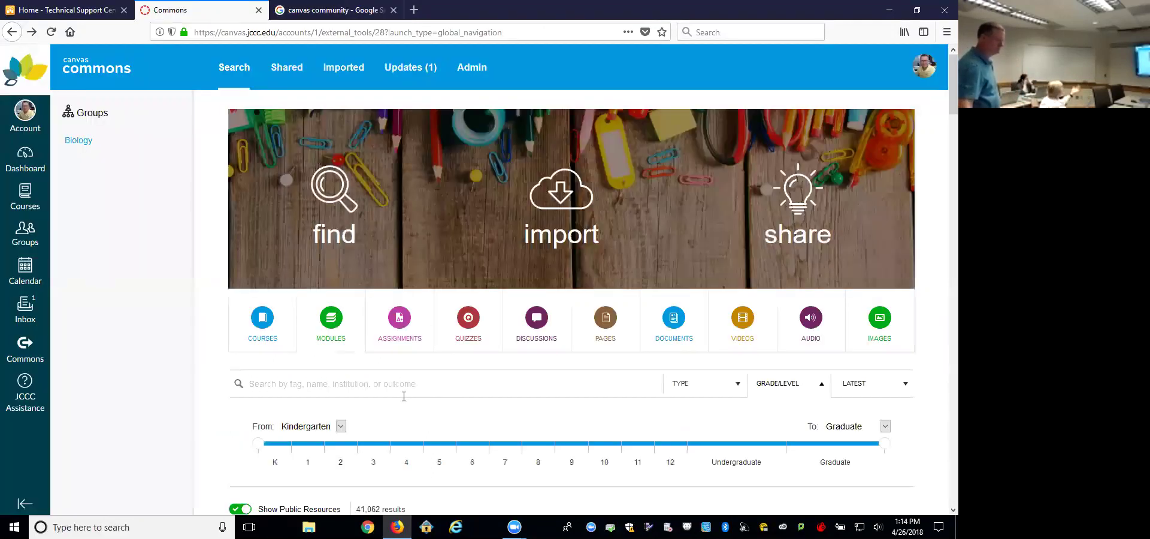
Step: Search Commons for 'humbolt' to list the HSU Canvas Template courses, then select the search term
{"action": "left_click", "coordinate": [401, 386]}
{"action": "type", "text": "humbolt"}
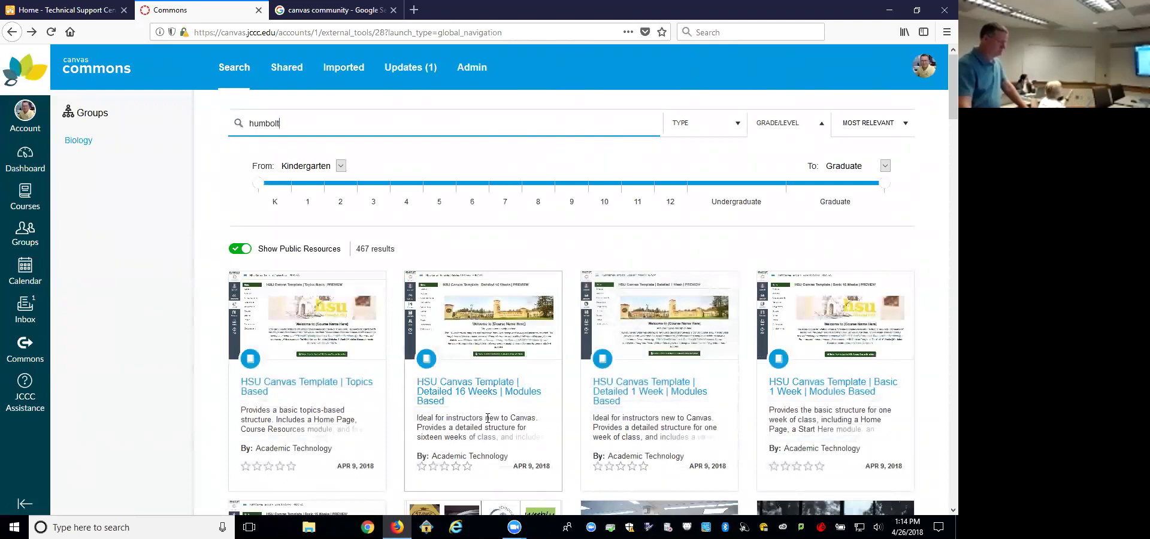
{"action": "scroll", "coordinate": [487, 417], "scroll_direction": "down", "scroll_amount": 3}
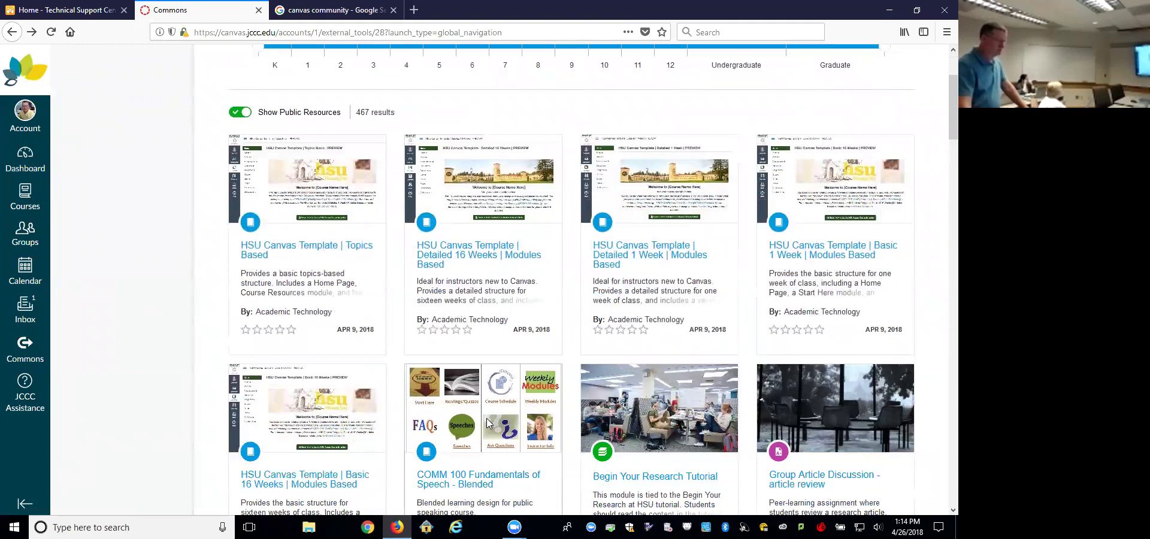
{"action": "scroll", "coordinate": [487, 423], "scroll_direction": "up", "scroll_amount": 3}
{"action": "left_click", "coordinate": [311, 124]}
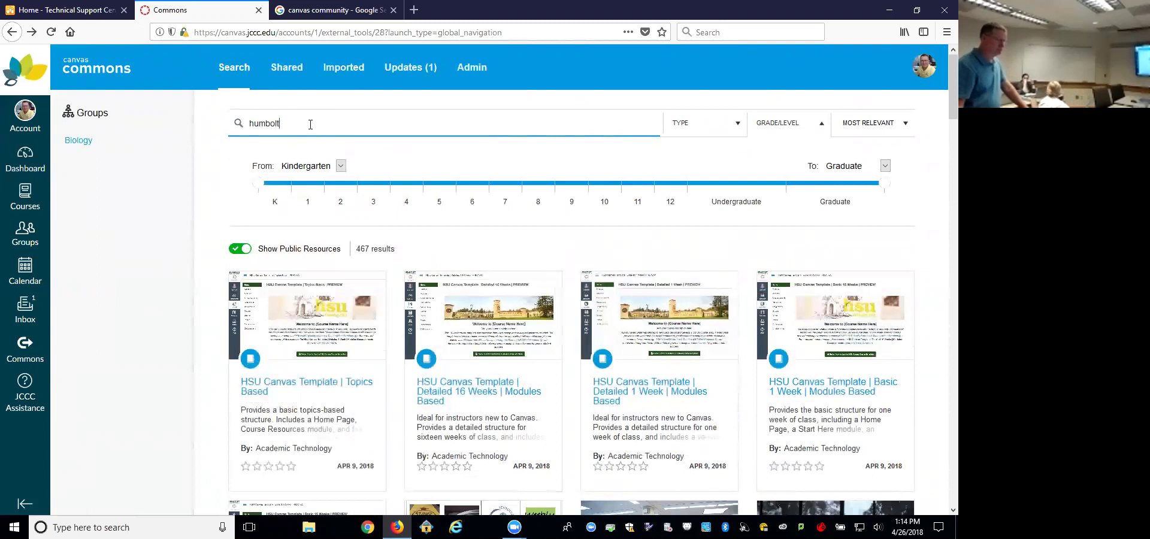
{"action": "left_click_drag", "start_coordinate": [290, 123], "coordinate": [220, 124]}
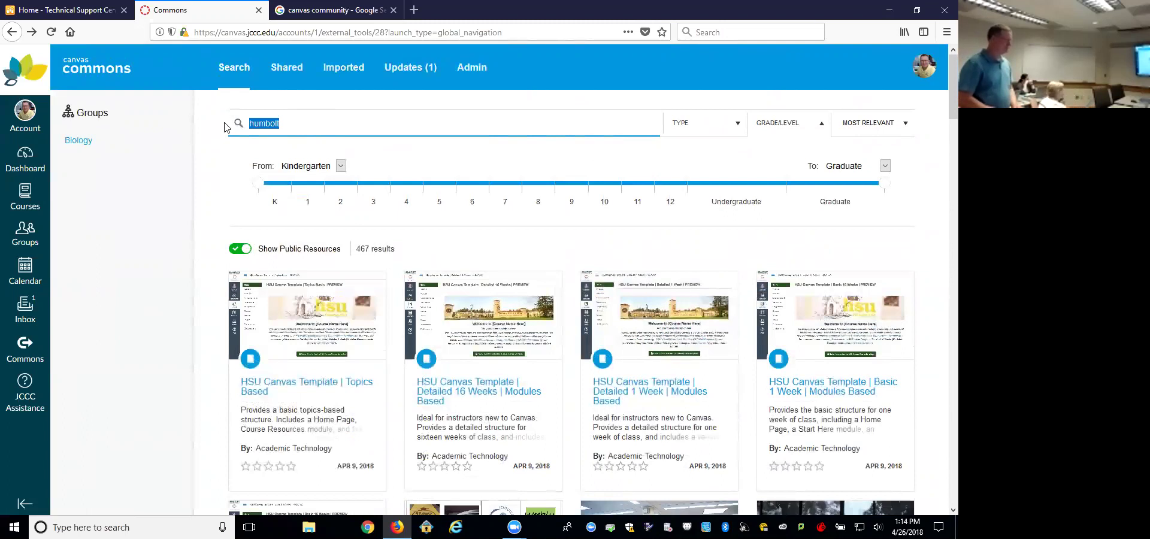
Step: Search Canvas Commons for 'oer', browse the 167 results, then select the search term
{"action": "type", "text": "oer"}
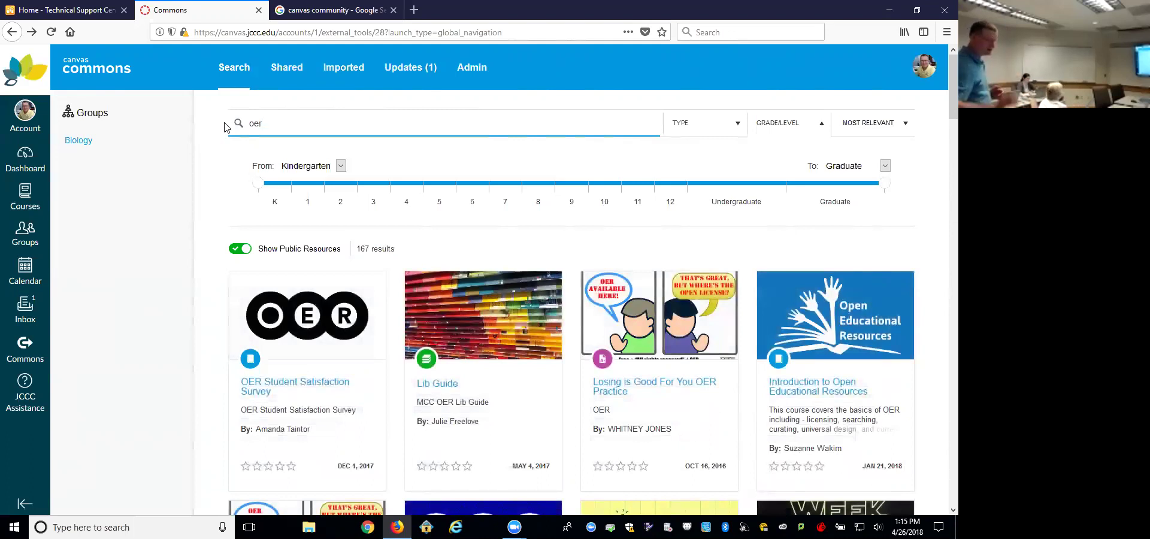
{"action": "scroll", "coordinate": [390, 243], "scroll_direction": "down", "scroll_amount": 3}
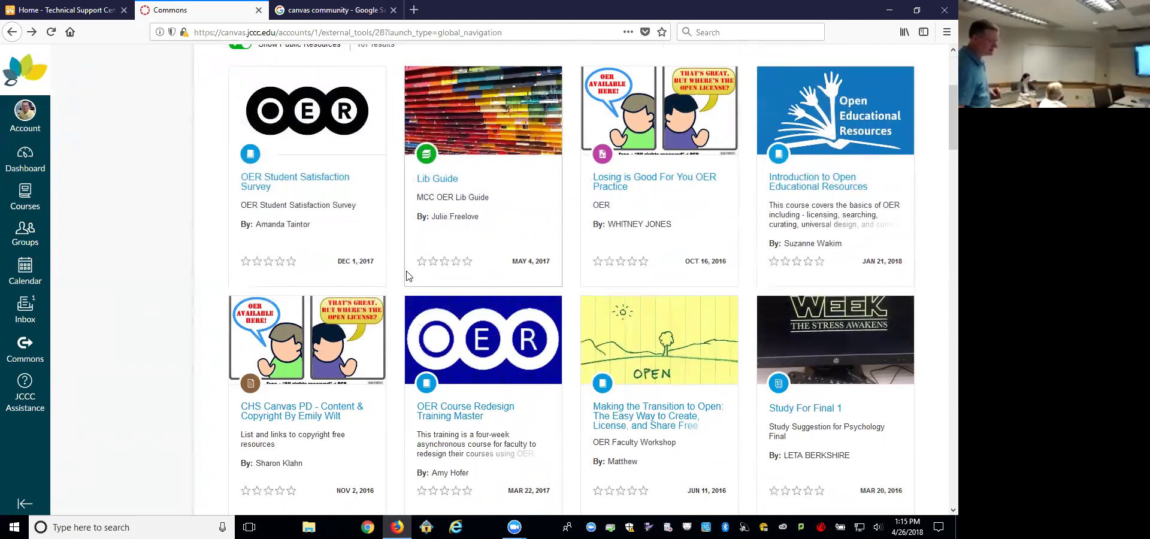
{"action": "scroll", "coordinate": [417, 279], "scroll_direction": "down", "scroll_amount": 1}
{"action": "scroll", "coordinate": [417, 279], "scroll_direction": "down", "scroll_amount": 2}
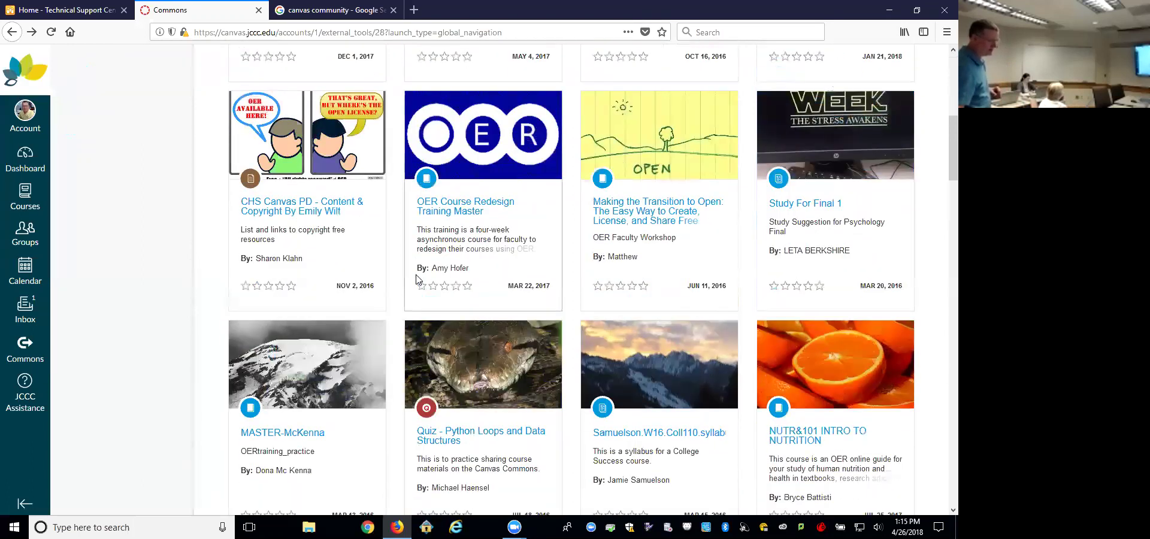
{"action": "scroll", "coordinate": [417, 279], "scroll_direction": "down", "scroll_amount": 3}
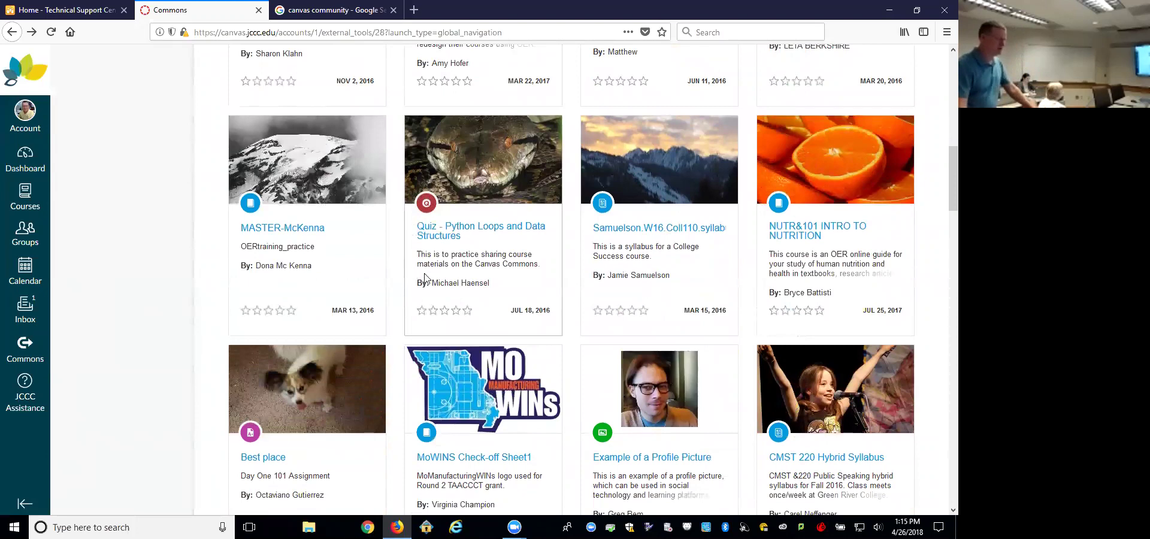
{"action": "scroll", "coordinate": [412, 357], "scroll_direction": "down", "scroll_amount": 9}
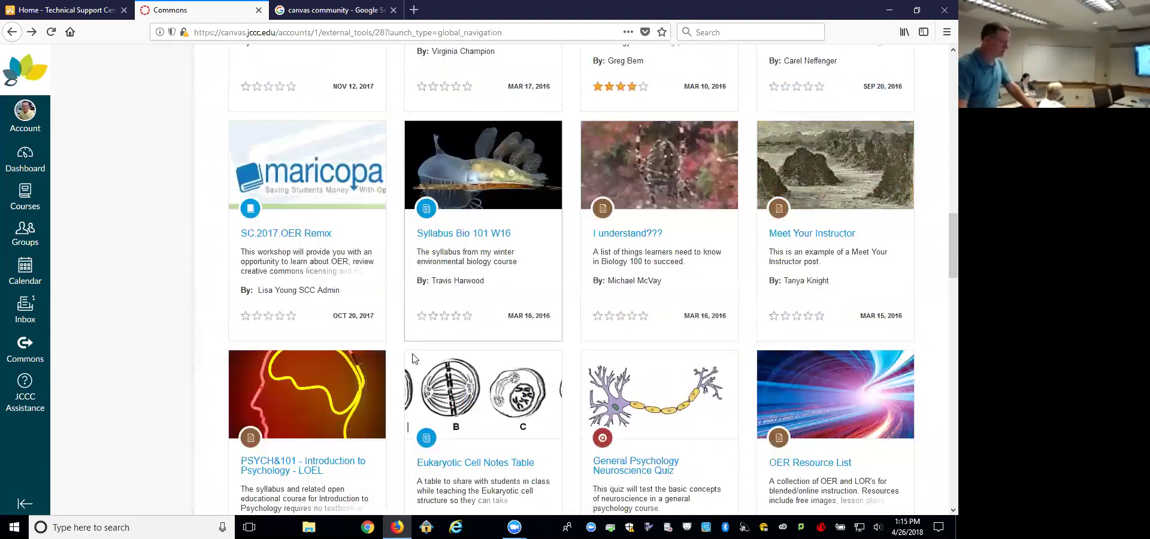
{"action": "scroll", "coordinate": [412, 357], "scroll_direction": "up", "scroll_amount": 15}
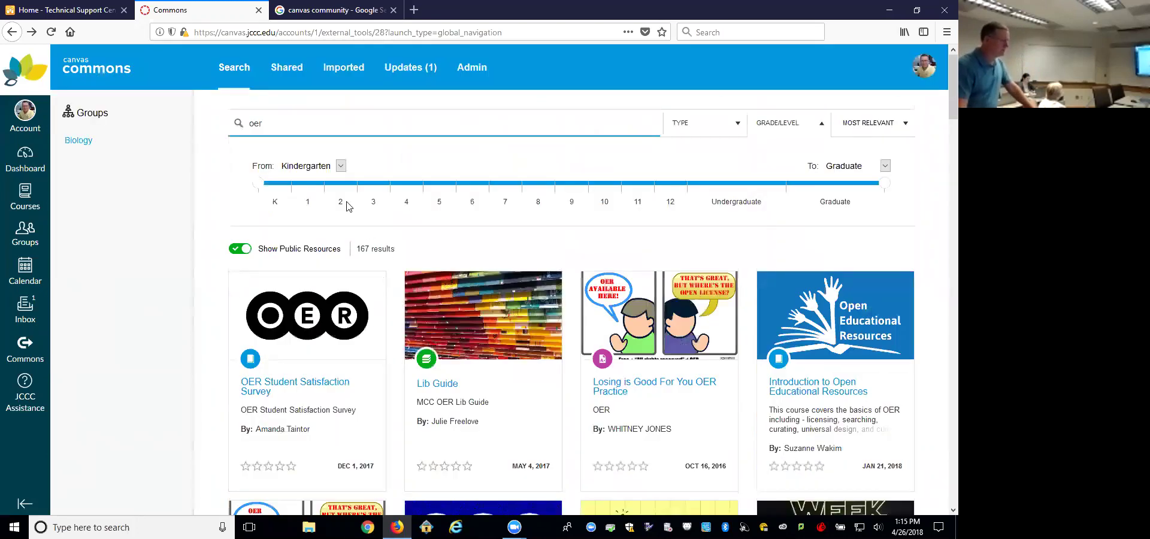
{"action": "left_click", "coordinate": [312, 123]}
{"action": "double_click", "coordinate": [267, 123]}
Step: Clear the 'oer' search to restore all 41,062 resources, then bring up the Courses list
{"action": "key", "text": "BackSpace"}
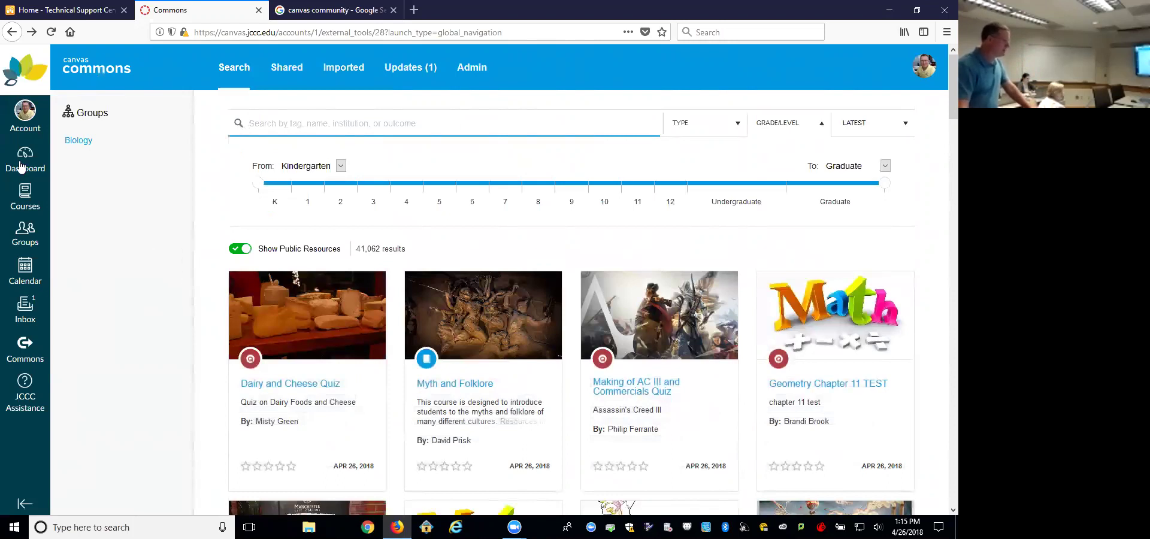
{"action": "left_click", "coordinate": [24, 196]}
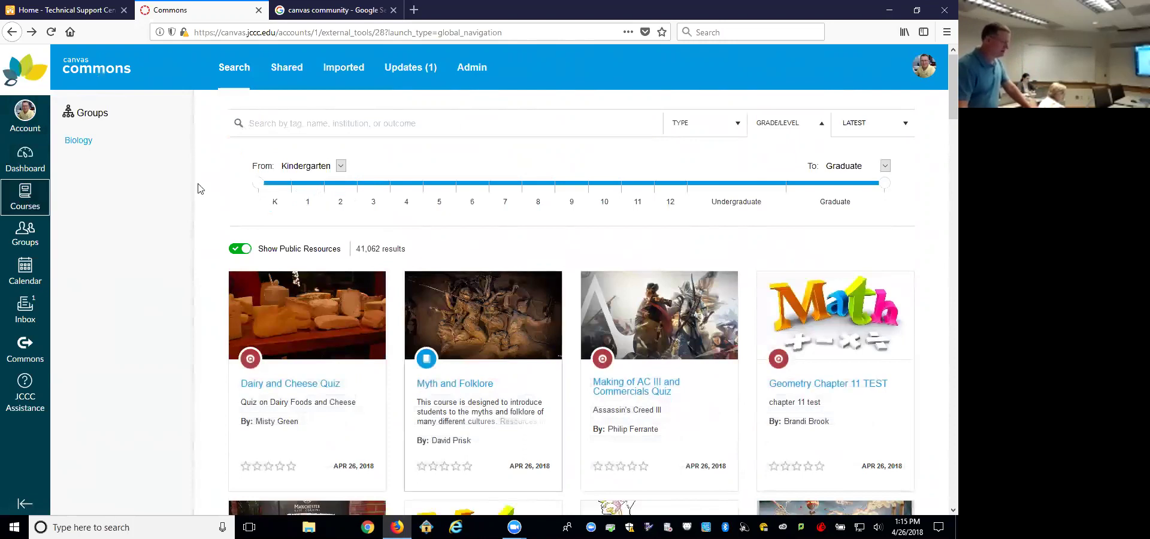
{"action": "left_click", "coordinate": [21, 198]}
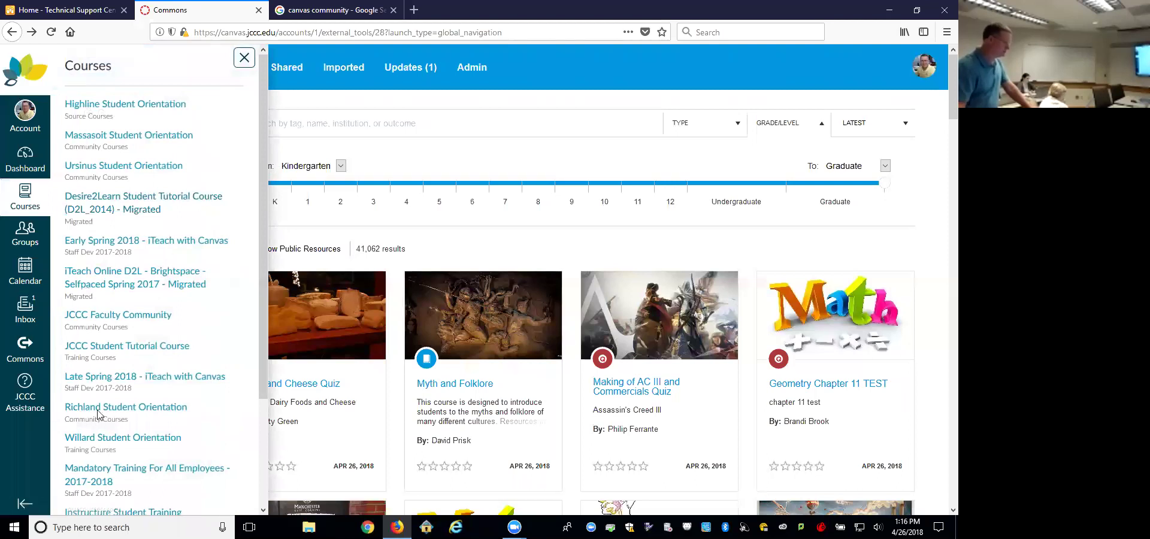
{"action": "scroll", "coordinate": [98, 419], "scroll_direction": "down", "scroll_amount": 3}
Step: Go to All Courses and open the unpublished ZETC-190-006 course under Future Enrollments
{"action": "left_click", "coordinate": [98, 414]}
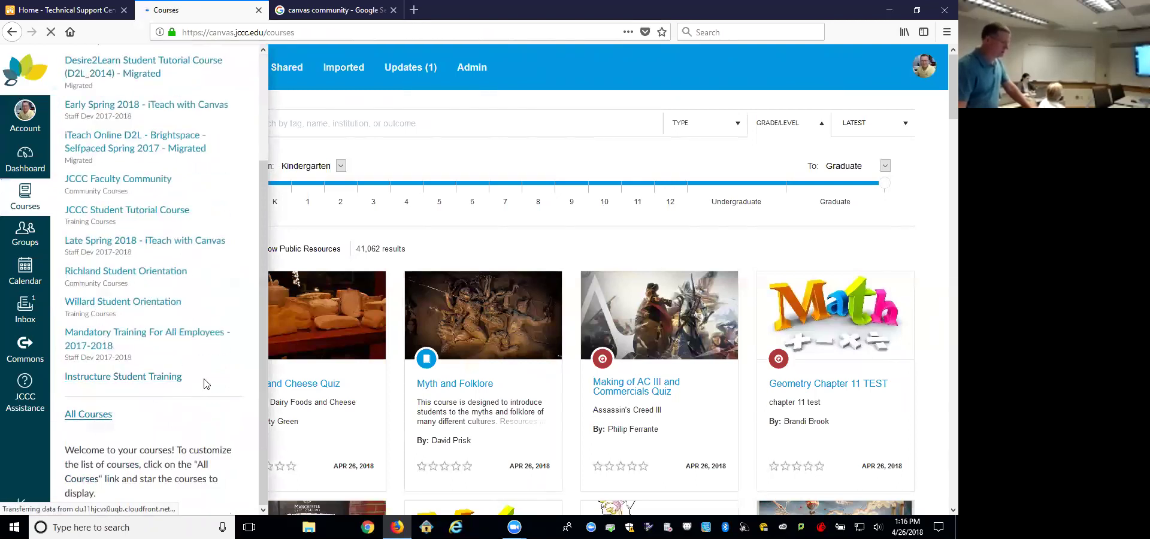
{"action": "scroll", "coordinate": [210, 380], "scroll_direction": "down", "scroll_amount": 9}
{"action": "scroll", "coordinate": [243, 382], "scroll_direction": "down", "scroll_amount": 15}
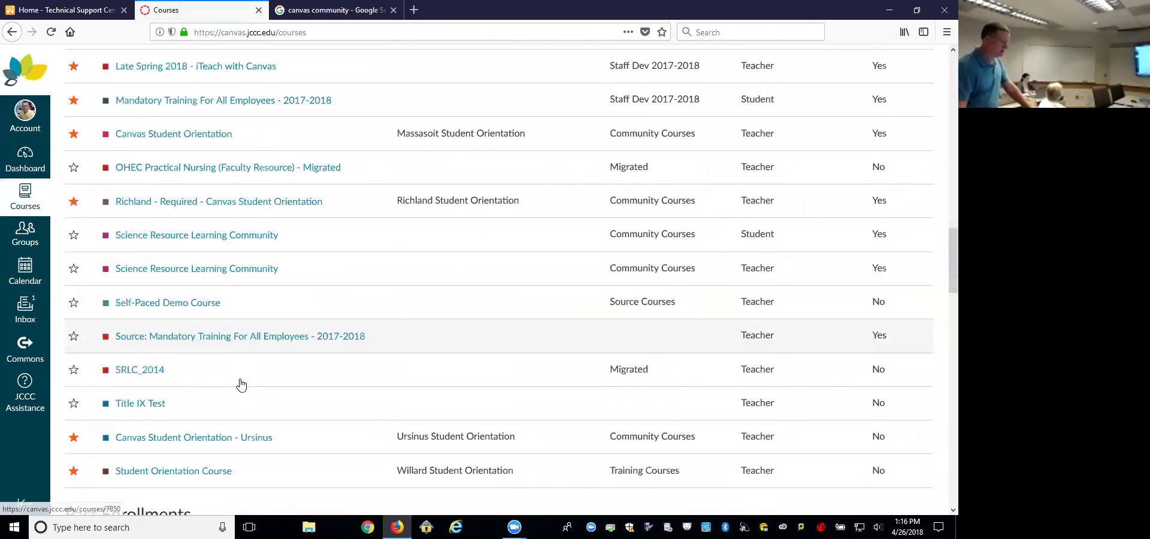
{"action": "scroll", "coordinate": [250, 380], "scroll_direction": "down", "scroll_amount": 4}
{"action": "scroll", "coordinate": [250, 380], "scroll_direction": "up", "scroll_amount": 4}
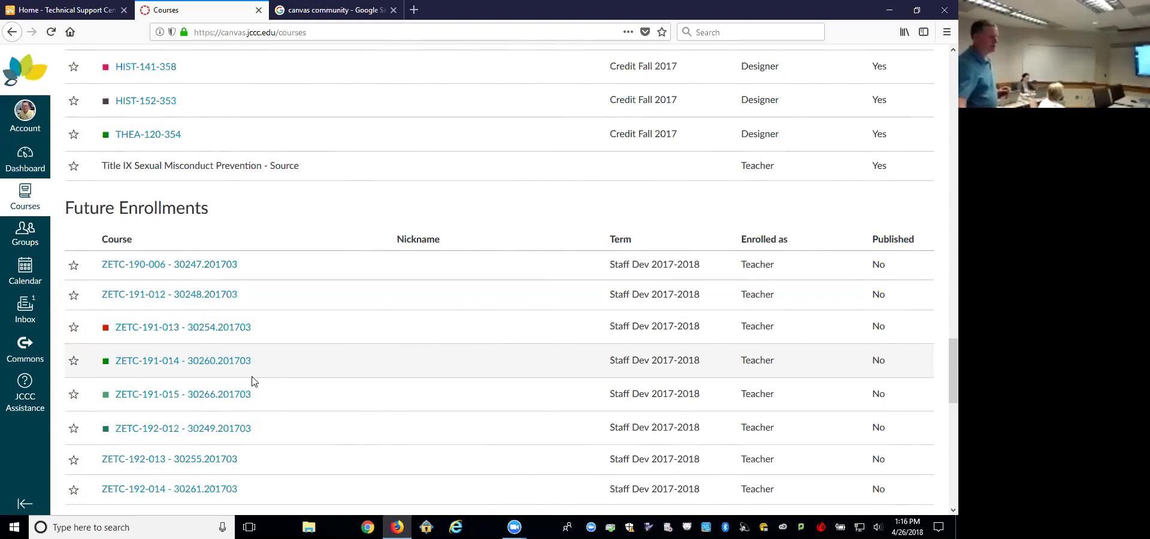
{"action": "left_click", "coordinate": [197, 270]}
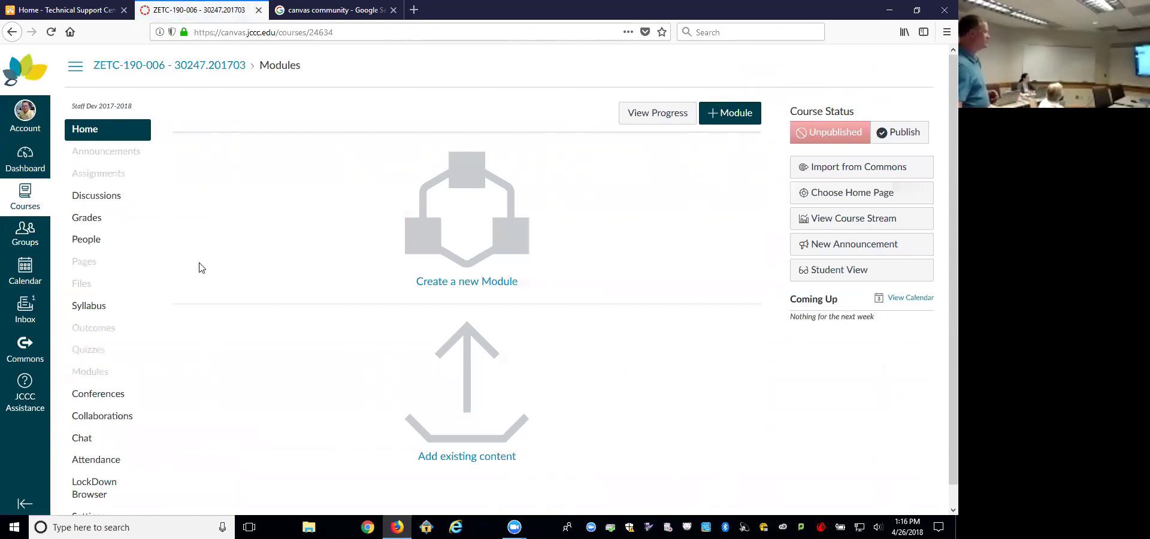
{"action": "left_click", "coordinate": [848, 171]}
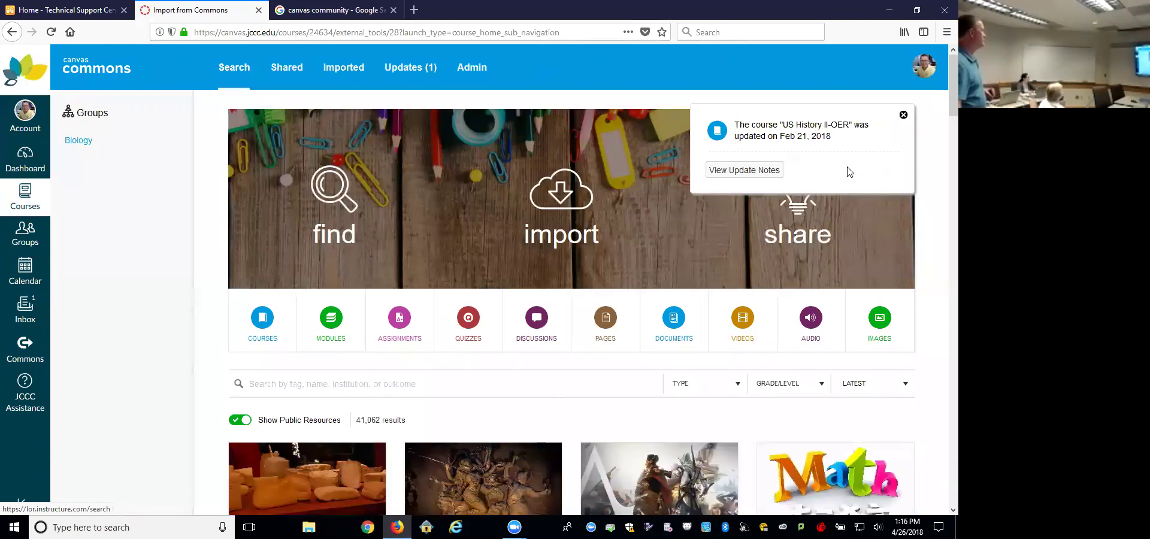
{"action": "left_click", "coordinate": [13, 35]}
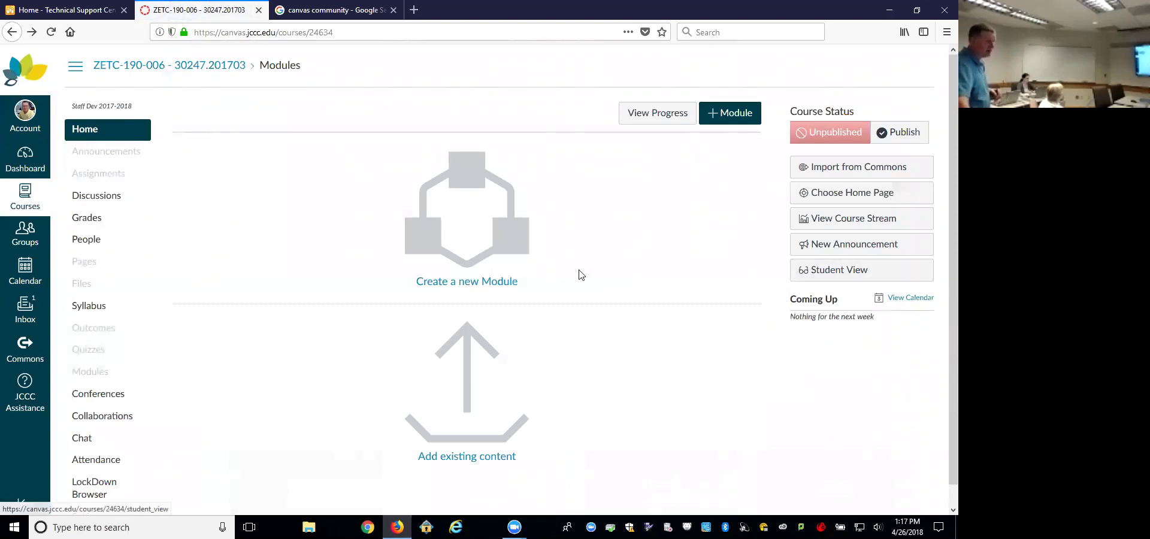
{"action": "scroll", "coordinate": [200, 422], "scroll_direction": "down", "scroll_amount": 1}
Step: Go to ZETC-190-006's Settings, open Import Course Content, and expand the Content Type choices
{"action": "left_click", "coordinate": [92, 496]}
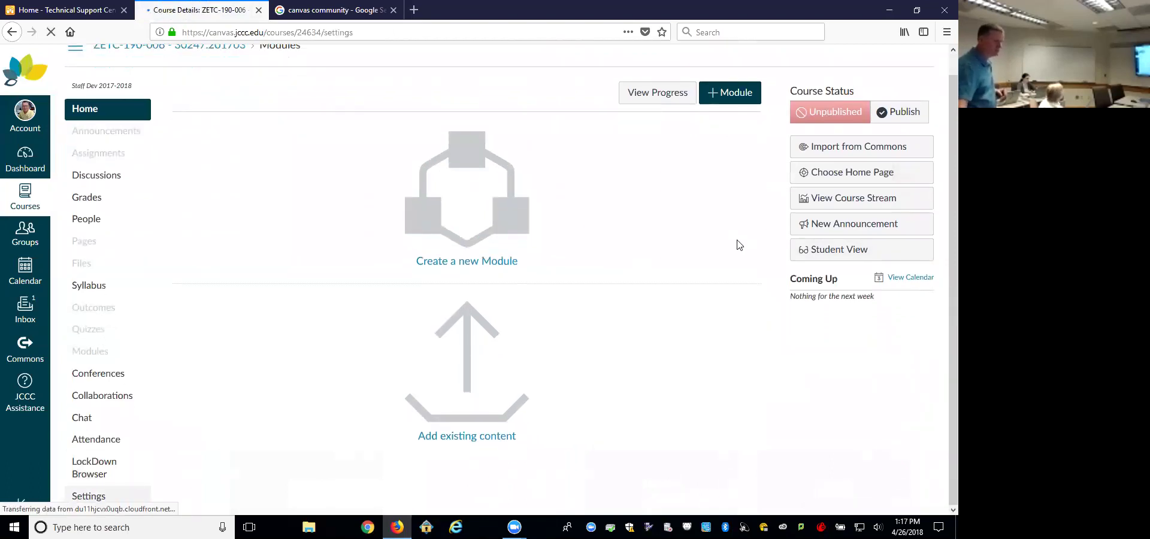
{"action": "left_click", "coordinate": [873, 254]}
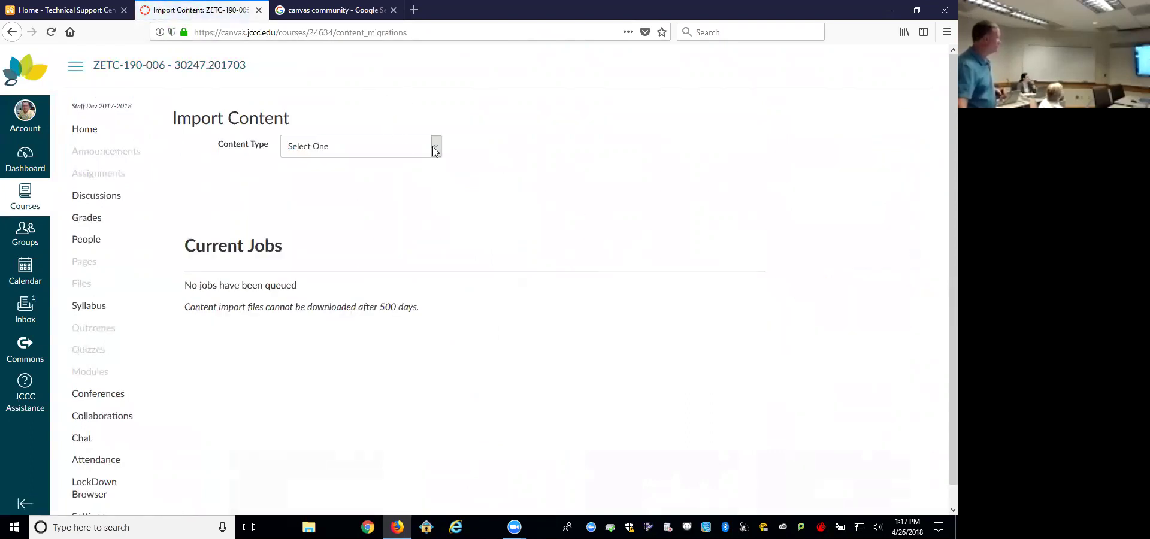
{"action": "left_click", "coordinate": [434, 149]}
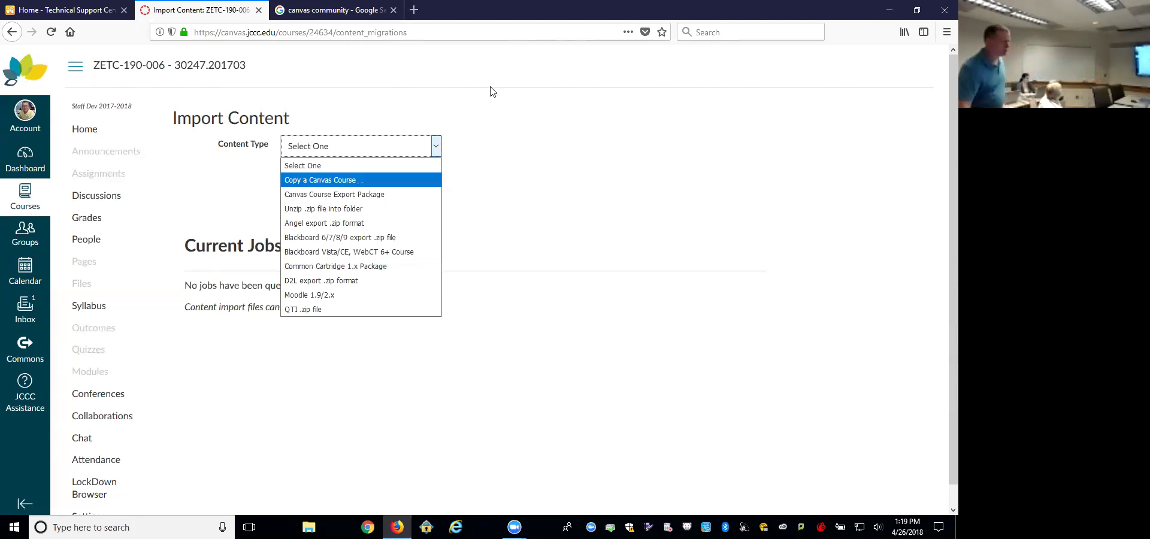
Step: Set the content type to Copy a Canvas Course and expand the source-course list
{"action": "left_click", "coordinate": [353, 180]}
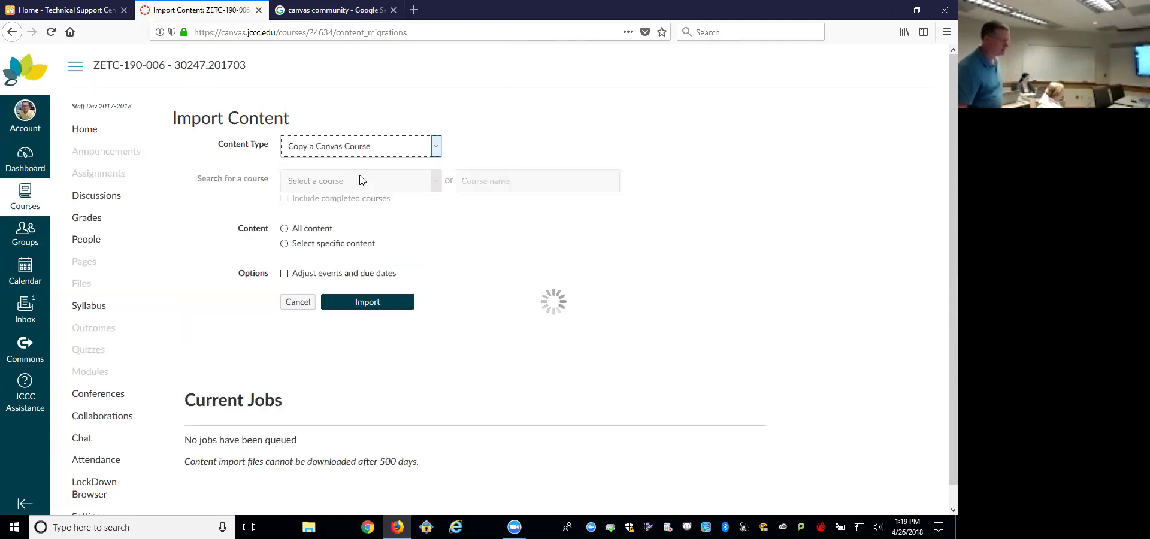
{"action": "left_click", "coordinate": [437, 182]}
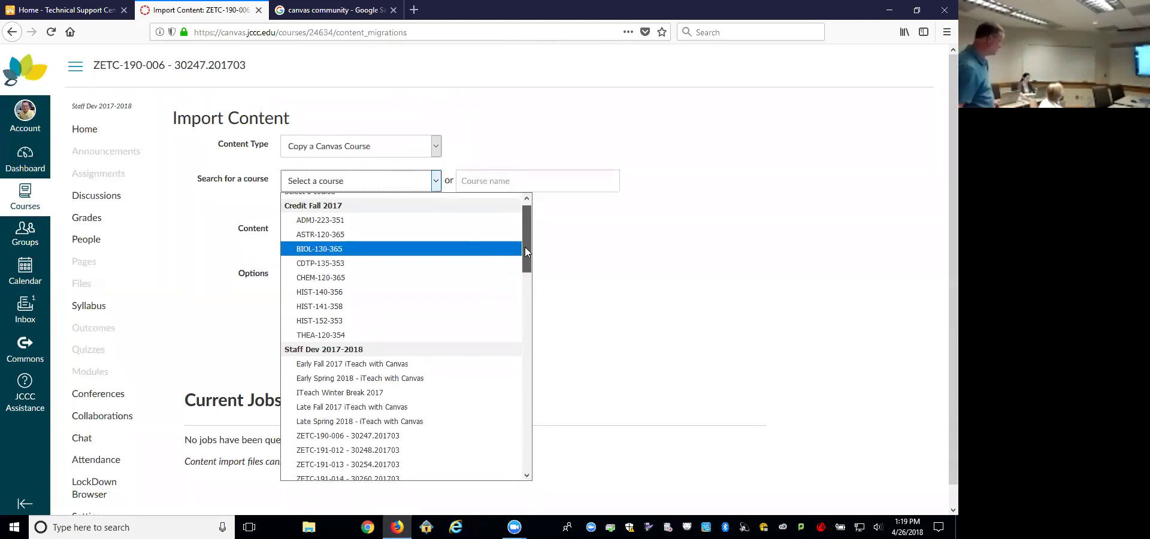
Step: Scroll the course list down to Canvas Orientation Course under Source Courses
{"action": "left_click_drag", "start_coordinate": [526, 243], "coordinate": [528, 454]}
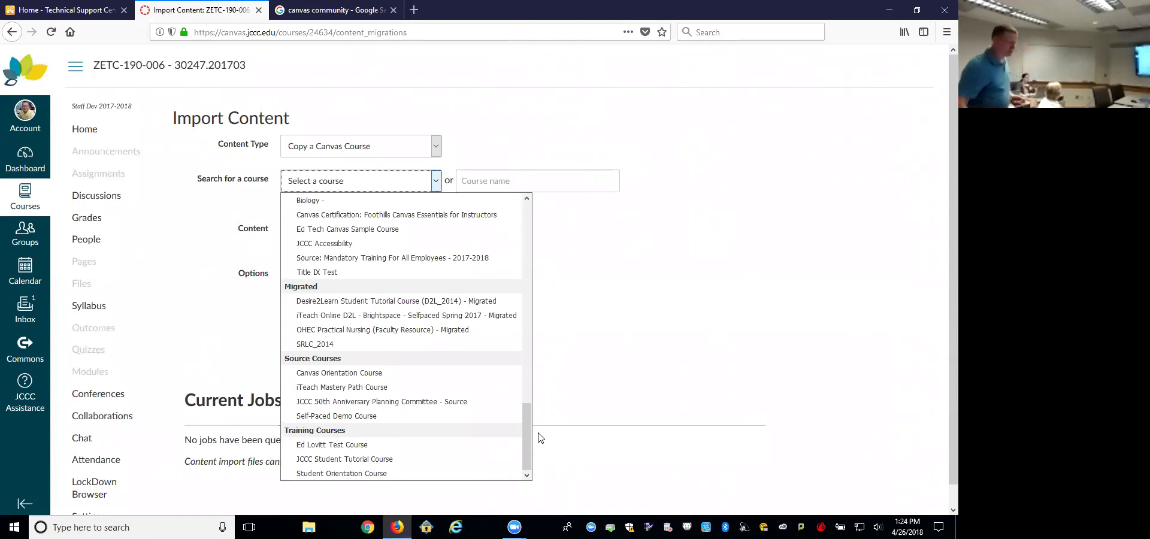
Step: Choose Canvas Orientation Course as the source and select All content
{"action": "left_click", "coordinate": [382, 373]}
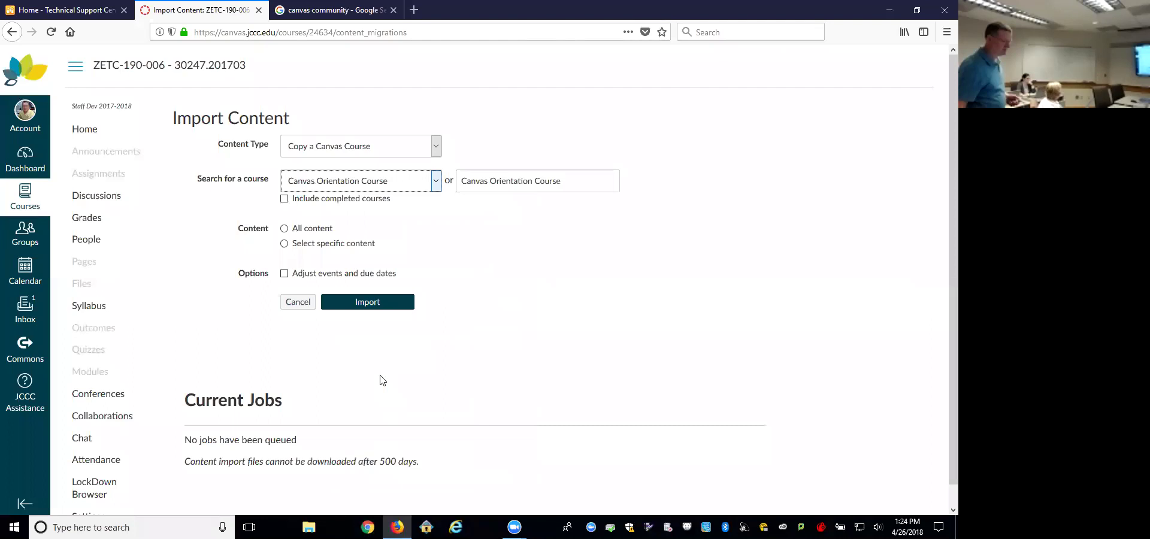
{"action": "left_click", "coordinate": [284, 228]}
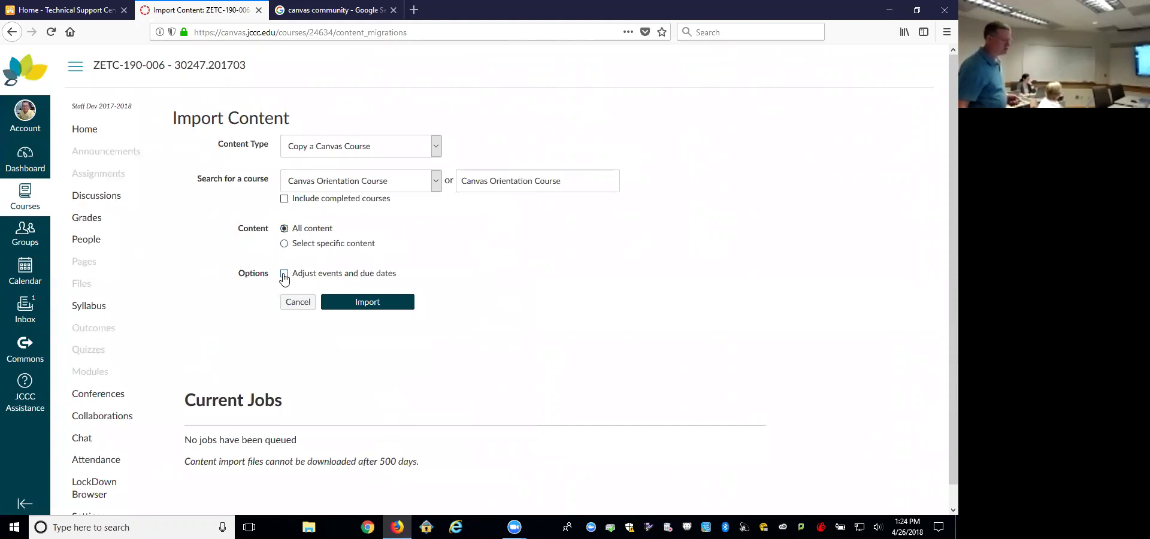
Step: Turn on date adjustment and change the beginning date to August 20, 2018
{"action": "left_click", "coordinate": [284, 274]}
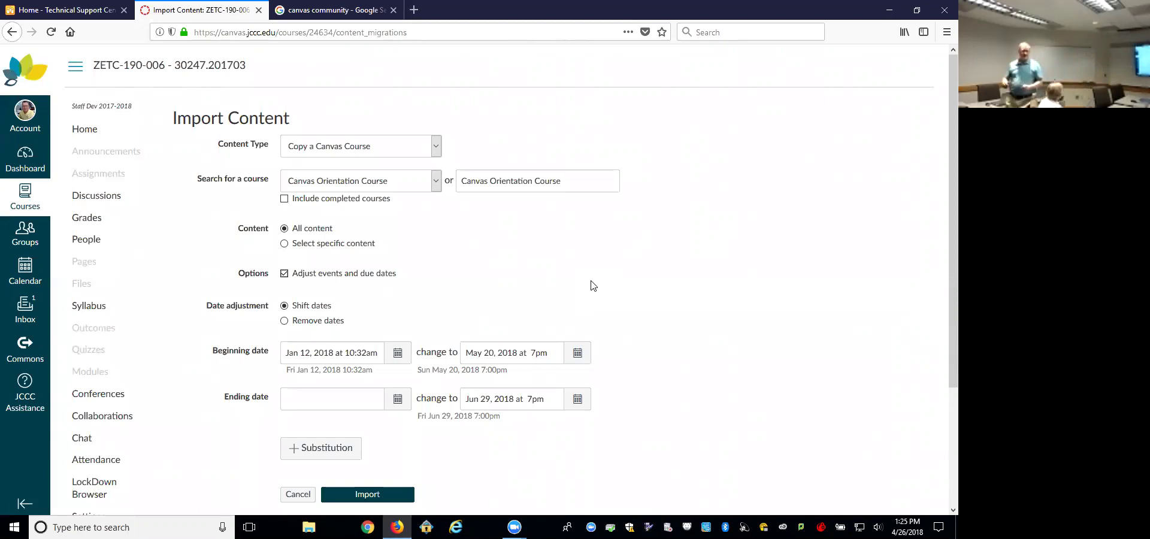
{"action": "left_click", "coordinate": [577, 355]}
{"action": "left_click", "coordinate": [594, 374]}
{"action": "left_click", "coordinate": [593, 374]}
{"action": "left_click", "coordinate": [593, 374]}
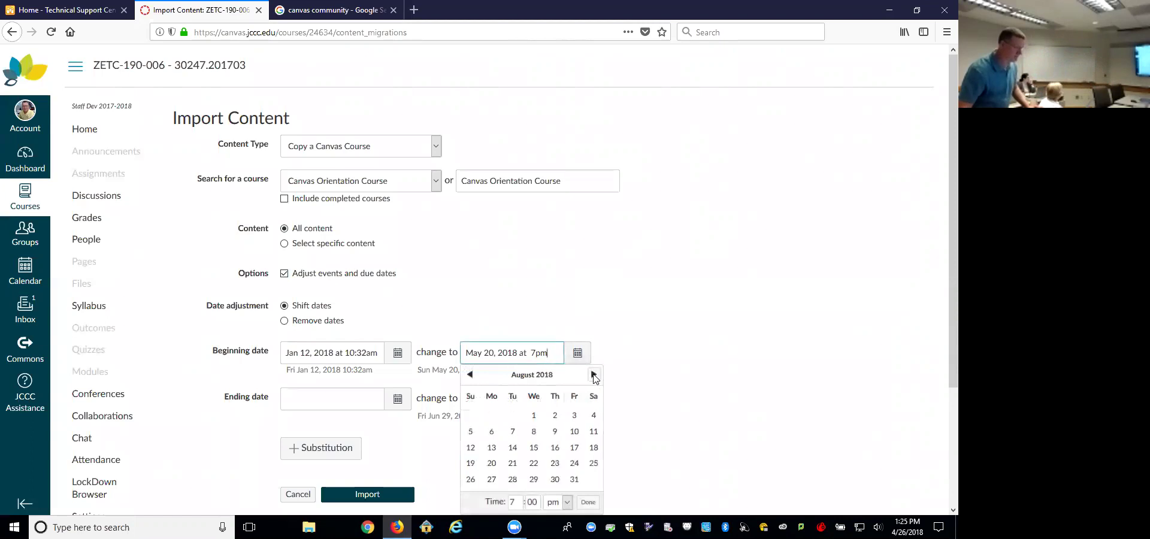
{"action": "left_click", "coordinate": [493, 463]}
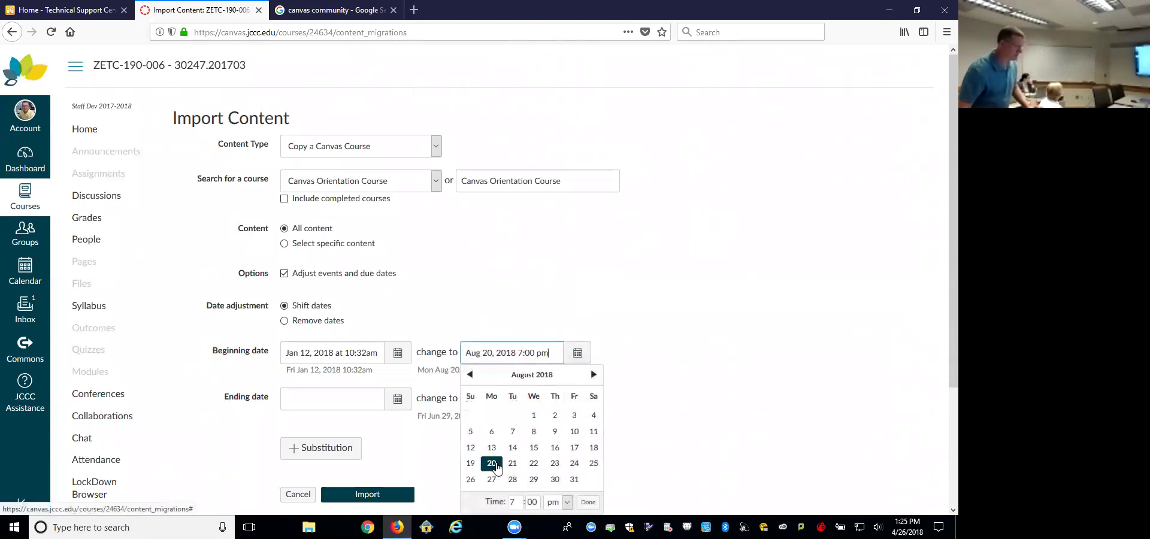
Step: Set the original course ending date to May 11, 2018
{"action": "left_click", "coordinate": [361, 398]}
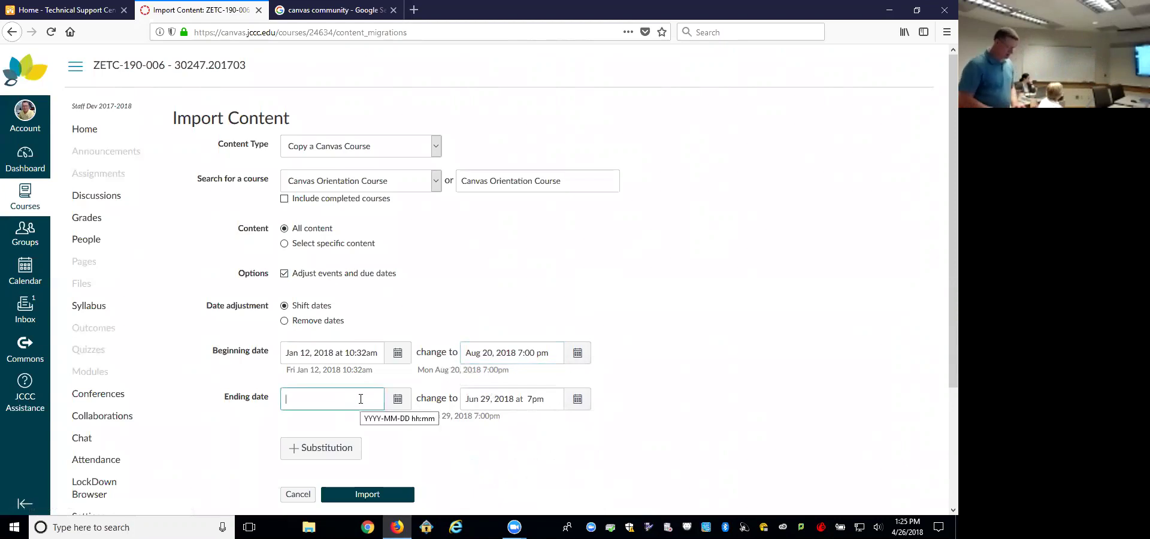
{"action": "type", "text": "may 123"}
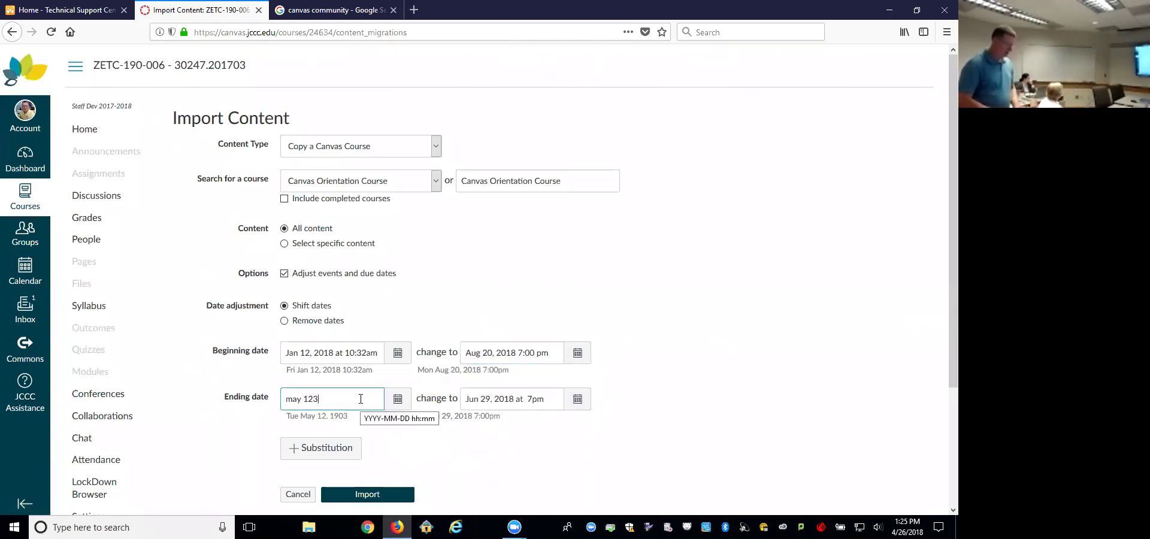
{"action": "key", "text": "BackSpace"}
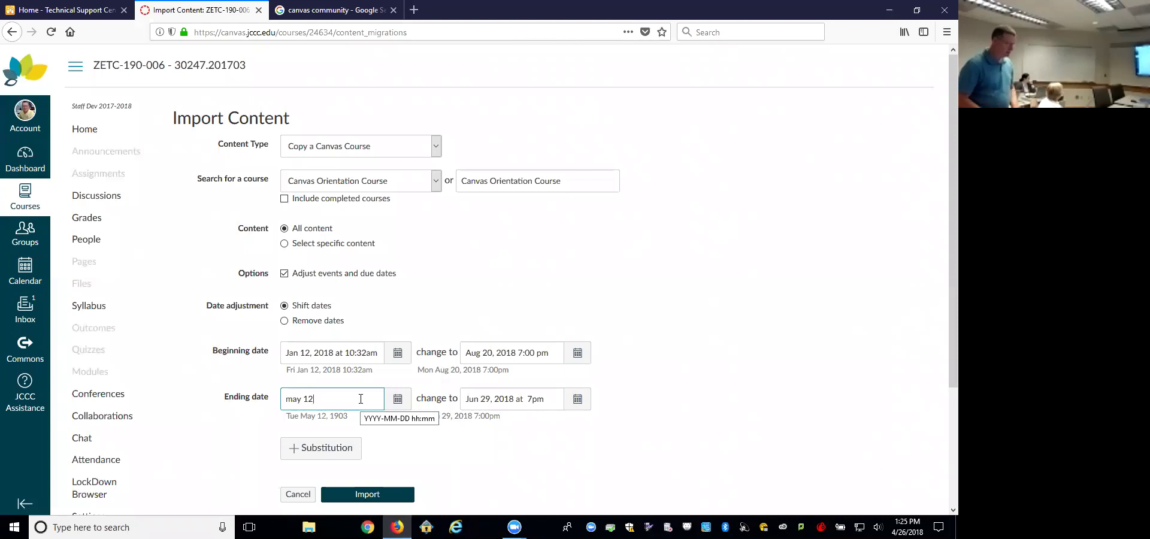
{"action": "key", "text": "Tab"}
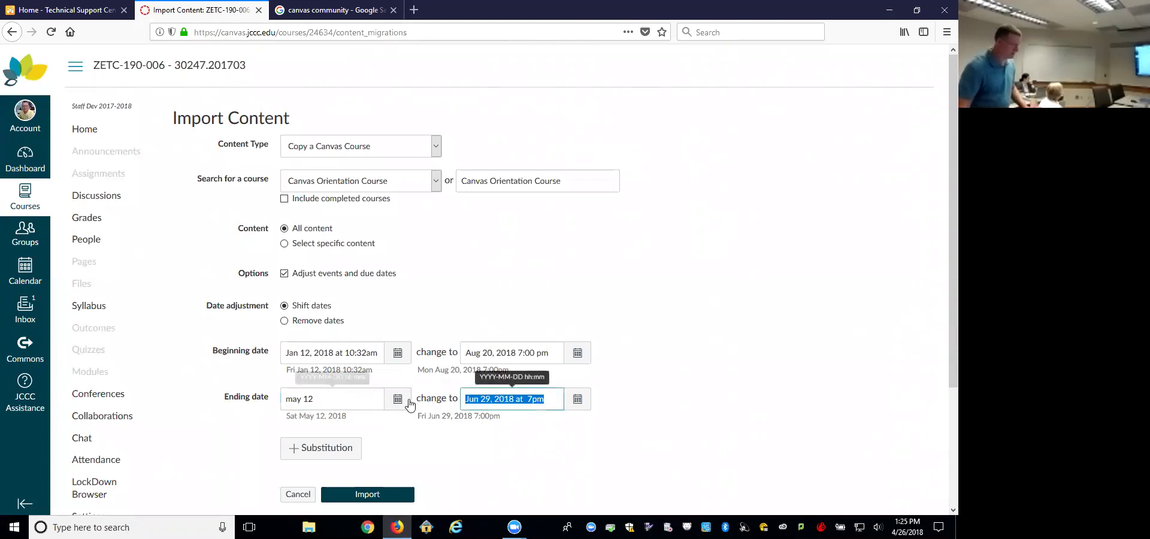
{"action": "left_click", "coordinate": [397, 398]}
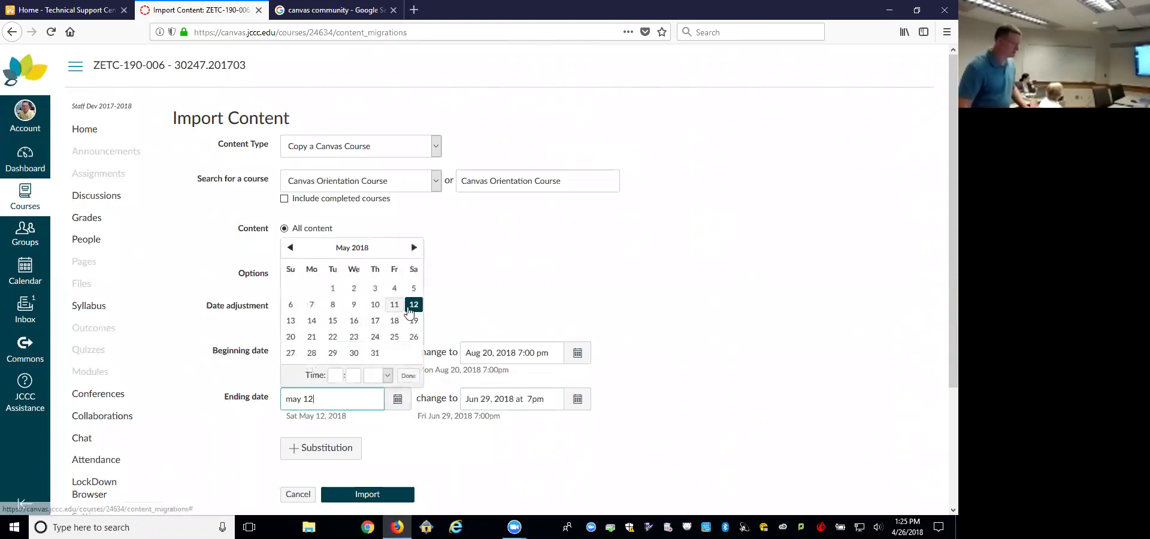
{"action": "left_click", "coordinate": [394, 304]}
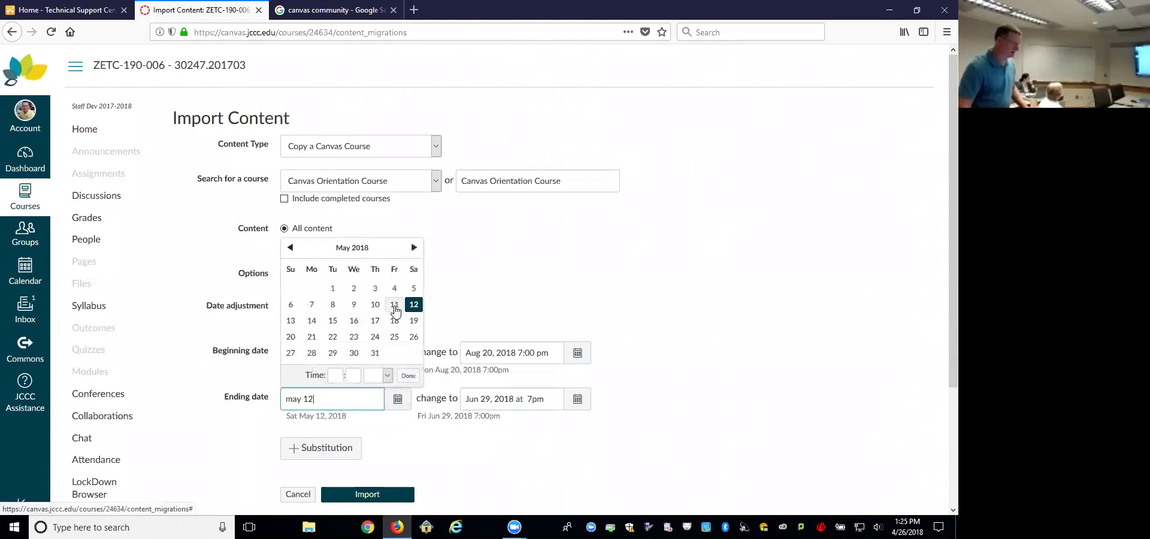
{"action": "left_click", "coordinate": [458, 448]}
Step: Change the shifted ending date to December 14, 2018 at 7:00 pm
{"action": "left_click", "coordinate": [577, 398]}
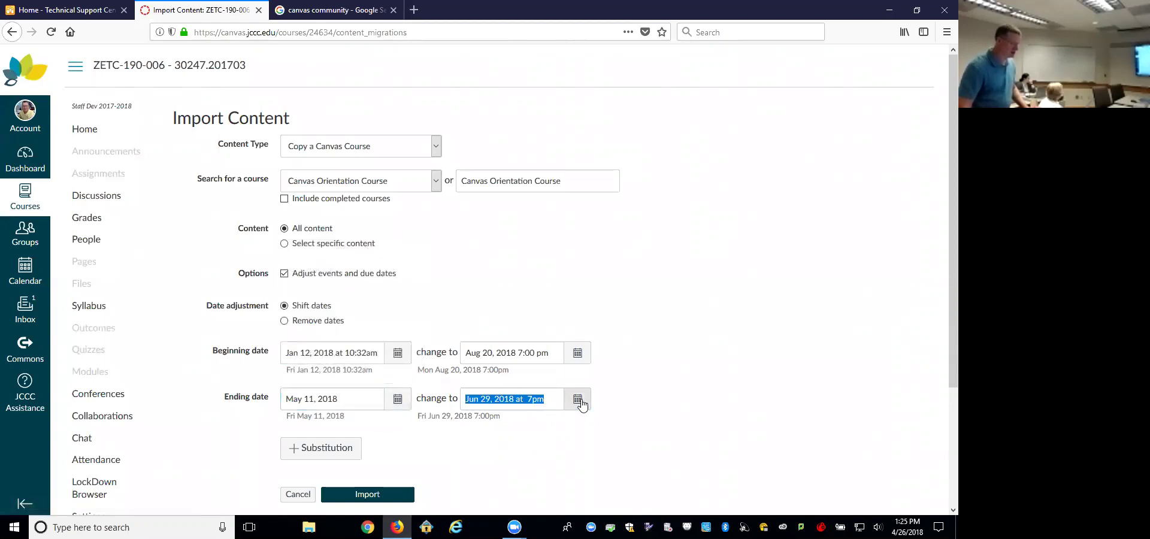
{"action": "left_click", "coordinate": [593, 247]}
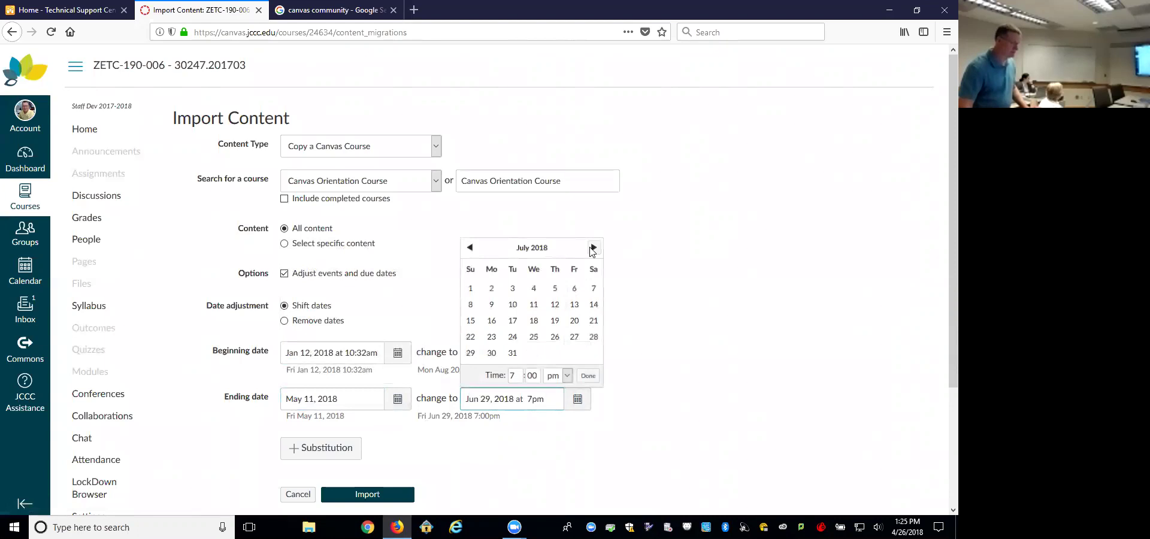
{"action": "left_click", "coordinate": [593, 248]}
{"action": "left_click", "coordinate": [593, 247]}
{"action": "left_click", "coordinate": [592, 247]}
{"action": "left_click", "coordinate": [592, 247]}
{"action": "left_click", "coordinate": [593, 247]}
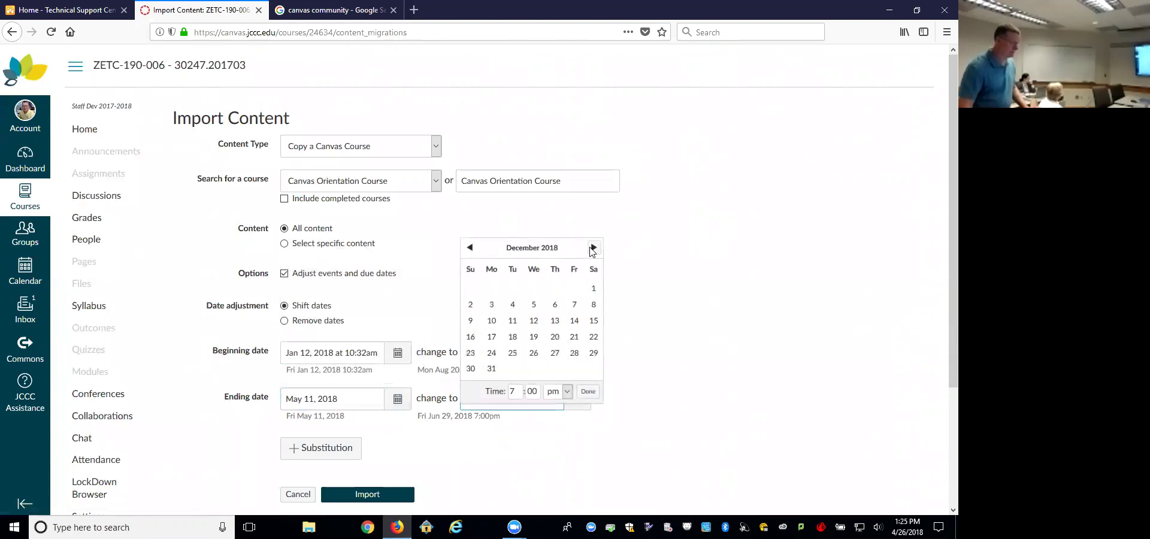
{"action": "left_click", "coordinate": [573, 320]}
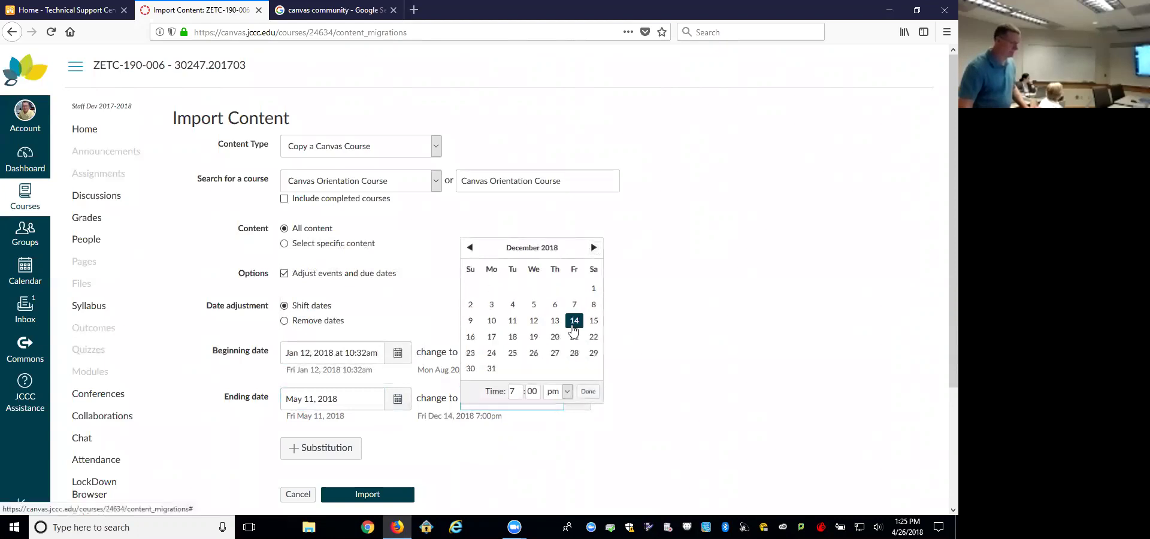
{"action": "left_click", "coordinate": [587, 391]}
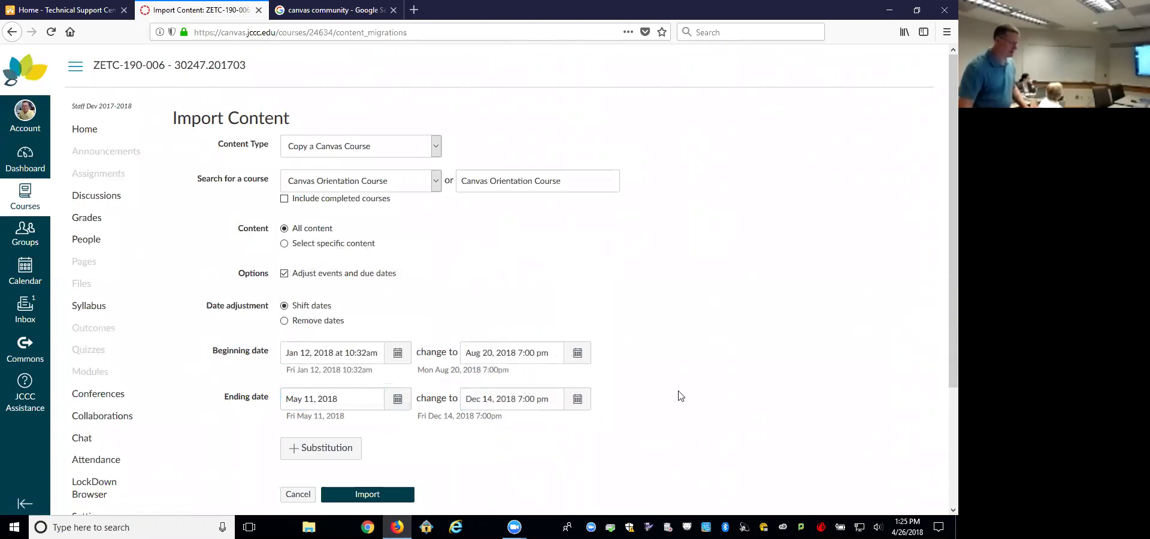
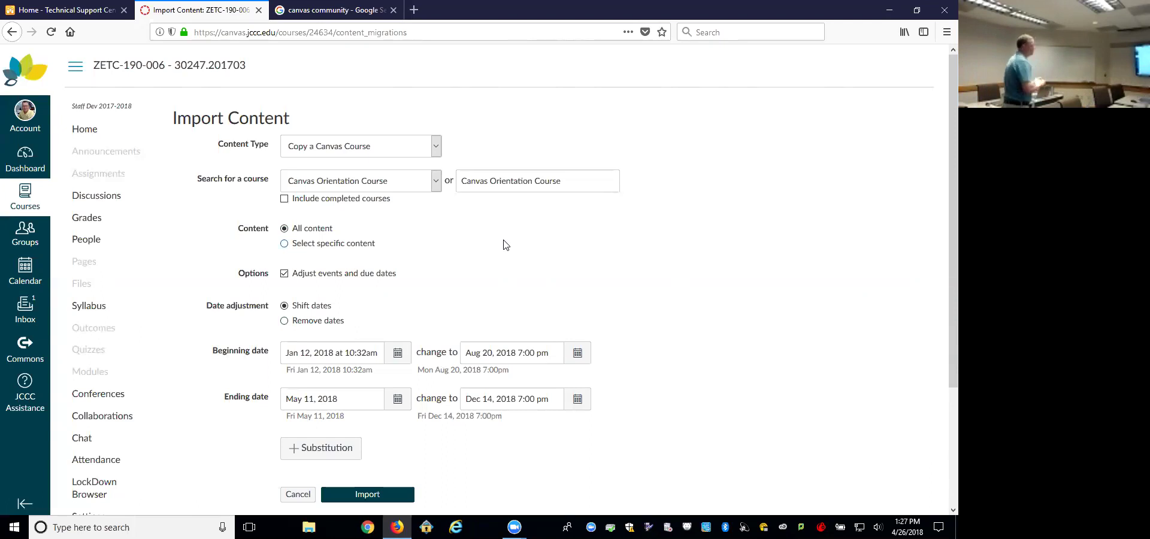
Step: Choose 'Select specific content' for the copy from Canvas Orientation Course
{"action": "left_click", "coordinate": [285, 244]}
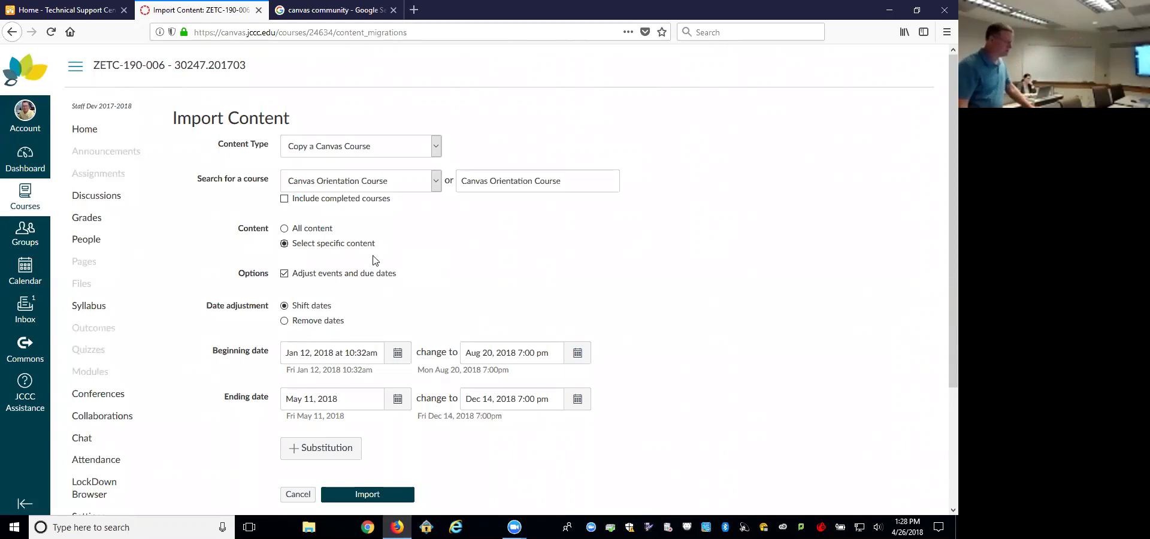
Step: Start the course copy and pick the Student Orientation Module Quiz bank plus the Course Instructions and Reporting a problem pages
{"action": "left_click", "coordinate": [366, 494]}
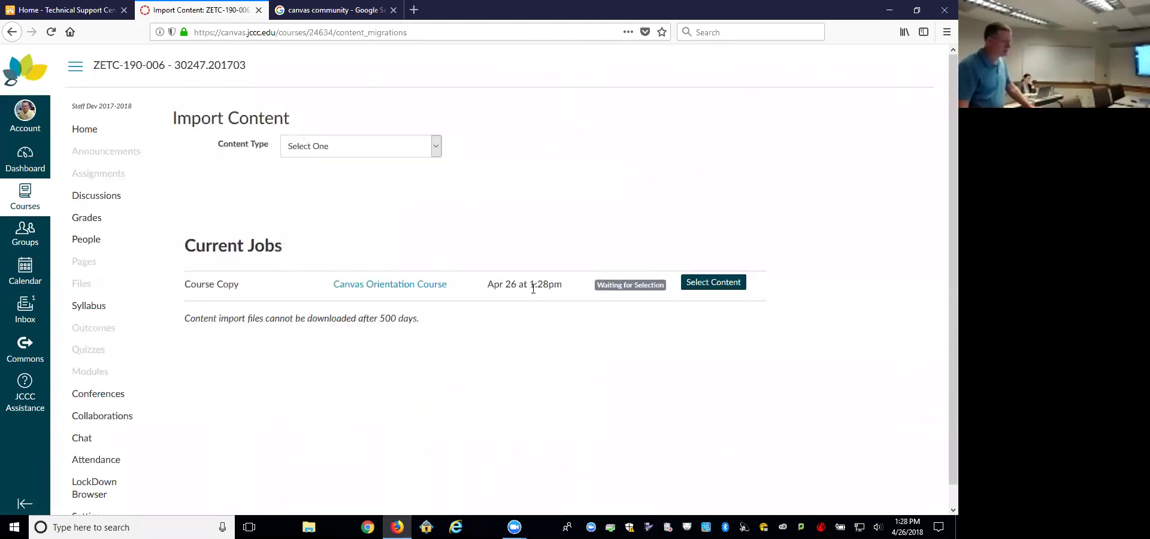
{"action": "left_click", "coordinate": [719, 283]}
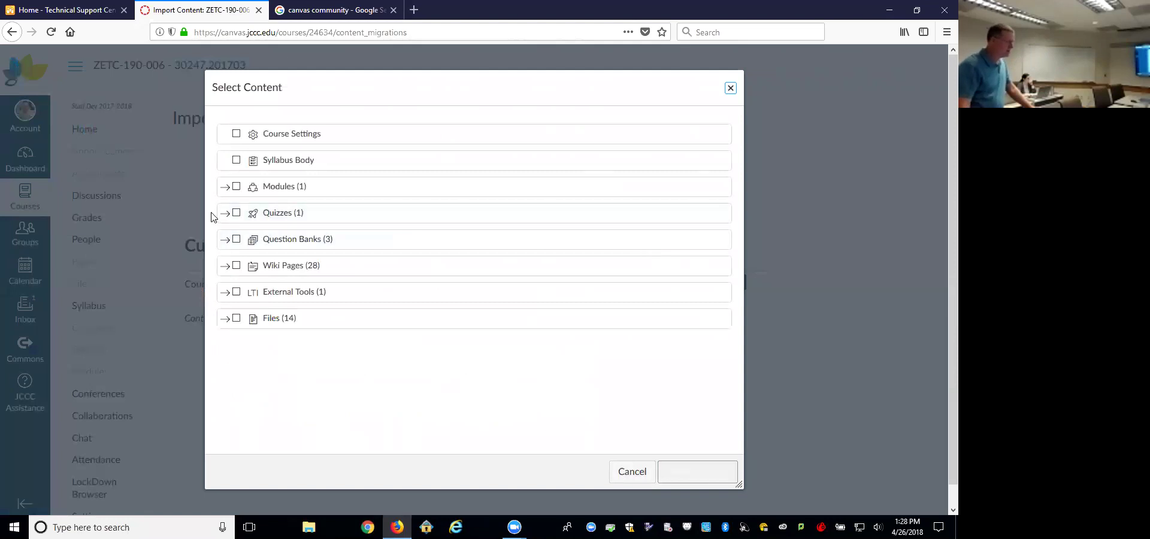
{"action": "left_click", "coordinate": [225, 240]}
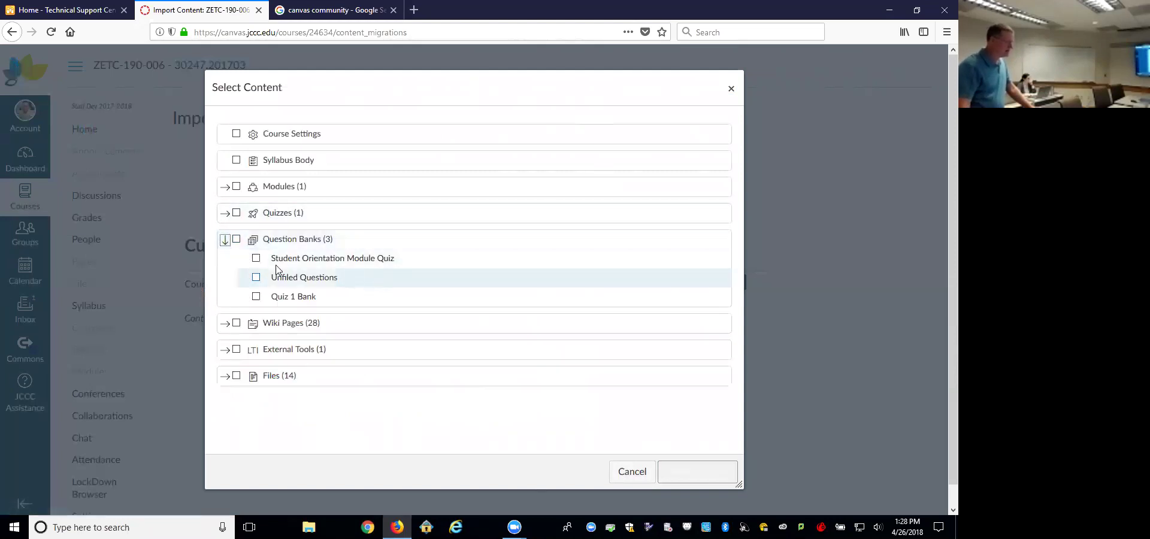
{"action": "left_click", "coordinate": [256, 258]}
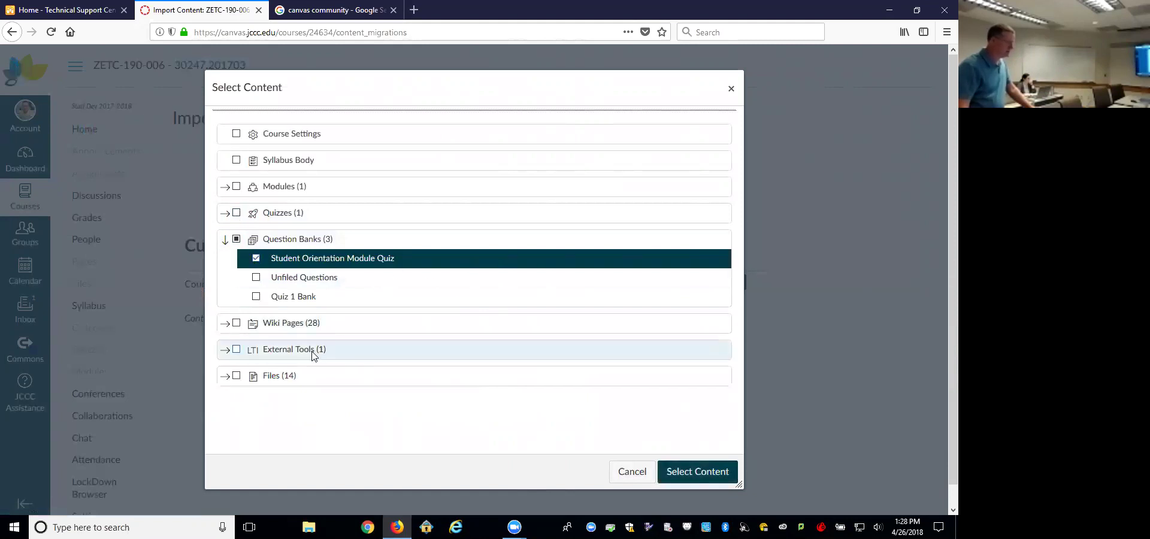
{"action": "left_click", "coordinate": [226, 324]}
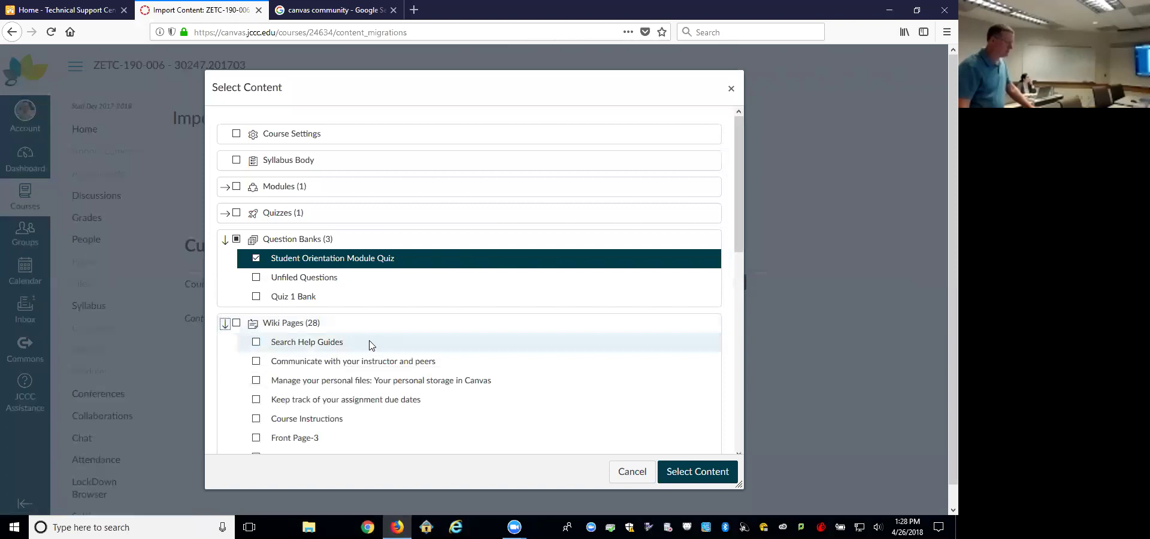
{"action": "scroll", "coordinate": [395, 341], "scroll_direction": "down", "scroll_amount": 2}
{"action": "left_click", "coordinate": [256, 311]}
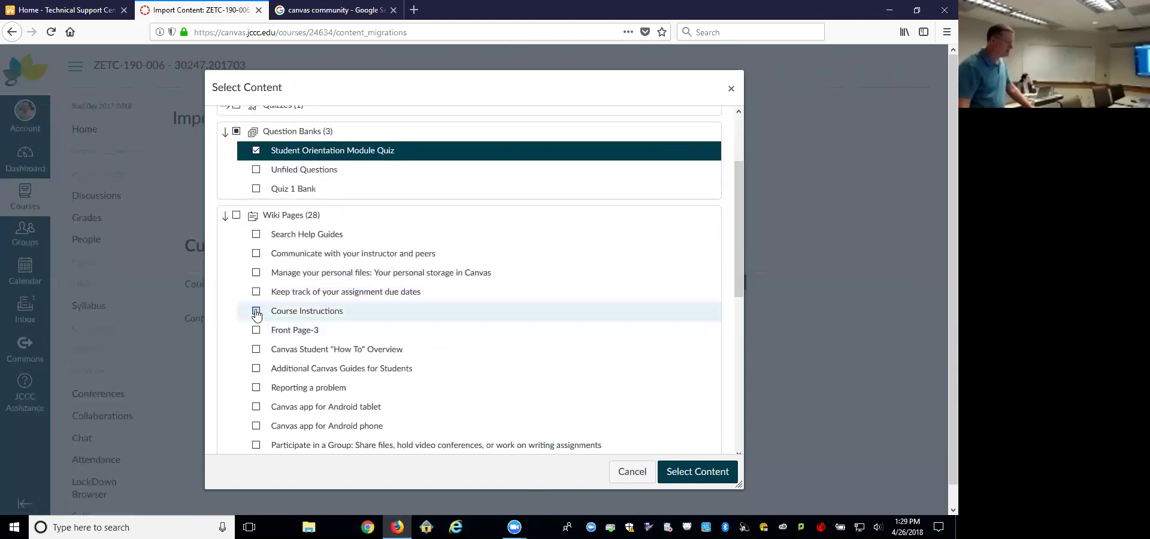
{"action": "left_click", "coordinate": [256, 388]}
Step: Add Assignments.png from the course files and confirm the selected content
{"action": "scroll", "coordinate": [446, 342], "scroll_direction": "down", "scroll_amount": 6}
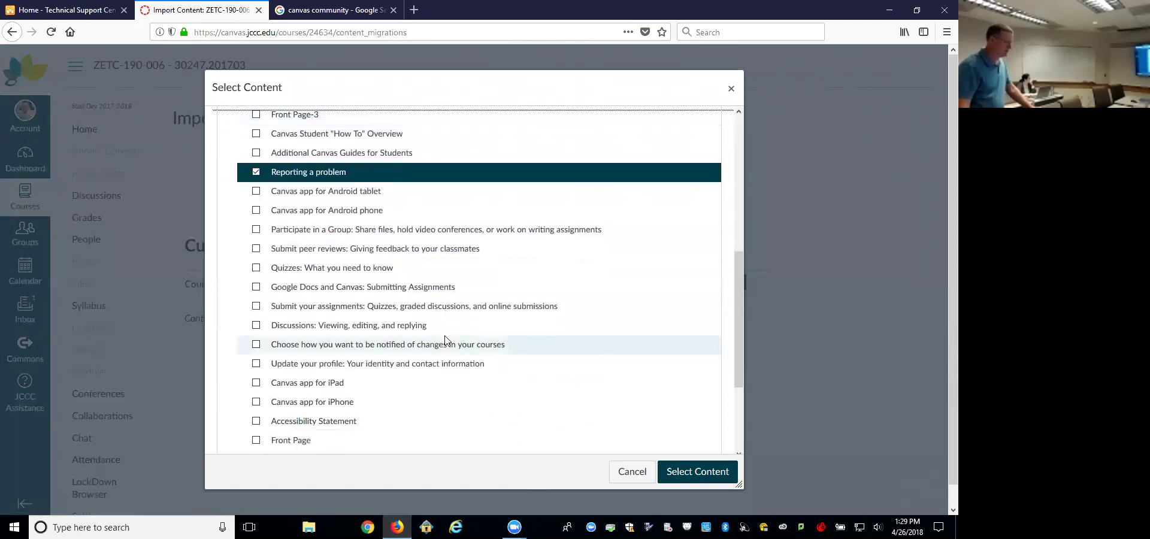
{"action": "left_click", "coordinate": [226, 442]}
{"action": "scroll", "coordinate": [298, 423], "scroll_direction": "down", "scroll_amount": 1}
{"action": "scroll", "coordinate": [297, 422], "scroll_direction": "down", "scroll_amount": 1}
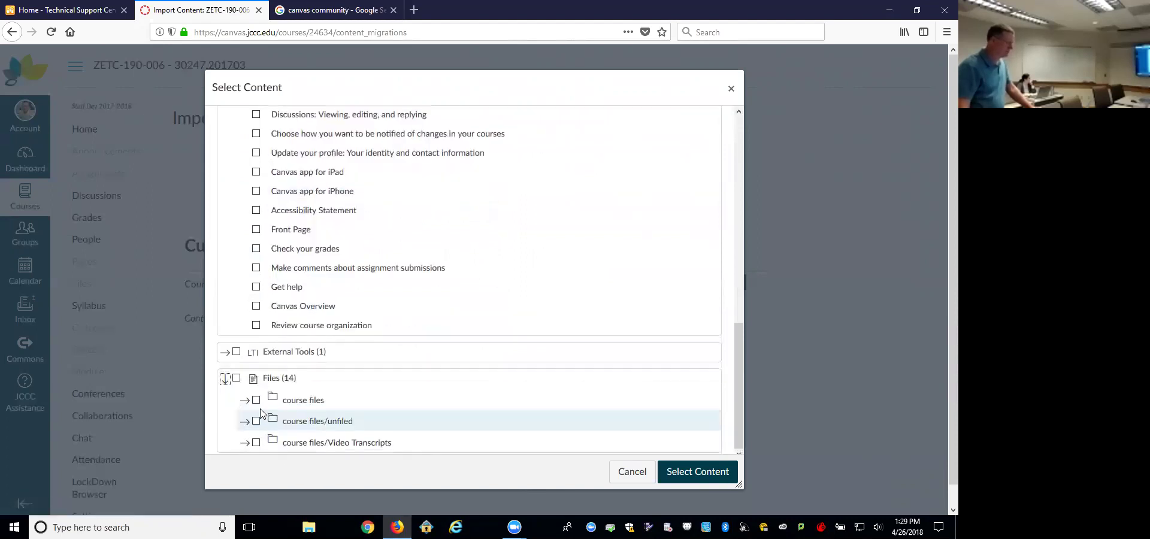
{"action": "left_click", "coordinate": [245, 400]}
{"action": "scroll", "coordinate": [254, 406], "scroll_direction": "down", "scroll_amount": 2}
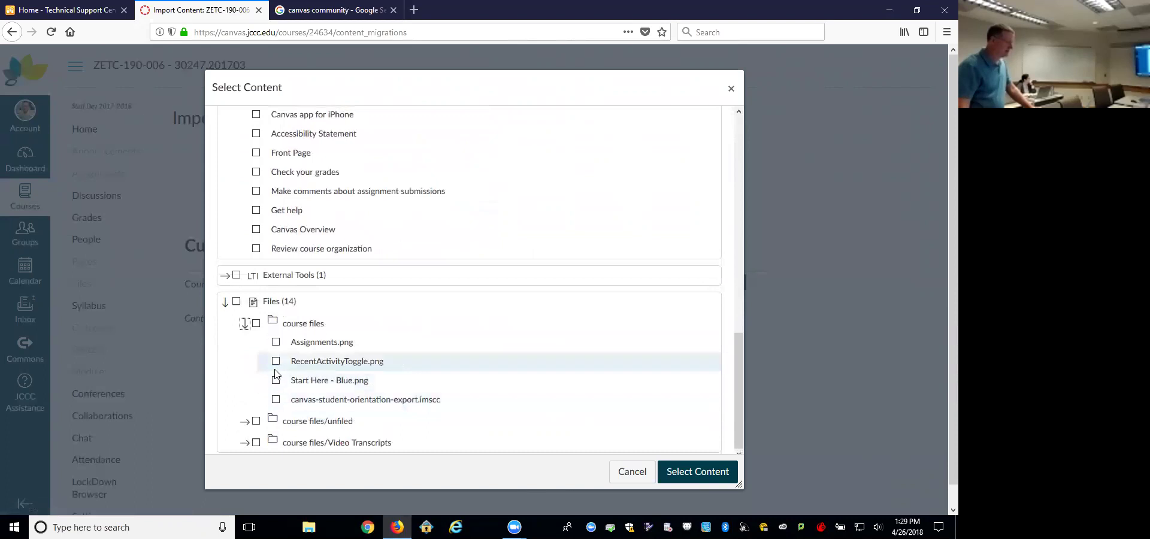
{"action": "left_click", "coordinate": [275, 343]}
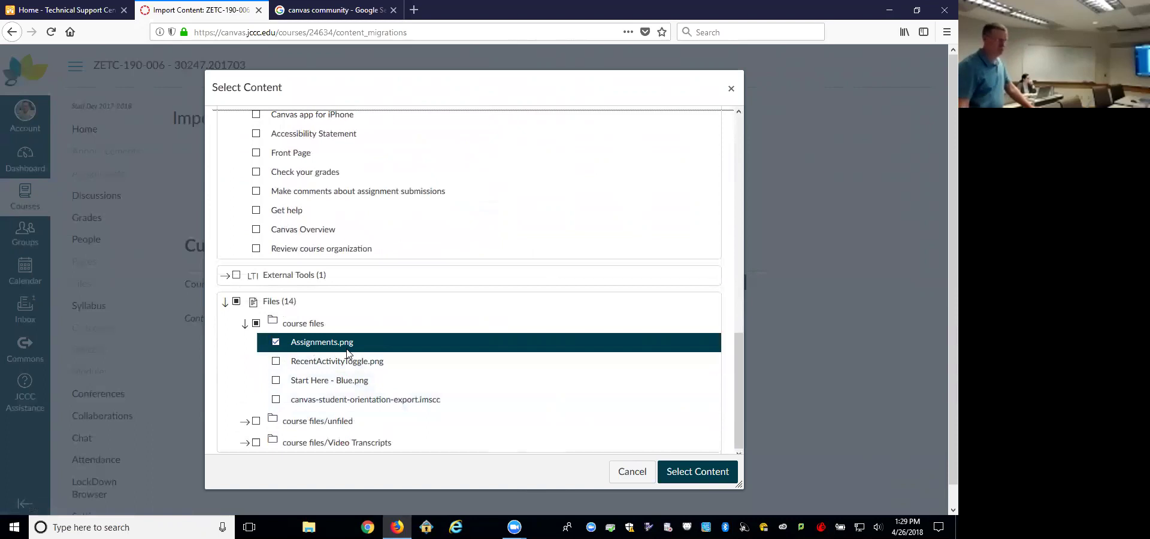
{"action": "left_click", "coordinate": [700, 473]}
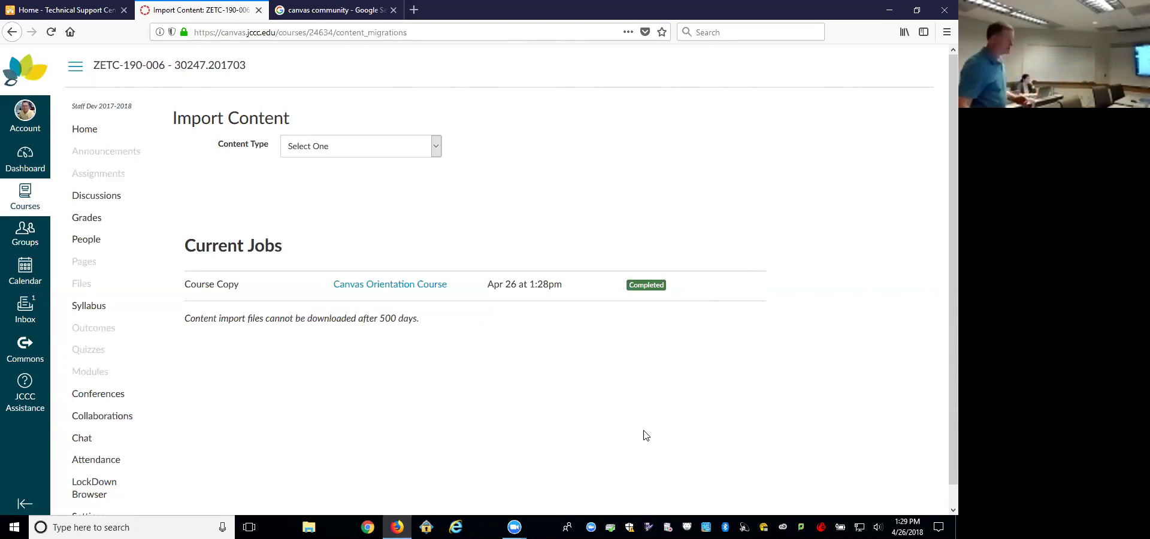
Step: Wait until the Course Copy job from Canvas Orientation Course shows Completed
{"action": "scroll", "coordinate": [108, 473], "scroll_direction": "down", "scroll_amount": 1}
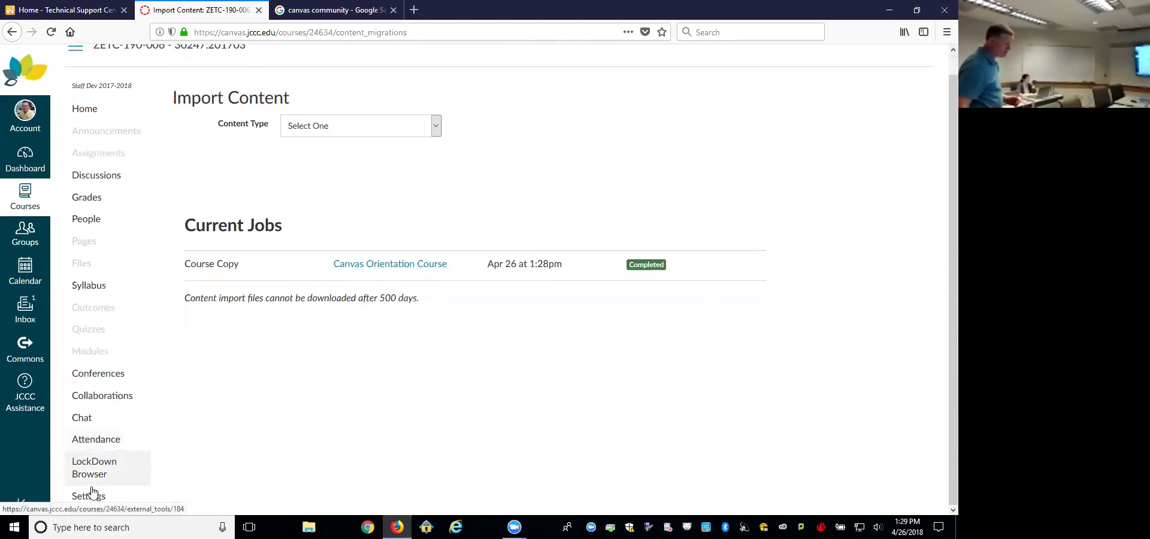
Step: Open course Settings and bring up the Reset Course Content warning, highlighting its confirmation question
{"action": "left_click", "coordinate": [90, 495]}
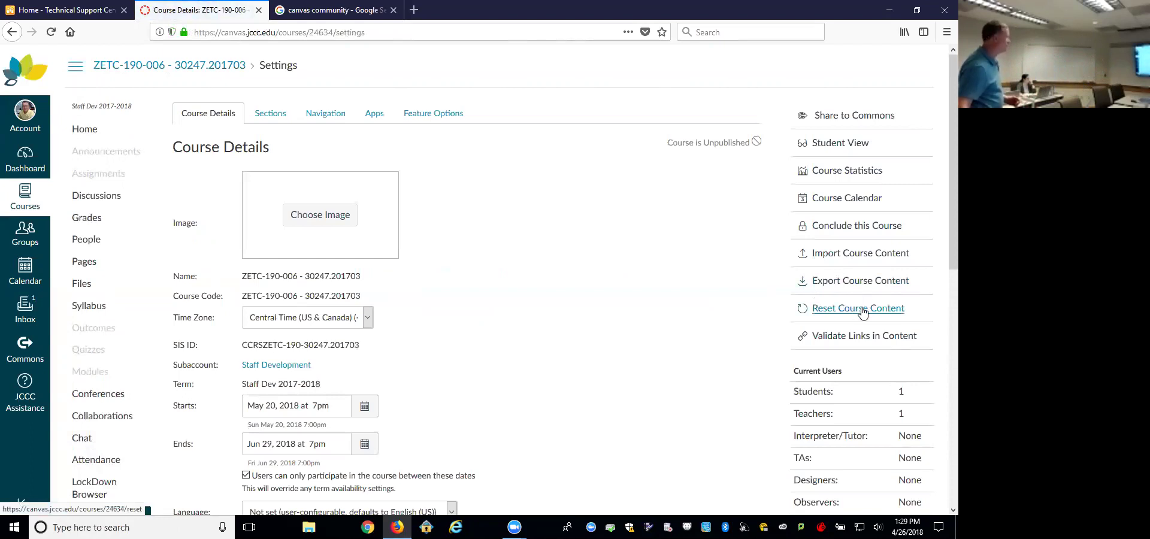
{"action": "left_click", "coordinate": [861, 309]}
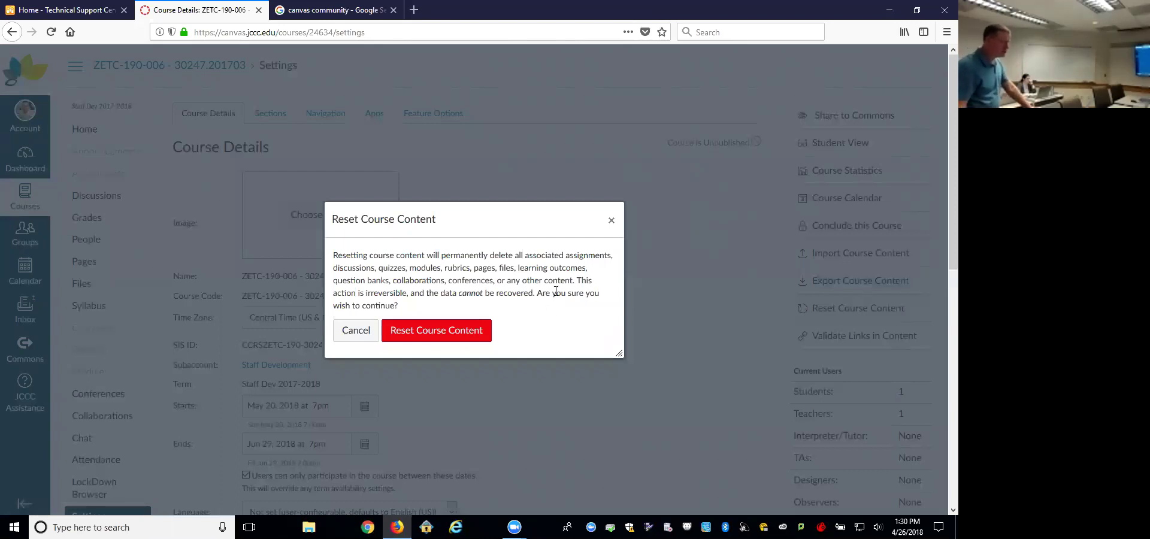
{"action": "left_click_drag", "start_coordinate": [537, 293], "coordinate": [598, 307]}
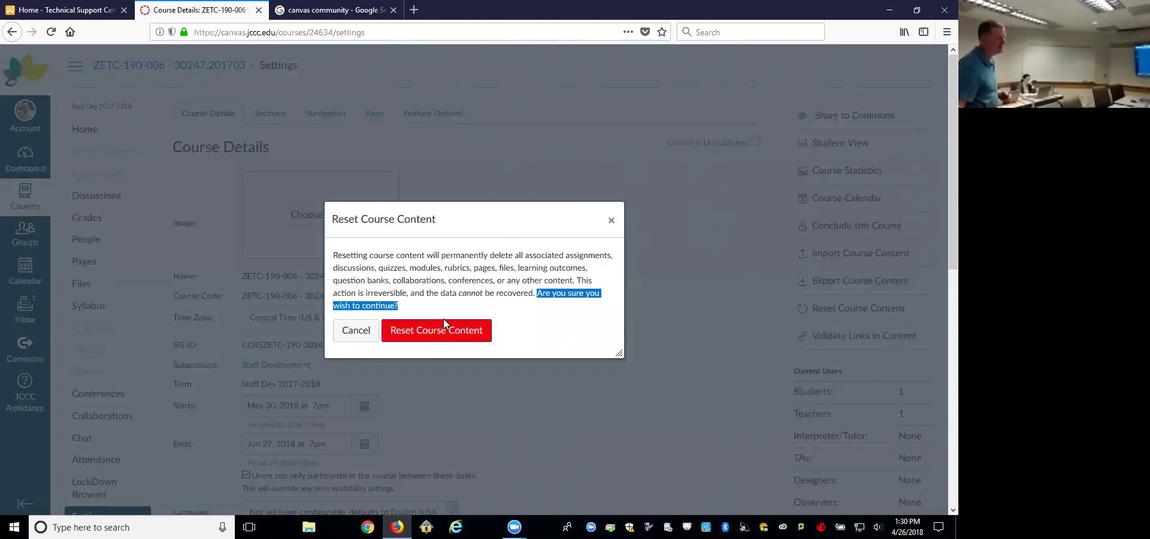
Step: Confirm Reset Course Content to permanently delete all course content
{"action": "left_click", "coordinate": [465, 333]}
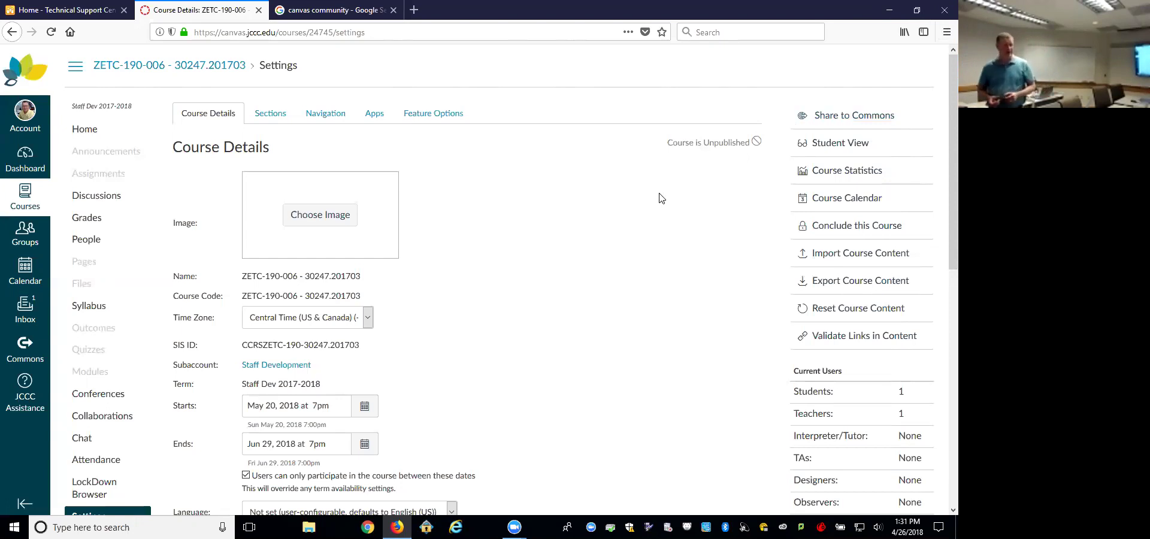
Step: On Import Content, choose Copy a Canvas Course and browse the course list without selecting one
{"action": "left_click", "coordinate": [898, 254]}
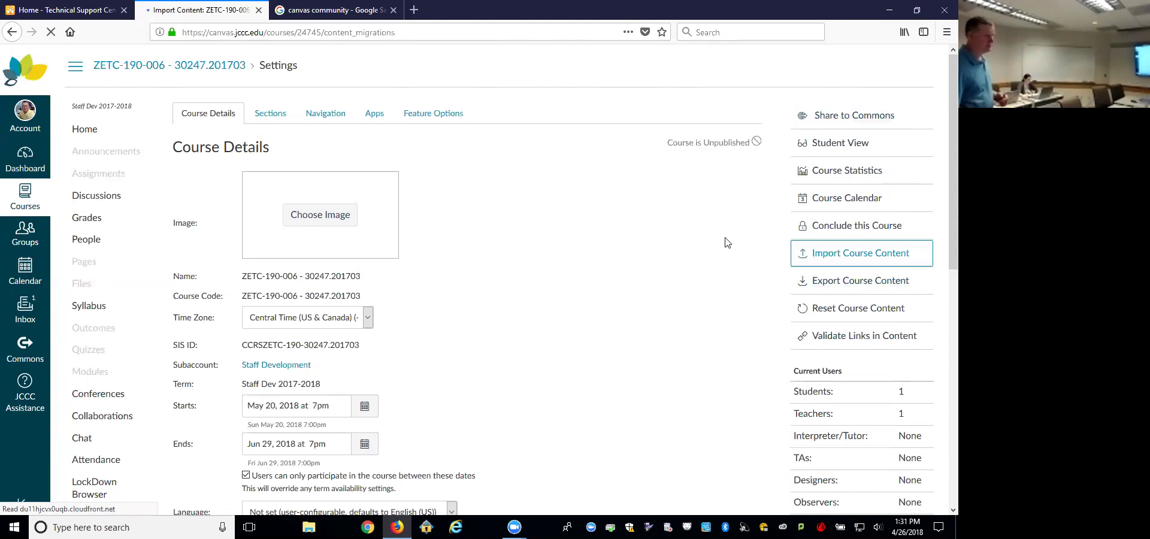
{"action": "left_click", "coordinate": [435, 146]}
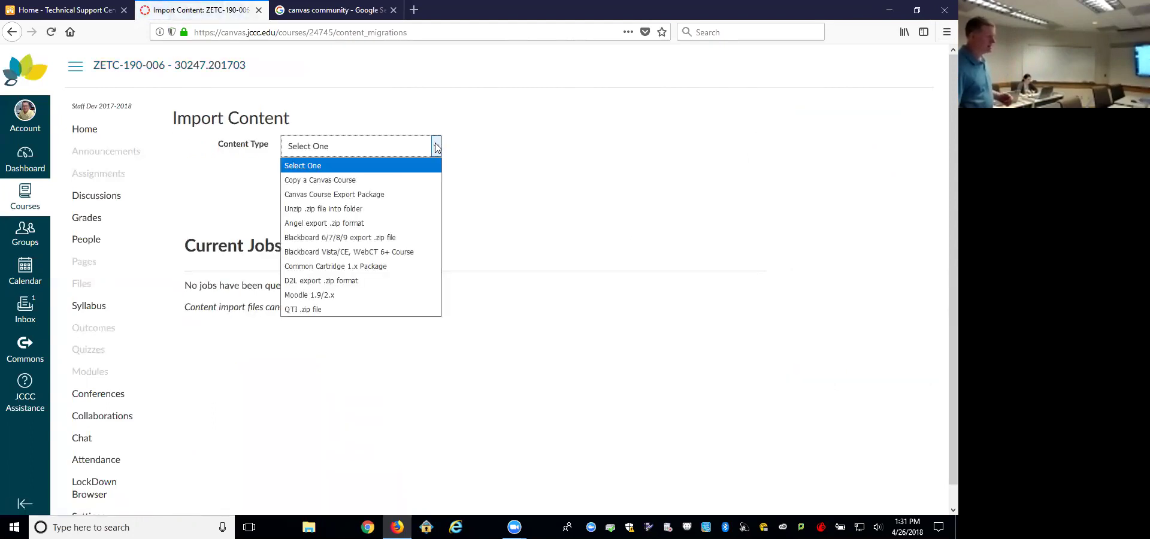
{"action": "left_click", "coordinate": [397, 179]}
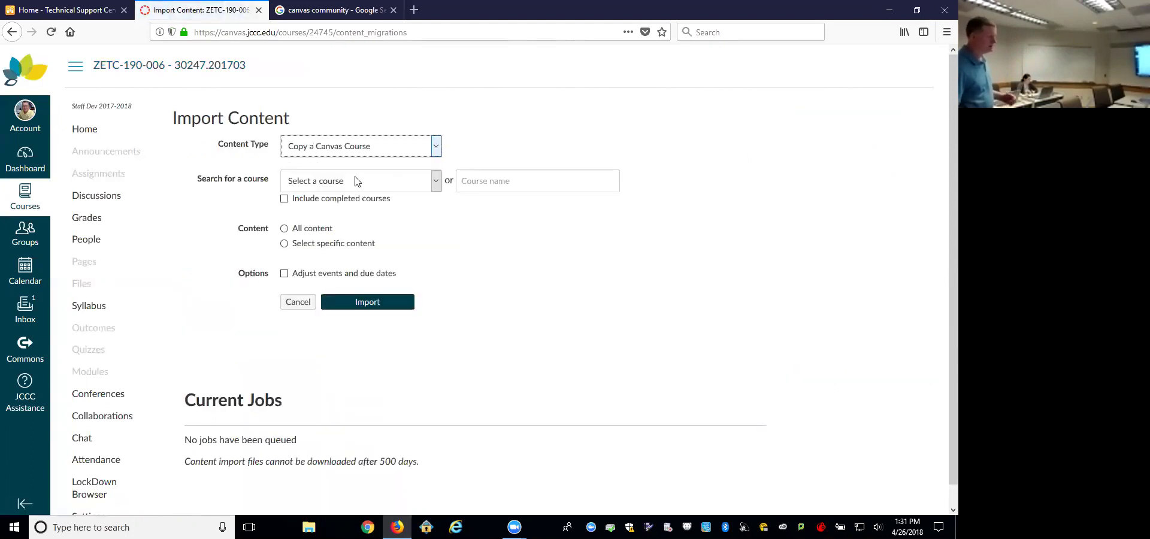
{"action": "left_click", "coordinate": [494, 181]}
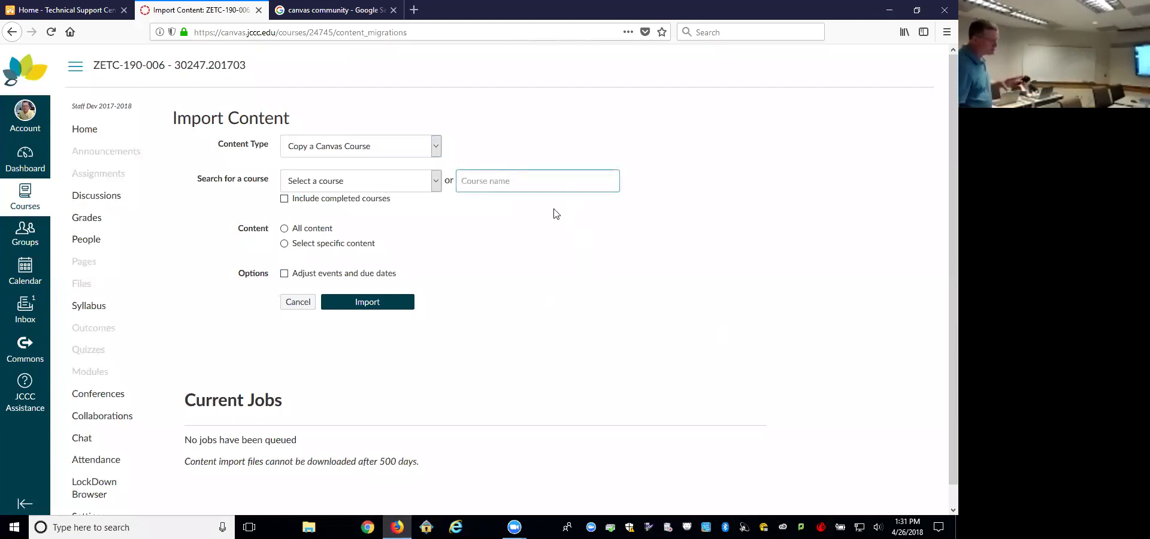
{"action": "left_click", "coordinate": [436, 179]}
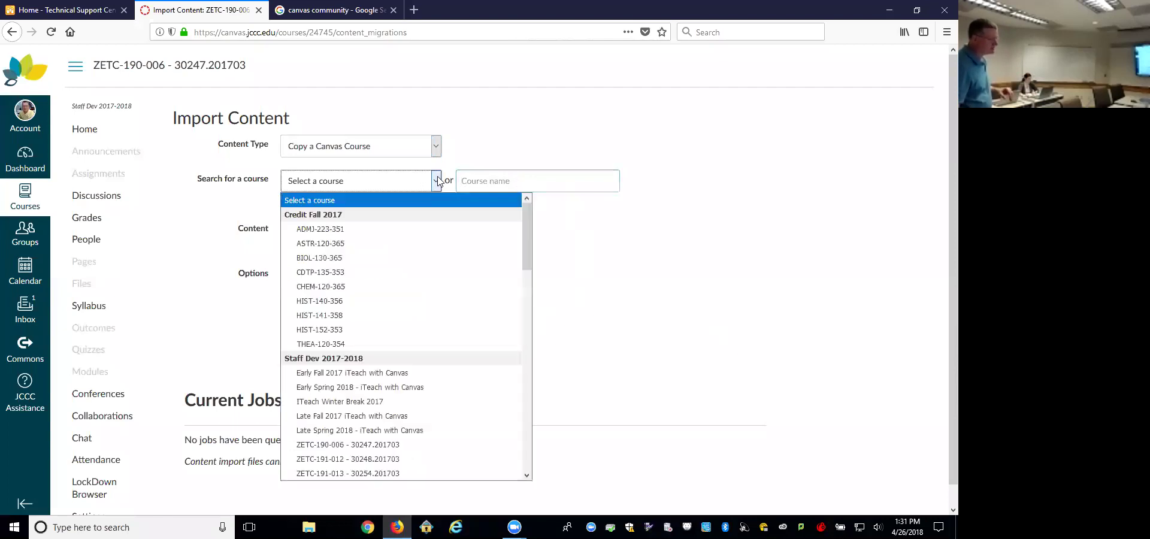
{"action": "left_click", "coordinate": [514, 180]}
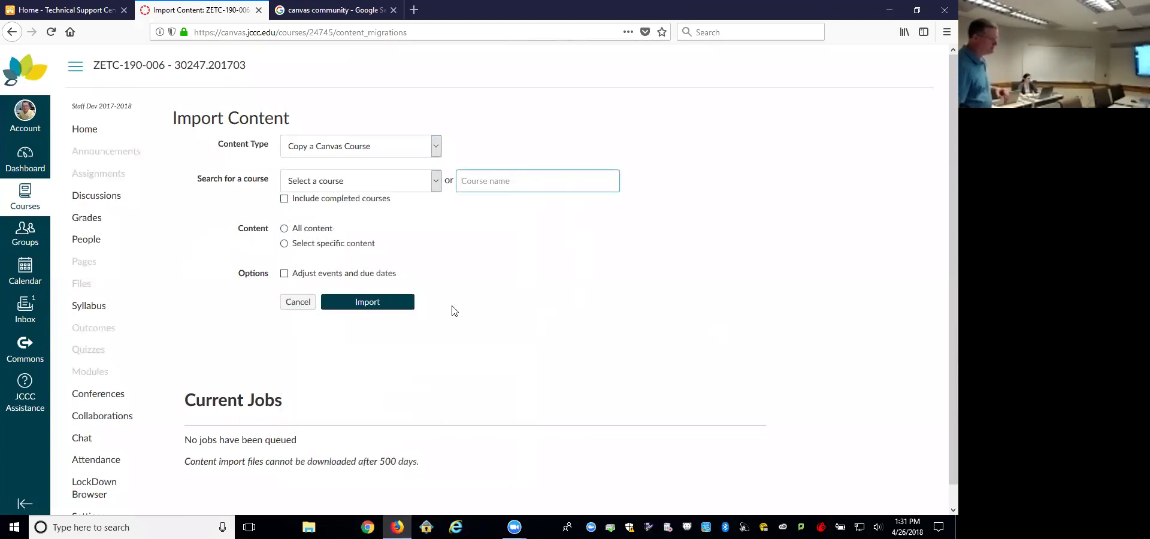
Step: Look over the remaining import options, then return to the course Settings
{"action": "scroll", "coordinate": [453, 310], "scroll_direction": "down", "scroll_amount": 1}
{"action": "left_click_drag", "start_coordinate": [208, 441], "coordinate": [435, 446]}
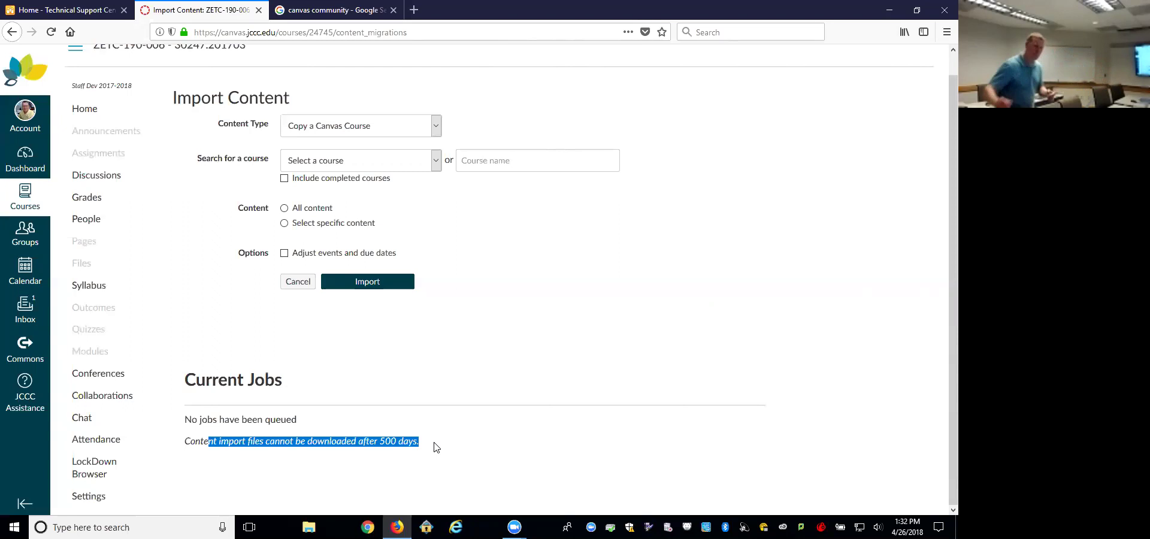
{"action": "scroll", "coordinate": [467, 383], "scroll_direction": "up", "scroll_amount": 1}
{"action": "scroll", "coordinate": [239, 431], "scroll_direction": "down", "scroll_amount": 1}
{"action": "left_click", "coordinate": [87, 503]}
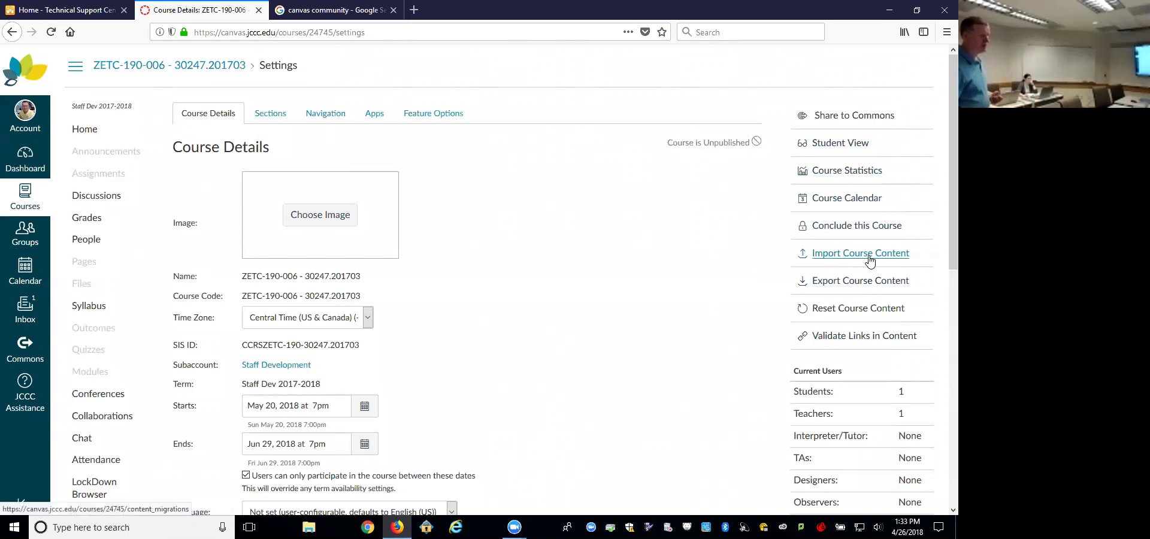
Step: Open the Share to Commons form for course ZETC-190-006 - 30247.201703
{"action": "left_click", "coordinate": [856, 118]}
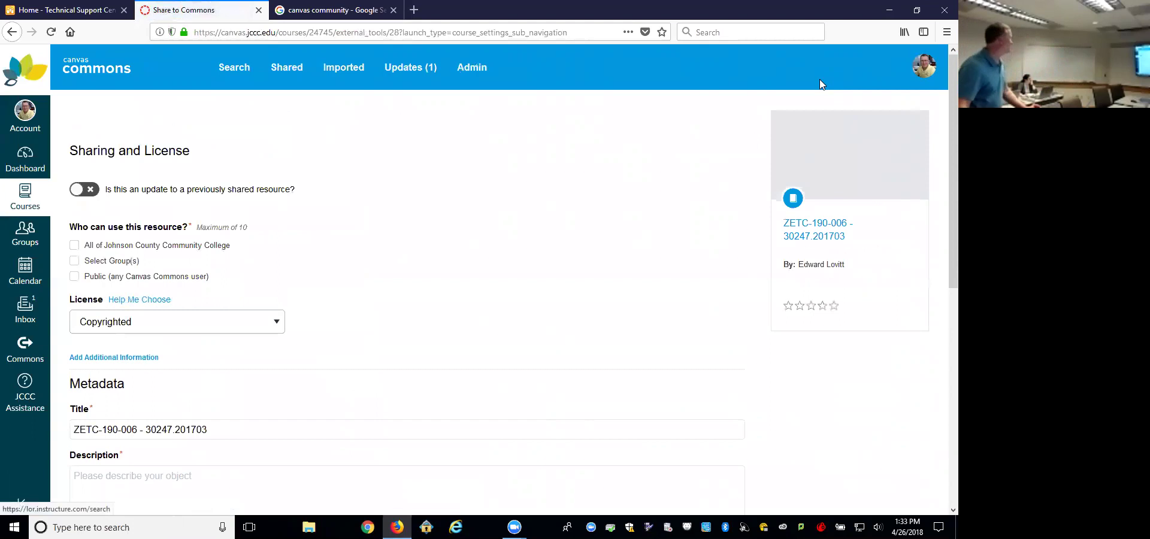
Step: Set the audience to All of Johnson County Community College and the Biology group
{"action": "left_click", "coordinate": [74, 245]}
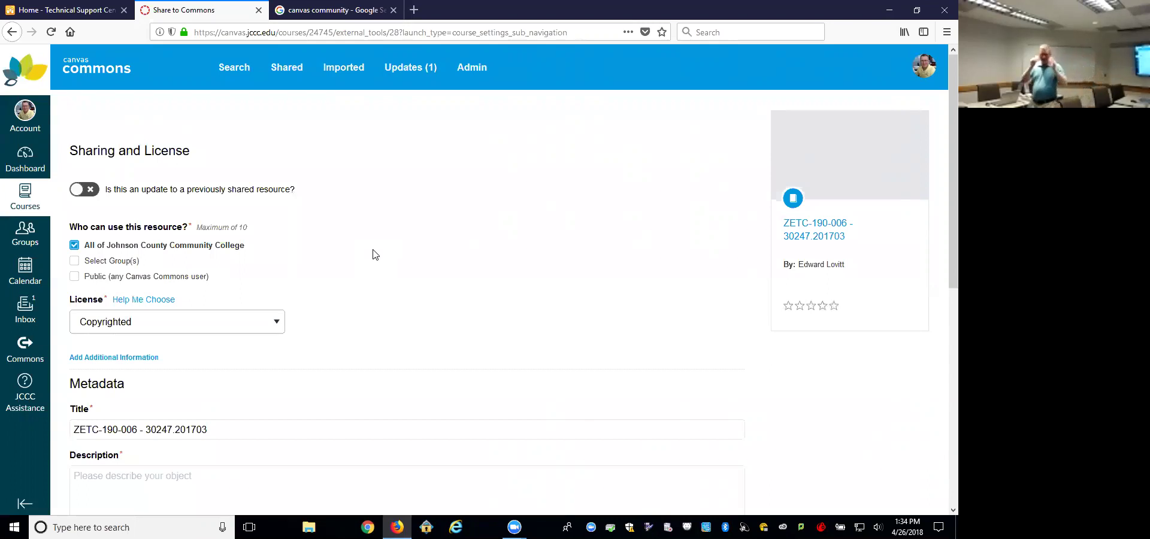
{"action": "left_click", "coordinate": [75, 262]}
{"action": "left_click", "coordinate": [90, 278]}
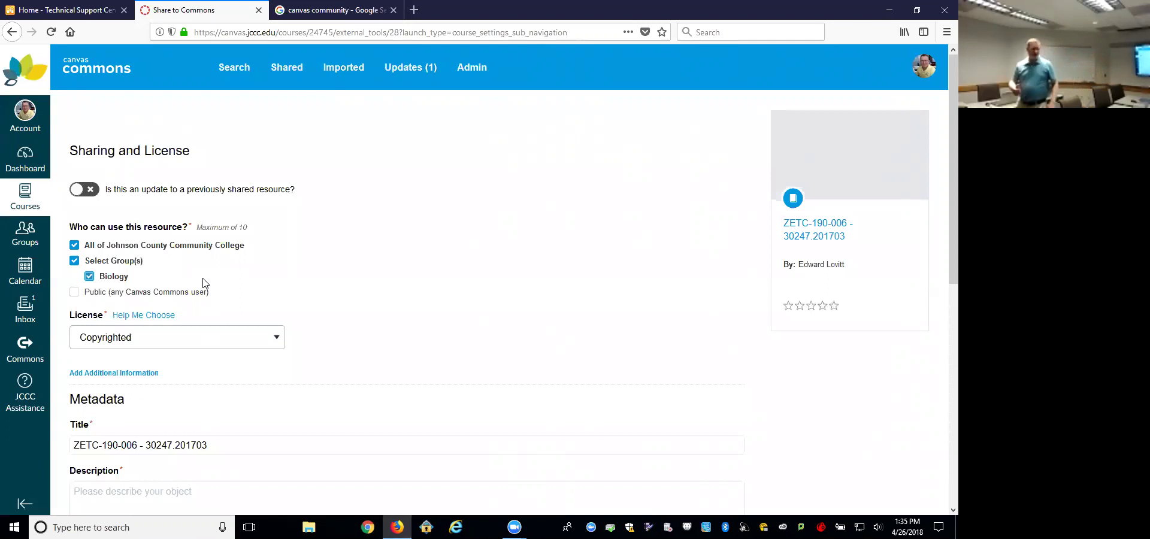
{"action": "scroll", "coordinate": [238, 303], "scroll_direction": "down", "scroll_amount": 5}
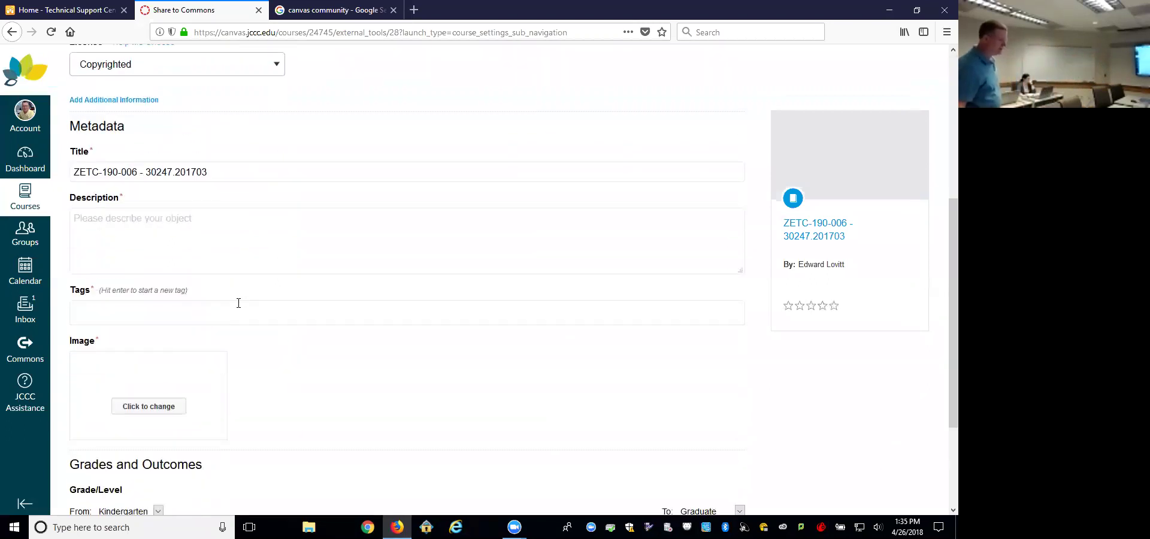
{"action": "scroll", "coordinate": [267, 311], "scroll_direction": "down", "scroll_amount": 3}
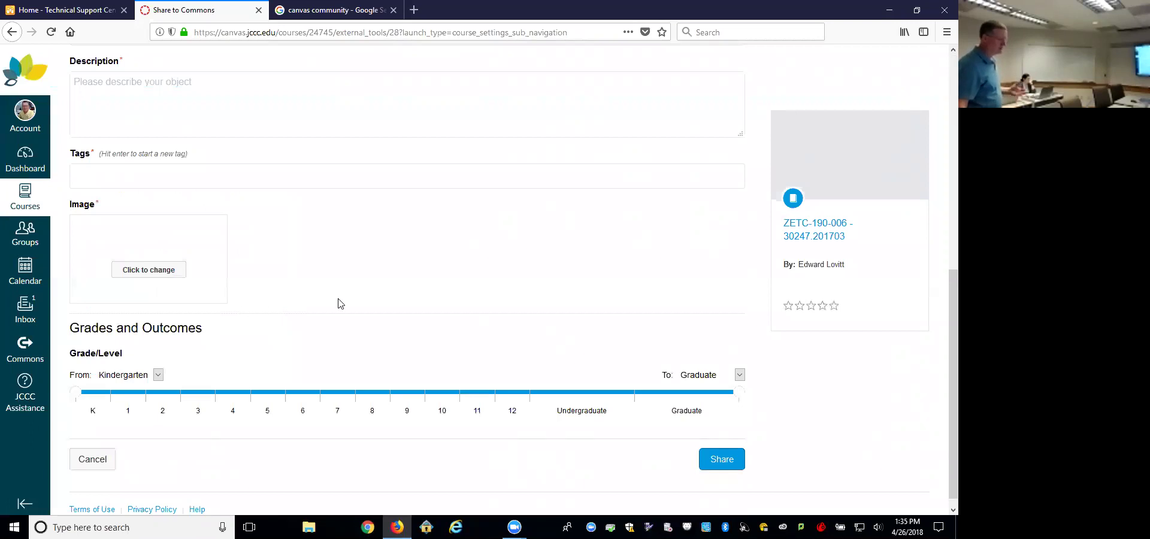
{"action": "scroll", "coordinate": [344, 302], "scroll_direction": "up", "scroll_amount": 4}
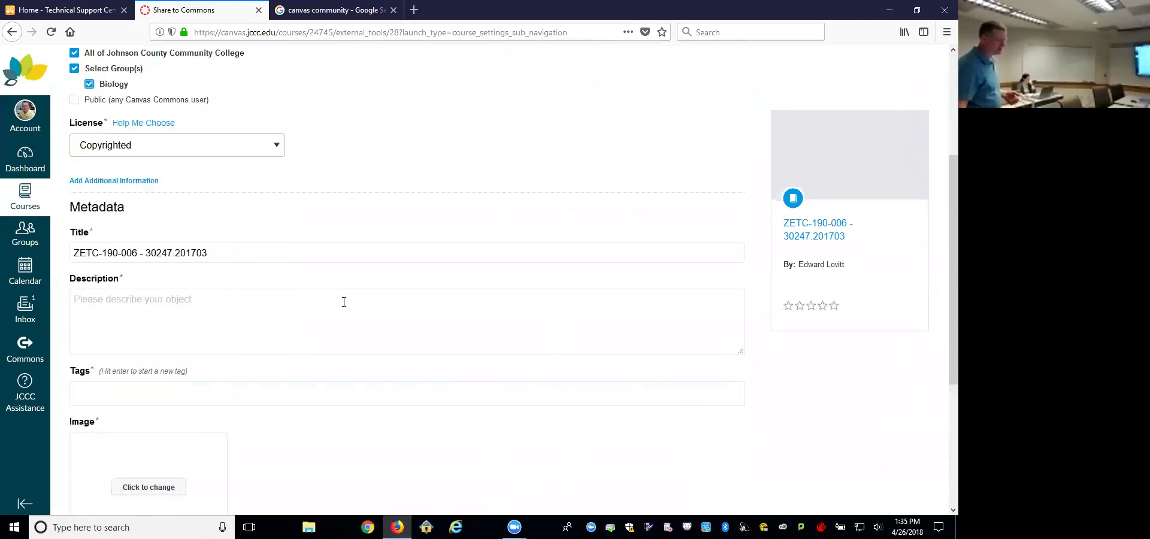
{"action": "scroll", "coordinate": [318, 346], "scroll_direction": "up", "scroll_amount": 3}
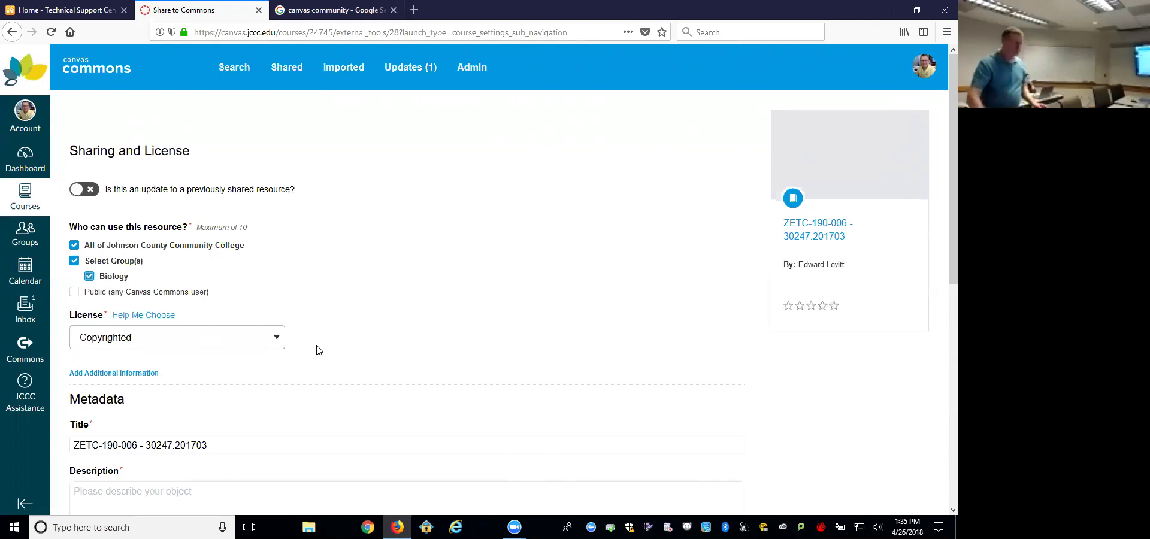
Step: Go back to the course's Course Details settings page
{"action": "left_click", "coordinate": [13, 33]}
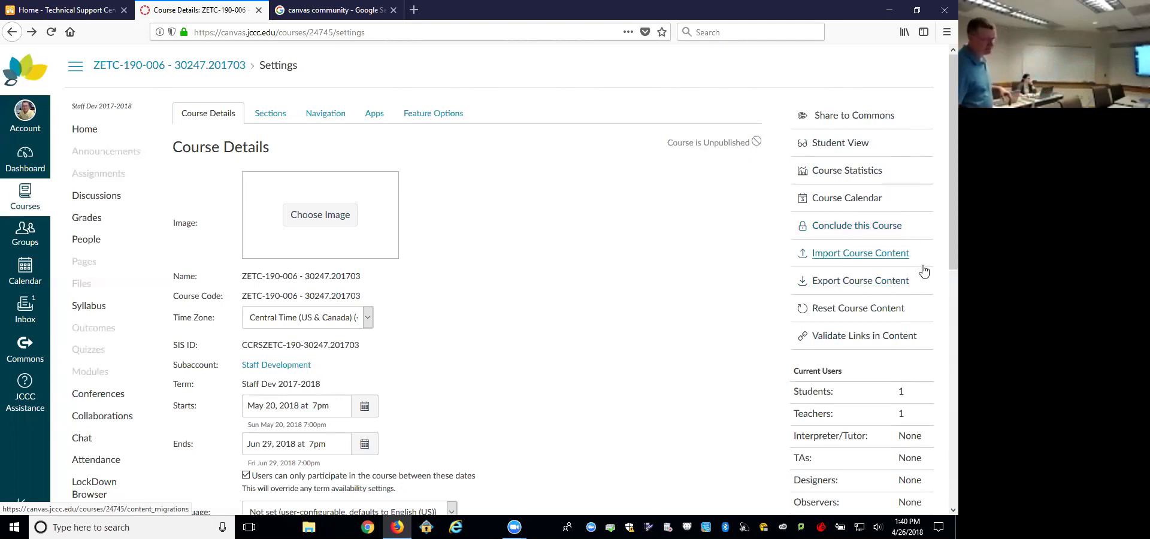
Step: Run Validate Links in Content, confirm no unresponsive links were found, and return to Settings
{"action": "left_click", "coordinate": [887, 335]}
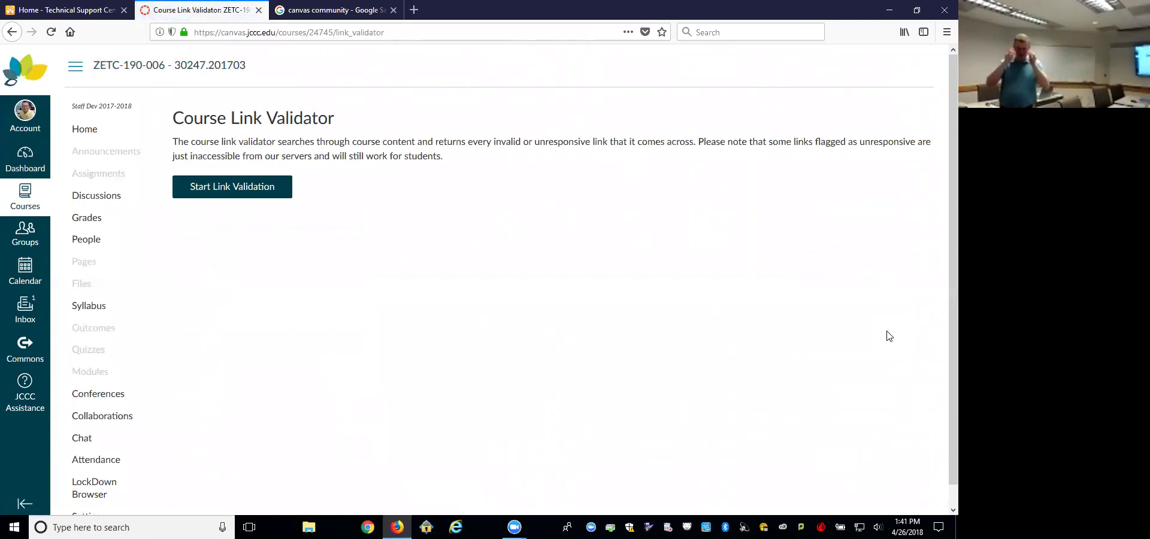
{"action": "left_click", "coordinate": [14, 36]}
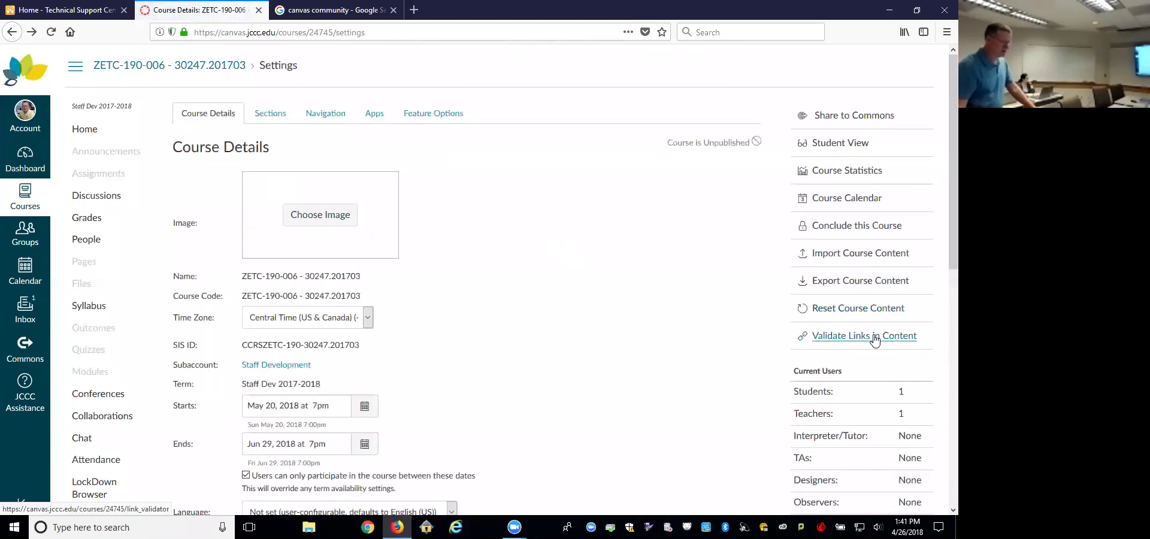
{"action": "left_click", "coordinate": [874, 337]}
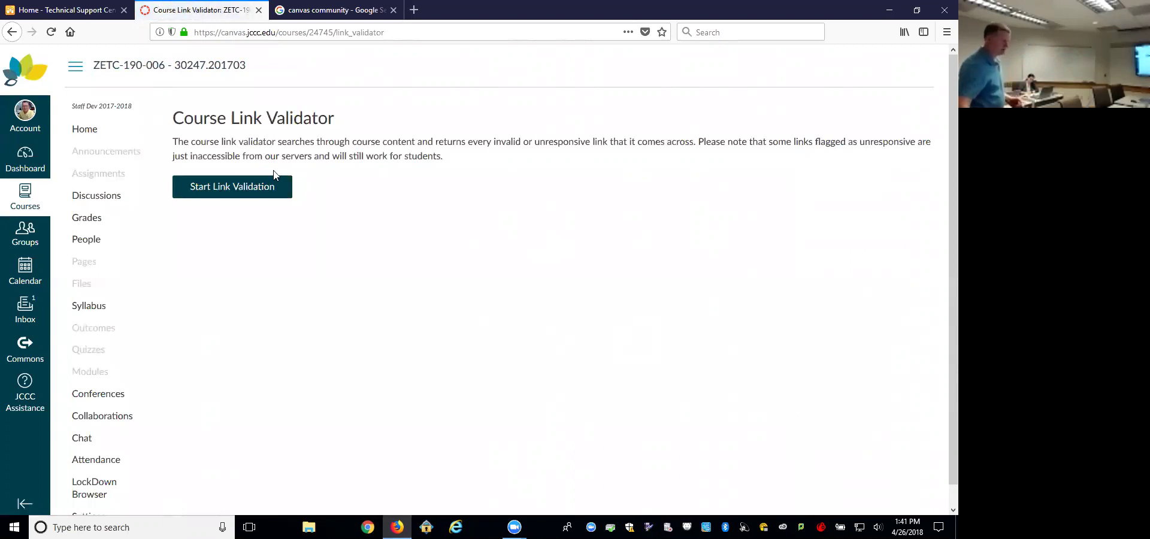
{"action": "left_click", "coordinate": [234, 188]}
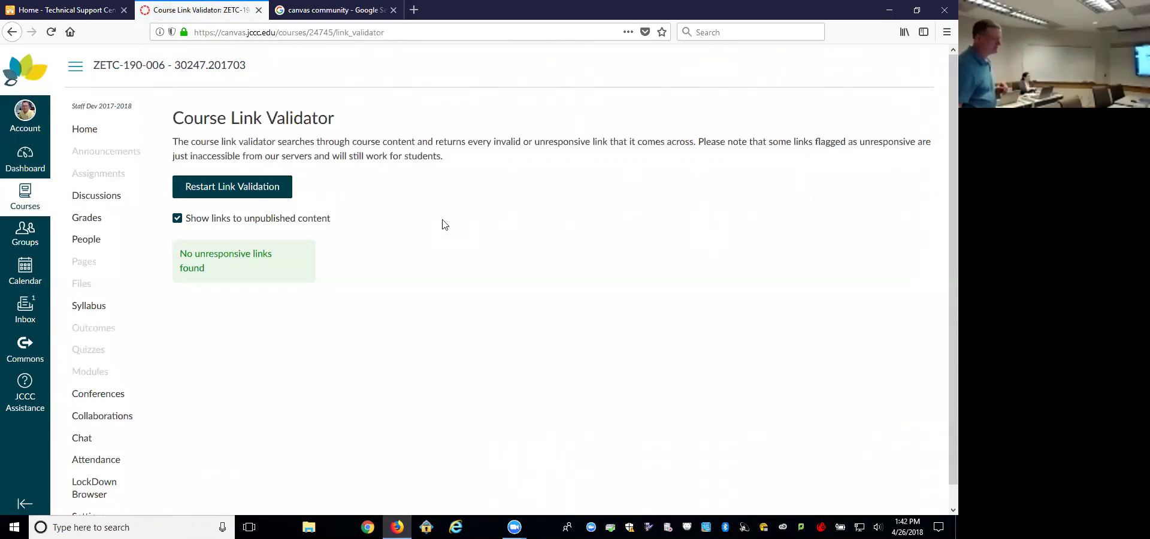
{"action": "scroll", "coordinate": [102, 497], "scroll_direction": "down", "scroll_amount": 2}
{"action": "left_click", "coordinate": [99, 508]}
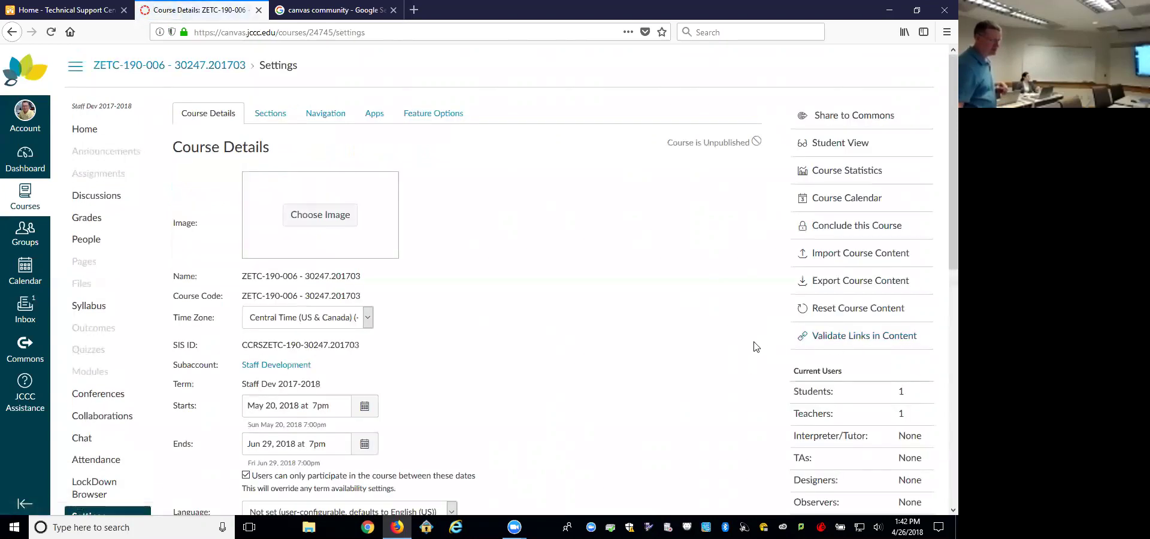
{"action": "scroll", "coordinate": [755, 346], "scroll_direction": "down", "scroll_amount": 4}
{"action": "scroll", "coordinate": [751, 338], "scroll_direction": "up", "scroll_amount": 3}
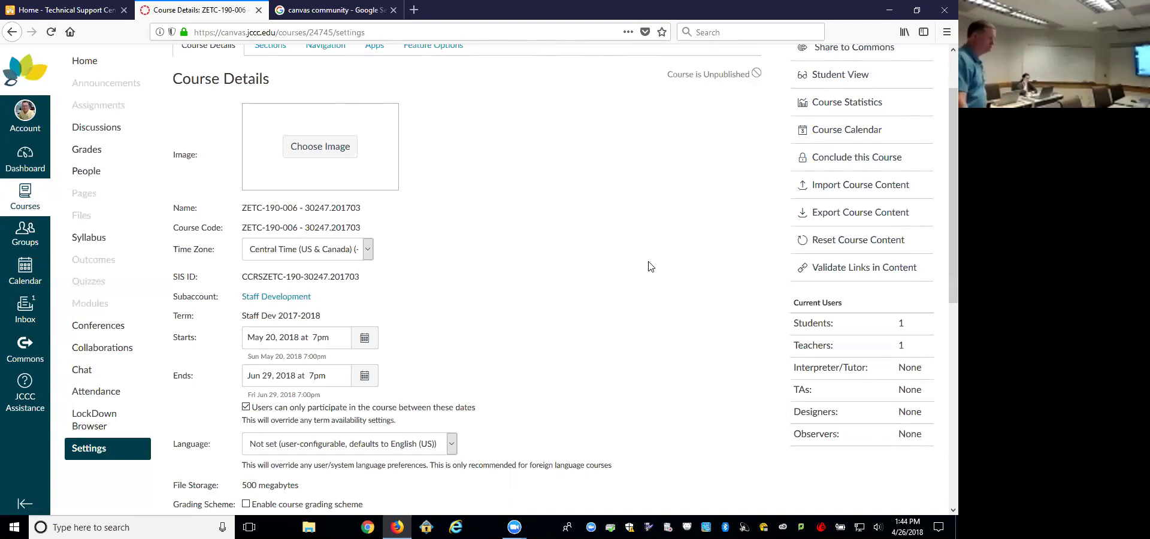
{"action": "scroll", "coordinate": [651, 267], "scroll_direction": "down", "scroll_amount": 5}
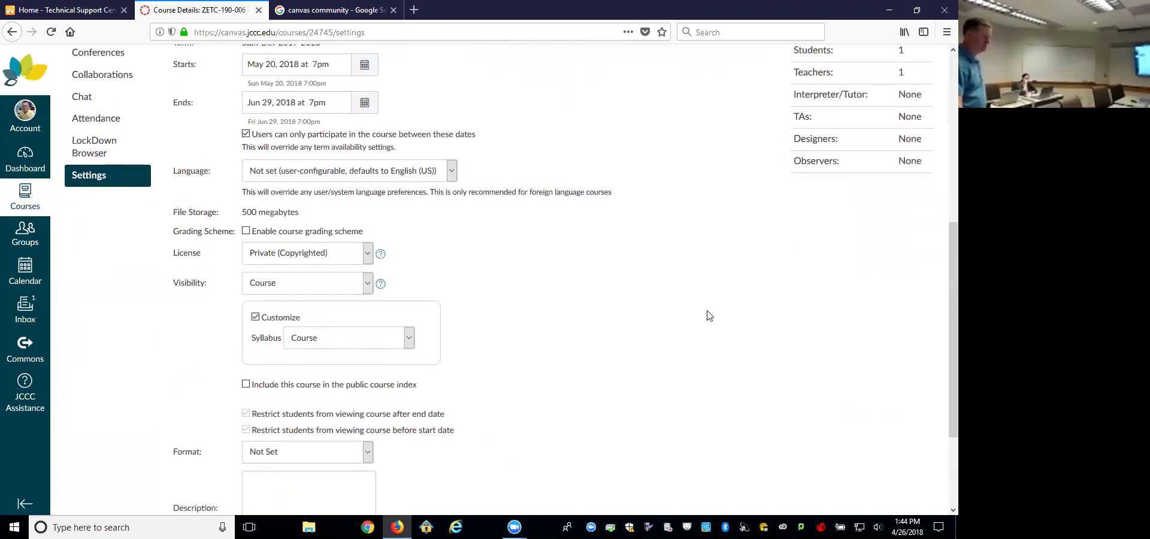
{"action": "scroll", "coordinate": [709, 315], "scroll_direction": "up", "scroll_amount": 6}
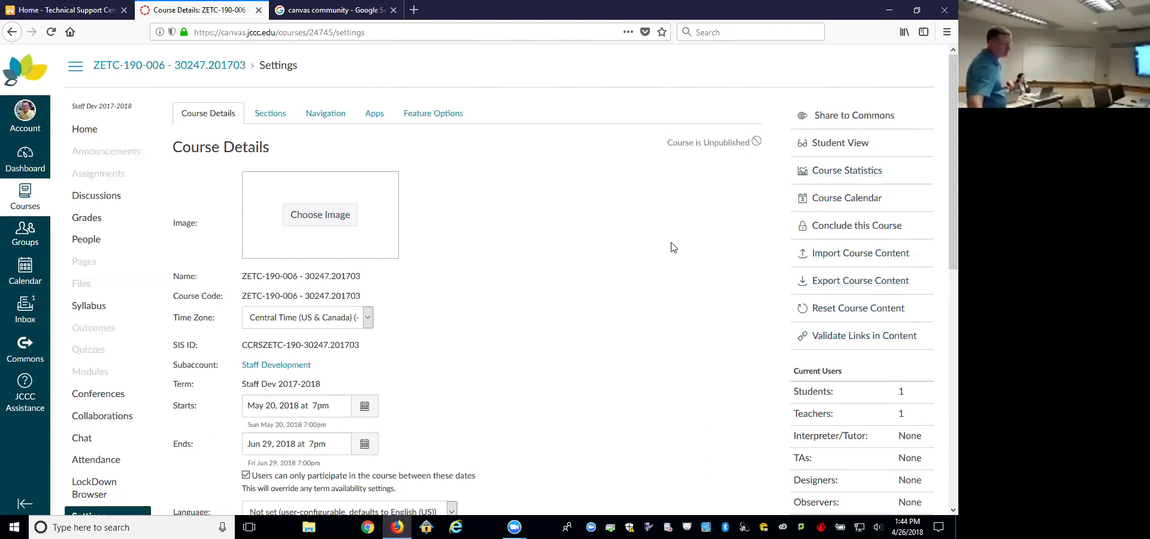
{"action": "scroll", "coordinate": [607, 243], "scroll_direction": "down", "scroll_amount": 1}
{"action": "scroll", "coordinate": [607, 244], "scroll_direction": "down", "scroll_amount": 3}
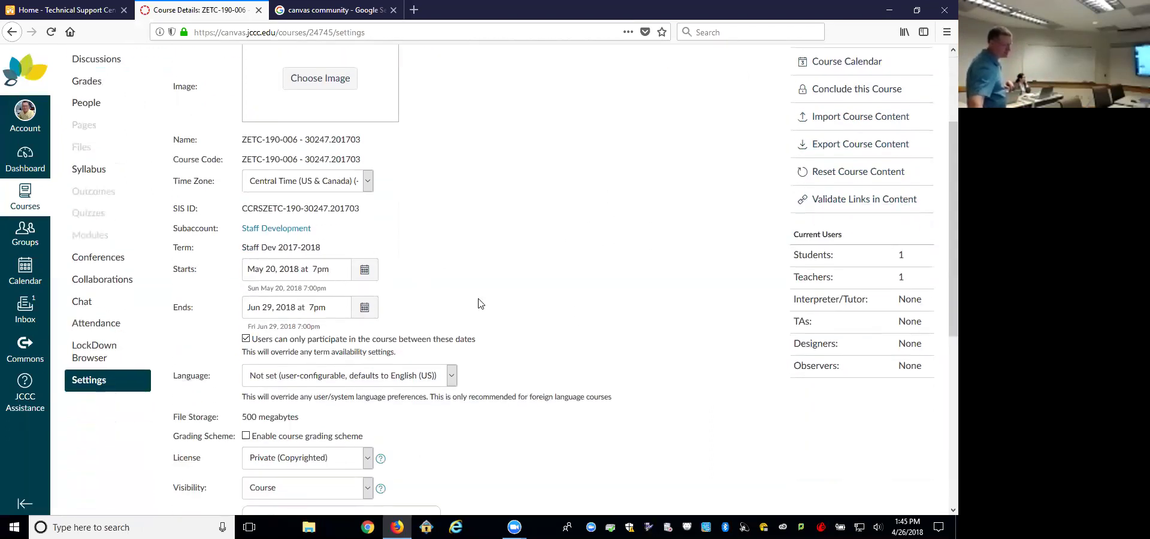
{"action": "scroll", "coordinate": [488, 301], "scroll_direction": "down", "scroll_amount": 3}
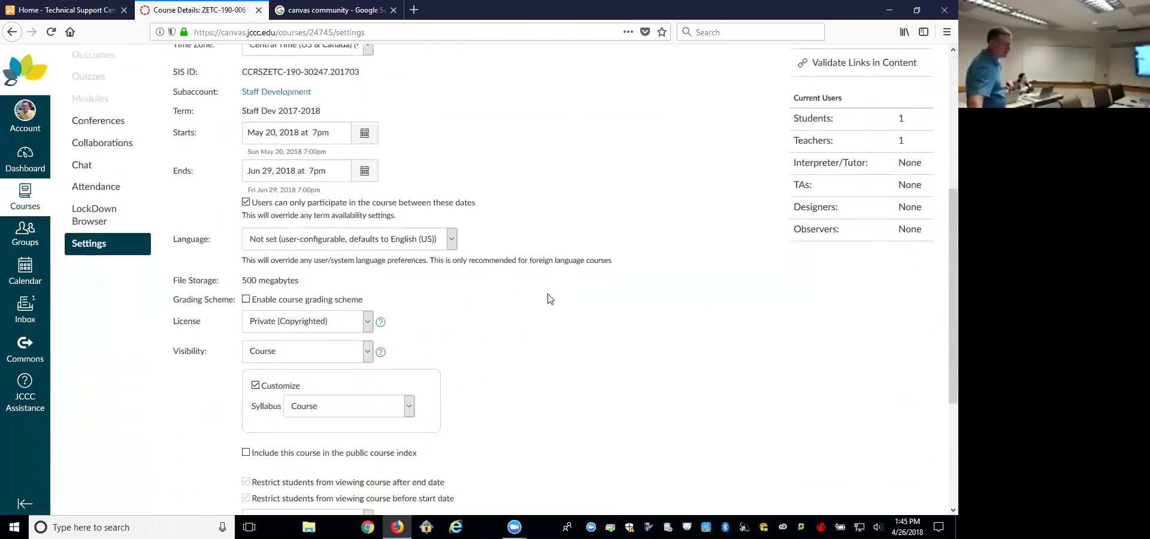
{"action": "left_click", "coordinate": [452, 239]}
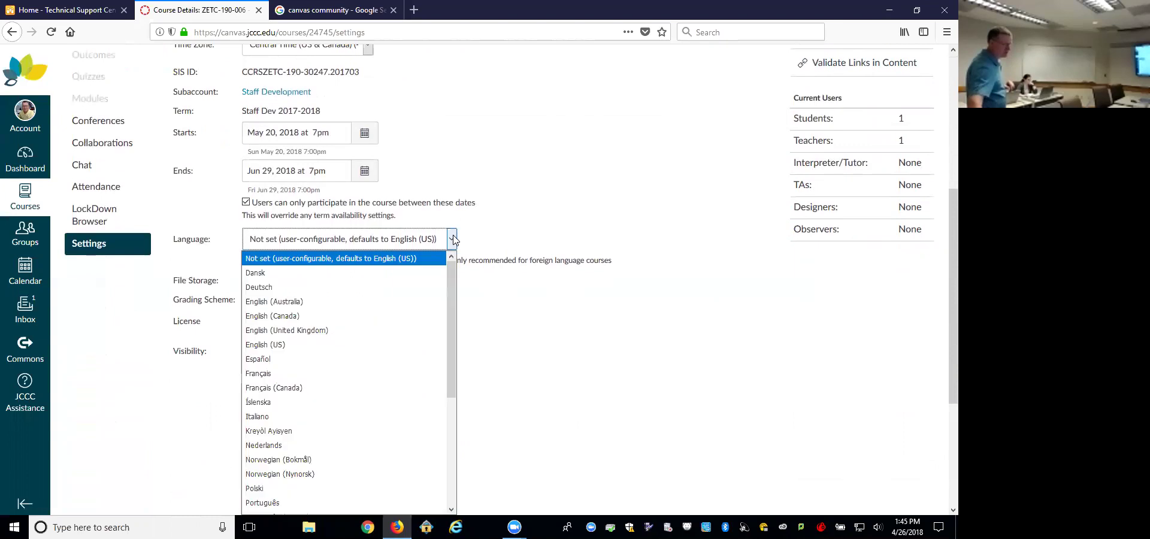
{"action": "left_click", "coordinate": [539, 233]}
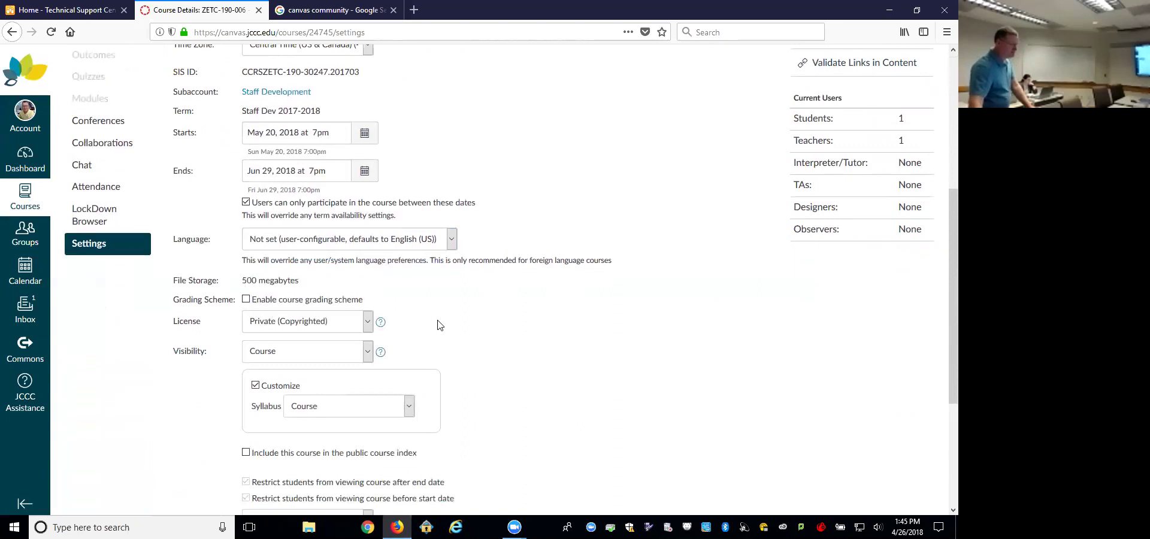
{"action": "left_click_drag", "start_coordinate": [245, 280], "coordinate": [259, 280]}
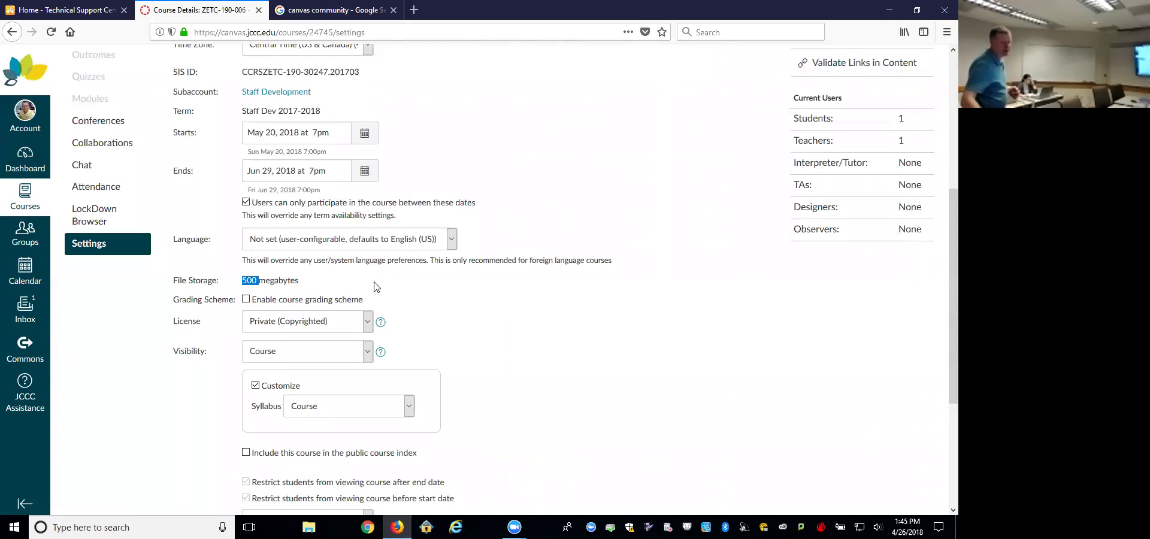
{"action": "left_click", "coordinate": [321, 289]}
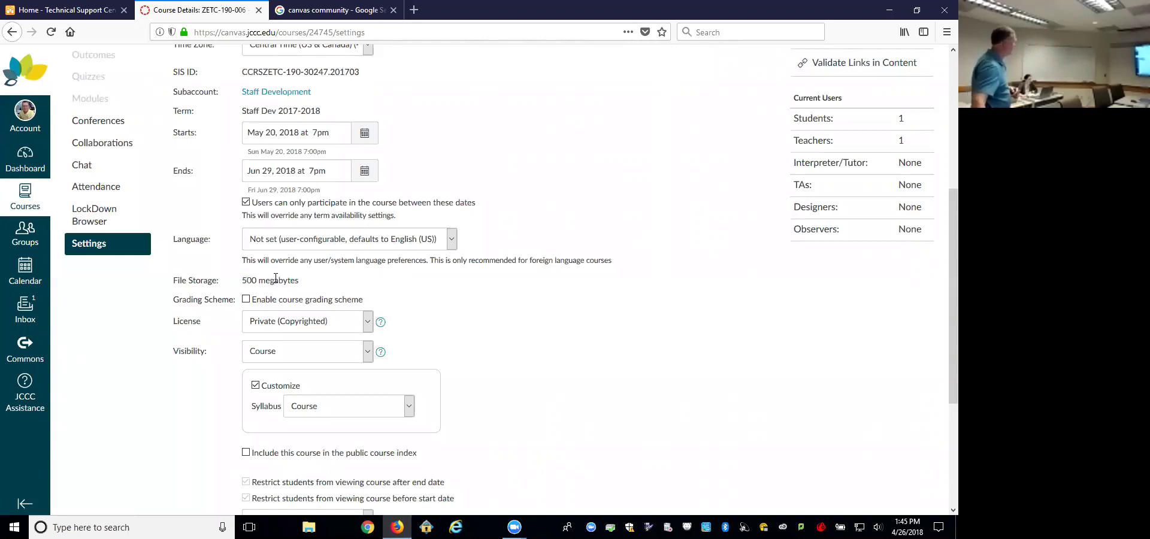
Step: Enable the course grading scheme checkbox, toggling it off and back on to show 'set grading scheme'
{"action": "left_click", "coordinate": [246, 300]}
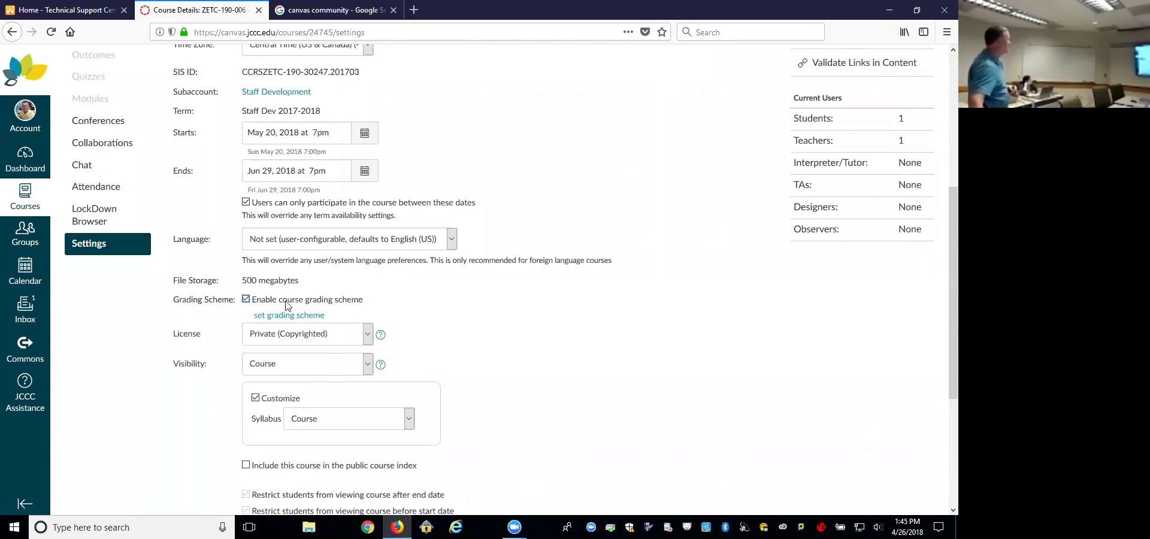
{"action": "left_click", "coordinate": [246, 300]}
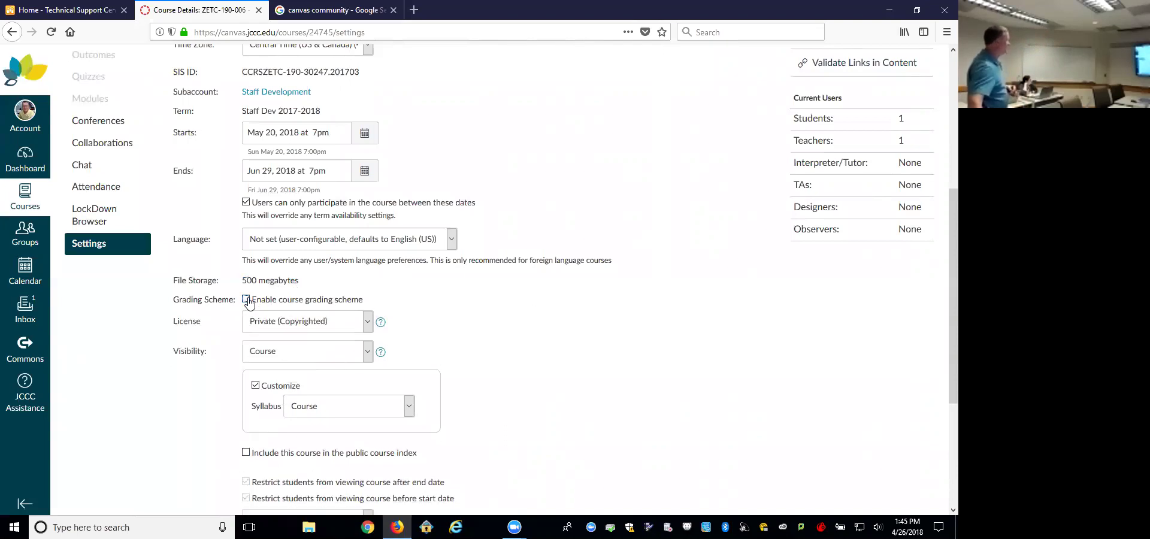
{"action": "left_click", "coordinate": [246, 301]}
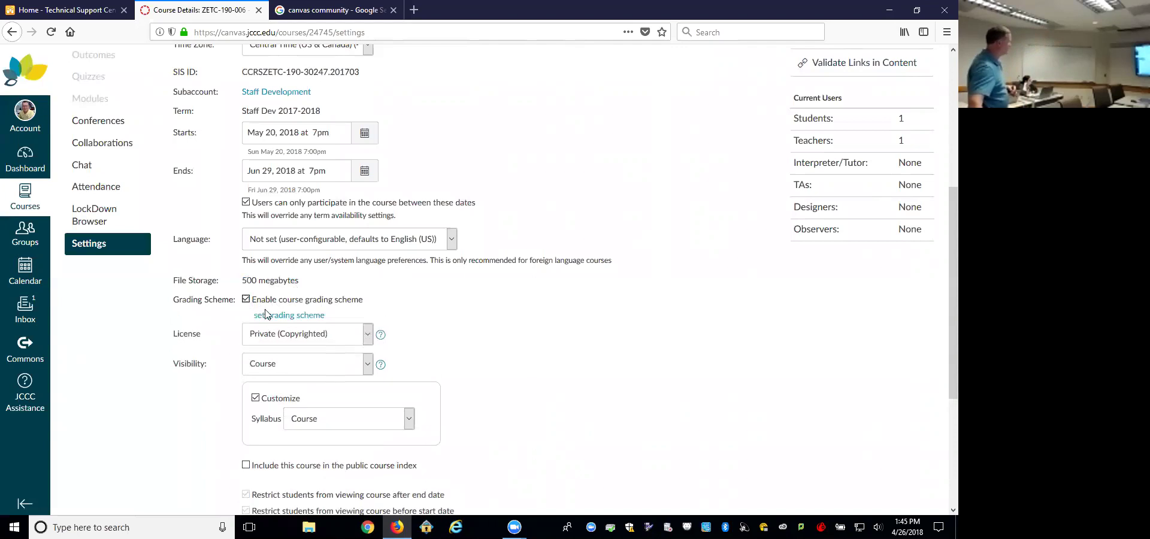
{"action": "left_click", "coordinate": [281, 315]}
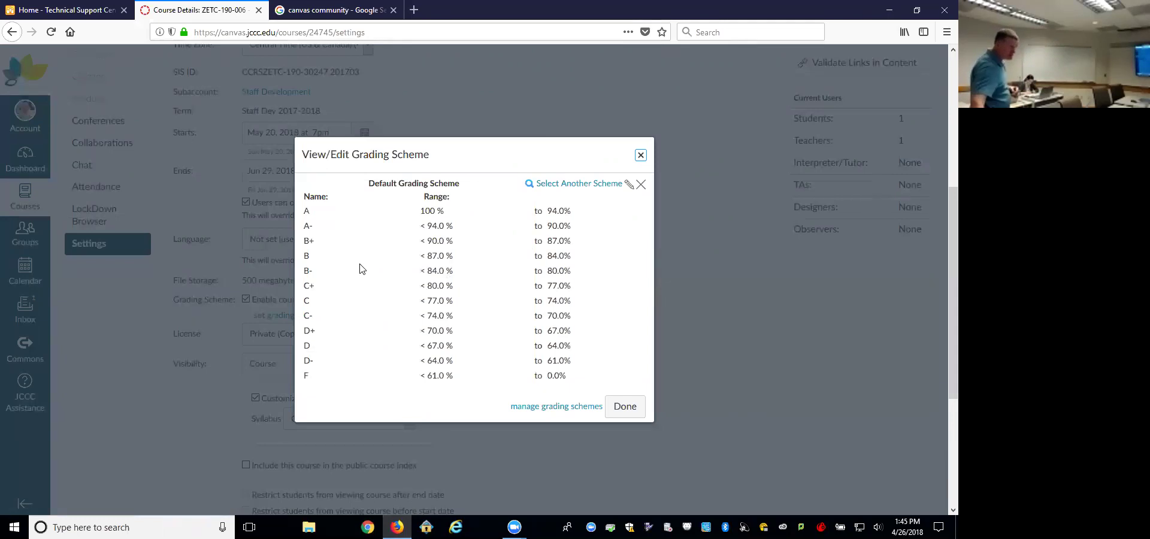
{"action": "left_click", "coordinate": [563, 185]}
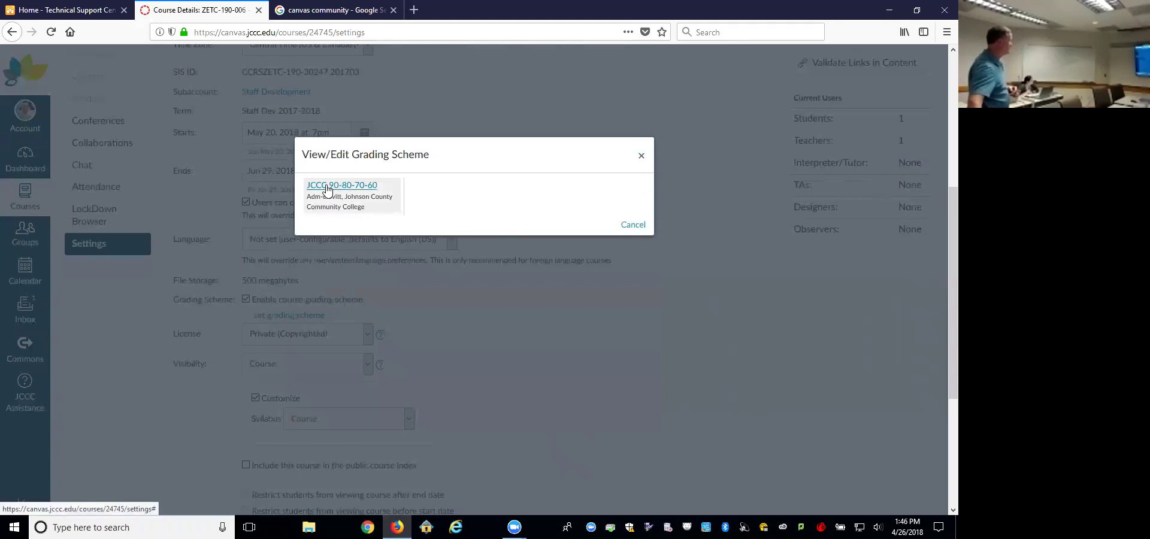
{"action": "left_click", "coordinate": [327, 187]}
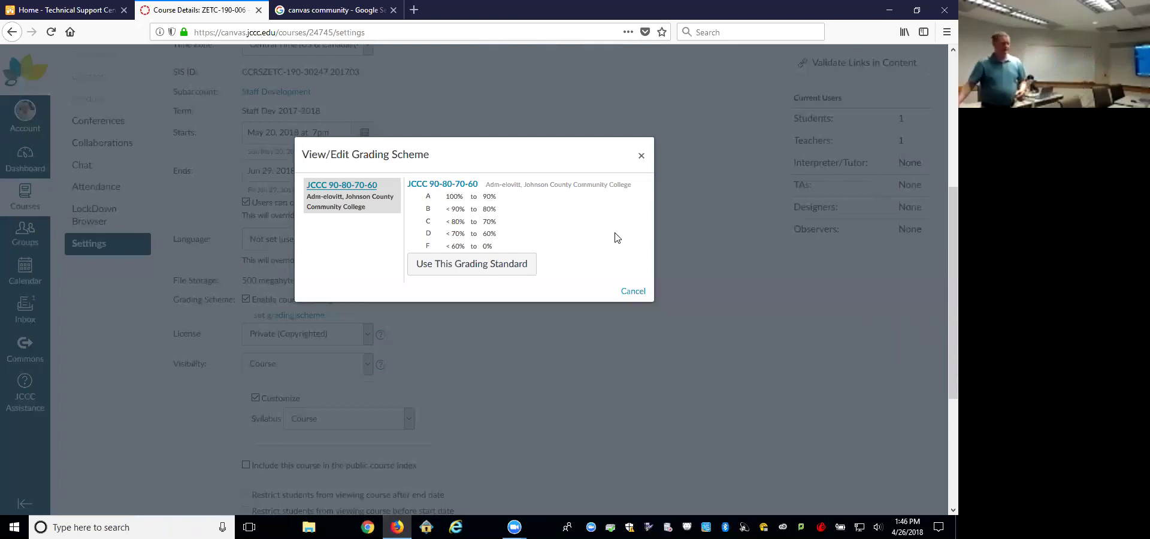
{"action": "left_click", "coordinate": [642, 156]}
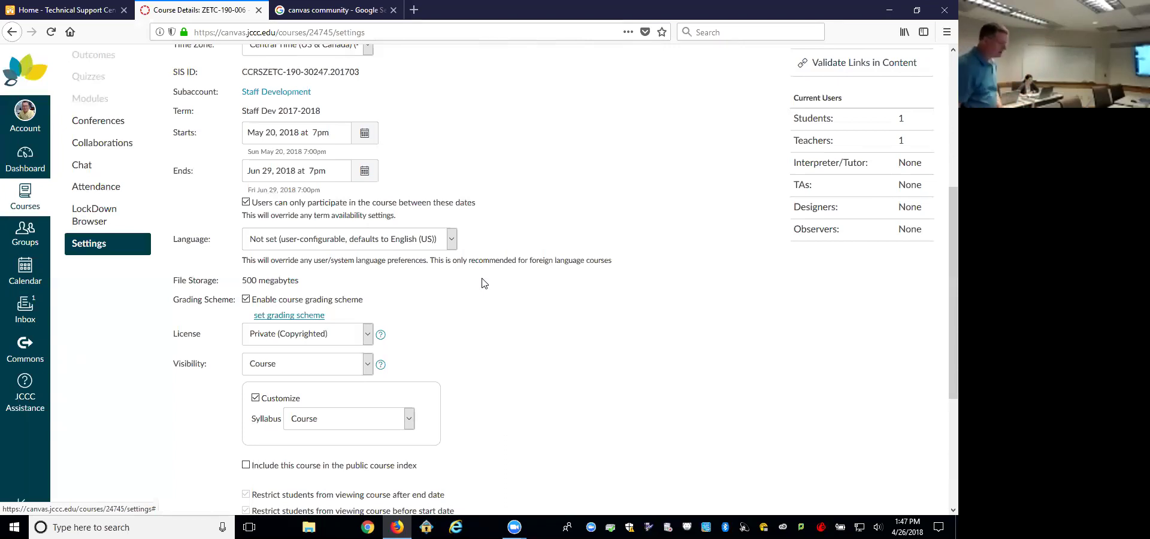
Step: Leave course visibility at Course and open the Syllabus visibility choices: Course, Institution, Public
{"action": "scroll", "coordinate": [601, 313], "scroll_direction": "down", "scroll_amount": 3}
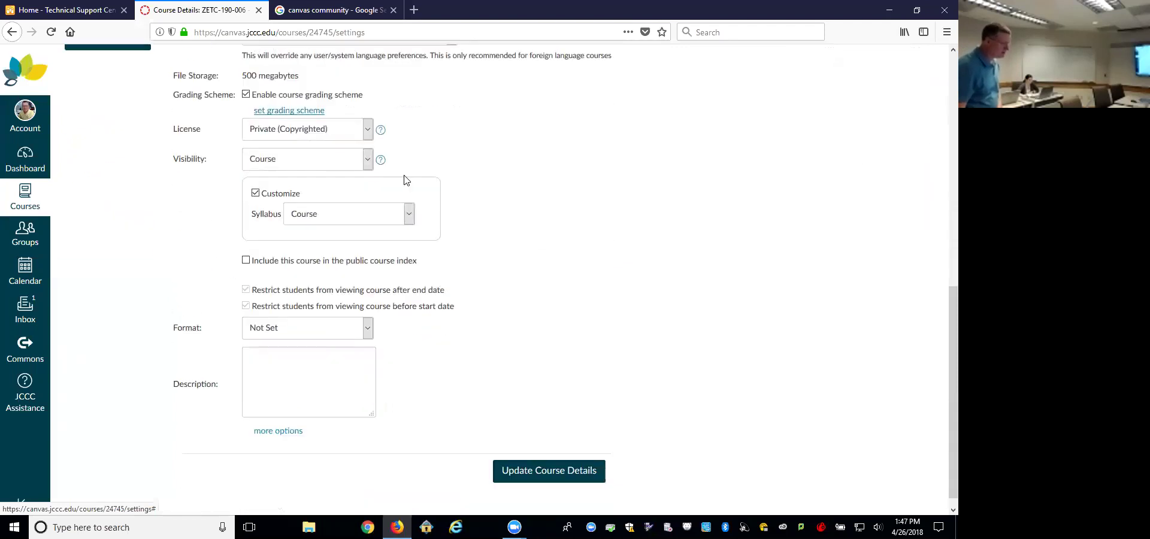
{"action": "left_click", "coordinate": [361, 163]}
{"action": "left_click", "coordinate": [471, 161]}
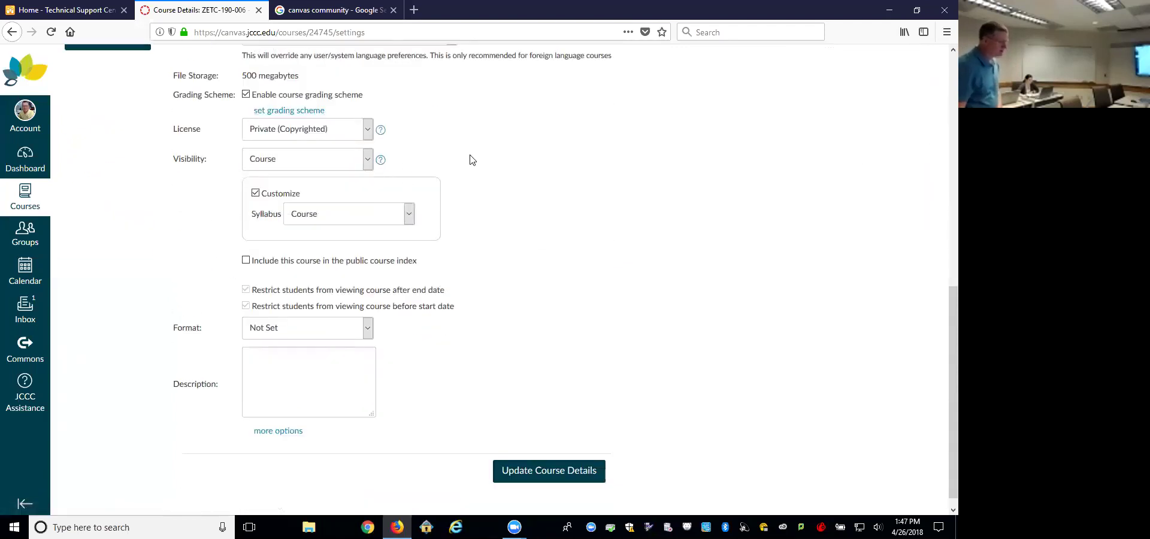
{"action": "left_click", "coordinate": [367, 162]}
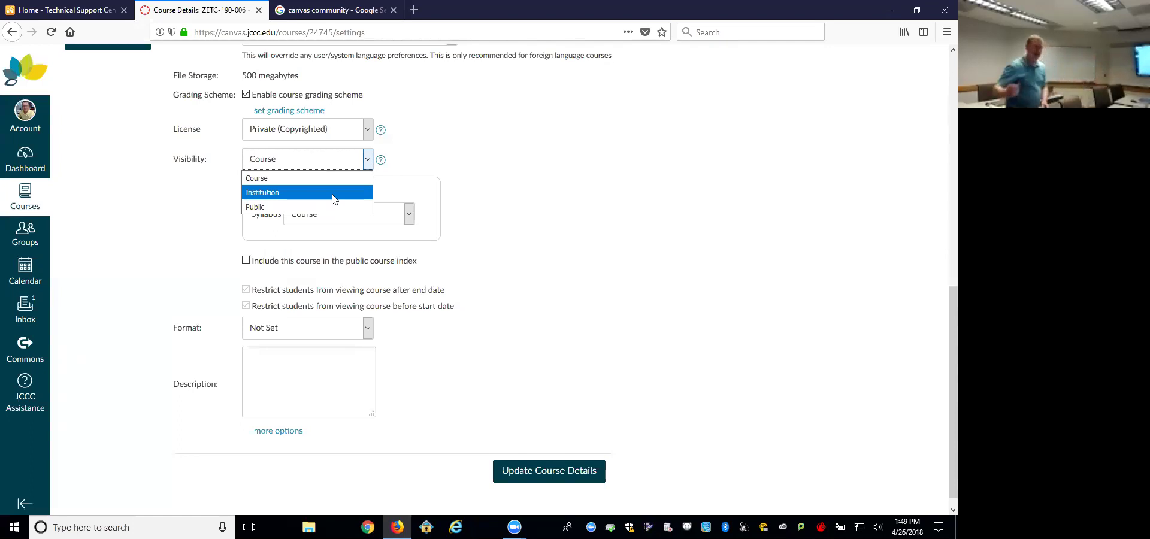
{"action": "left_click", "coordinate": [334, 178]}
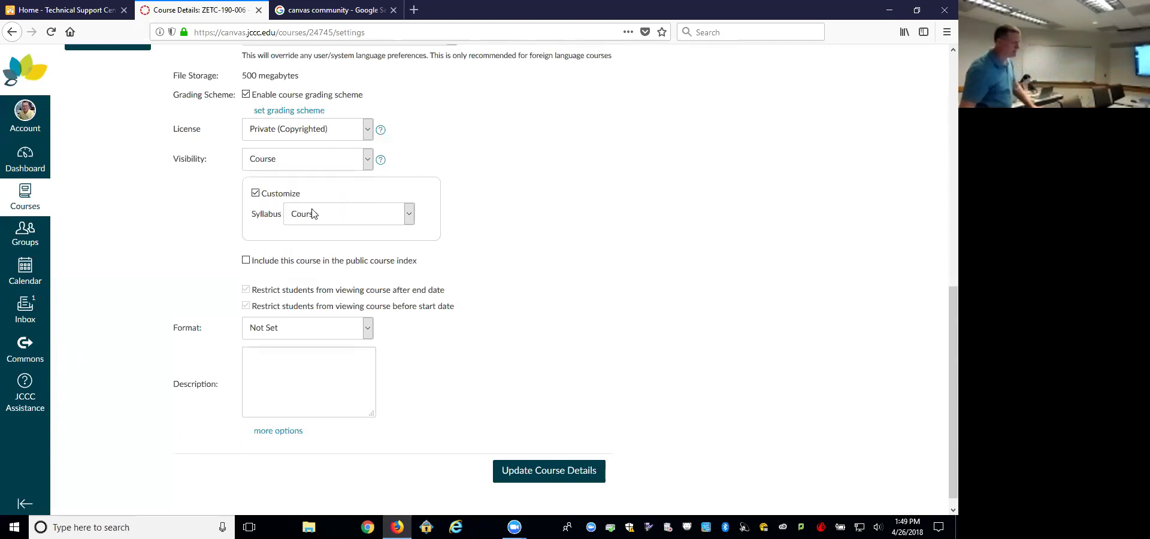
{"action": "left_click", "coordinate": [407, 217]}
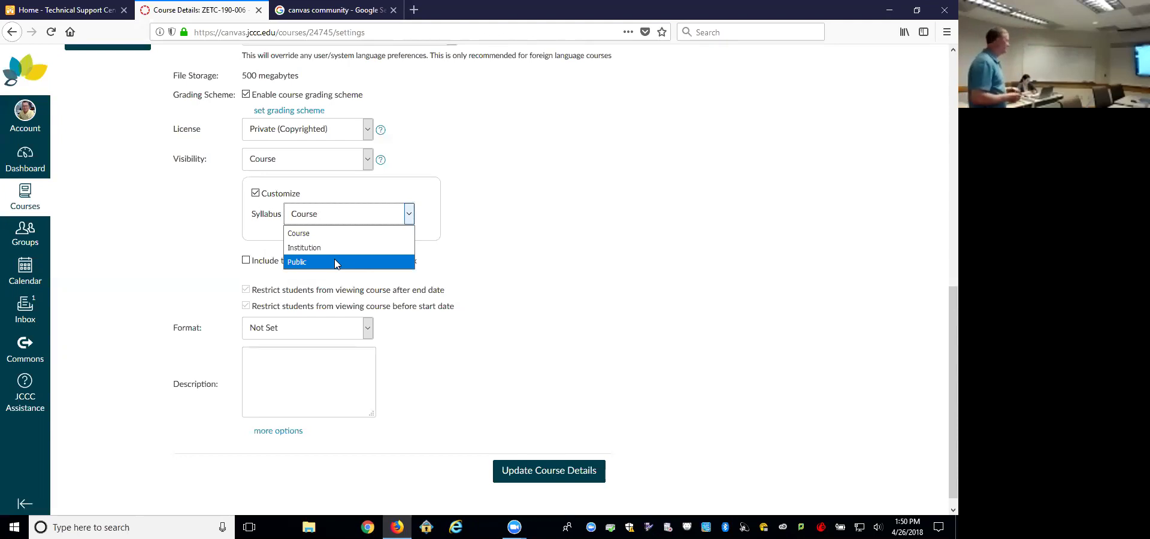
Step: Keep Syllabus visibility at Course and expand 'more options' at the bottom of the settings form
{"action": "left_click", "coordinate": [502, 244]}
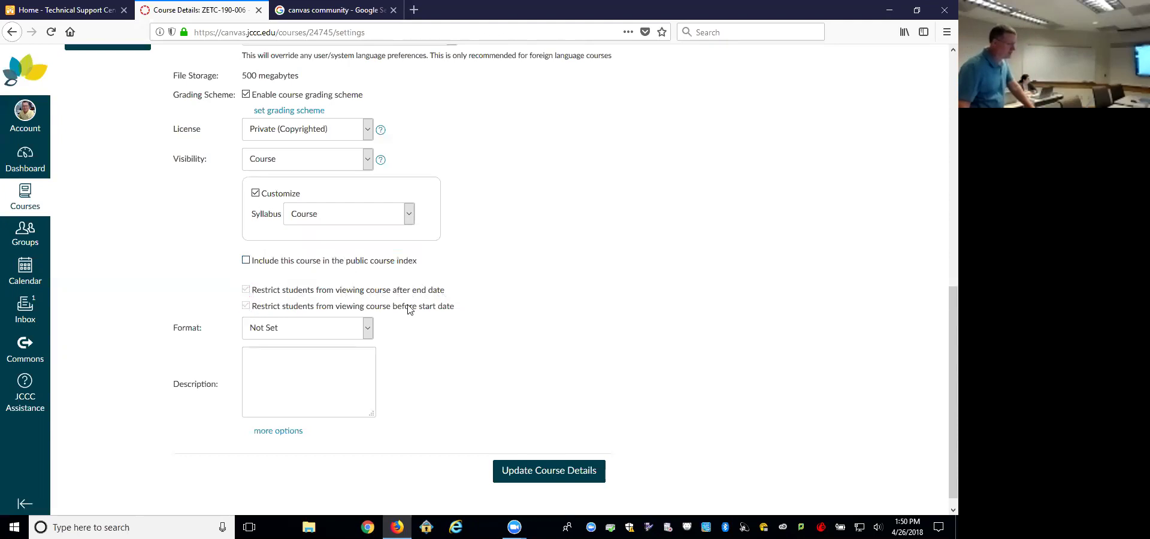
{"action": "scroll", "coordinate": [475, 326], "scroll_direction": "down", "scroll_amount": 1}
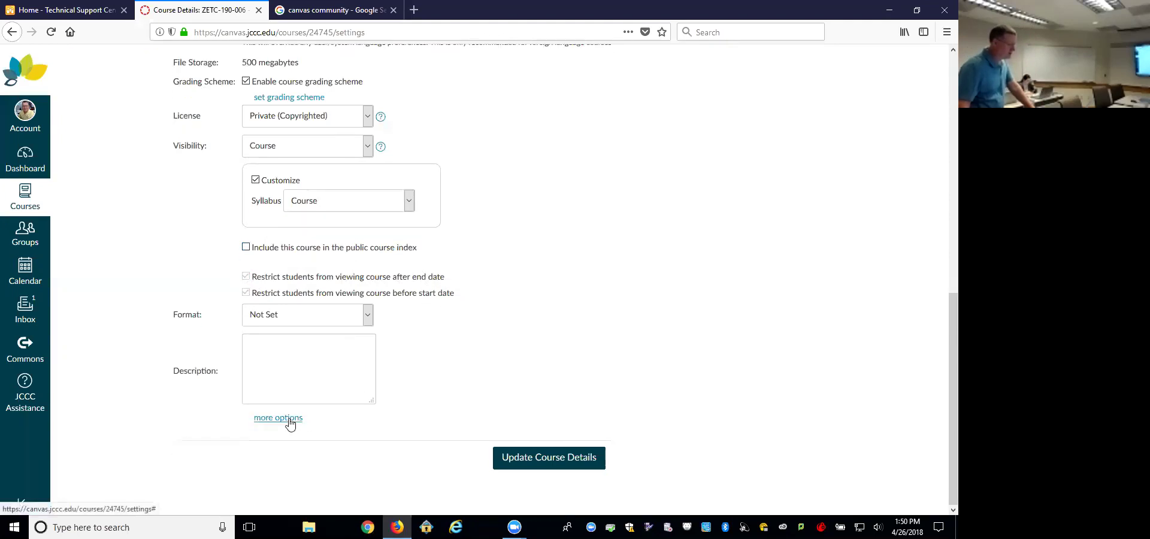
{"action": "left_click", "coordinate": [290, 419]}
{"action": "scroll", "coordinate": [580, 334], "scroll_direction": "down", "scroll_amount": 3}
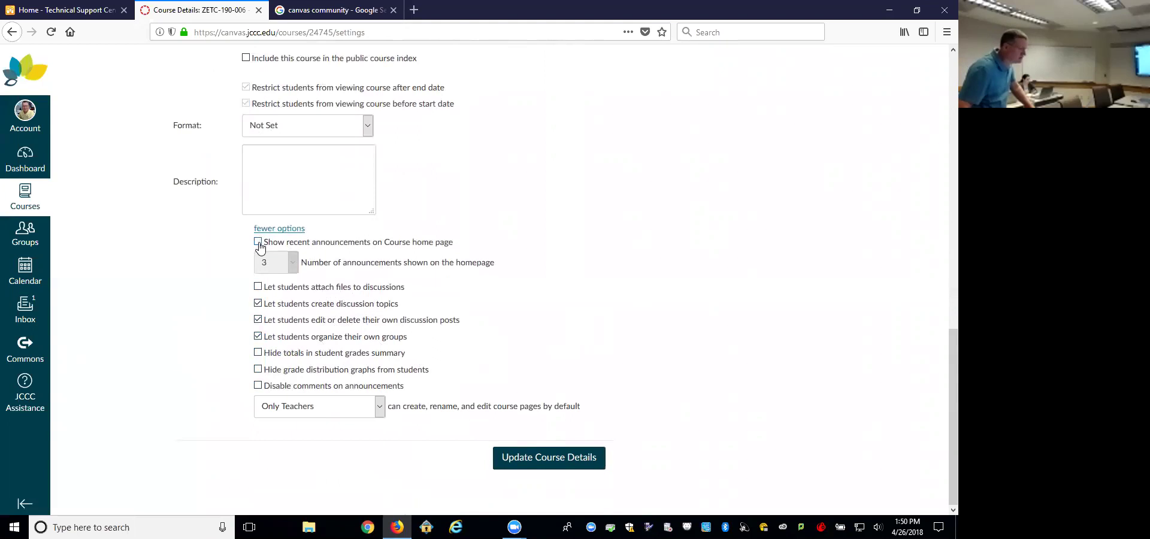
{"action": "scroll", "coordinate": [486, 267], "scroll_direction": "up", "scroll_amount": 2}
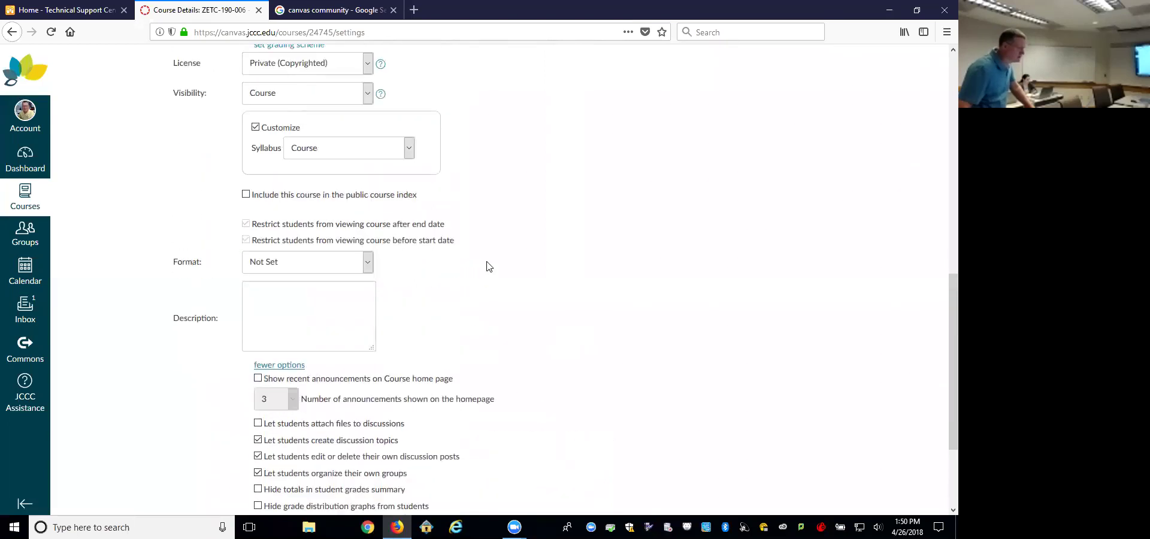
{"action": "scroll", "coordinate": [487, 266], "scroll_direction": "down", "scroll_amount": 2}
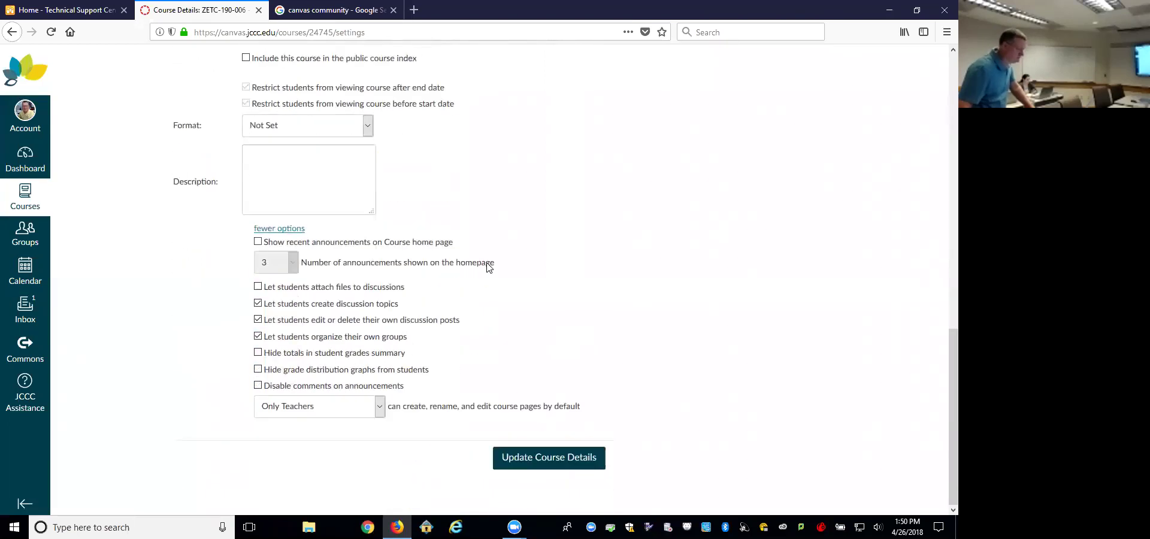
{"action": "scroll", "coordinate": [580, 353], "scroll_direction": "up", "scroll_amount": 5}
{"action": "scroll", "coordinate": [584, 352], "scroll_direction": "down", "scroll_amount": 4}
{"action": "scroll", "coordinate": [586, 351], "scroll_direction": "down", "scroll_amount": 1}
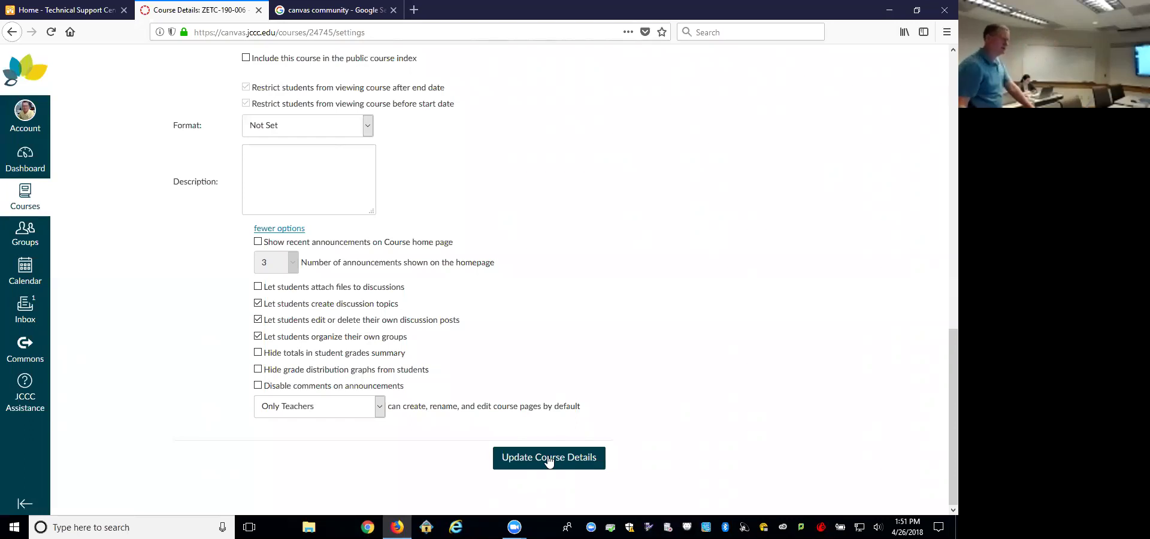
{"action": "scroll", "coordinate": [605, 466], "scroll_direction": "up", "scroll_amount": 6}
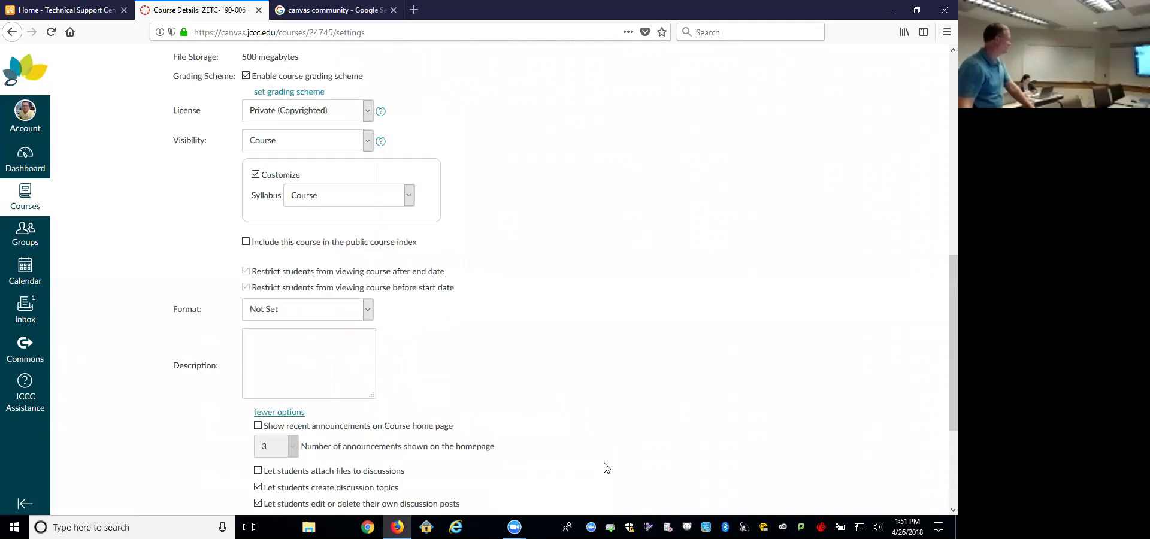
{"action": "scroll", "coordinate": [606, 466], "scroll_direction": "up", "scroll_amount": 4}
{"action": "scroll", "coordinate": [606, 466], "scroll_direction": "down", "scroll_amount": 11}
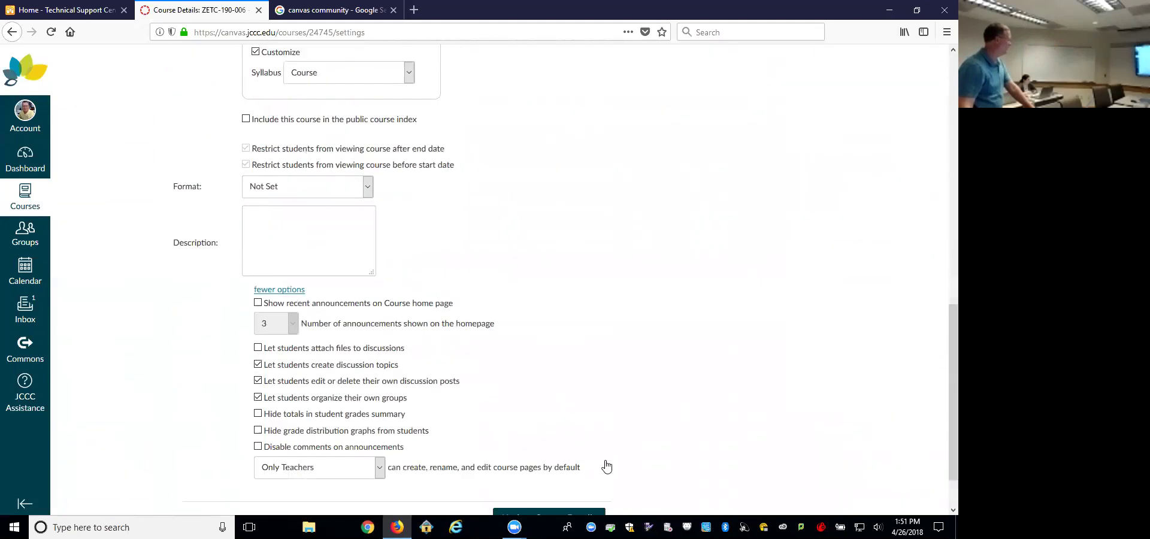
{"action": "scroll", "coordinate": [603, 466], "scroll_direction": "up", "scroll_amount": 12}
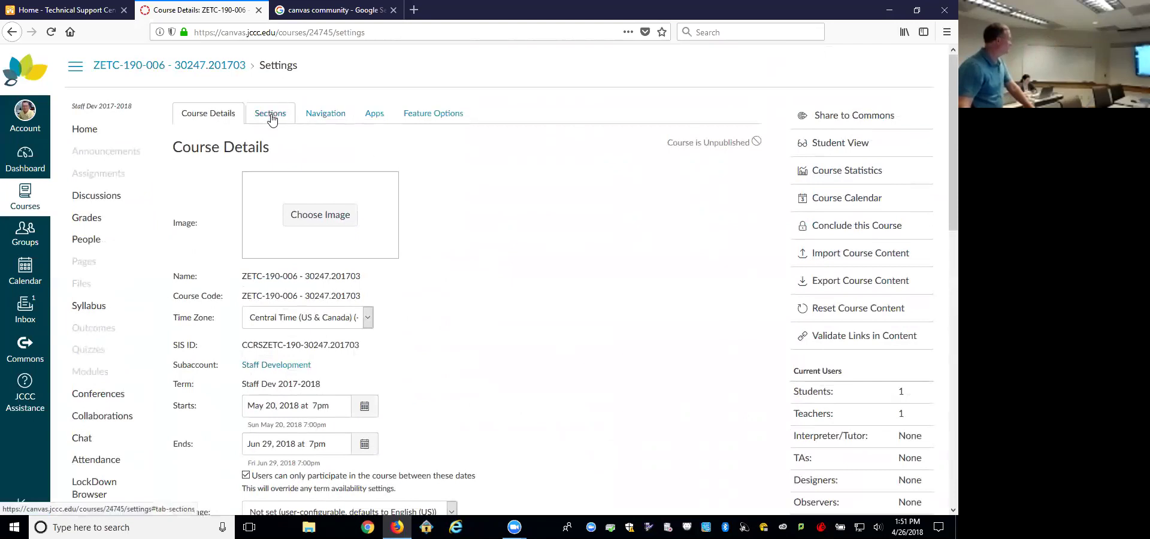
Step: View the Sections tab showing the course's single section
{"action": "left_click", "coordinate": [270, 114]}
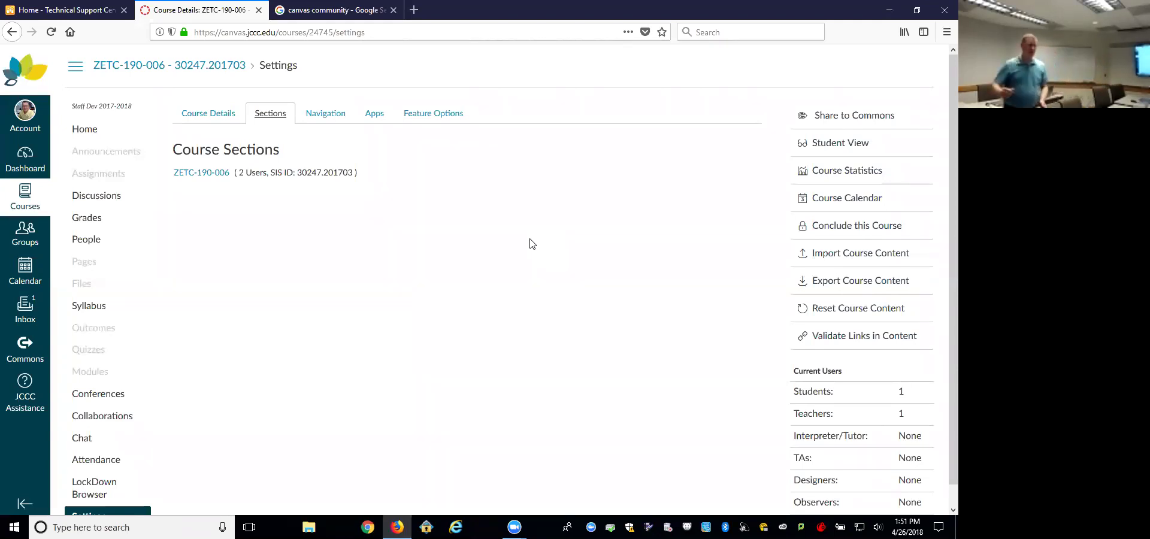
Step: Hide LockDown Browser, Attendance, Chat, Collaborations, Conferences and Outcomes from the course navigation
{"action": "left_click", "coordinate": [329, 113]}
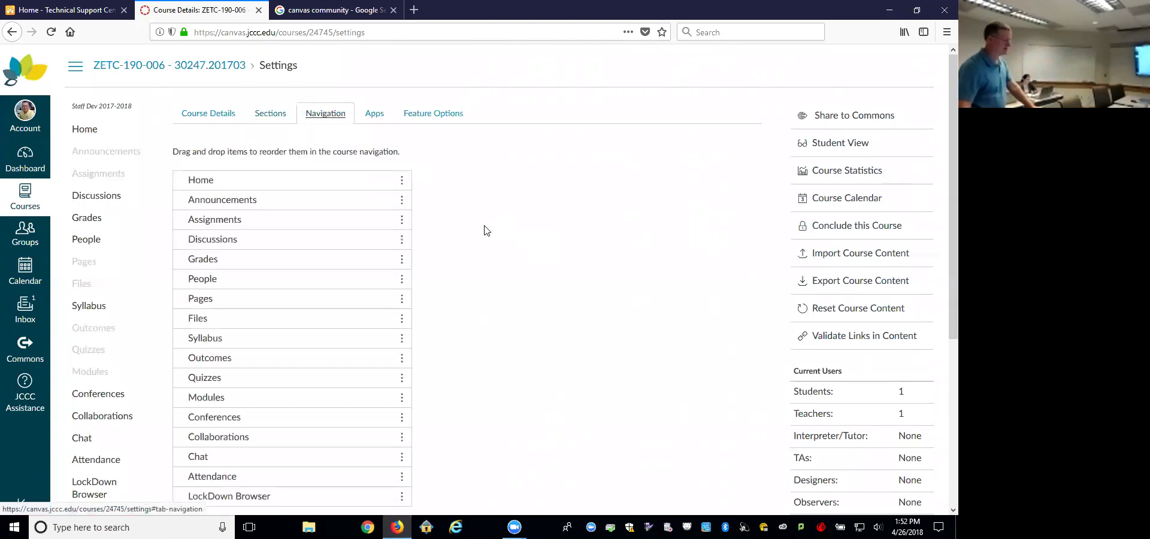
{"action": "scroll", "coordinate": [506, 229], "scroll_direction": "down", "scroll_amount": 1}
{"action": "scroll", "coordinate": [506, 229], "scroll_direction": "down", "scroll_amount": 3}
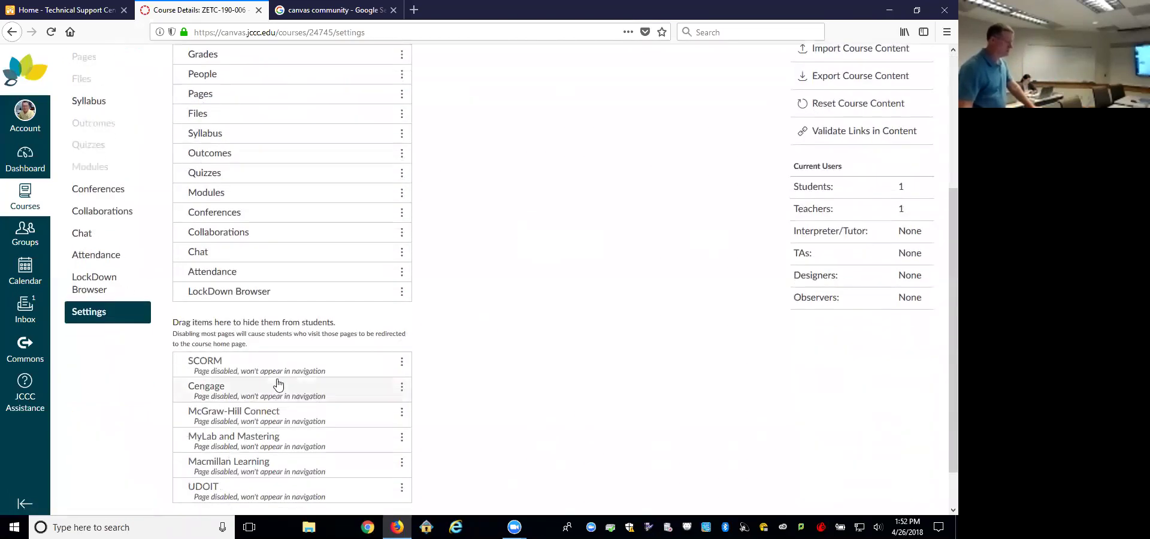
{"action": "scroll", "coordinate": [494, 306], "scroll_direction": "up", "scroll_amount": 1}
{"action": "scroll", "coordinate": [496, 304], "scroll_direction": "up", "scroll_amount": 3}
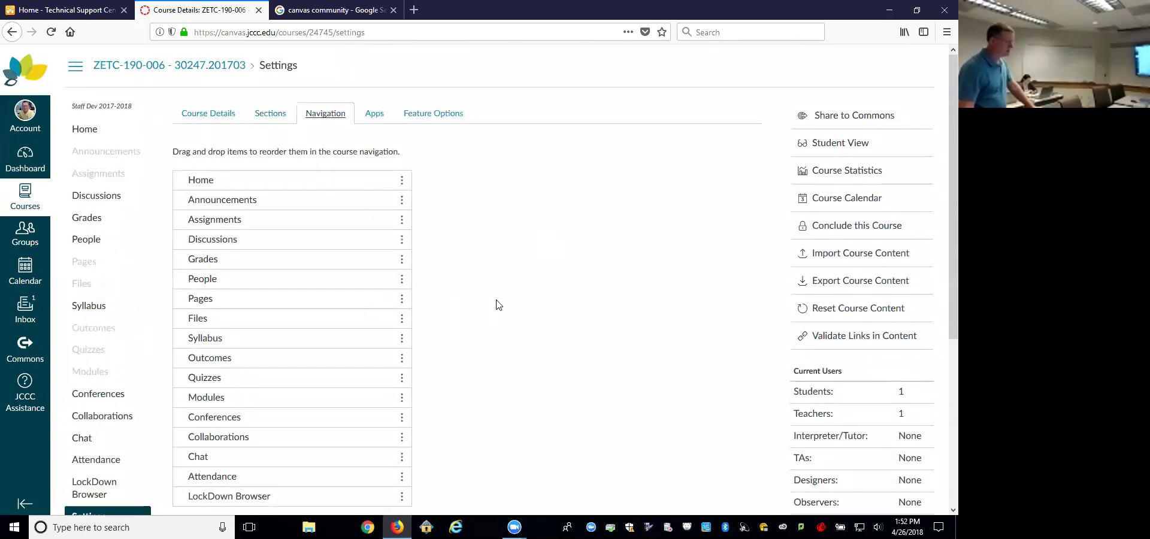
{"action": "scroll", "coordinate": [496, 303], "scroll_direction": "down", "scroll_amount": 3}
{"action": "left_click_drag", "start_coordinate": [300, 295], "coordinate": [309, 383]}
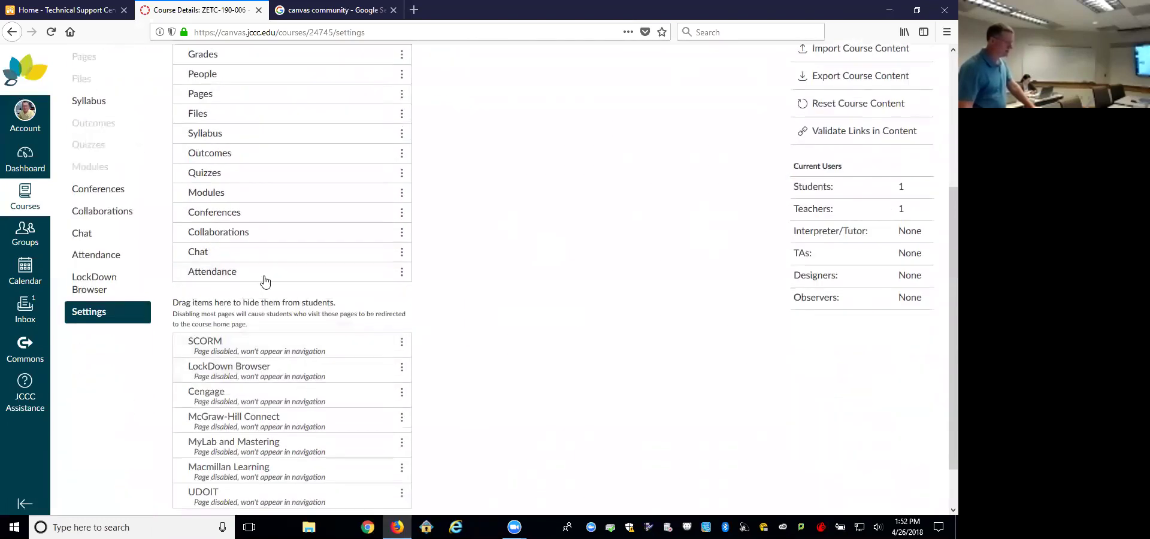
{"action": "left_click_drag", "start_coordinate": [262, 271], "coordinate": [274, 328]}
{"action": "left_click_drag", "start_coordinate": [270, 251], "coordinate": [257, 314]}
{"action": "left_click_drag", "start_coordinate": [272, 235], "coordinate": [272, 313]}
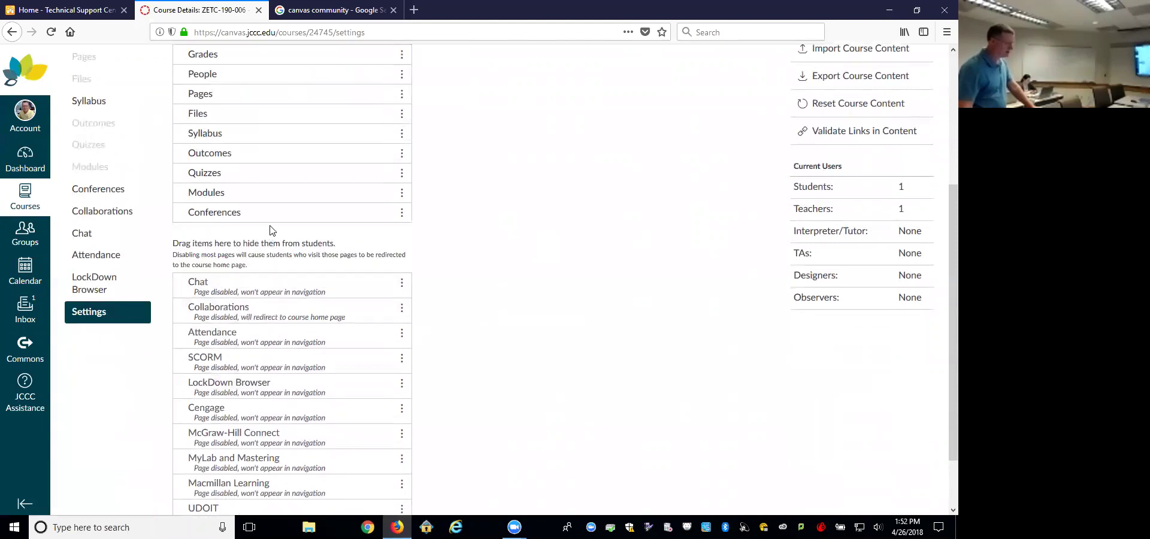
{"action": "left_click_drag", "start_coordinate": [270, 217], "coordinate": [277, 318]}
{"action": "left_click_drag", "start_coordinate": [270, 154], "coordinate": [371, 281]}
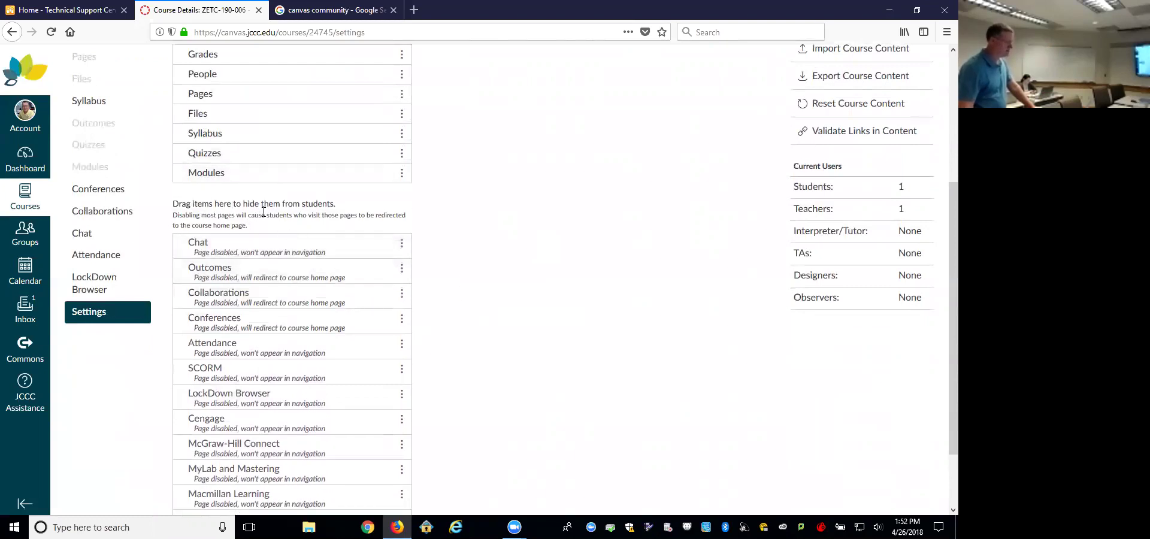
Step: Move Syllabus and then Modules up to sit directly under Home
{"action": "scroll", "coordinate": [465, 249], "scroll_direction": "up", "scroll_amount": 3}
{"action": "left_click_drag", "start_coordinate": [234, 343], "coordinate": [258, 201]}
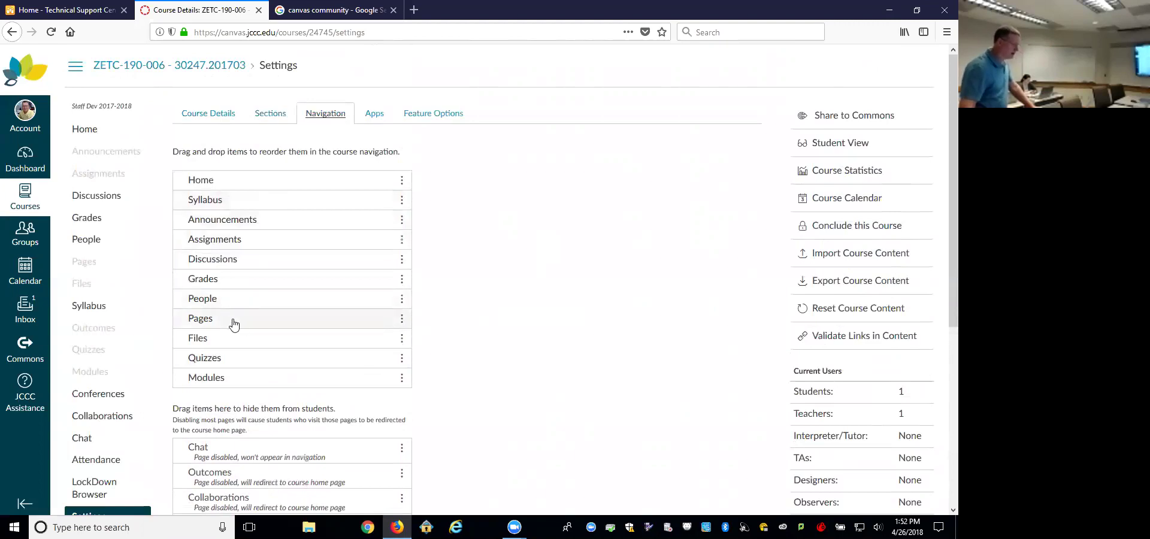
{"action": "left_click_drag", "start_coordinate": [216, 376], "coordinate": [245, 220]}
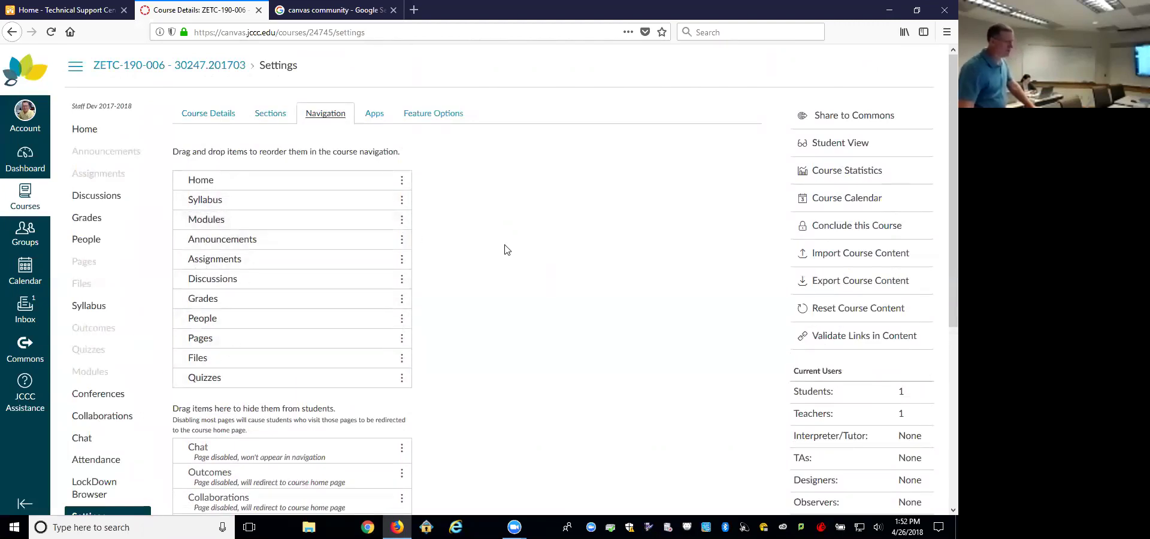
{"action": "scroll", "coordinate": [507, 249], "scroll_direction": "down", "scroll_amount": 5}
Step: Save the new navigation order and preview the course in Student View
{"action": "left_click", "coordinate": [212, 476]}
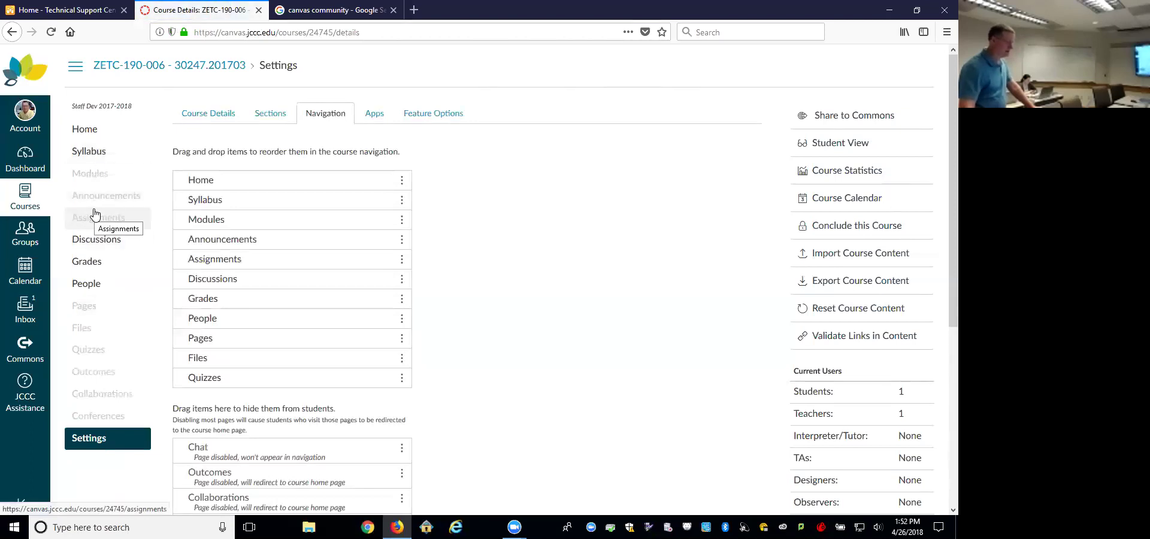
{"action": "left_click", "coordinate": [835, 145]}
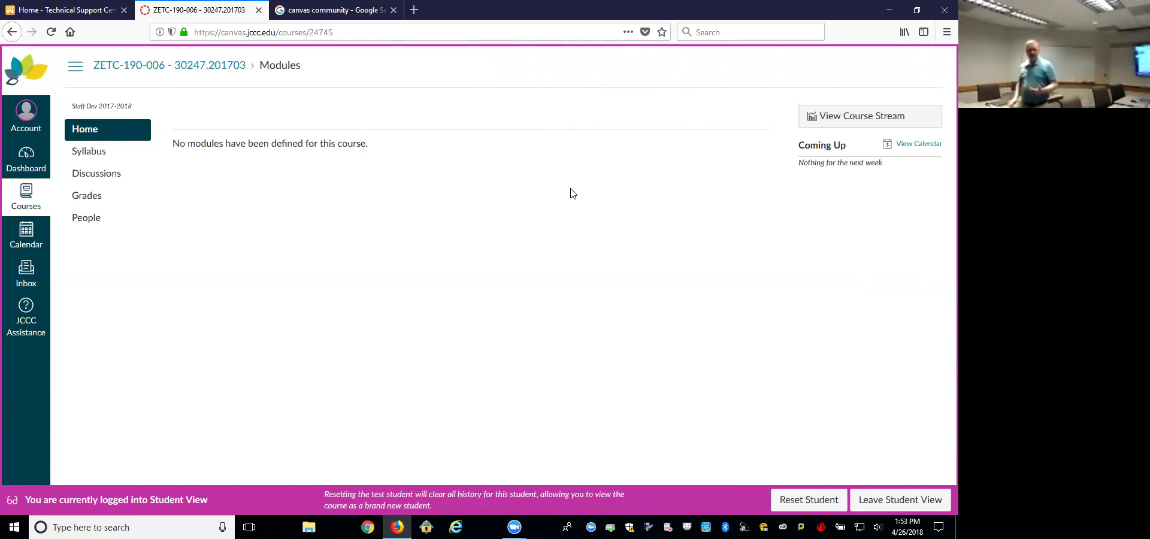
Step: Leave Student View and go back to the course Settings Navigation list, scrolling to the hidden items
{"action": "left_click", "coordinate": [934, 502]}
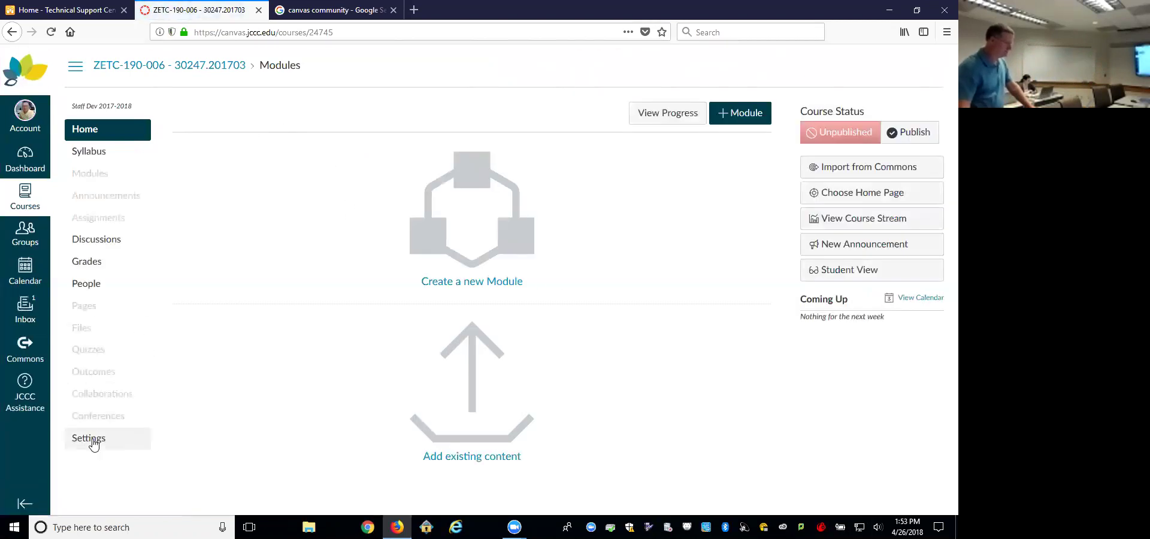
{"action": "left_click", "coordinate": [89, 438]}
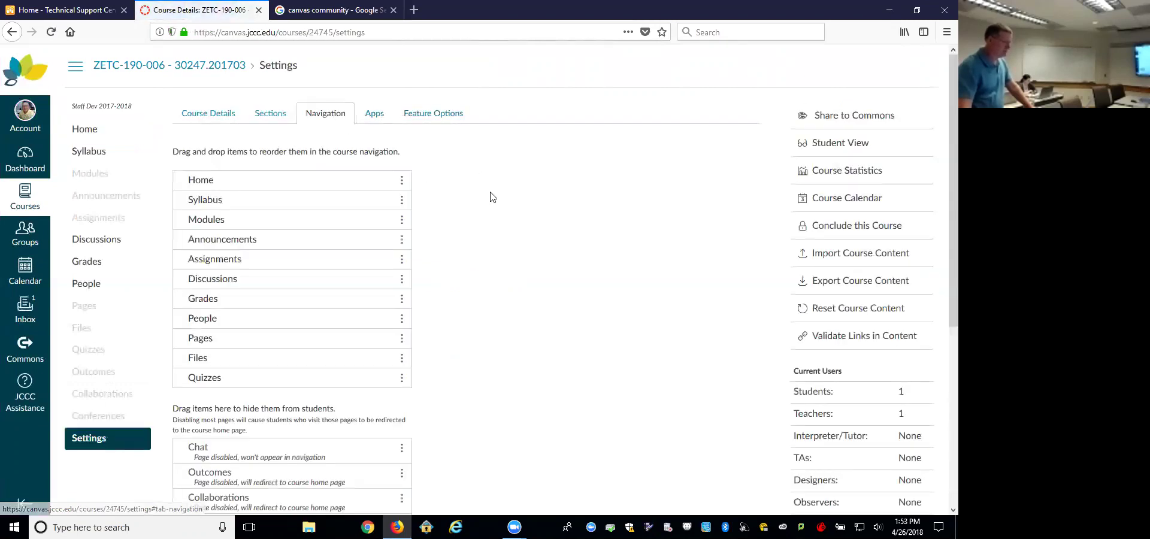
{"action": "scroll", "coordinate": [455, 195], "scroll_direction": "down", "scroll_amount": 5}
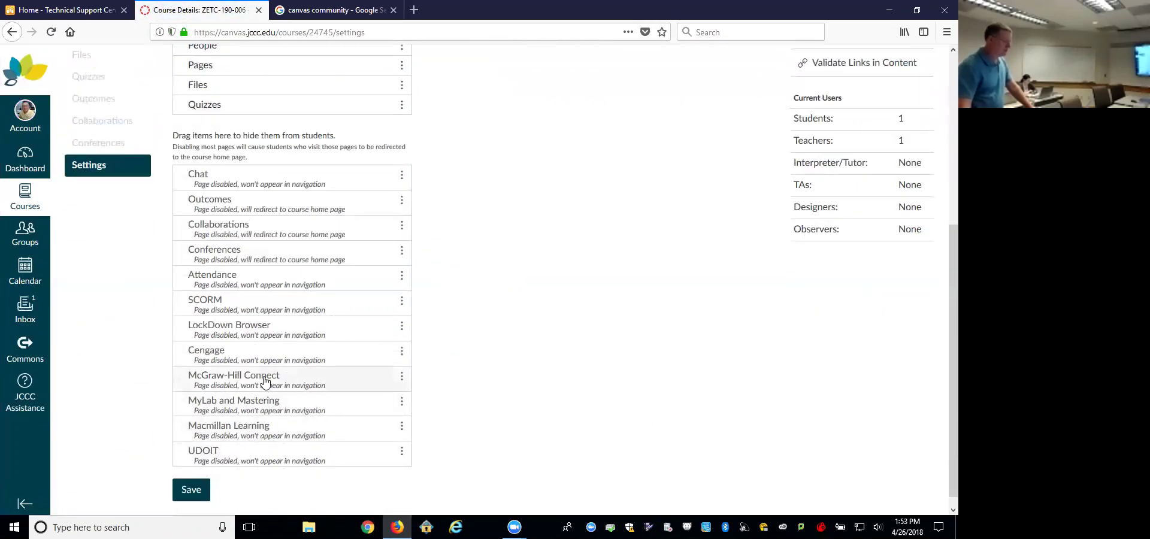
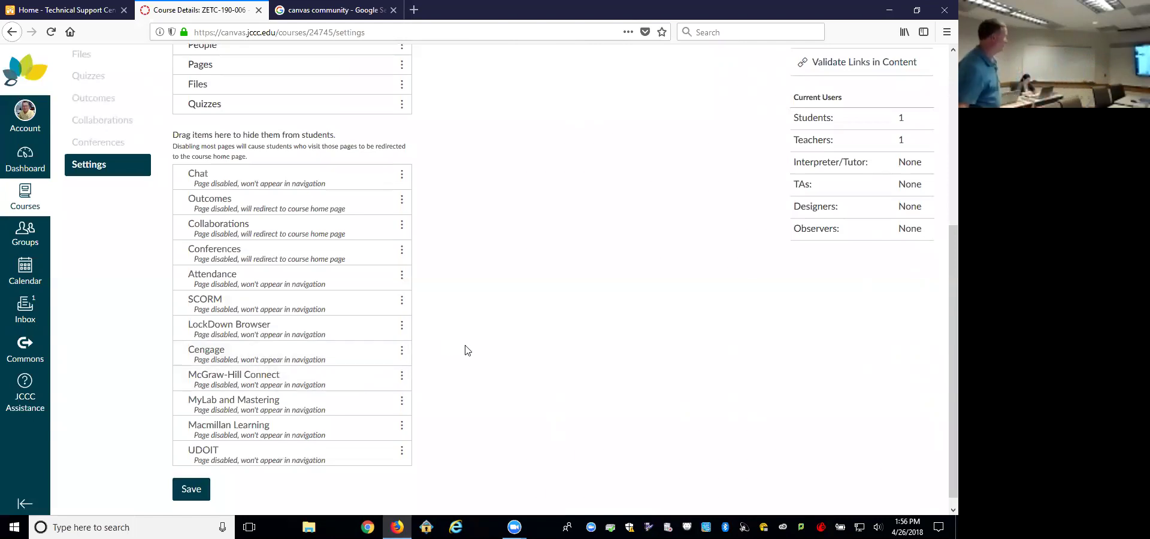
Step: Drag UDOIT from the hidden items into the enabled course navigation, between Pages and Files
{"action": "scroll", "coordinate": [465, 350], "scroll_direction": "down", "scroll_amount": 1}
{"action": "left_click_drag", "start_coordinate": [291, 452], "coordinate": [312, 99]}
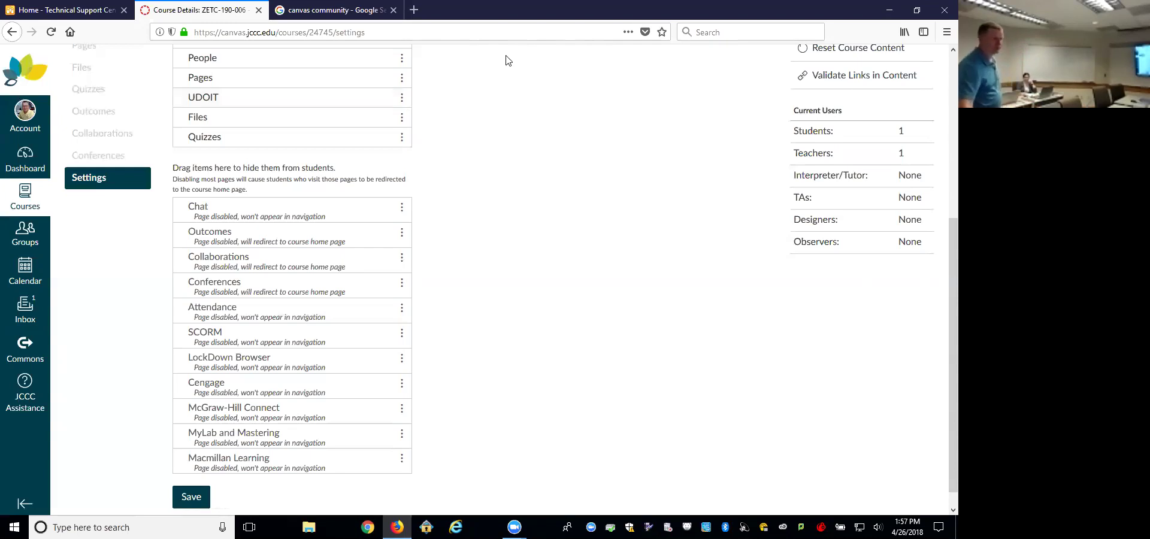
Step: Minimize Firefox, group the JAWS 18.0 and NVDA shortcuts mid-desktop, and restore Firefox
{"action": "left_click", "coordinate": [889, 10]}
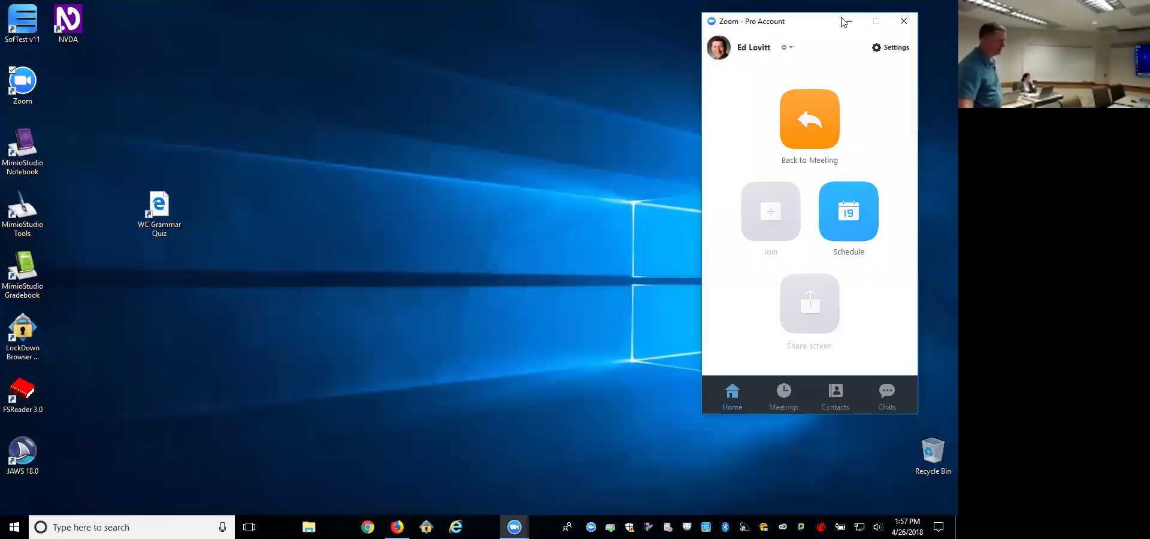
{"action": "left_click_drag", "start_coordinate": [27, 448], "coordinate": [395, 190]}
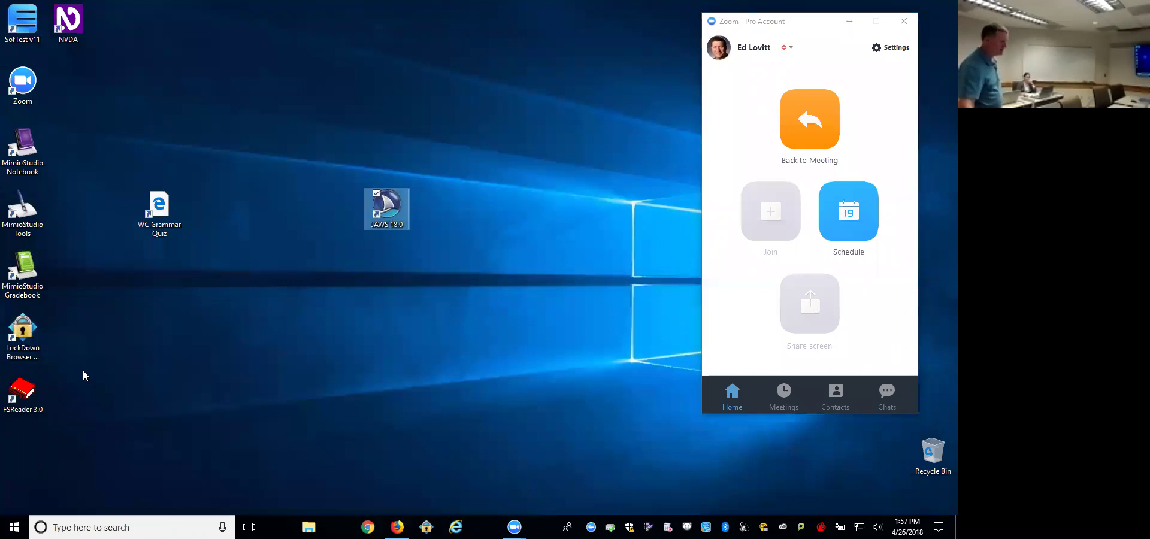
{"action": "left_click_drag", "start_coordinate": [81, 31], "coordinate": [401, 291]}
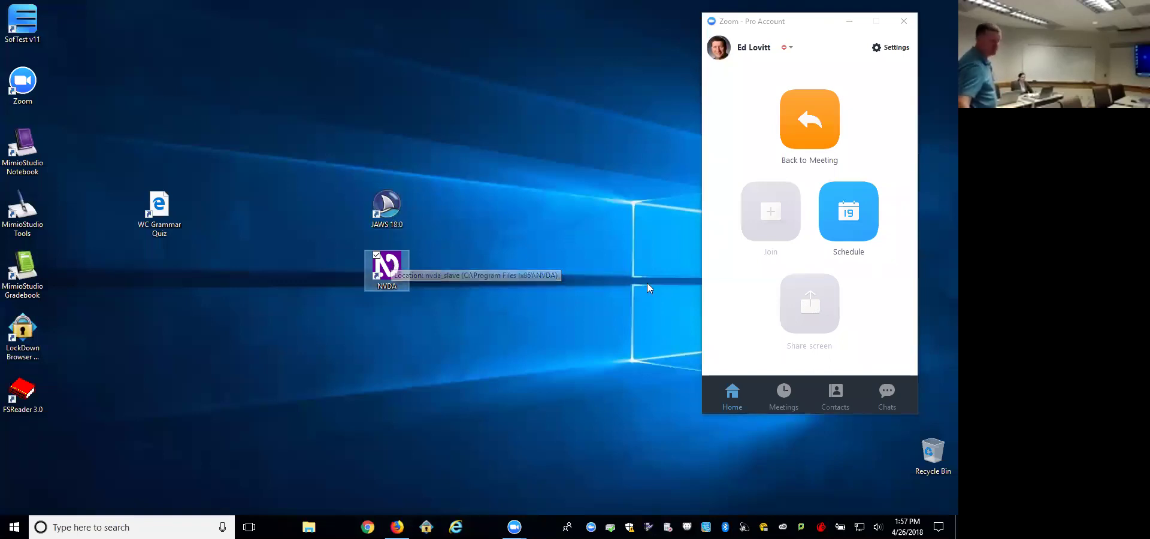
{"action": "left_click", "coordinate": [588, 278]}
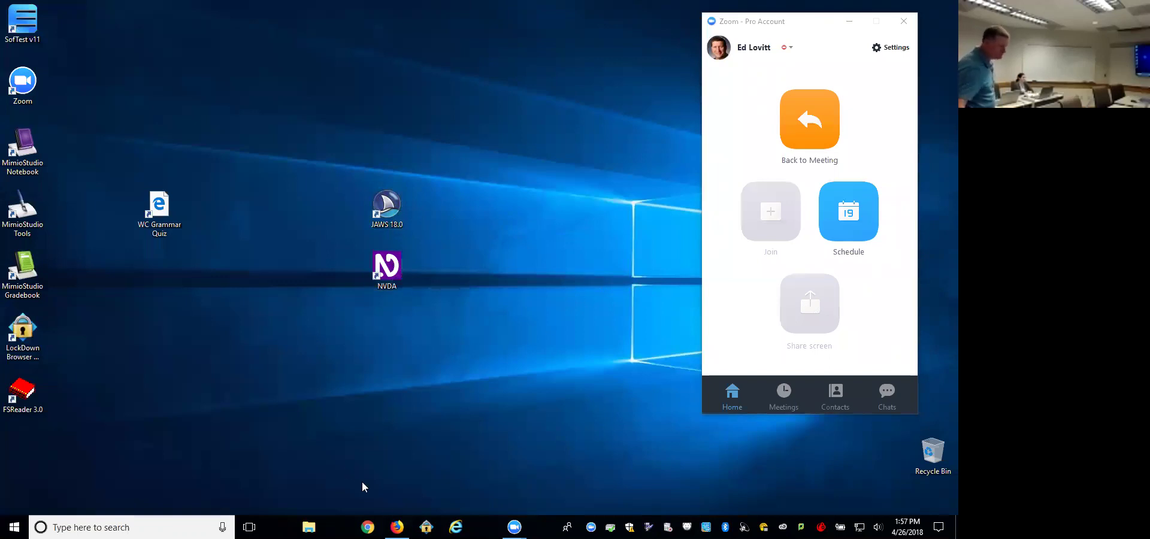
{"action": "left_click", "coordinate": [396, 526]}
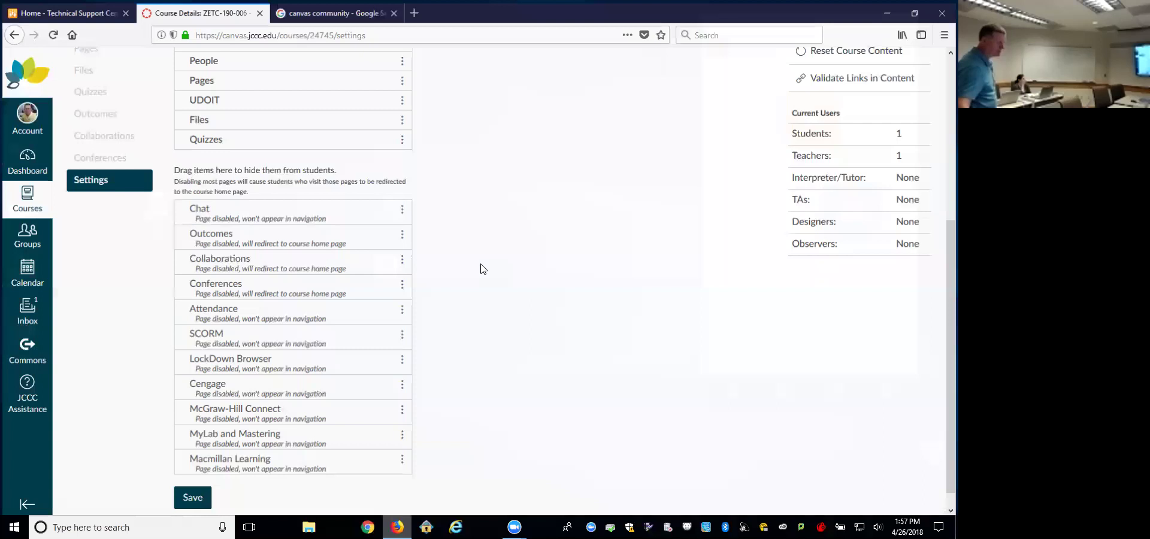
Step: Scroll to the top of course Settings and show the Apps tab's External Apps catalogue
{"action": "scroll", "coordinate": [342, 334], "scroll_direction": "up", "scroll_amount": 5}
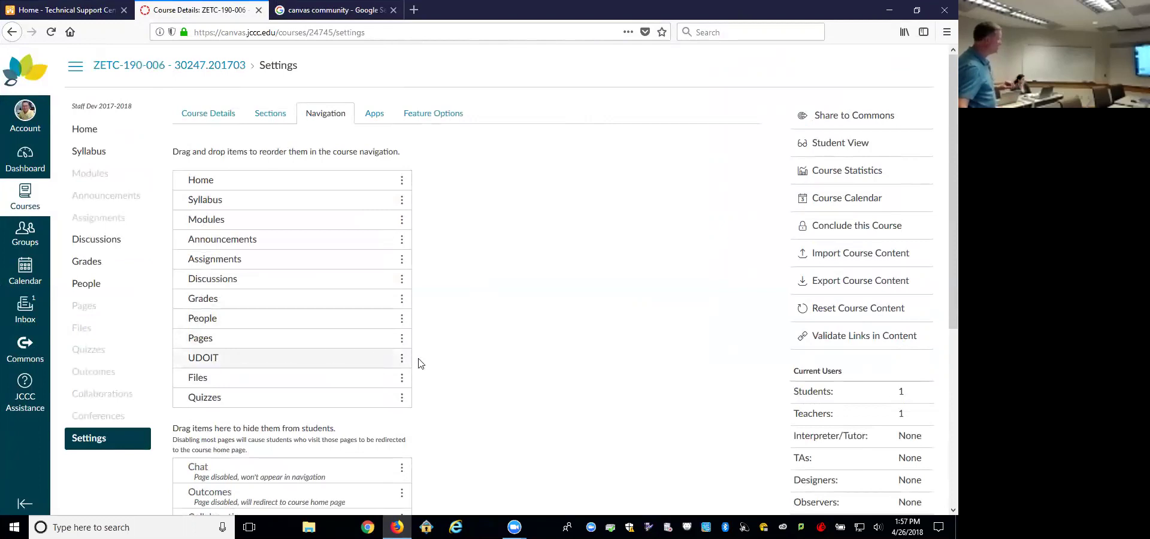
{"action": "scroll", "coordinate": [413, 359], "scroll_direction": "down", "scroll_amount": 5}
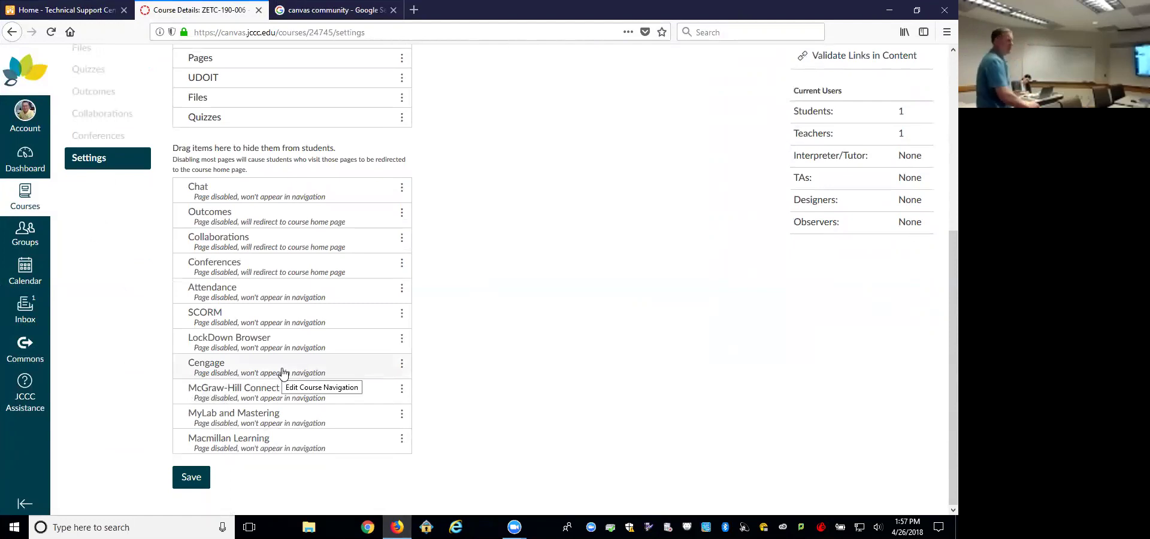
{"action": "scroll", "coordinate": [492, 301], "scroll_direction": "up", "scroll_amount": 1}
{"action": "scroll", "coordinate": [492, 301], "scroll_direction": "up", "scroll_amount": 5}
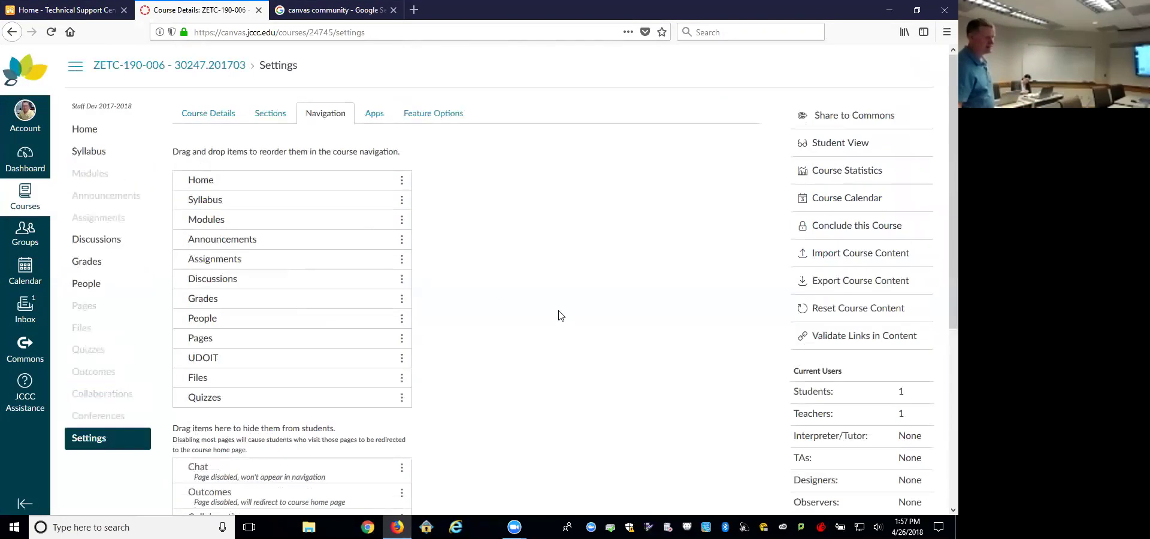
{"action": "left_click", "coordinate": [375, 113]}
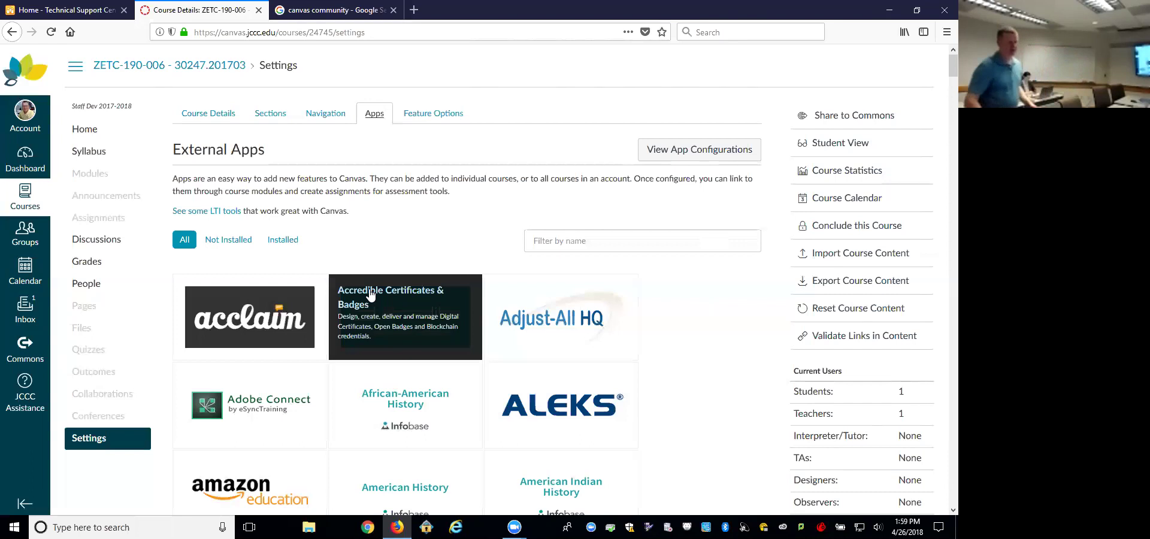
{"action": "left_click", "coordinate": [432, 299]}
{"action": "scroll", "coordinate": [432, 299], "scroll_direction": "down", "scroll_amount": 5}
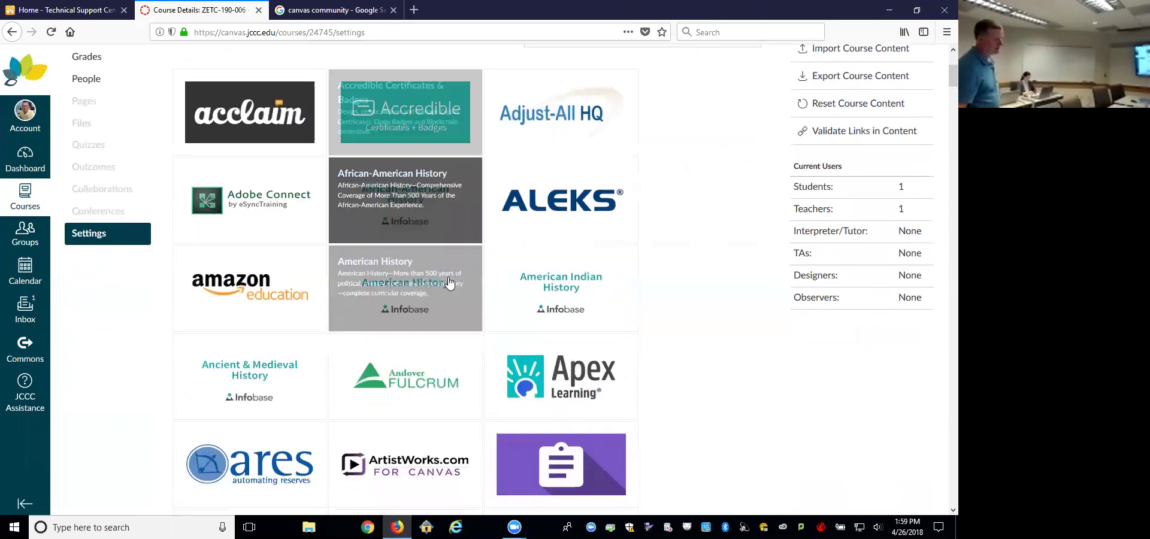
{"action": "scroll", "coordinate": [746, 336], "scroll_direction": "down", "scroll_amount": 1}
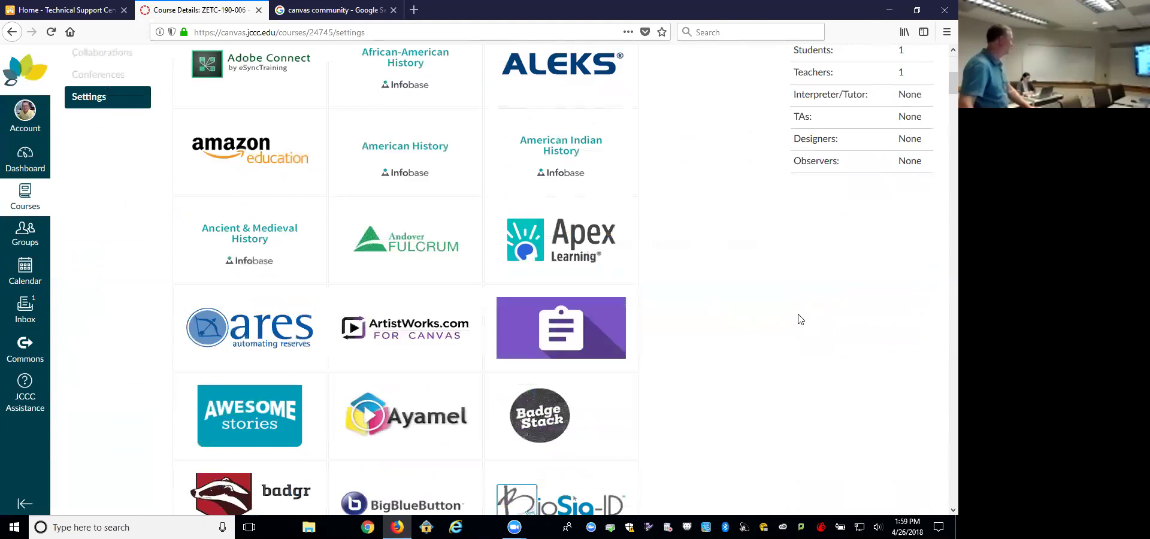
{"action": "scroll", "coordinate": [805, 324], "scroll_direction": "down", "scroll_amount": 1}
{"action": "scroll", "coordinate": [805, 323], "scroll_direction": "up", "scroll_amount": 10}
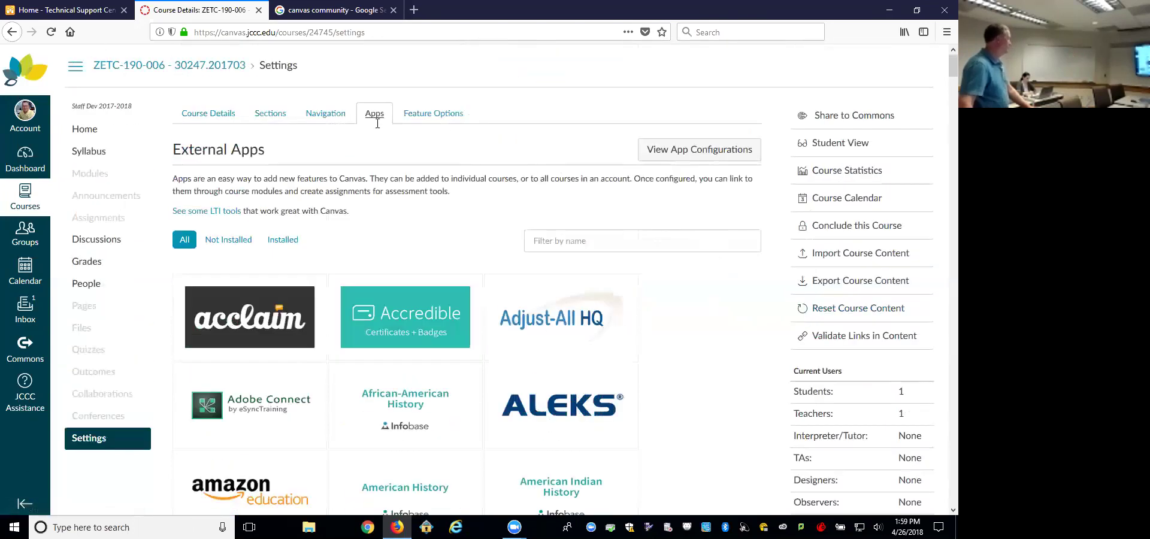
Step: In Feature Options, expand Quiz Log Auditing and copy its description text
{"action": "left_click", "coordinate": [420, 120]}
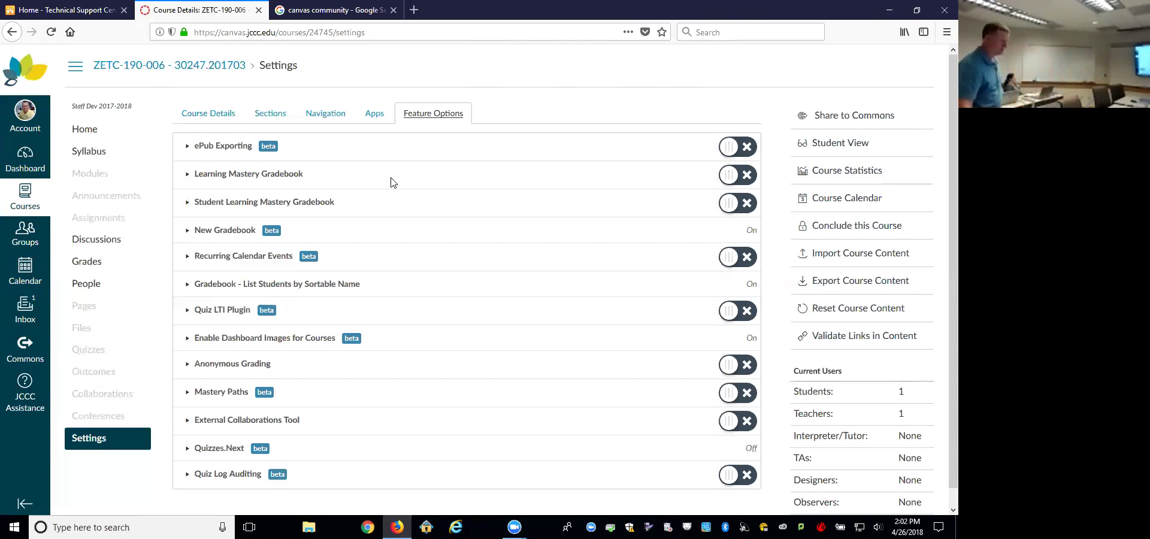
{"action": "scroll", "coordinate": [392, 180], "scroll_direction": "down", "scroll_amount": 1}
{"action": "left_click", "coordinate": [187, 458]}
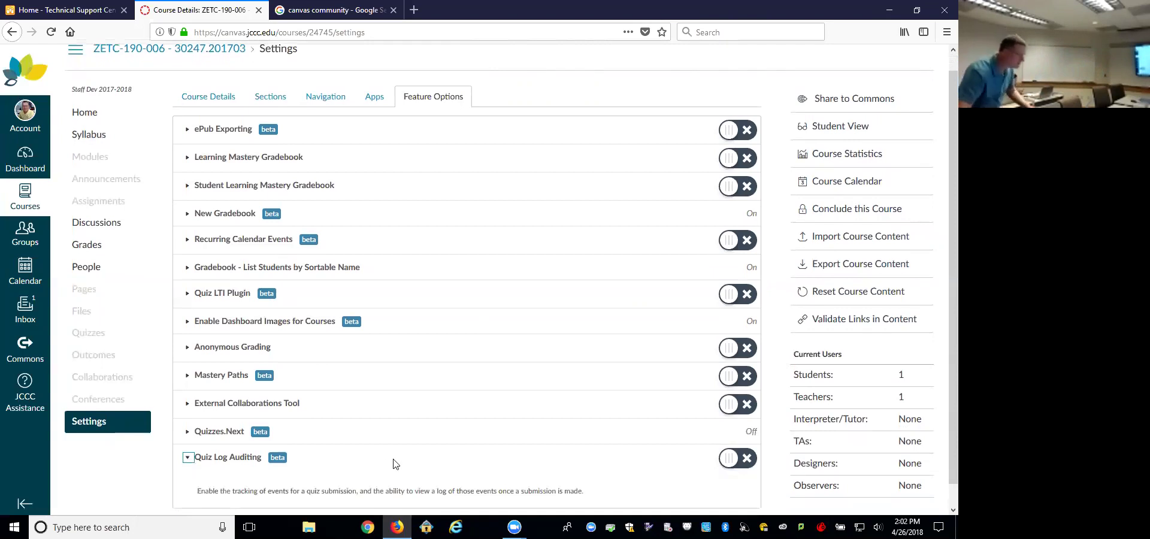
{"action": "left_click_drag", "start_coordinate": [197, 491], "coordinate": [578, 489]}
{"action": "right_click", "coordinate": [569, 487]}
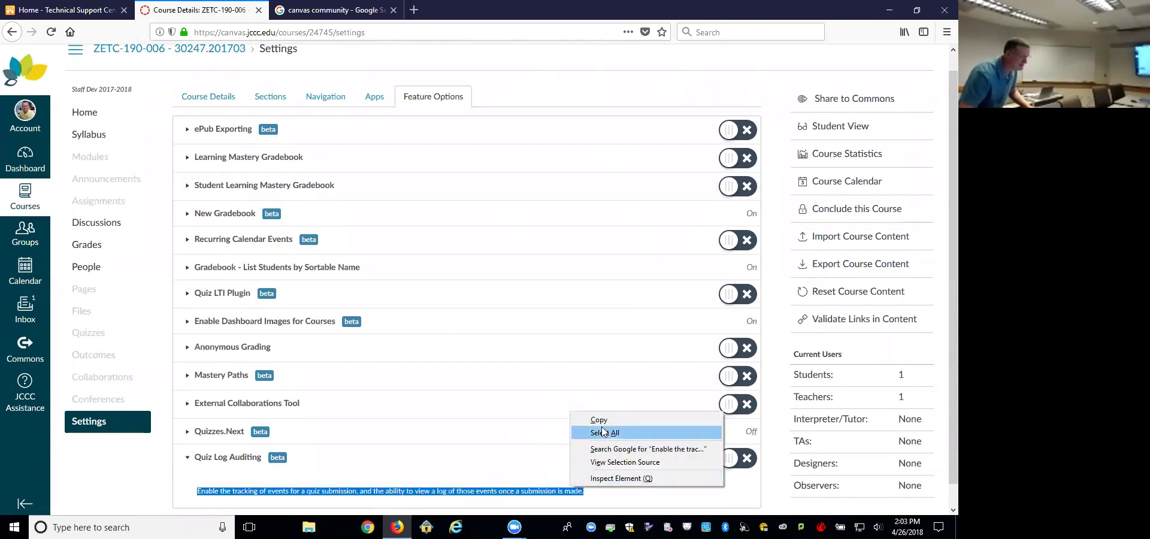
{"action": "left_click", "coordinate": [584, 419]}
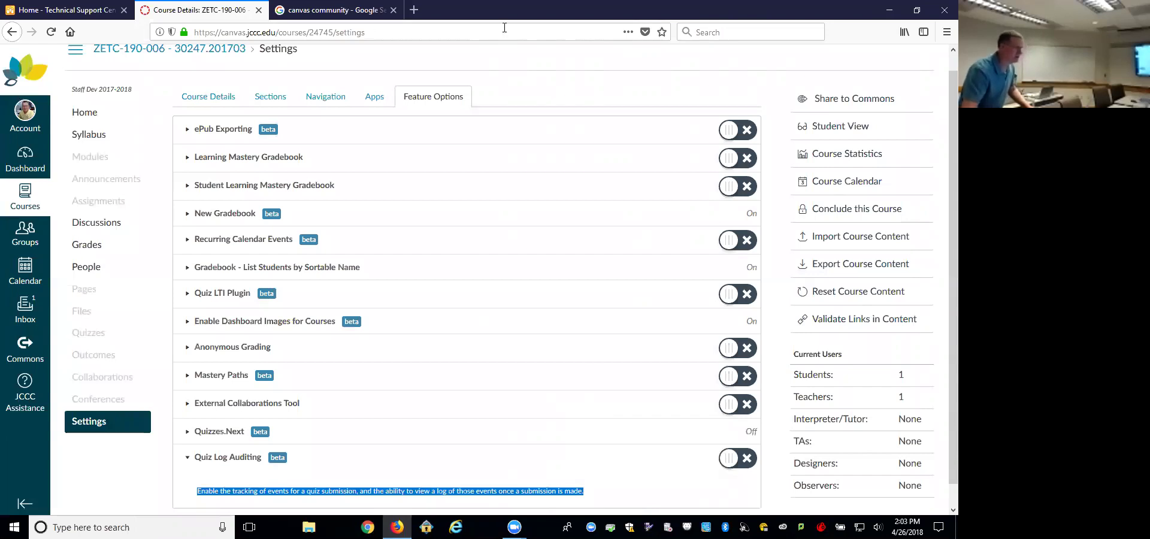
{"action": "right_click", "coordinate": [598, 12]}
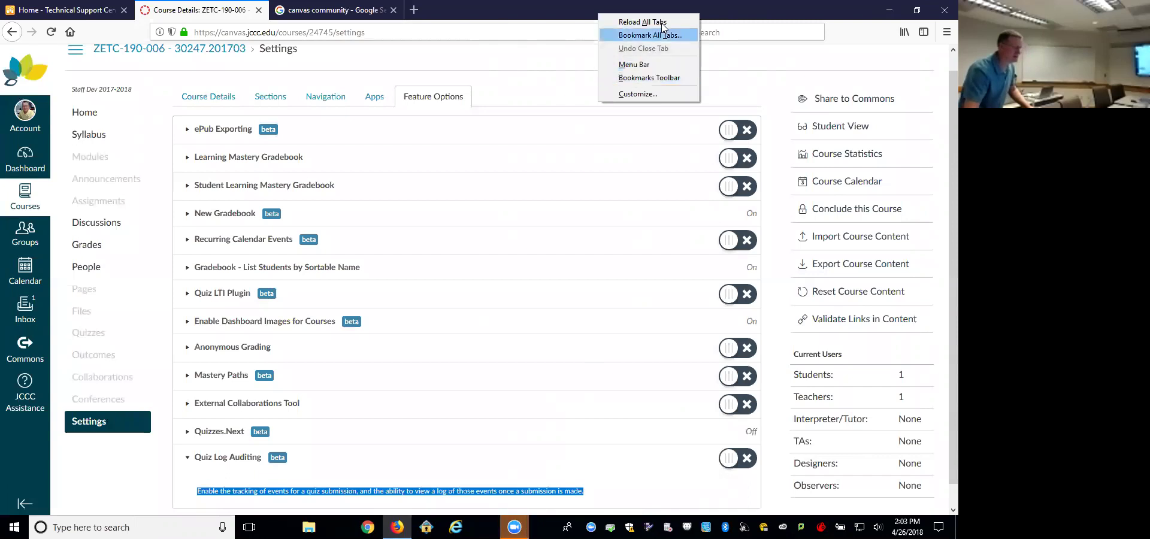
Step: Open Chrome and go to Google by entering google in the address bar
{"action": "left_click", "coordinate": [367, 526]}
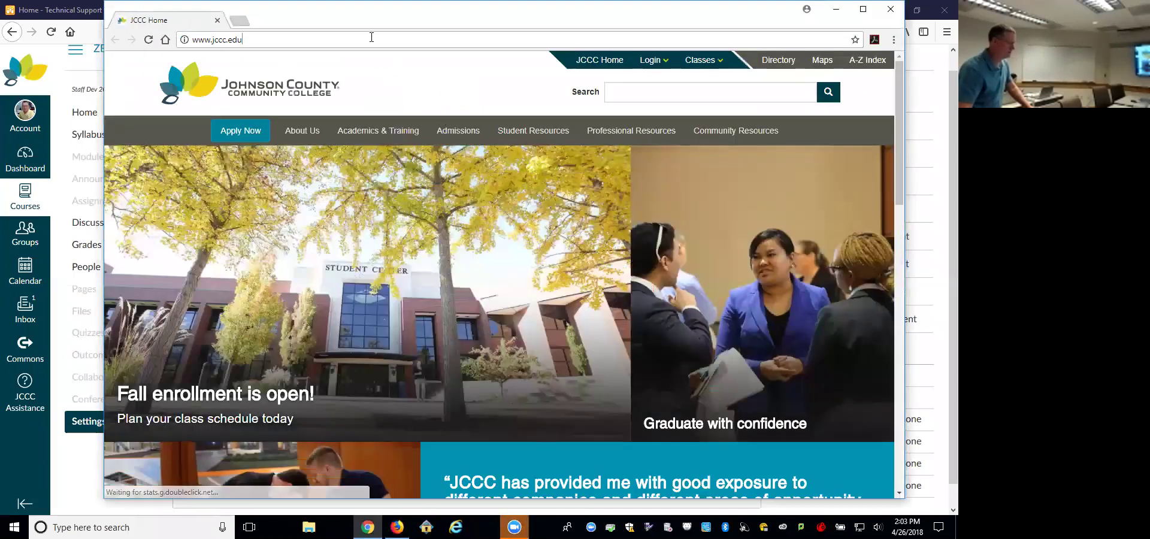
{"action": "left_click", "coordinate": [373, 38]}
{"action": "type", "text": "goo"}
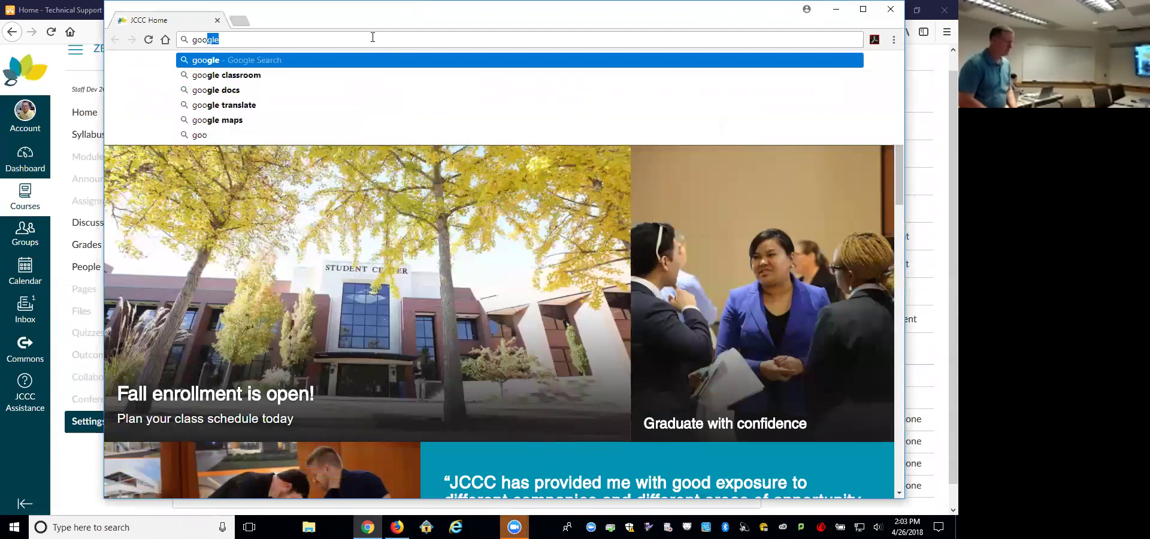
{"action": "type", "text": "gle"}
{"action": "key", "text": "Return"}
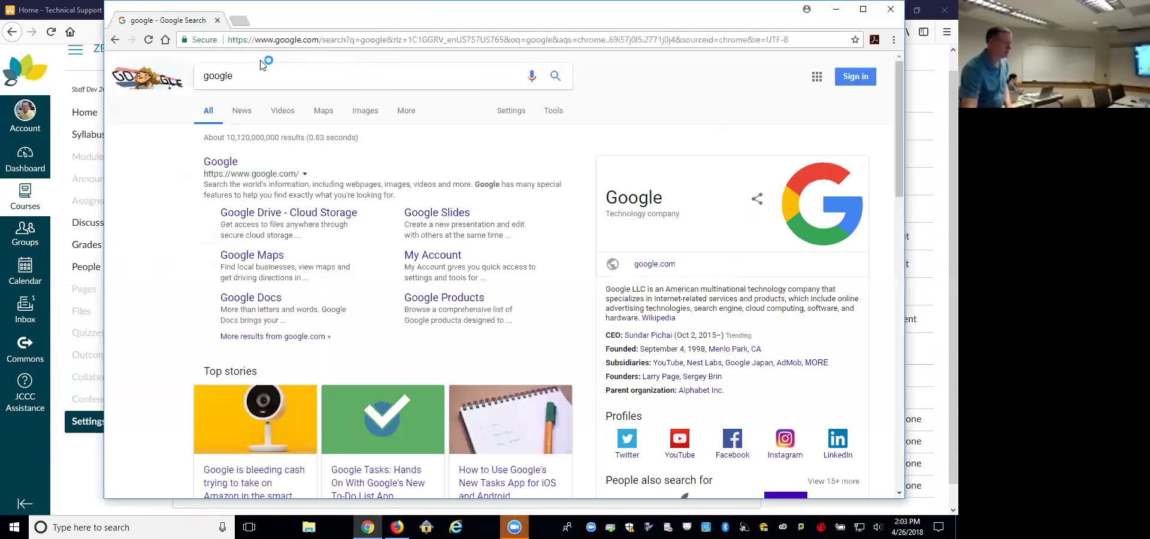
Step: Search Google for the pasted Quiz Log Auditing description and open the Canvas Community thread
{"action": "left_click", "coordinate": [264, 76]}
{"action": "left_click_drag", "start_coordinate": [264, 75], "coordinate": [205, 75]}
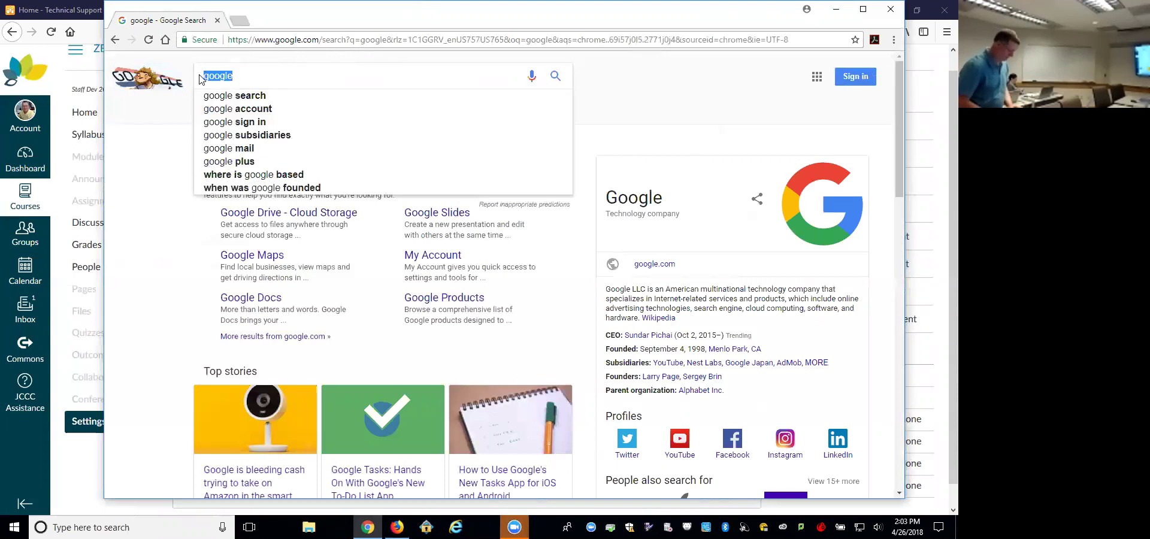
{"action": "key", "text": "ctrl+v"}
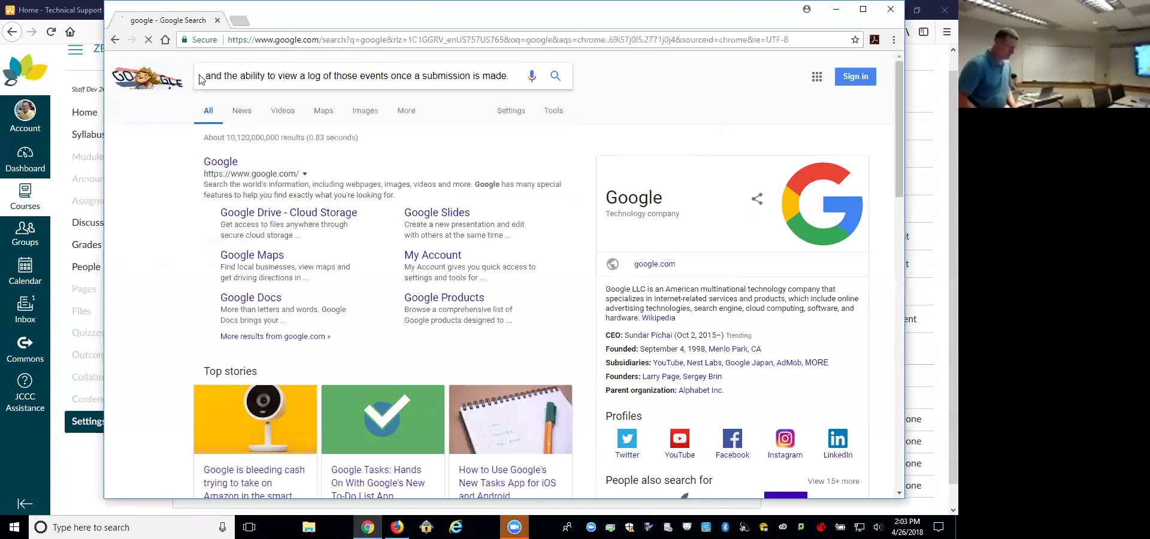
{"action": "key", "text": "Return"}
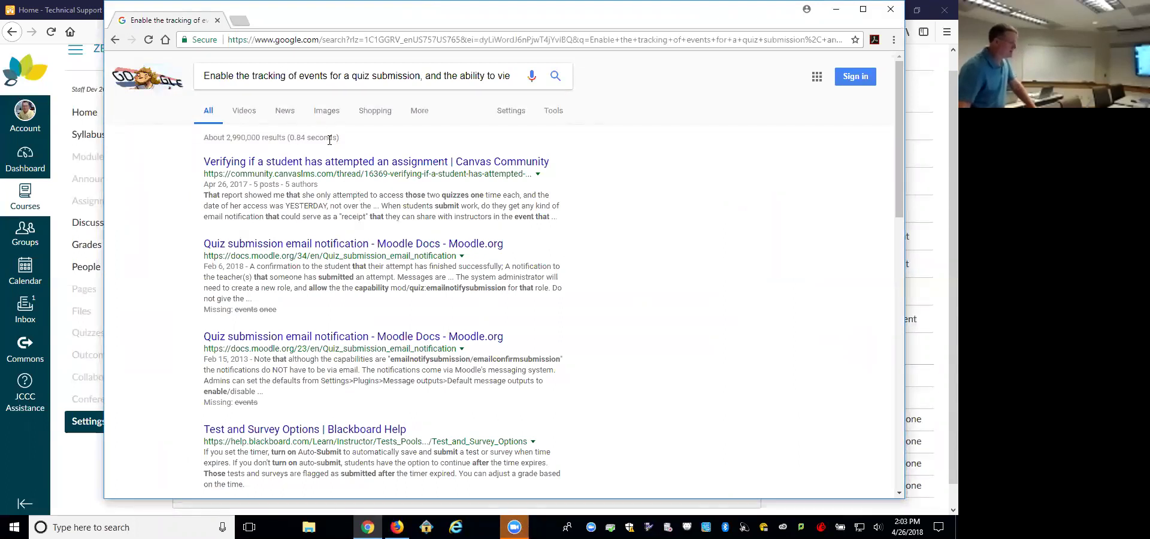
{"action": "left_click", "coordinate": [346, 167]}
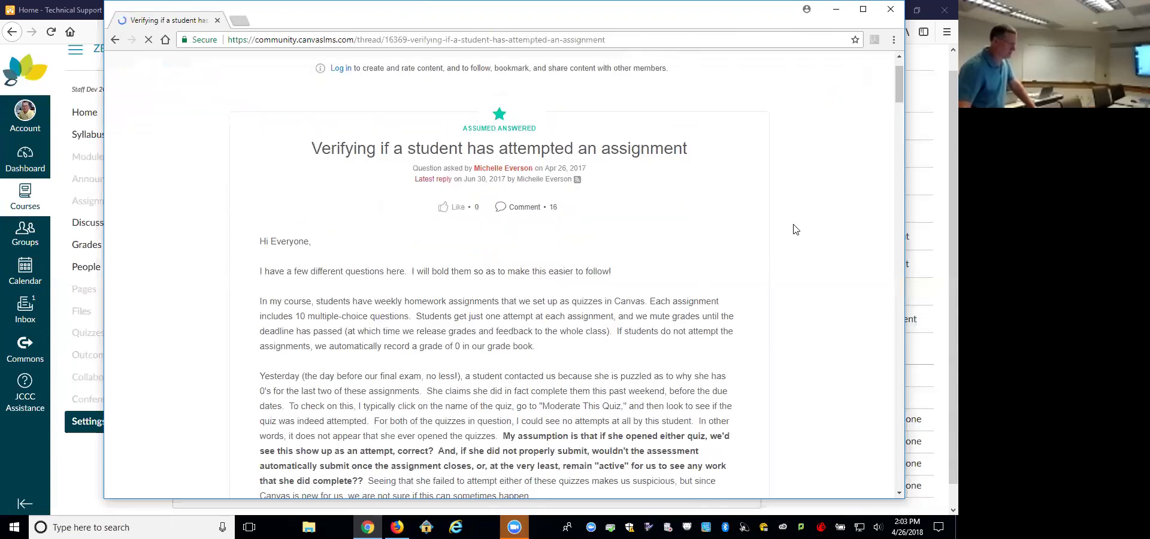
{"action": "scroll", "coordinate": [794, 230], "scroll_direction": "down", "scroll_amount": 2}
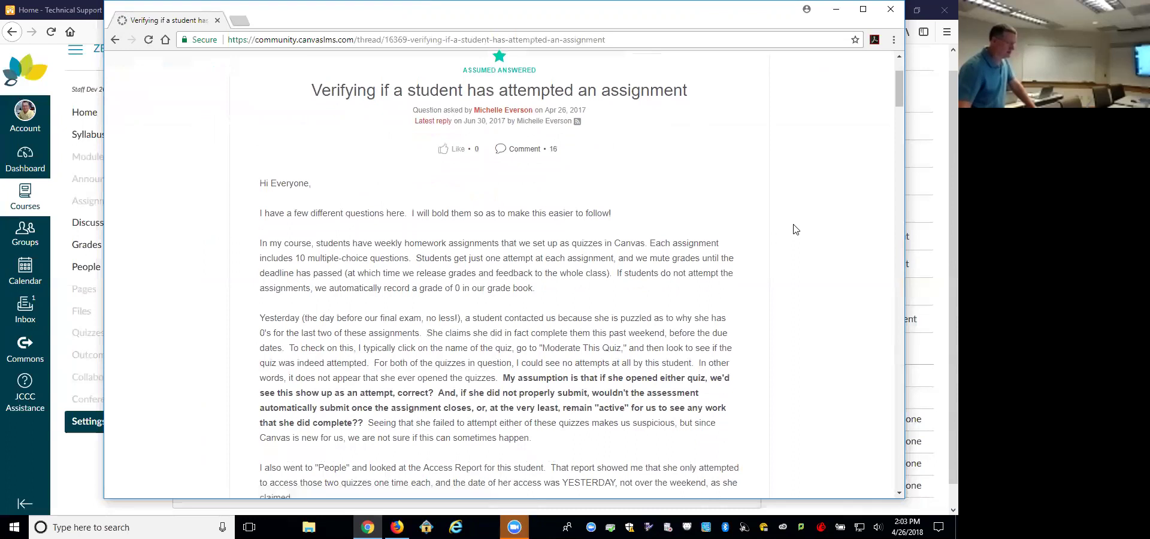
{"action": "scroll", "coordinate": [794, 230], "scroll_direction": "down", "scroll_amount": 5}
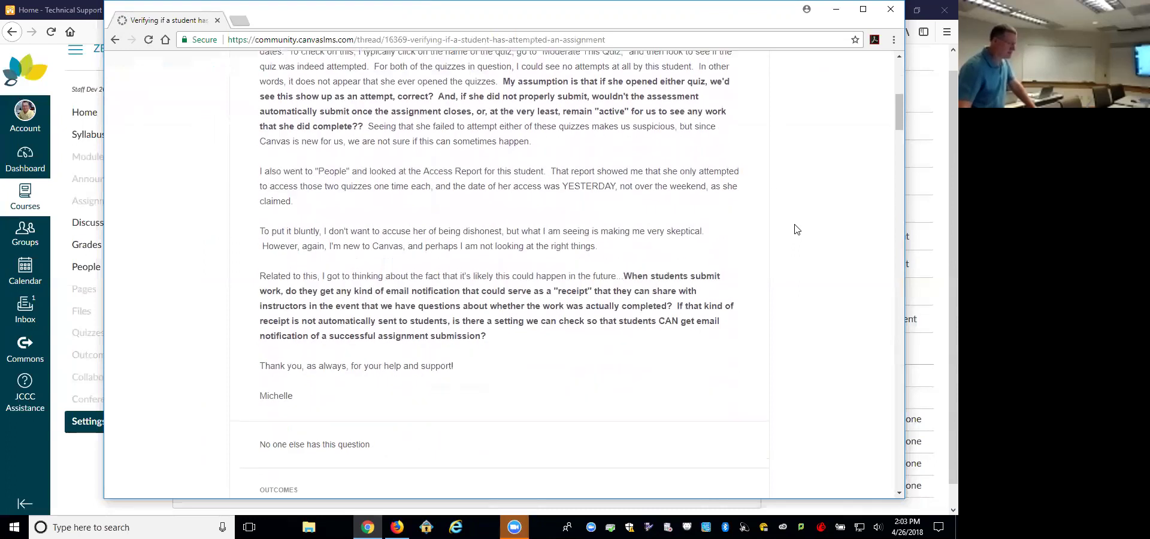
{"action": "scroll", "coordinate": [796, 229], "scroll_direction": "down", "scroll_amount": 5}
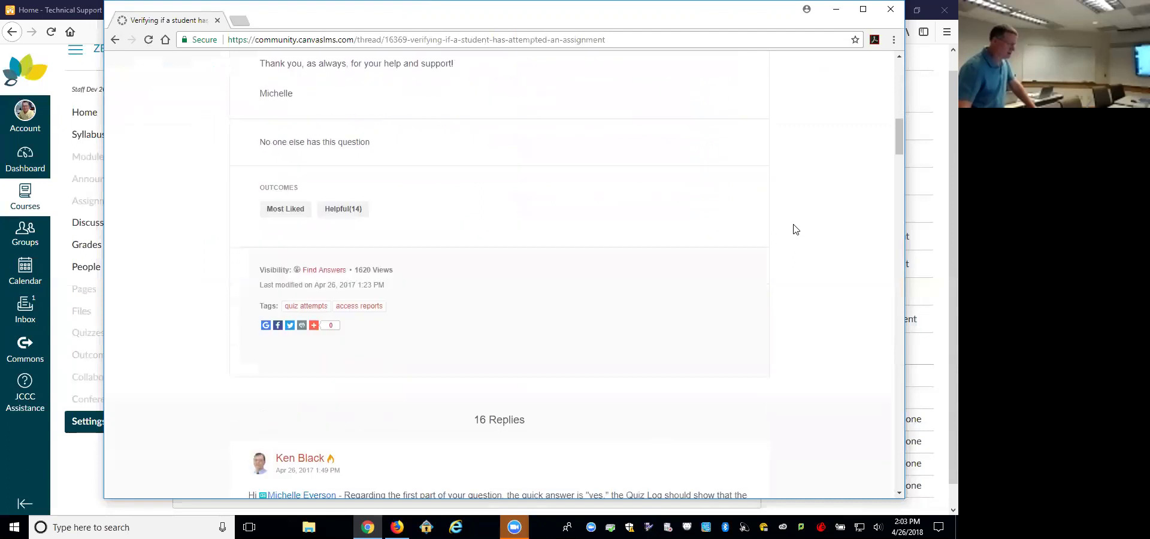
{"action": "scroll", "coordinate": [794, 230], "scroll_direction": "up", "scroll_amount": 12}
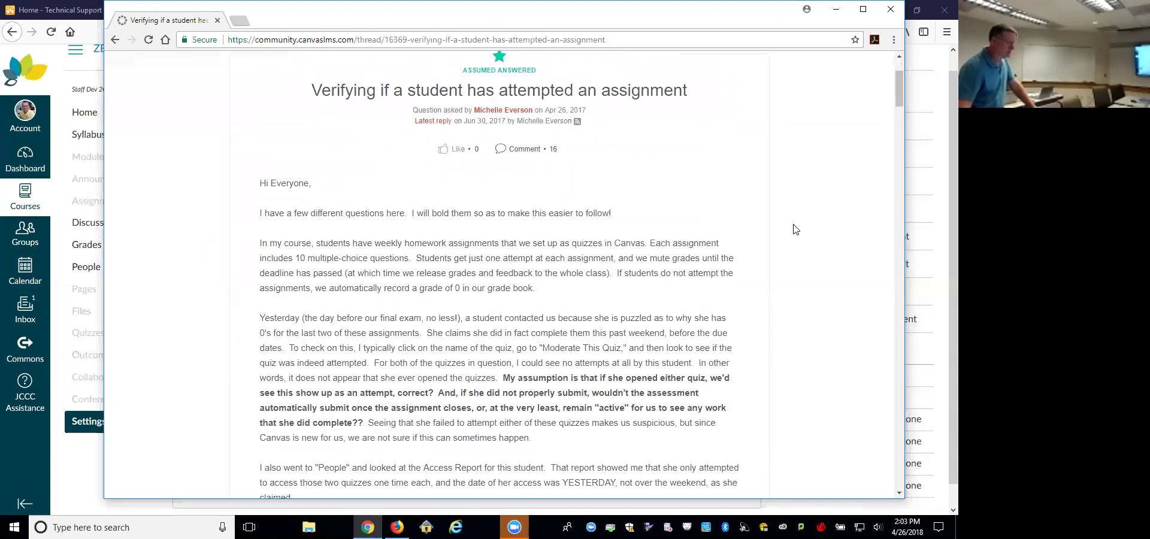
{"action": "scroll", "coordinate": [795, 230], "scroll_direction": "up", "scroll_amount": 2}
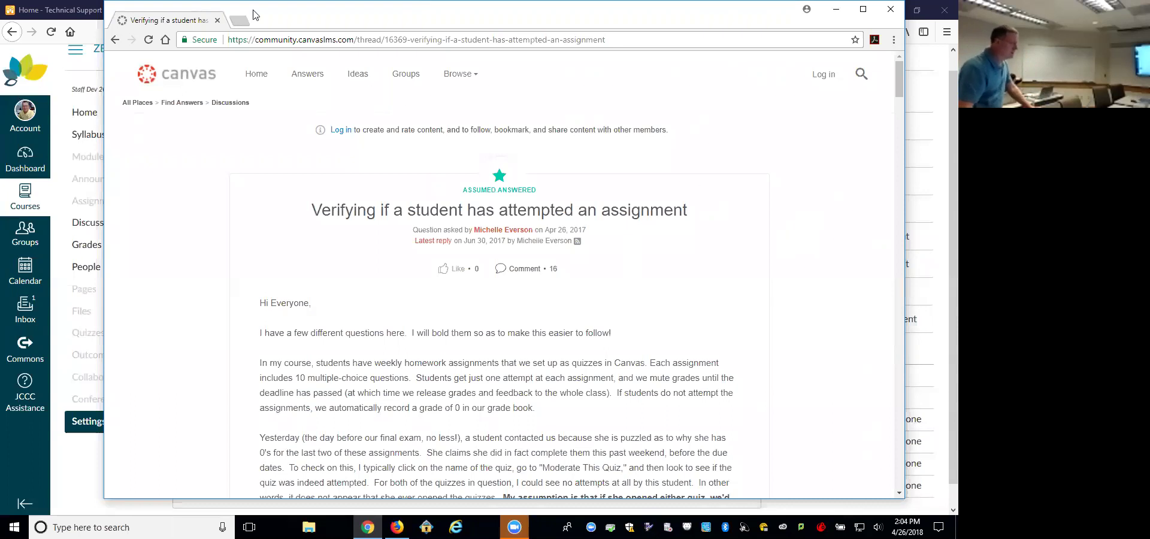
{"action": "left_click_drag", "start_coordinate": [253, 10], "coordinate": [297, 95]}
Step: Bring the Canvas Firefox window forward and show the Course Details settings tab
{"action": "left_click", "coordinate": [92, 465]}
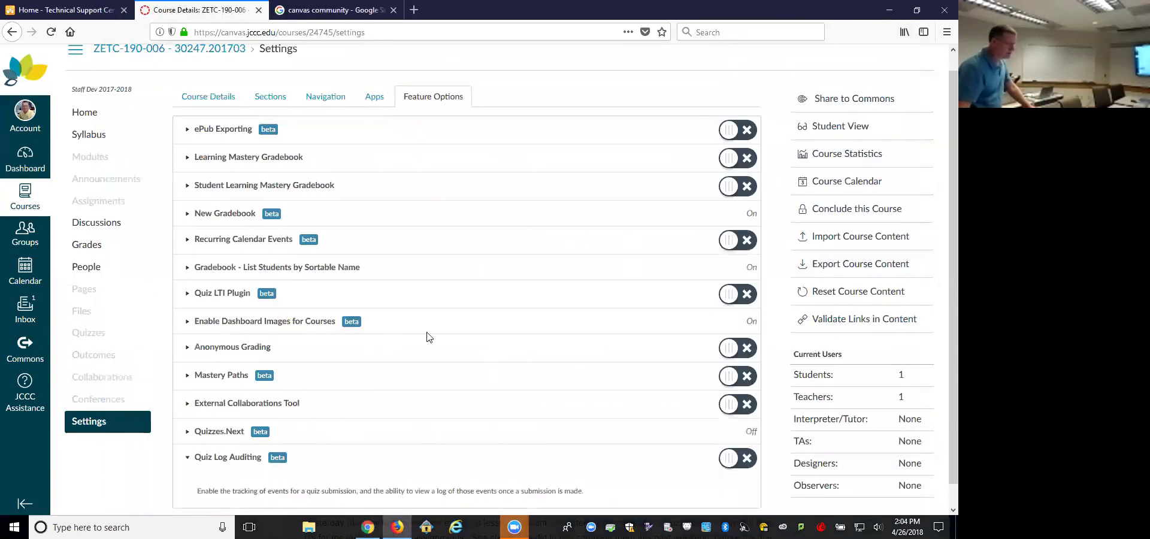
{"action": "scroll", "coordinate": [429, 337], "scroll_direction": "down", "scroll_amount": 1}
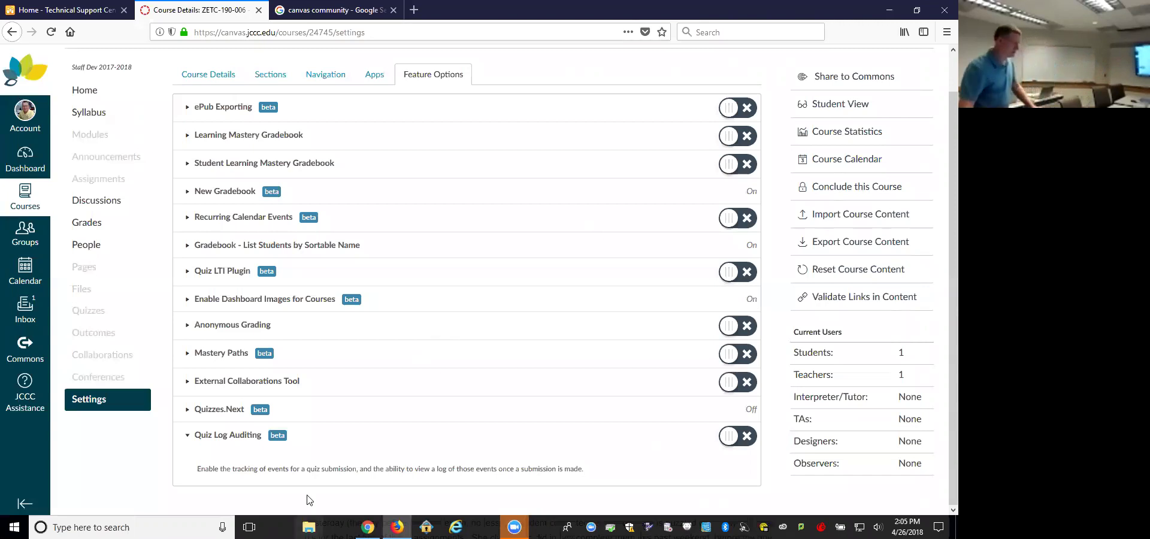
{"action": "scroll", "coordinate": [428, 337], "scroll_direction": "up", "scroll_amount": 1}
{"action": "left_click", "coordinate": [208, 113]}
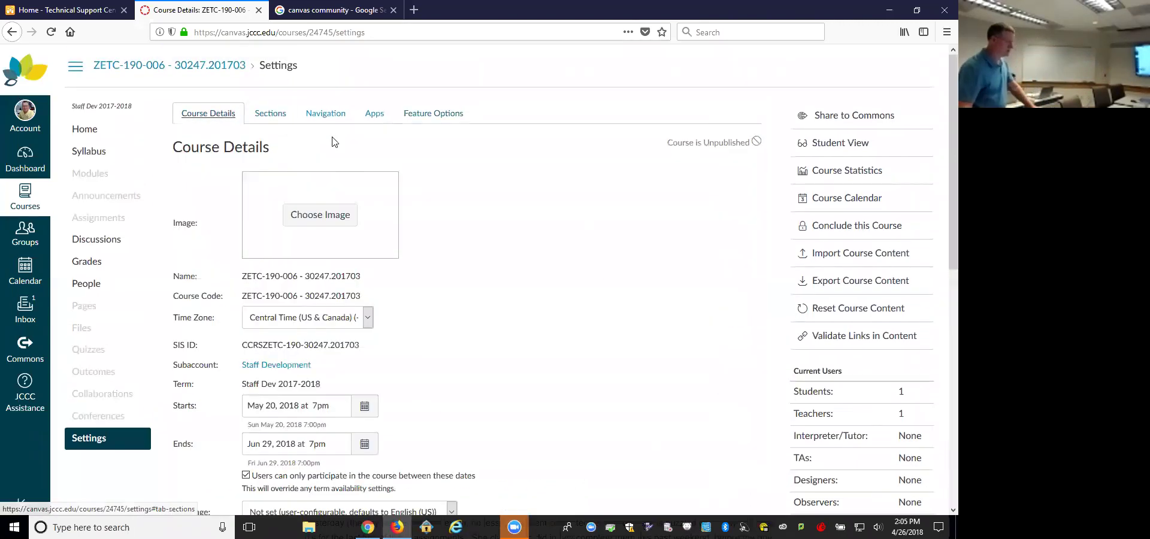
Step: Open the course image Choose Image dialog, then bring Chrome forward and reposition it
{"action": "left_click", "coordinate": [328, 221]}
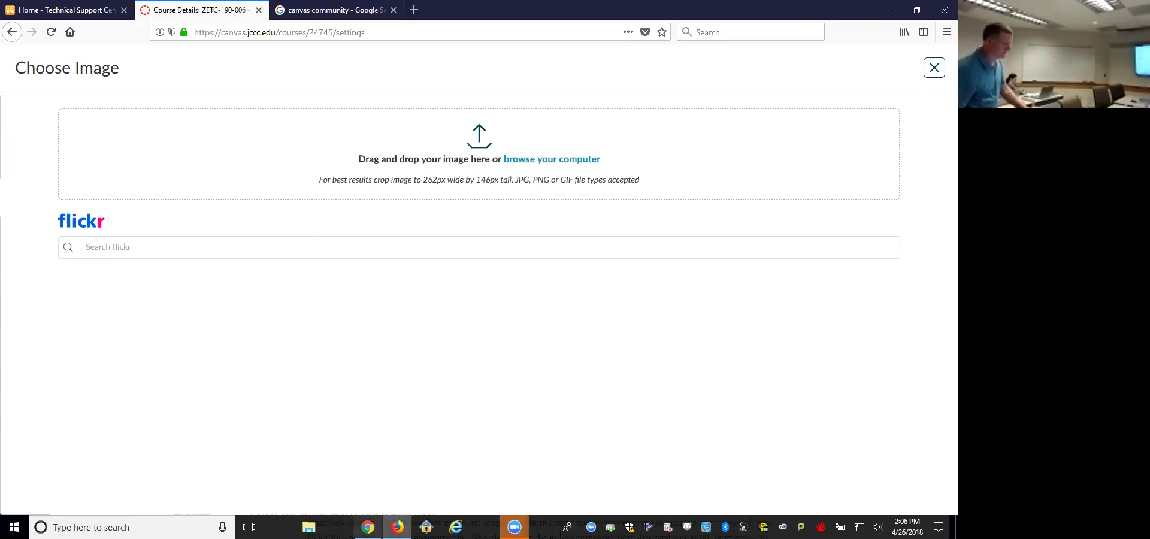
{"action": "left_click", "coordinate": [368, 527]}
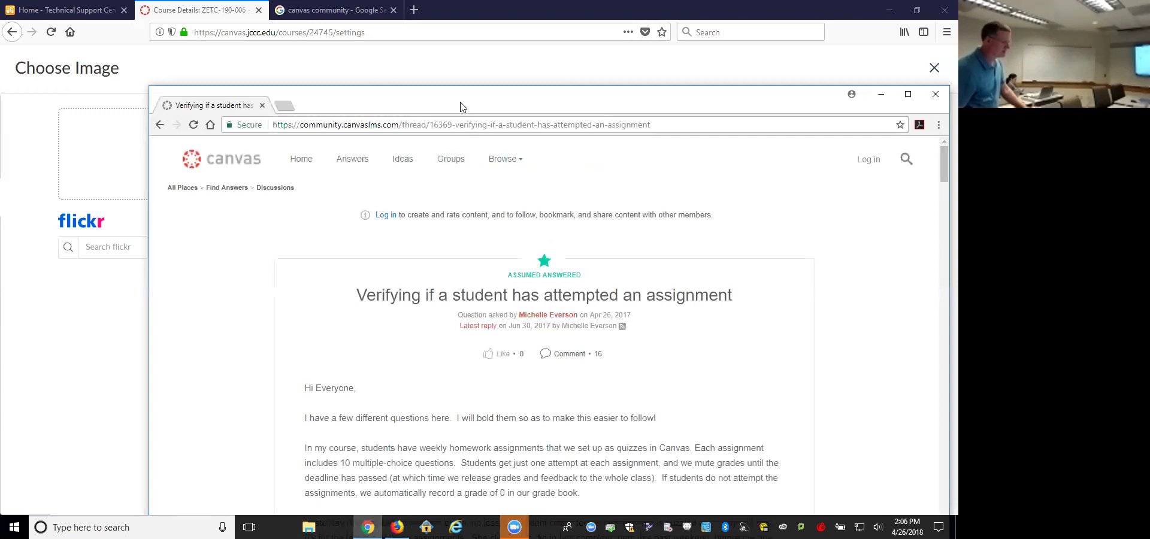
{"action": "left_click_drag", "start_coordinate": [335, 96], "coordinate": [246, 24]}
Step: Search Google for jccc in a new Chrome tab
{"action": "key", "text": "ctrl+t"}
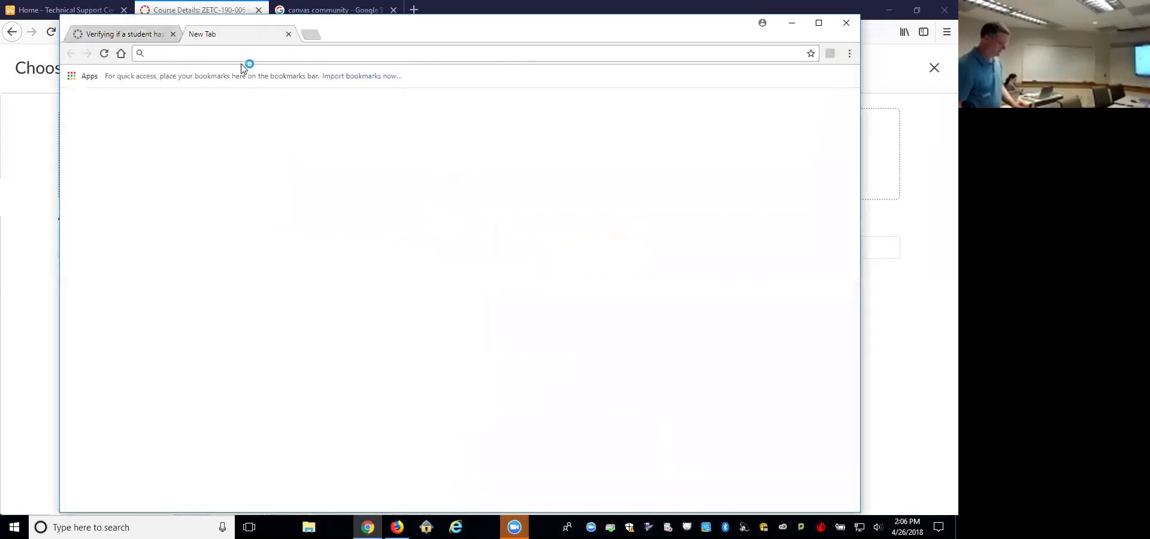
{"action": "type", "text": "jccc"}
{"action": "key", "text": "Return"}
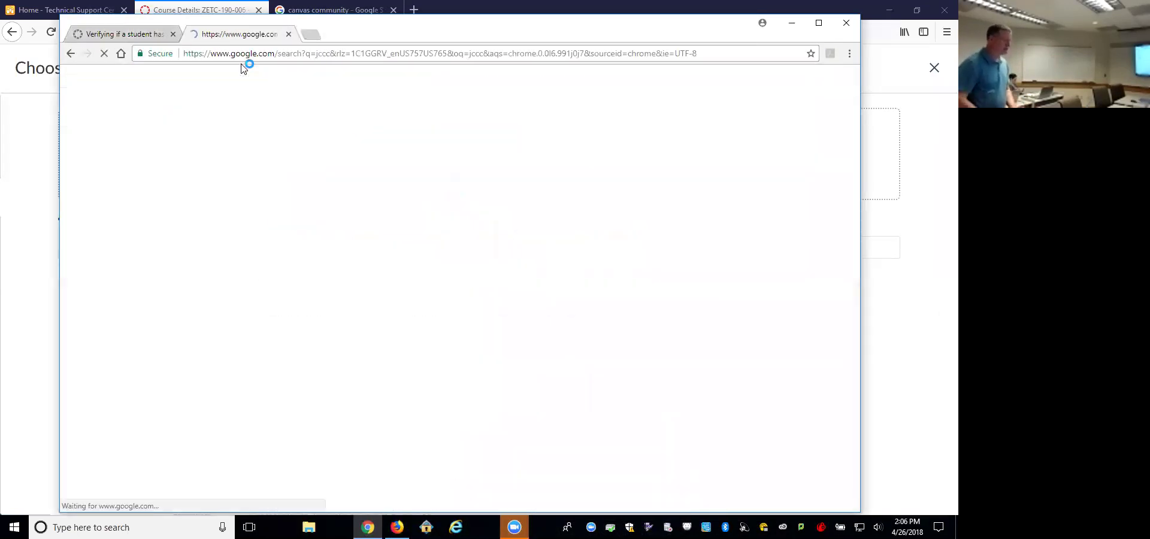
Step: From the JCCC Home result, go to the Office 365 sign-in via Login
{"action": "left_click", "coordinate": [208, 175]}
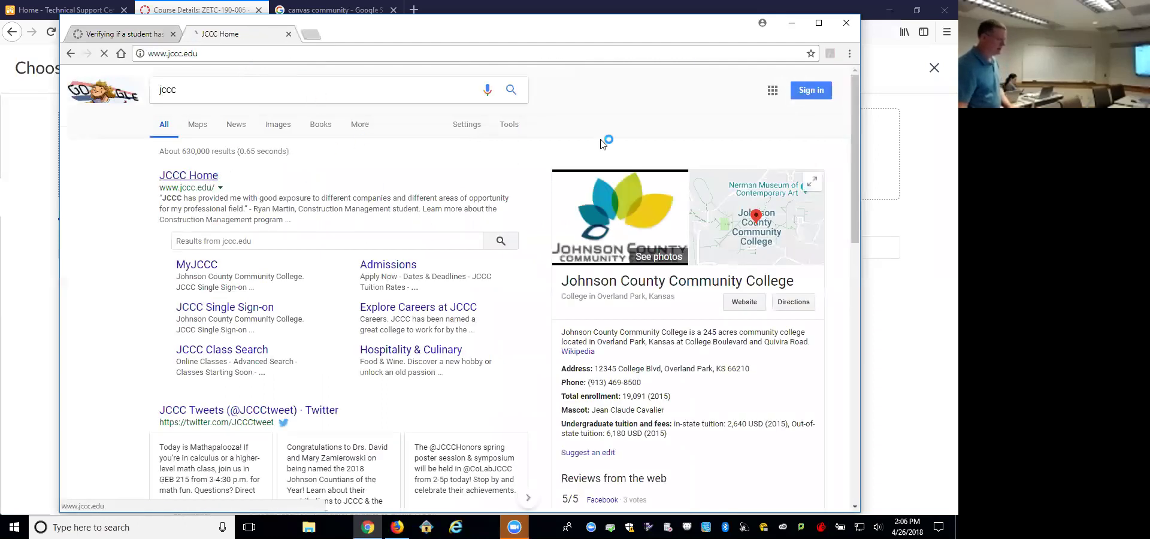
{"action": "left_click", "coordinate": [606, 74]}
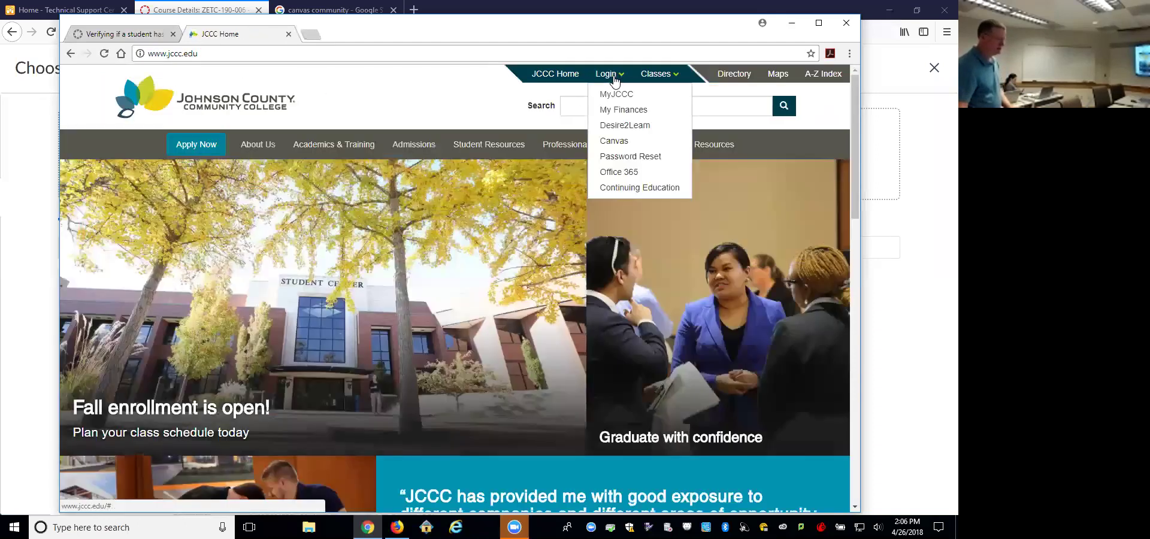
{"action": "left_click", "coordinate": [636, 173]}
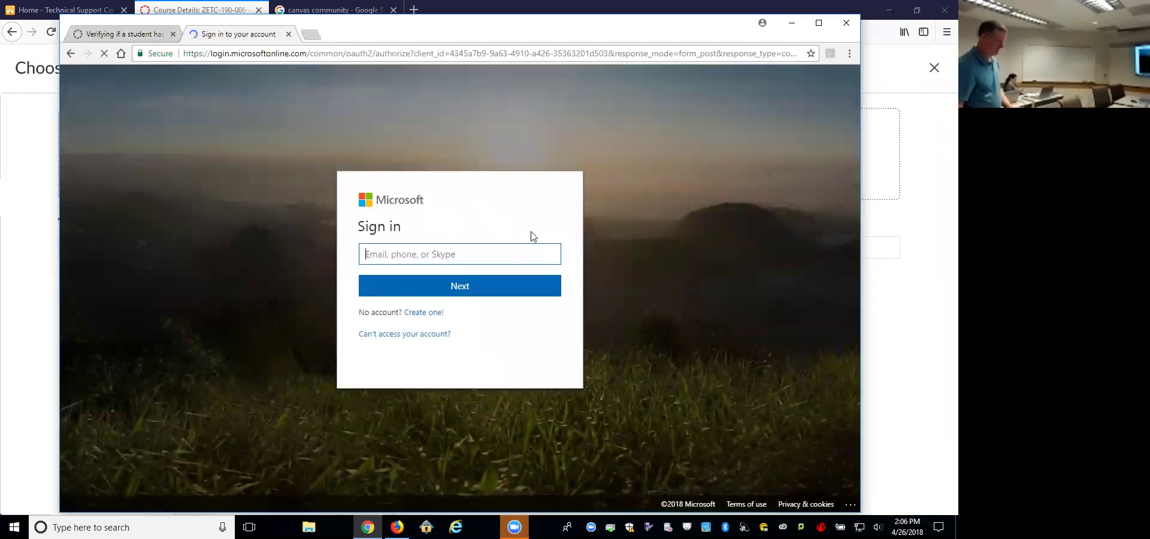
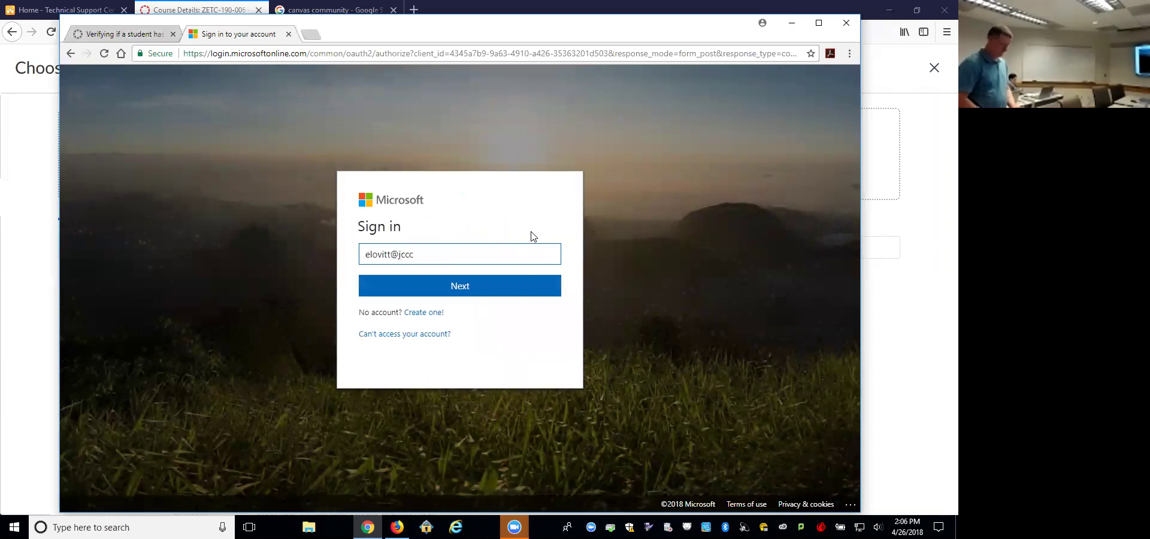
Step: Sign in with the college email and password, declining to stay signed in
{"action": "left_click", "coordinate": [472, 291]}
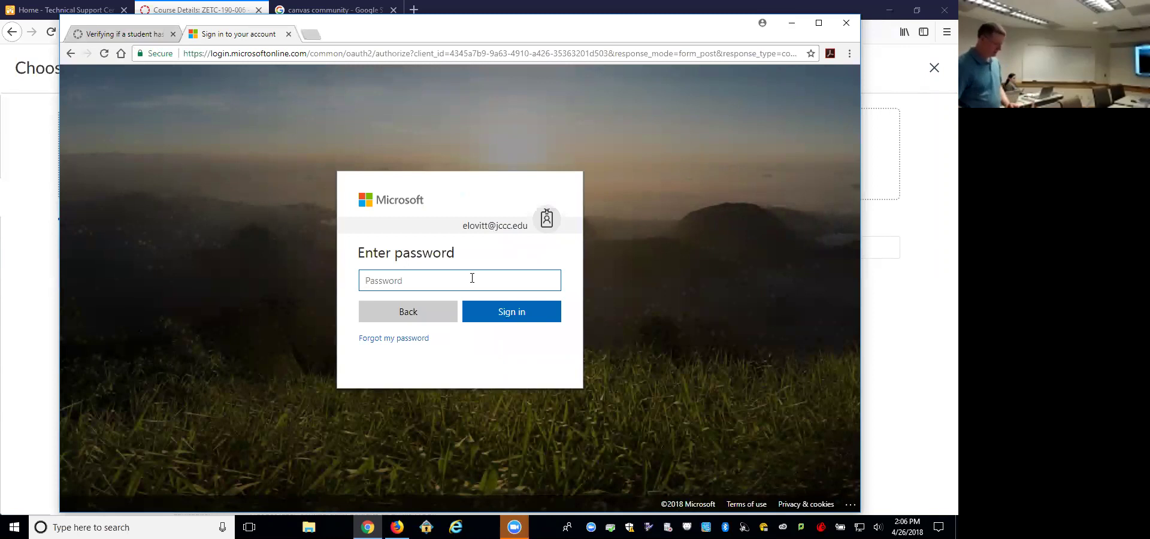
{"action": "type", "text": "**********"}
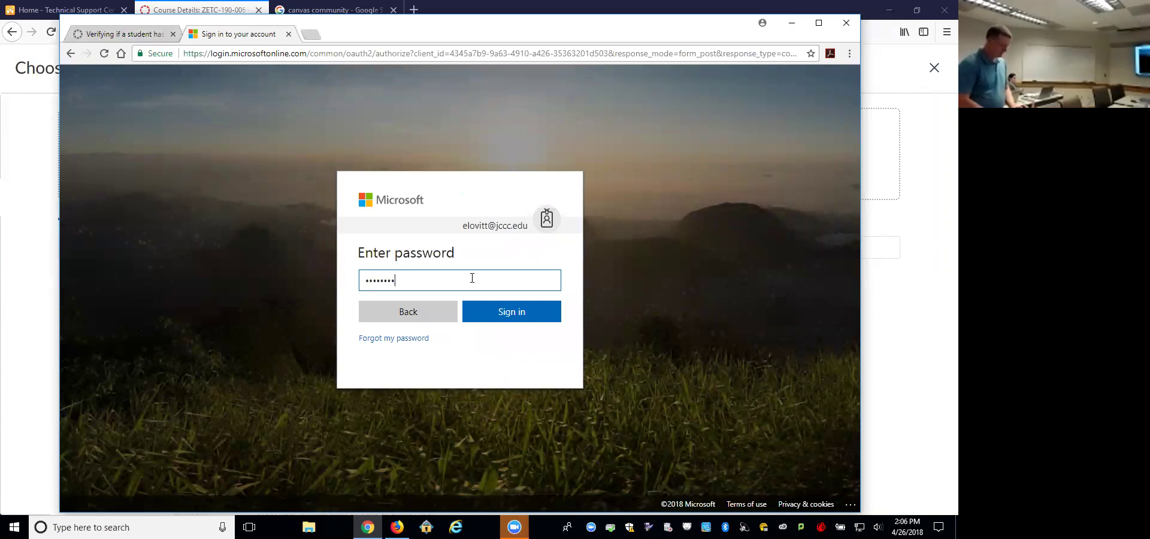
{"action": "key", "text": "Return"}
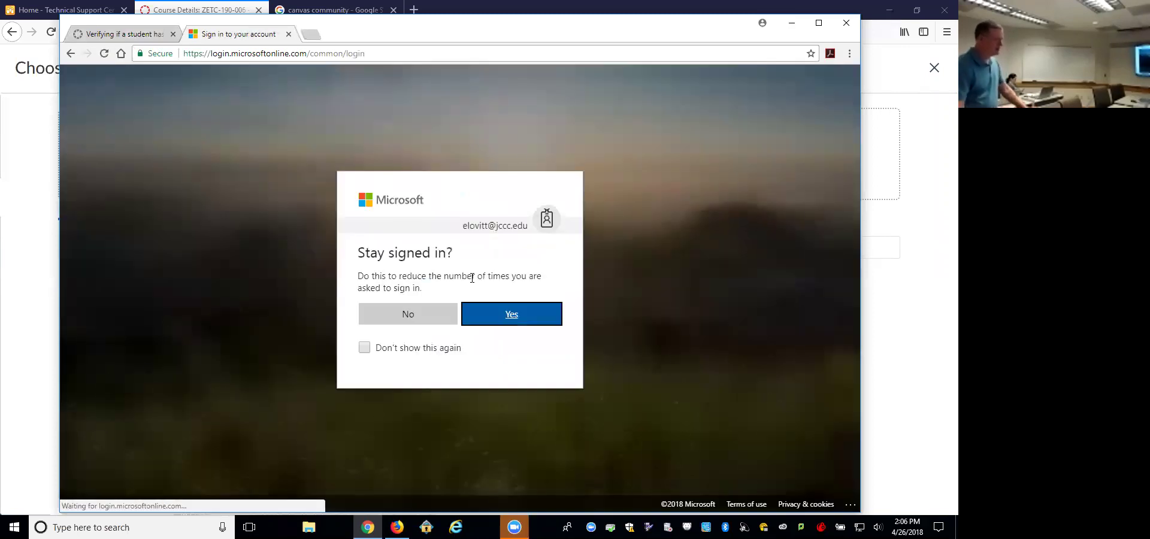
{"action": "left_click", "coordinate": [419, 313]}
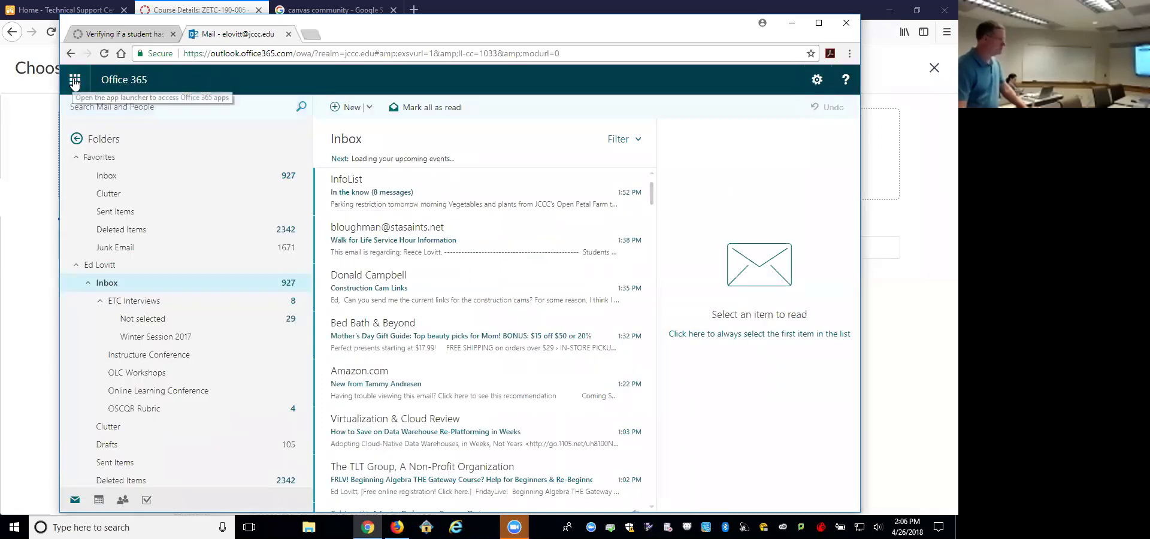
Step: Go to the Office 365 home page and view, then dismiss, the Office install options
{"action": "left_click", "coordinate": [75, 82]}
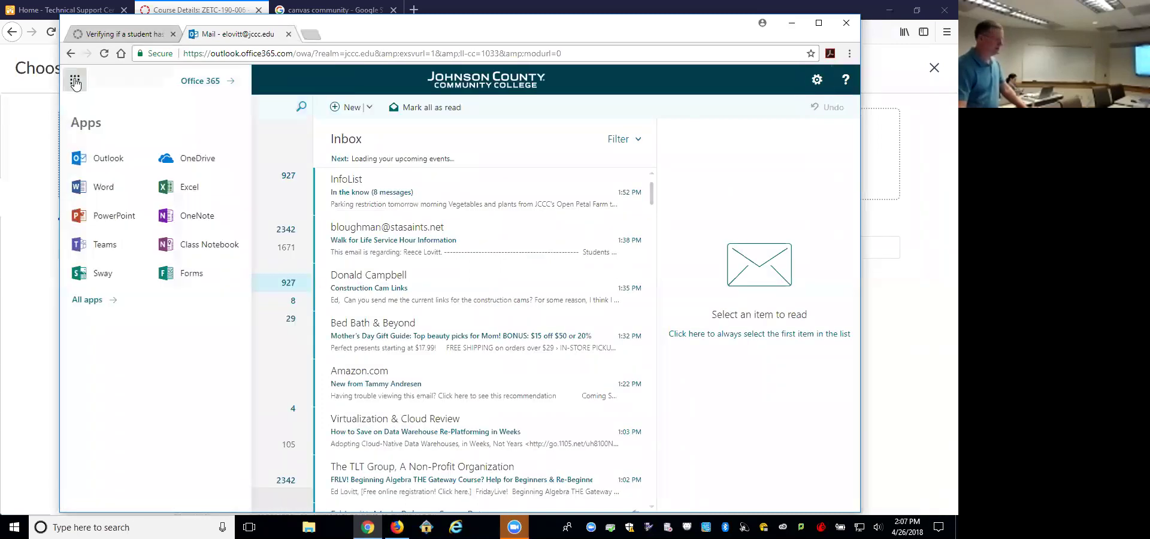
{"action": "left_click", "coordinate": [208, 84]}
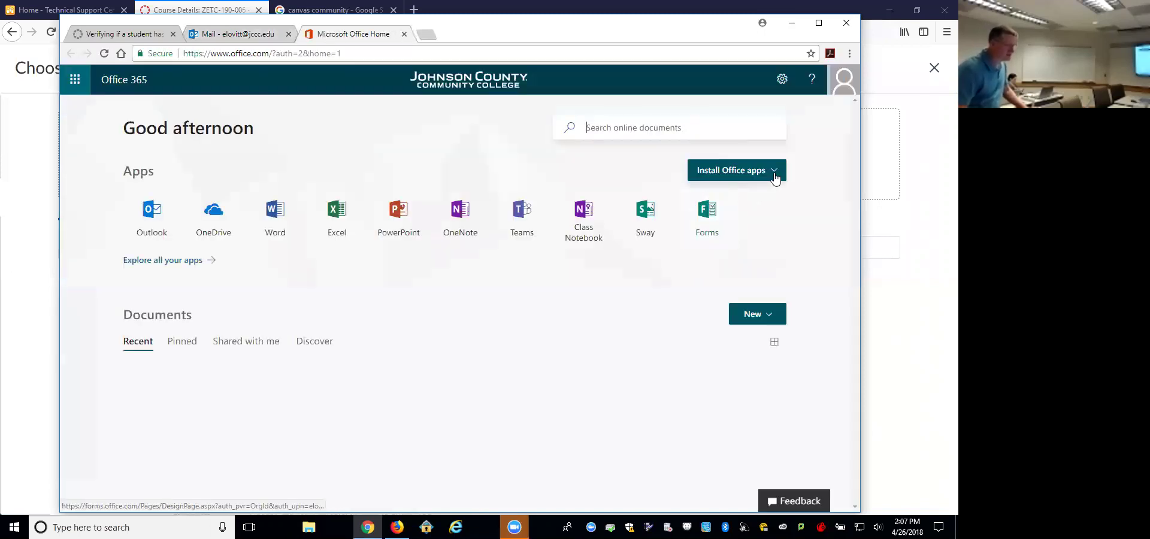
{"action": "left_click", "coordinate": [774, 173]}
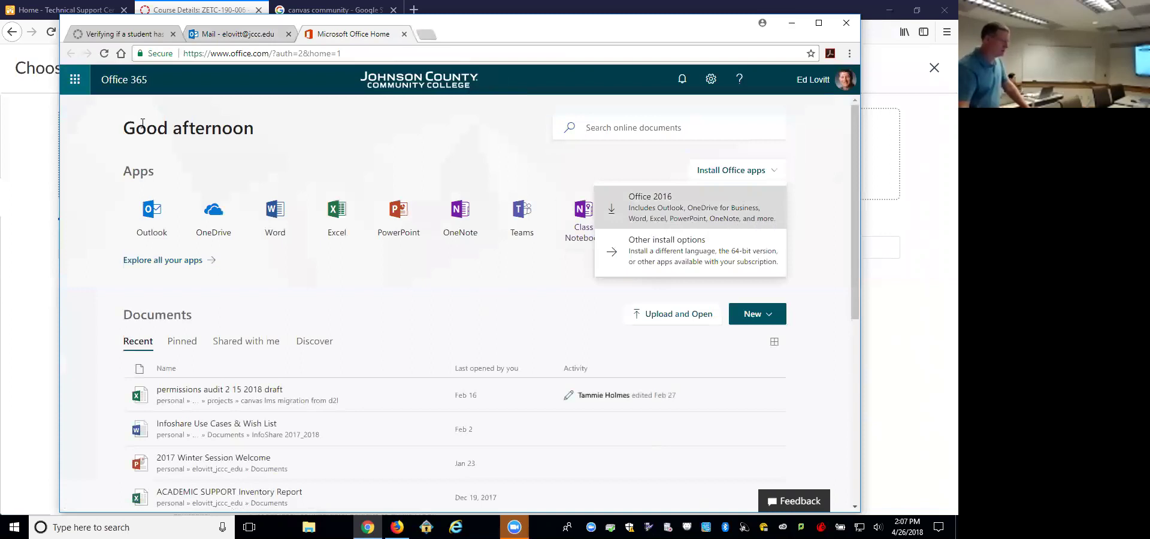
{"action": "left_click", "coordinate": [368, 300]}
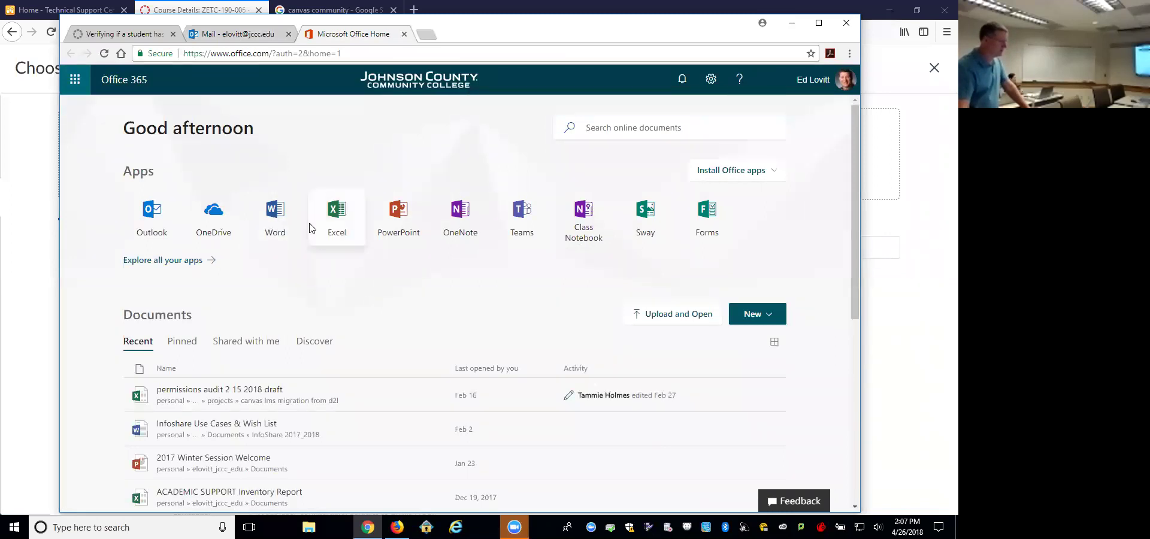
Step: Open Word Online, then return to the Canvas course's Modules page in Firefox
{"action": "left_click", "coordinate": [276, 221]}
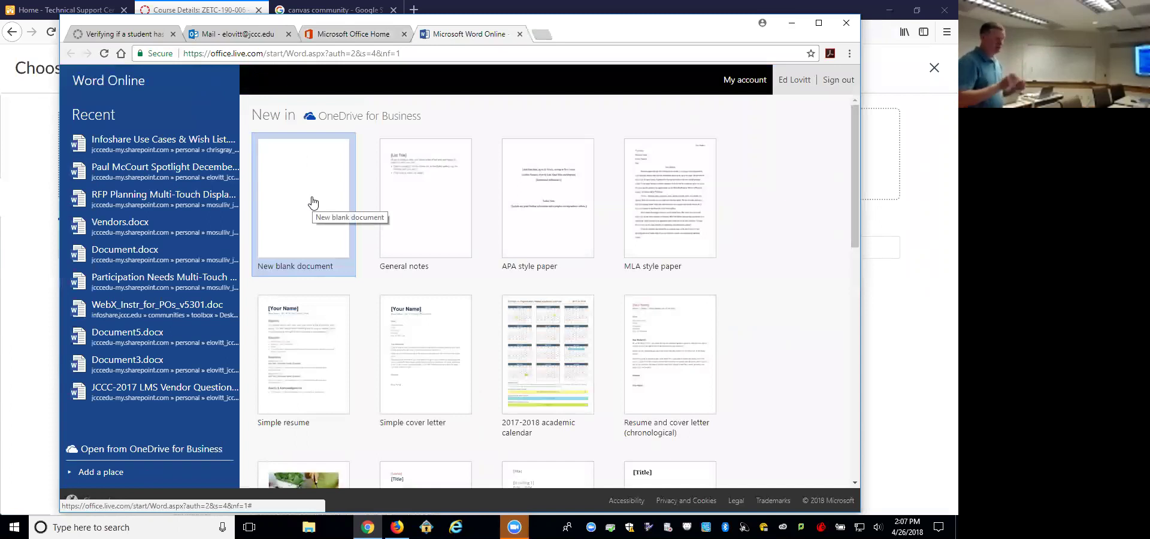
{"action": "left_click", "coordinate": [23, 194]}
{"action": "left_click", "coordinate": [11, 33]}
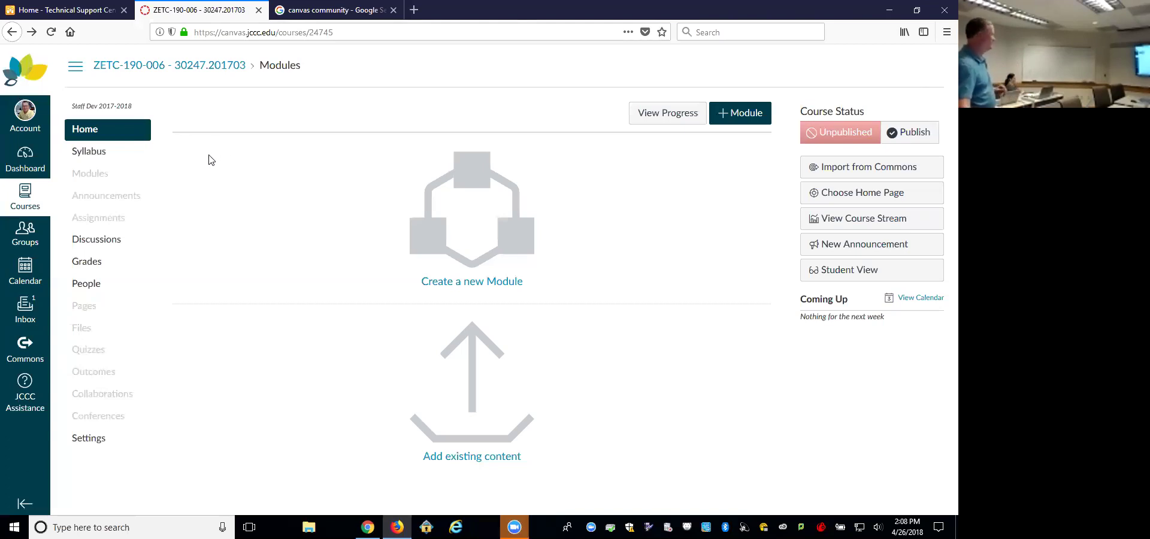
Step: Create a new course page from the Pages list and title it Welcome
{"action": "left_click", "coordinate": [98, 308]}
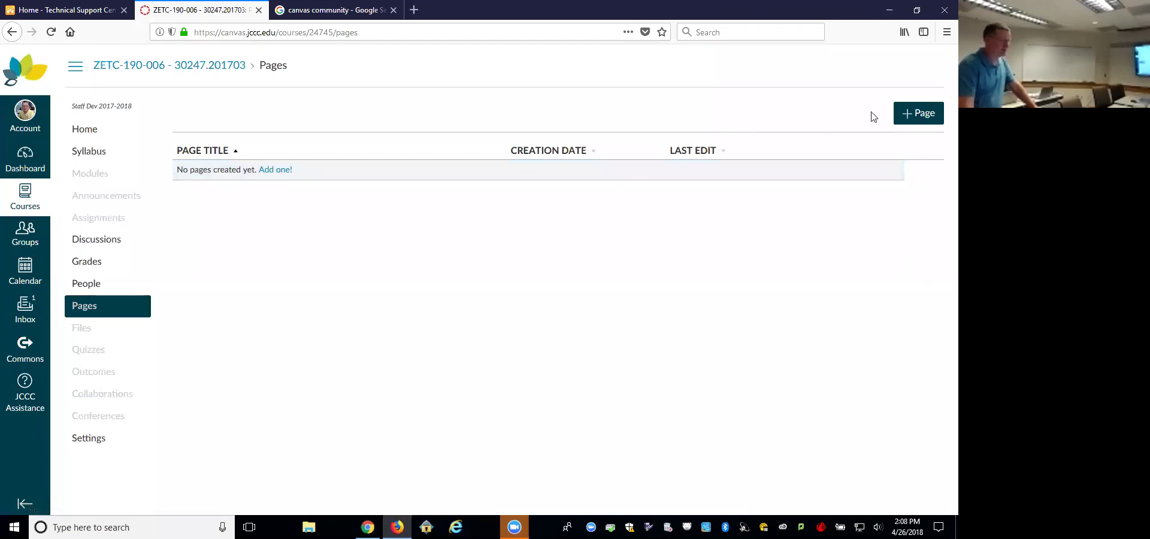
{"action": "left_click", "coordinate": [281, 172]}
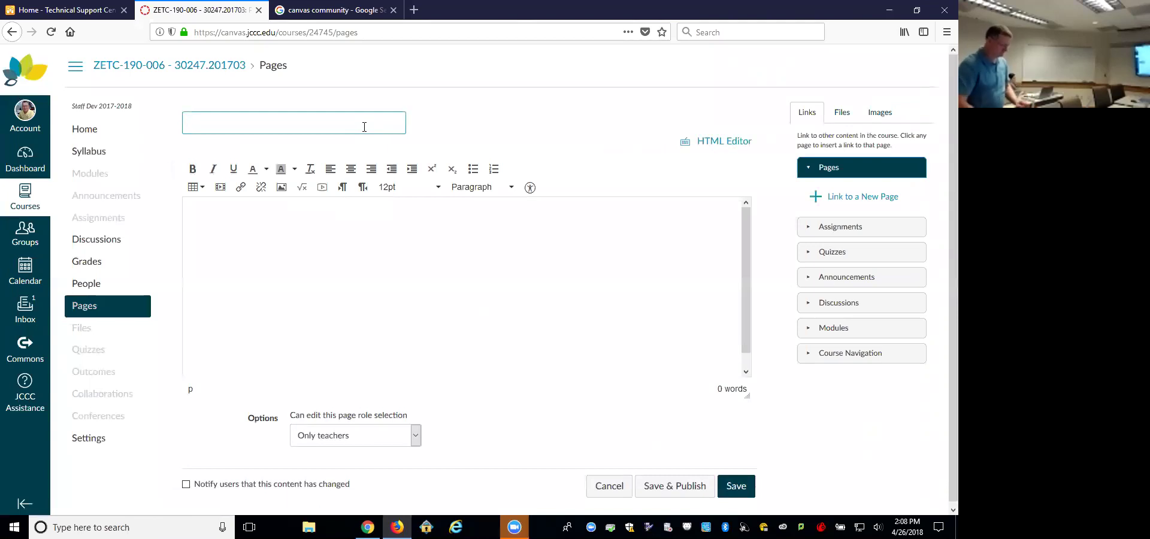
{"action": "type", "text": "Welcome"}
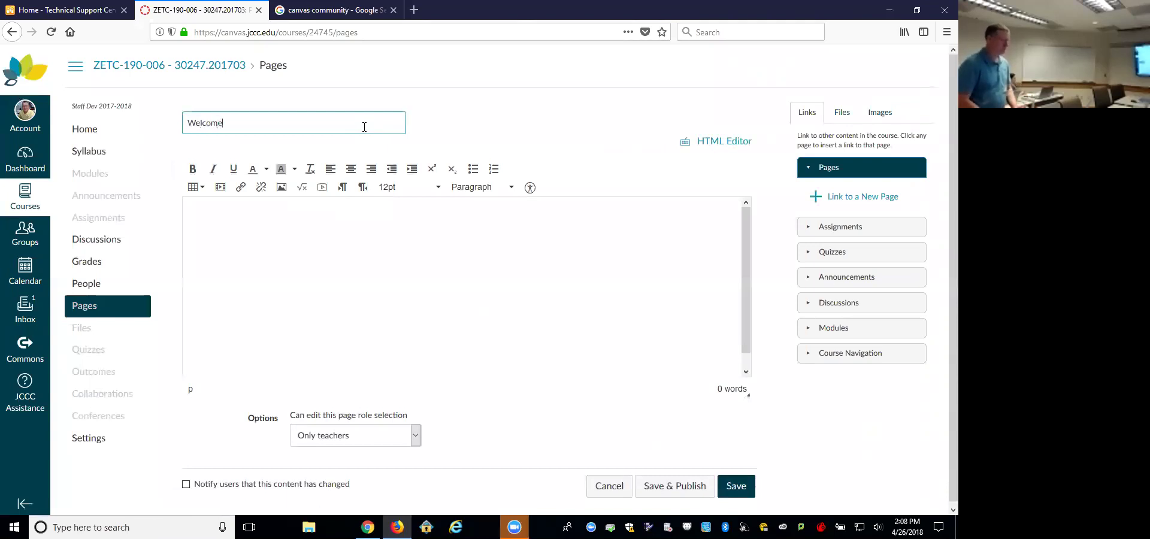
Step: Write 'This is a test of the welcome page!!!' in the page body
{"action": "left_click", "coordinate": [380, 244]}
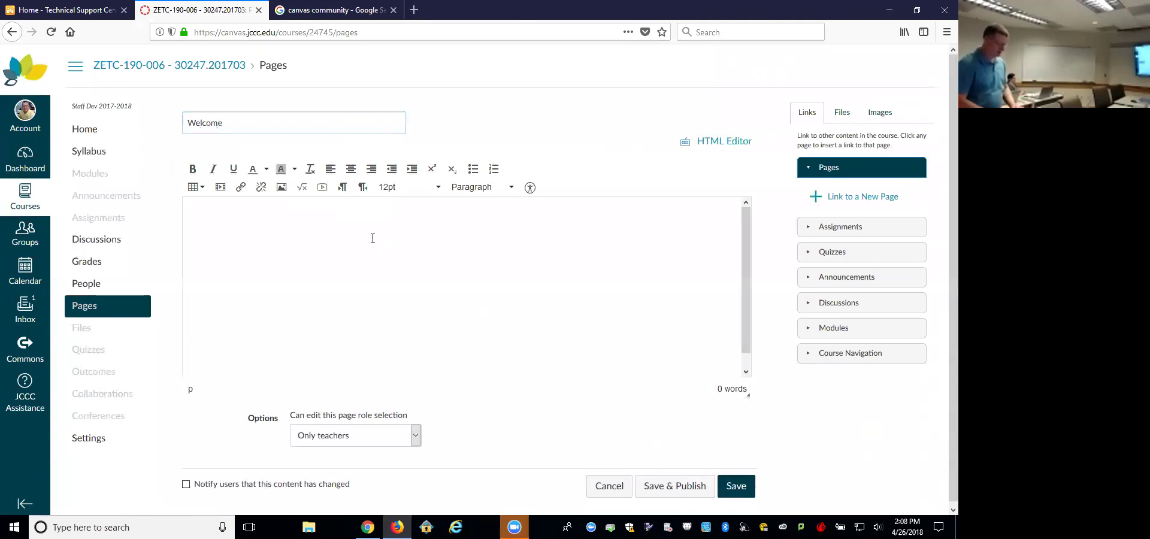
{"action": "type", "text": "This is"}
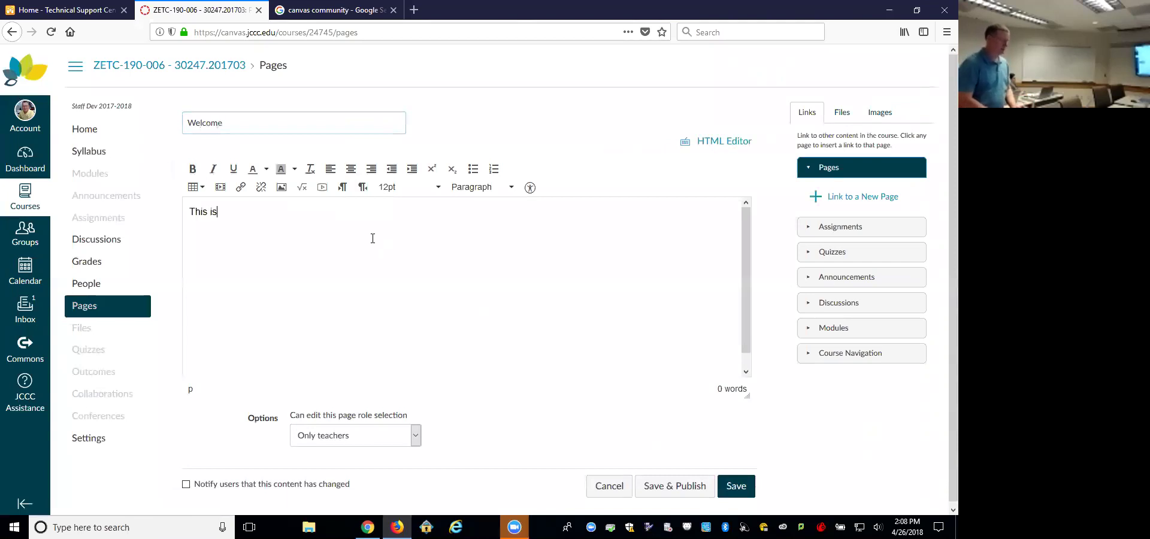
{"action": "type", "text": " a test of the w"}
{"action": "type", "text": "elc"}
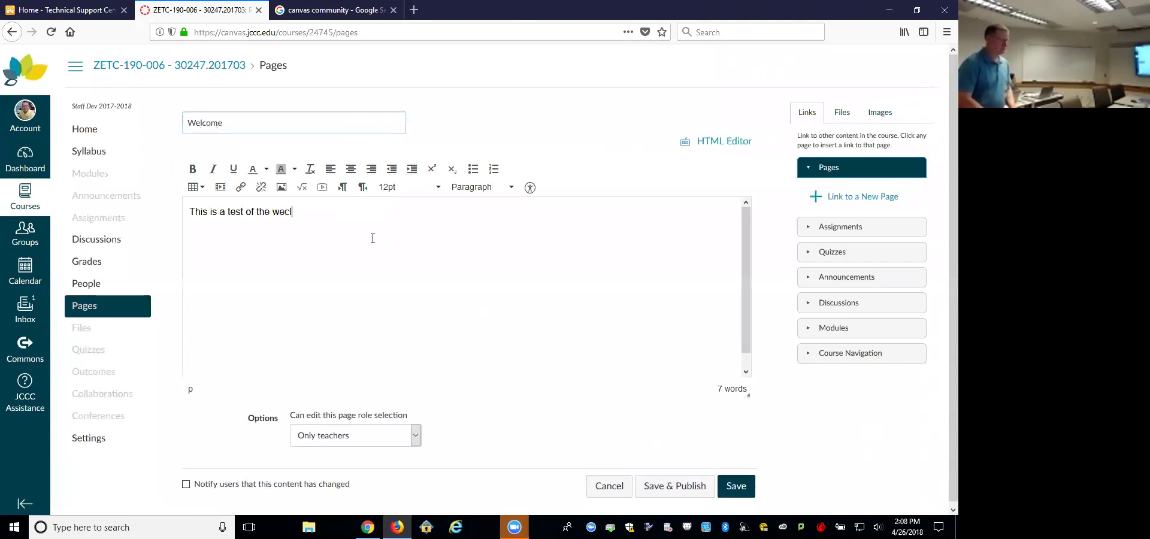
{"action": "type", "text": "ome pag"}
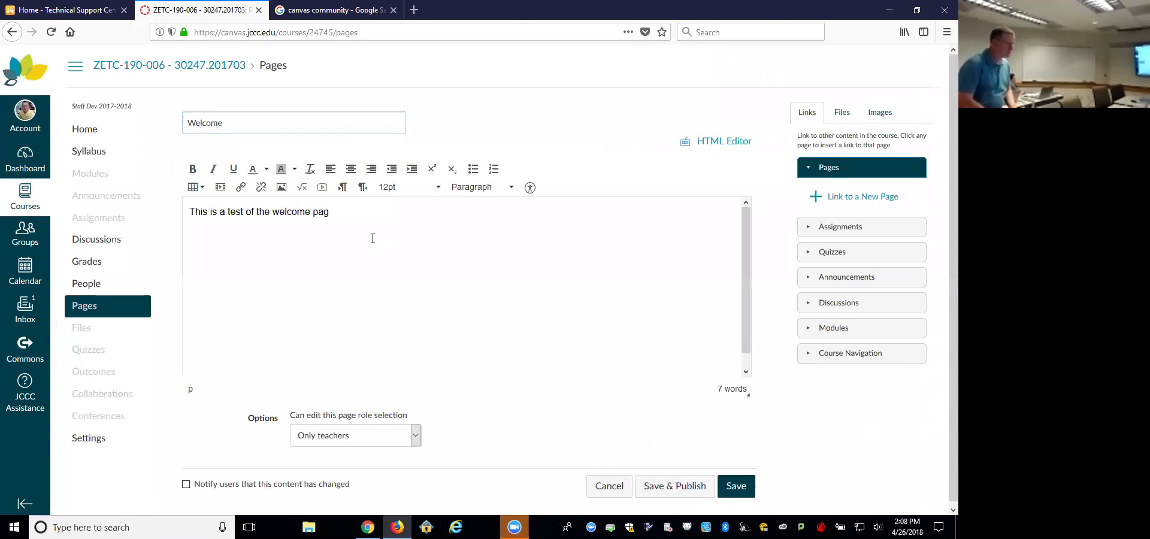
{"action": "type", "text": "e!!!"}
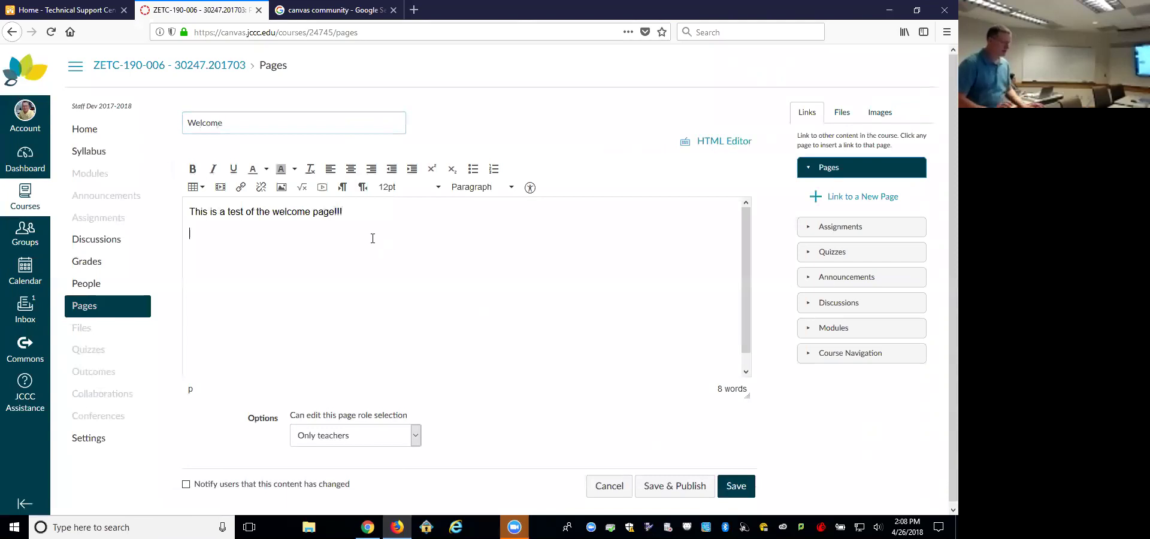
{"action": "key", "text": "Return"}
{"action": "key", "text": "Return"}
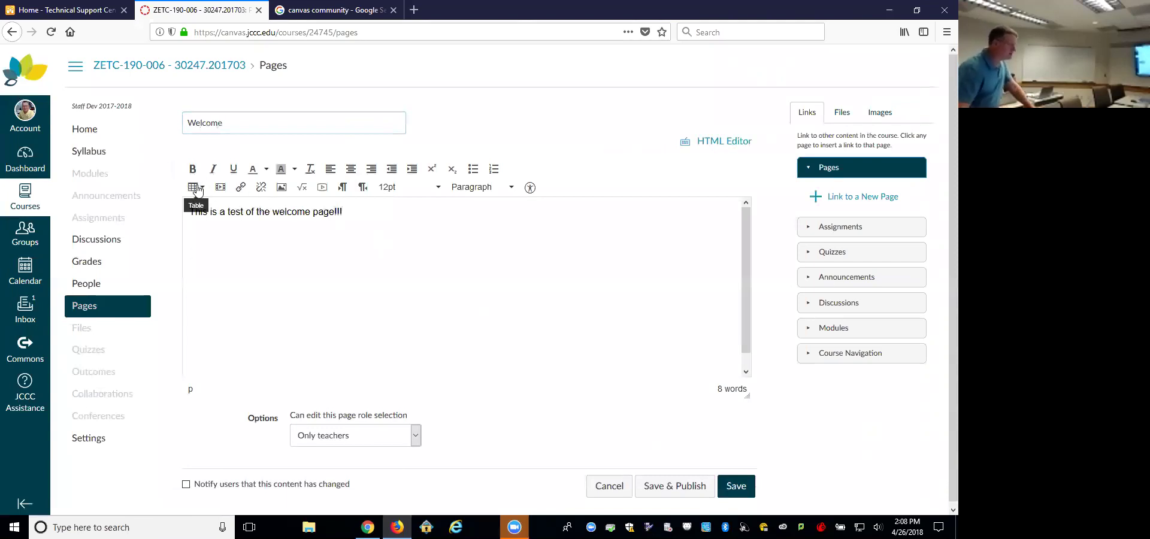
Step: Insert a 3x3 table below the welcome sentence with Monday, Tuesday, Wednesday across its top row
{"action": "left_click", "coordinate": [201, 188]}
{"action": "mouse_move", "coordinate": [209, 207]}
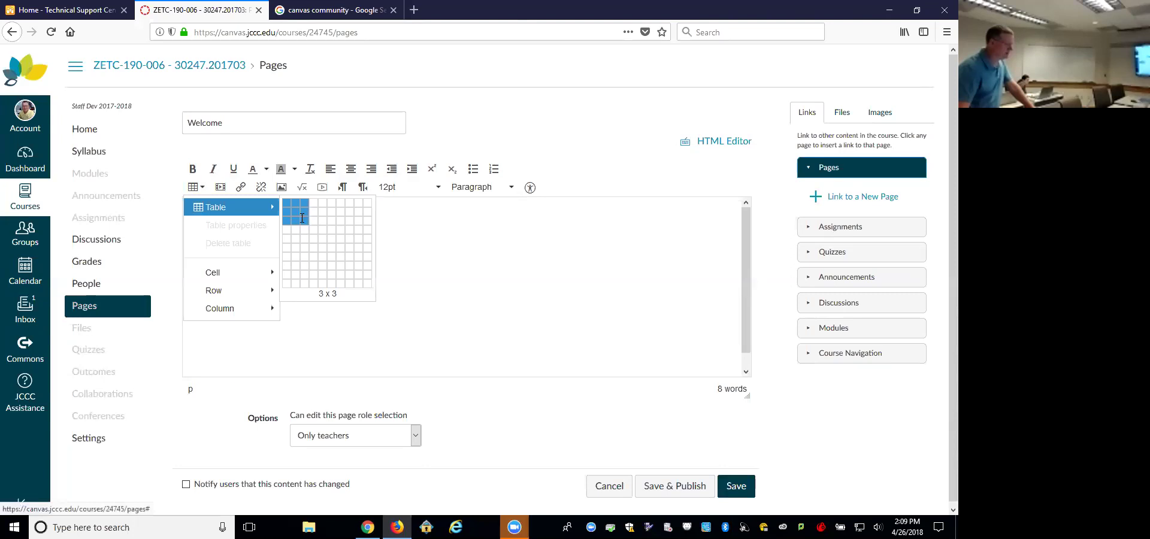
{"action": "left_click", "coordinate": [302, 221]}
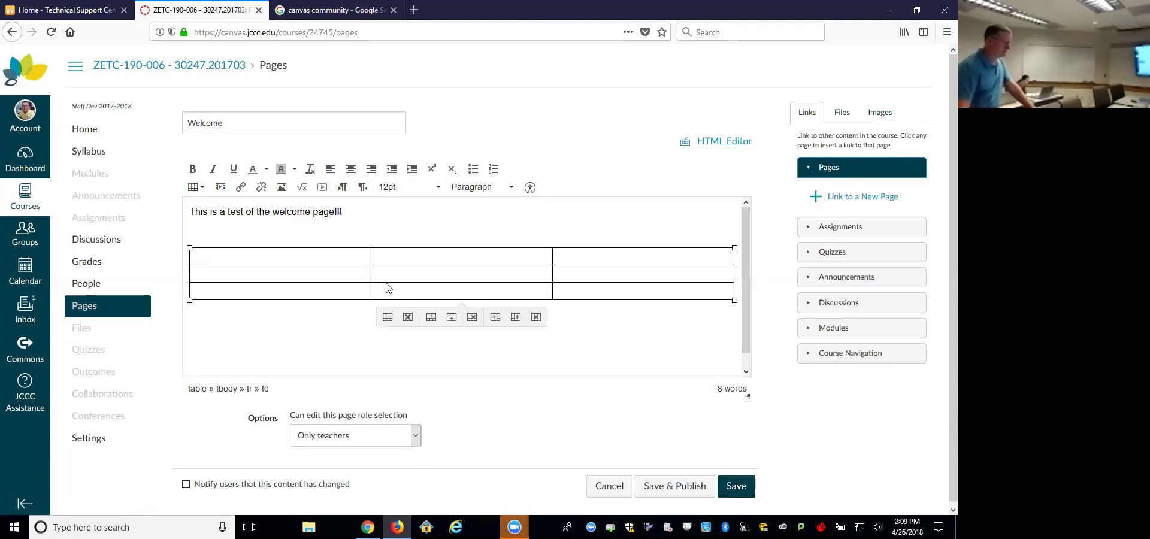
{"action": "left_click", "coordinate": [350, 258]}
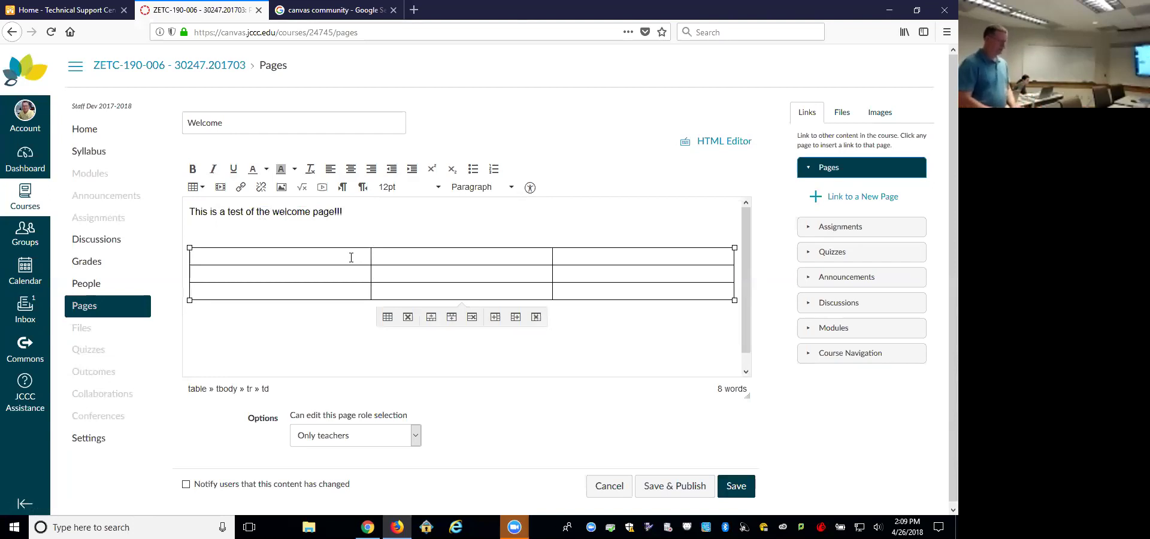
{"action": "type", "text": "Monday"}
{"action": "key", "text": "Tab"}
{"action": "type", "text": "Tuesday We"}
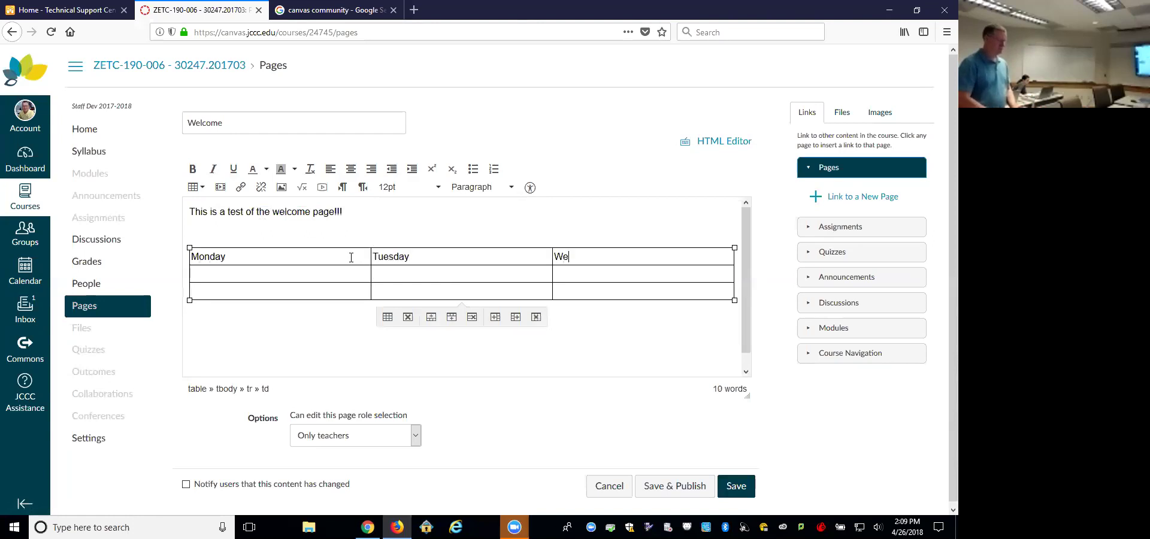
{"action": "type", "text": "dnesday"}
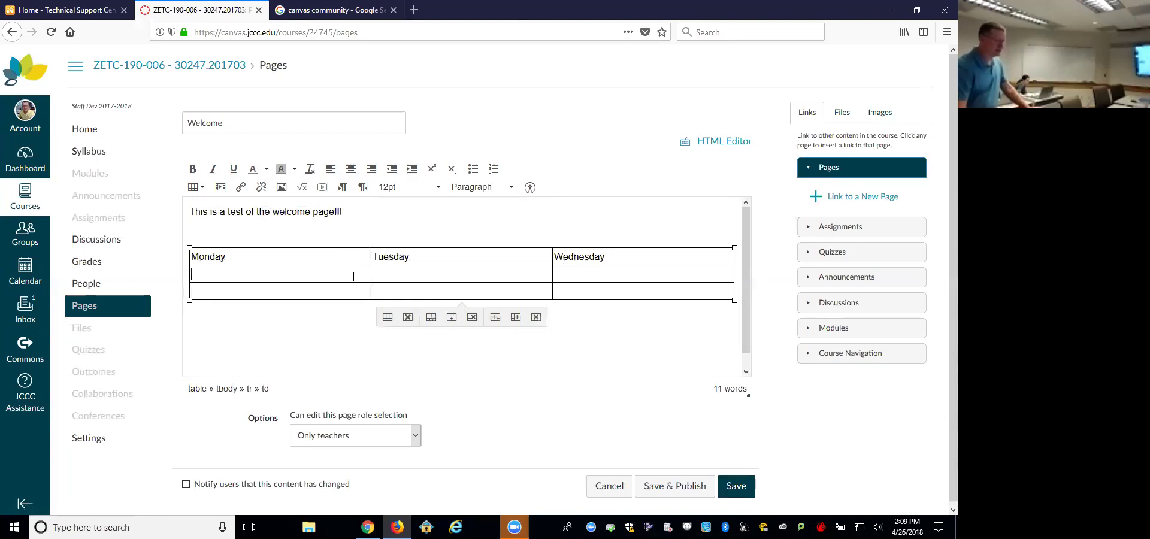
{"action": "left_click", "coordinate": [879, 112]}
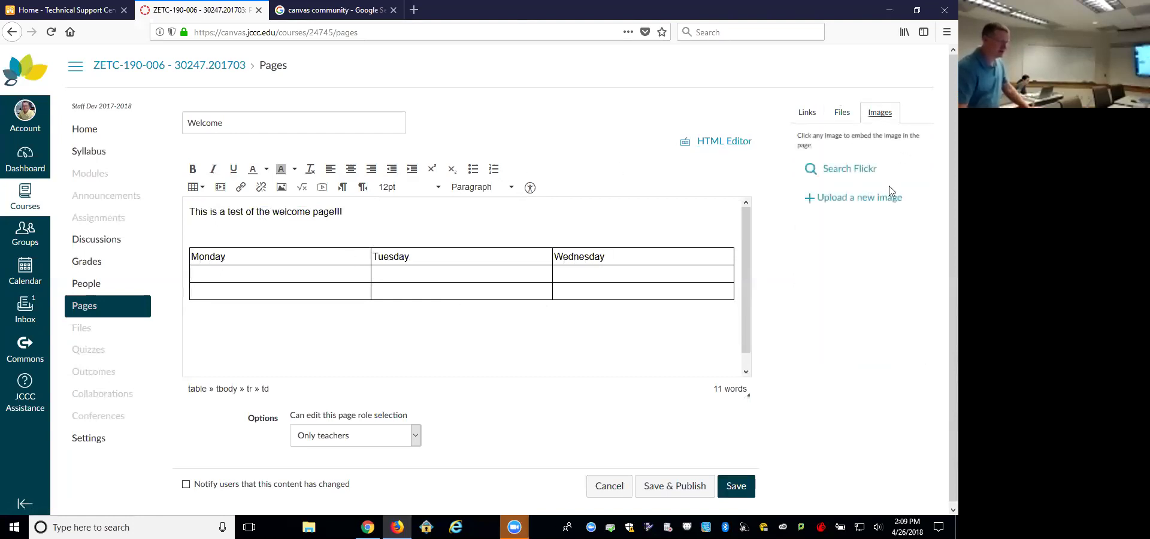
Step: Search Flickr images for 'mond' and put the sun photo into the Monday cell
{"action": "left_click", "coordinate": [864, 170]}
{"action": "left_click", "coordinate": [850, 233]}
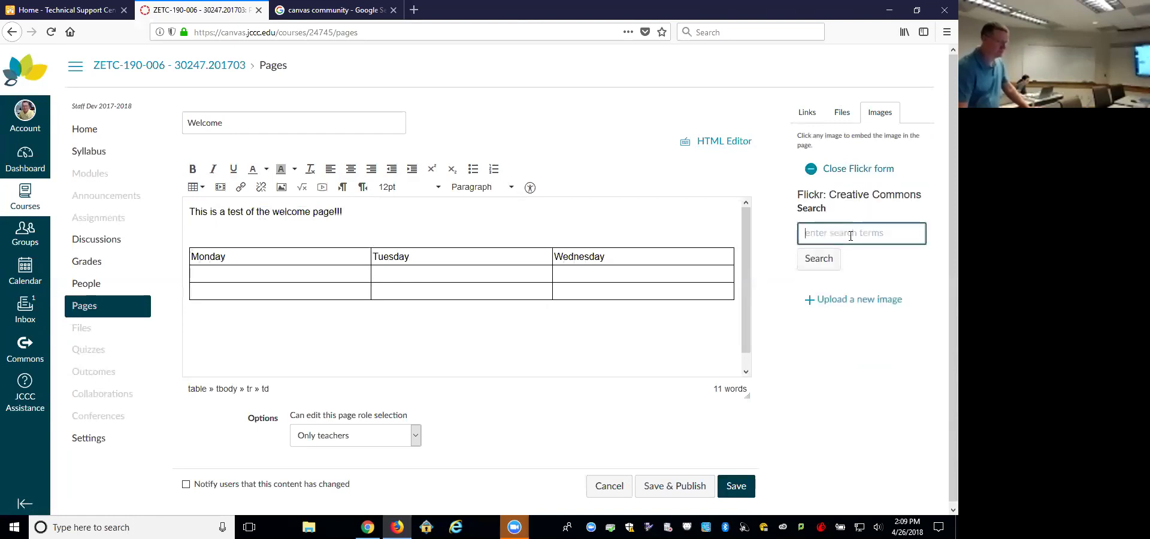
{"action": "type", "text": "monday"}
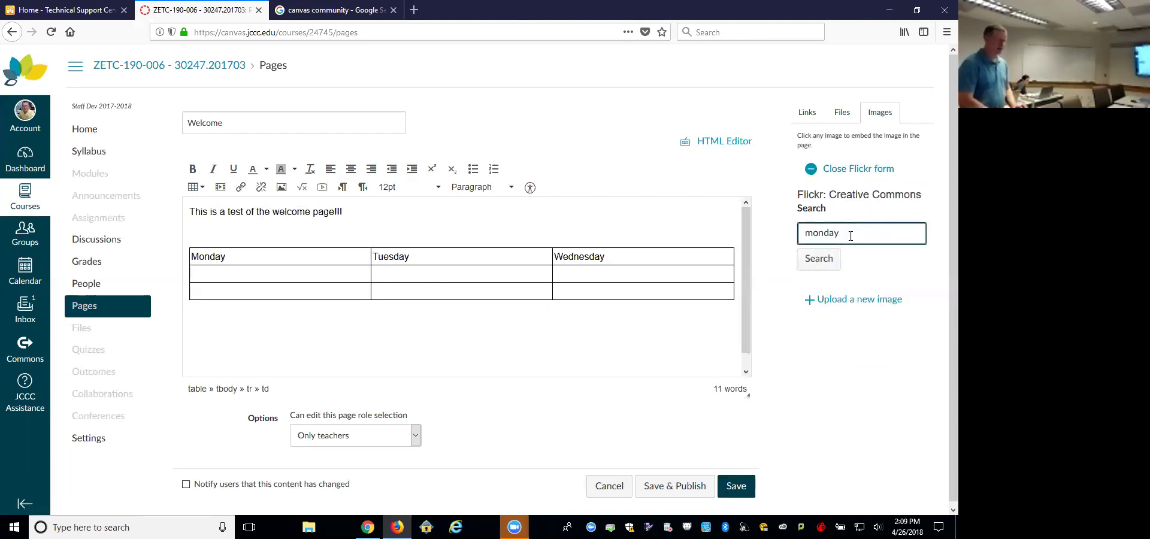
{"action": "key", "text": "Return"}
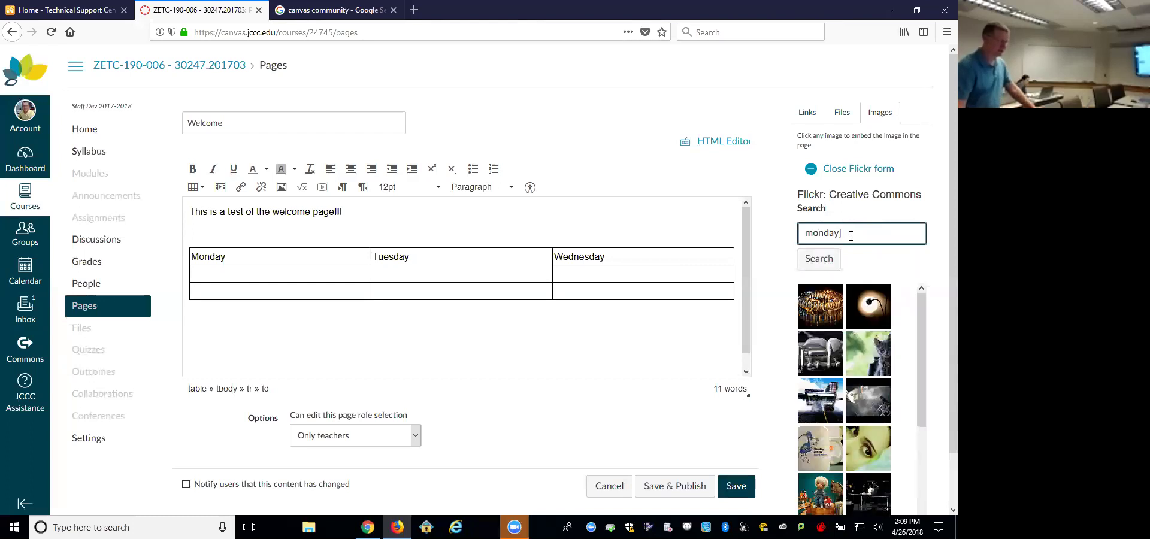
{"action": "left_click", "coordinate": [871, 308]}
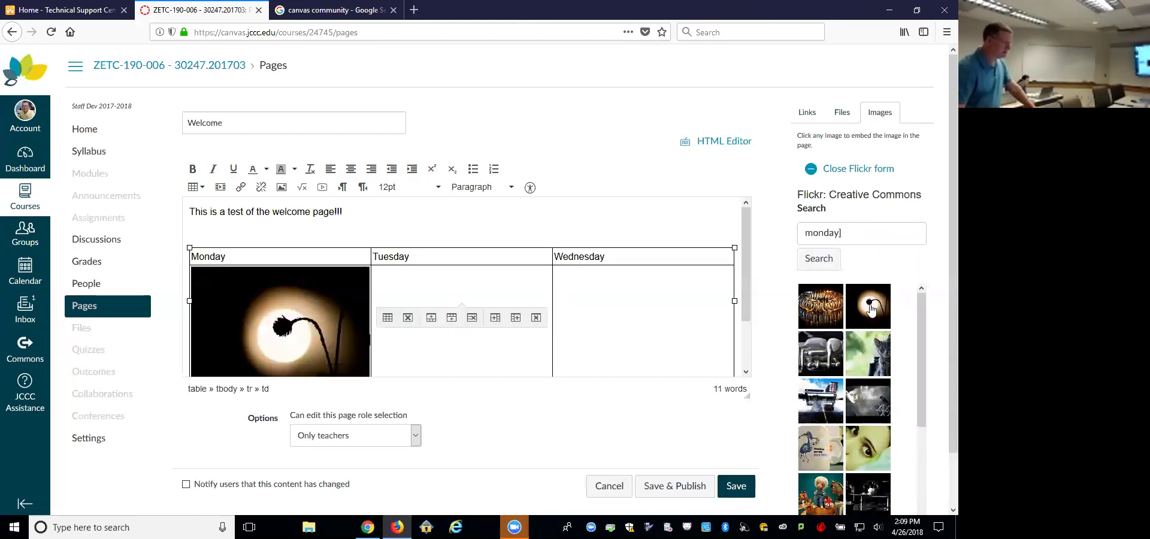
Step: Replace the Flickr search term with 'Tuesday' and run the search
{"action": "double_click", "coordinate": [799, 232]}
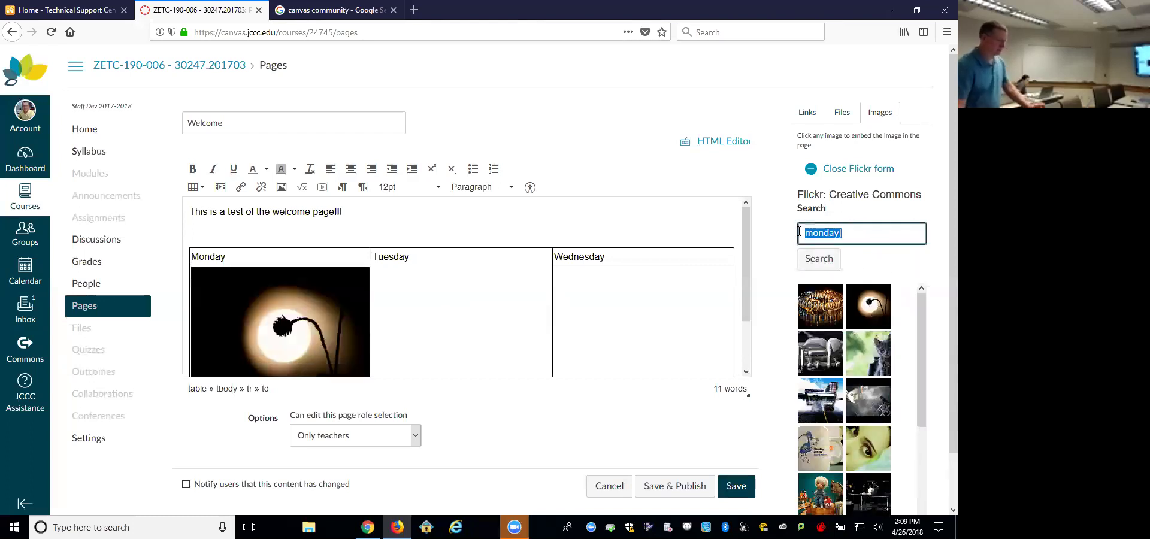
{"action": "type", "text": "Tude"}
{"action": "key", "text": "BackSpace"}
{"action": "key", "text": "BackSpace"}
{"action": "key", "text": "BackSpace"}
{"action": "key", "text": "BackSpace"}
{"action": "type", "text": "T"}
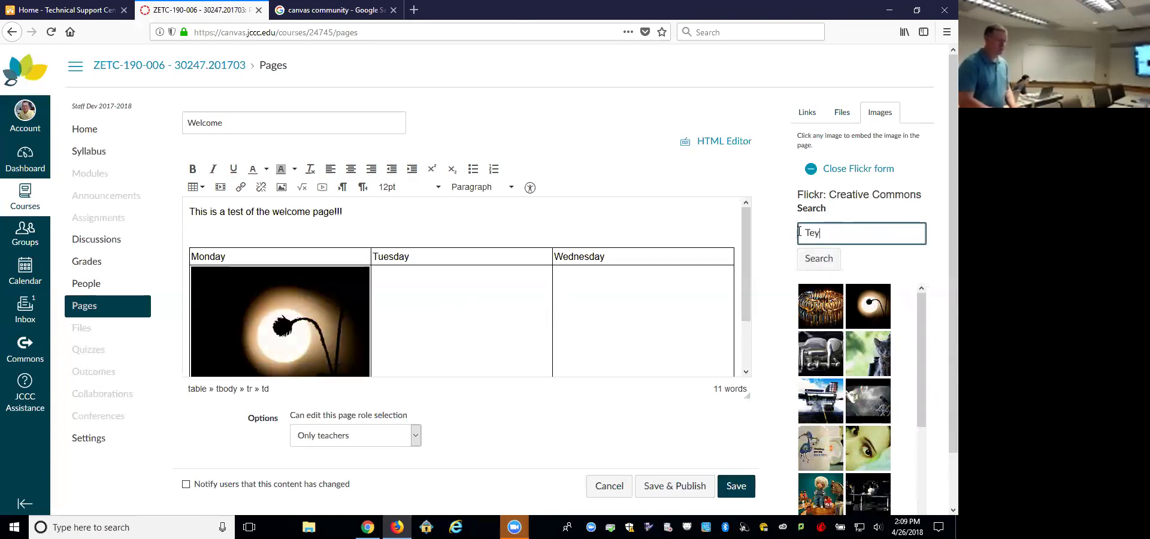
{"action": "type", "text": "y"}
{"action": "key", "text": "BackSpace"}
{"action": "type", "text": "ues"}
{"action": "key", "text": "BackSpace"}
{"action": "type", "text": "sday"}
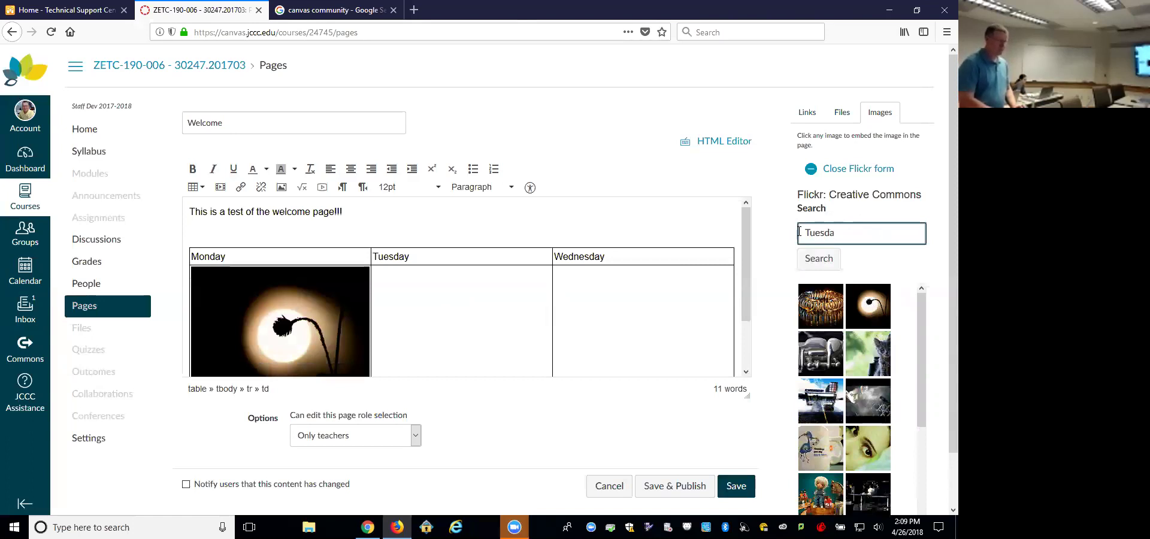
{"action": "key", "text": "Return"}
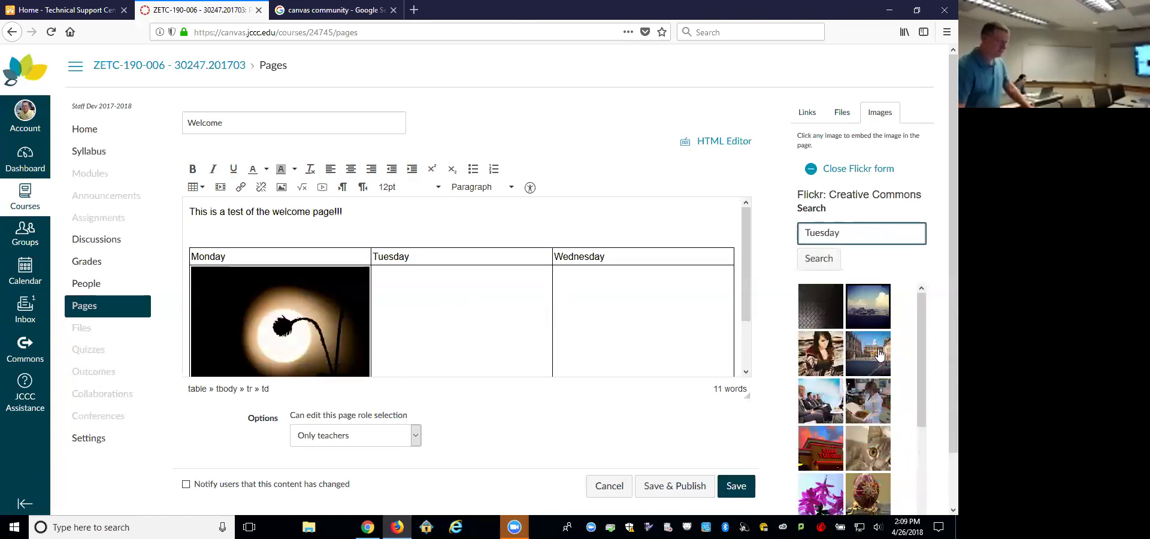
Step: Insert the building photo into the Tuesday cell and add the Ruby Tuesday photo
{"action": "left_click", "coordinate": [878, 352]}
{"action": "left_click", "coordinate": [359, 370]}
{"action": "key", "text": "Delete"}
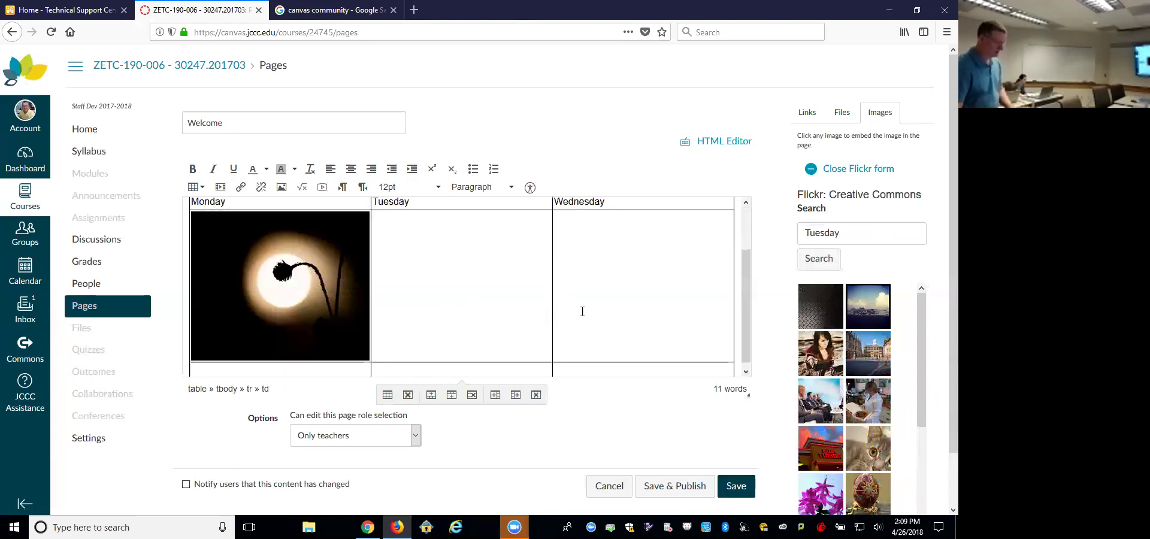
{"action": "left_click", "coordinate": [868, 354]}
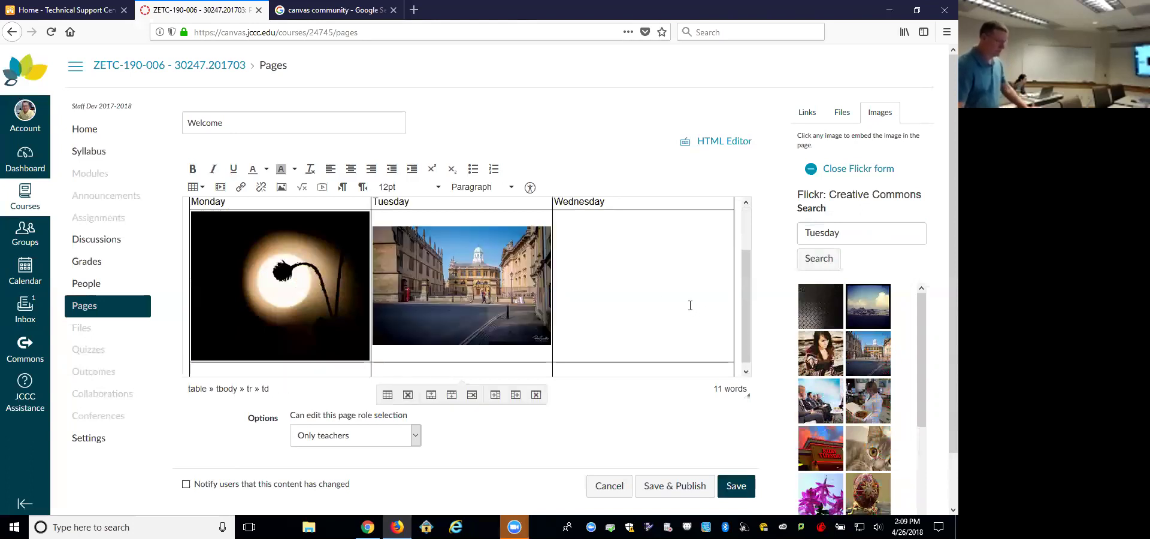
{"action": "left_click", "coordinate": [825, 453]}
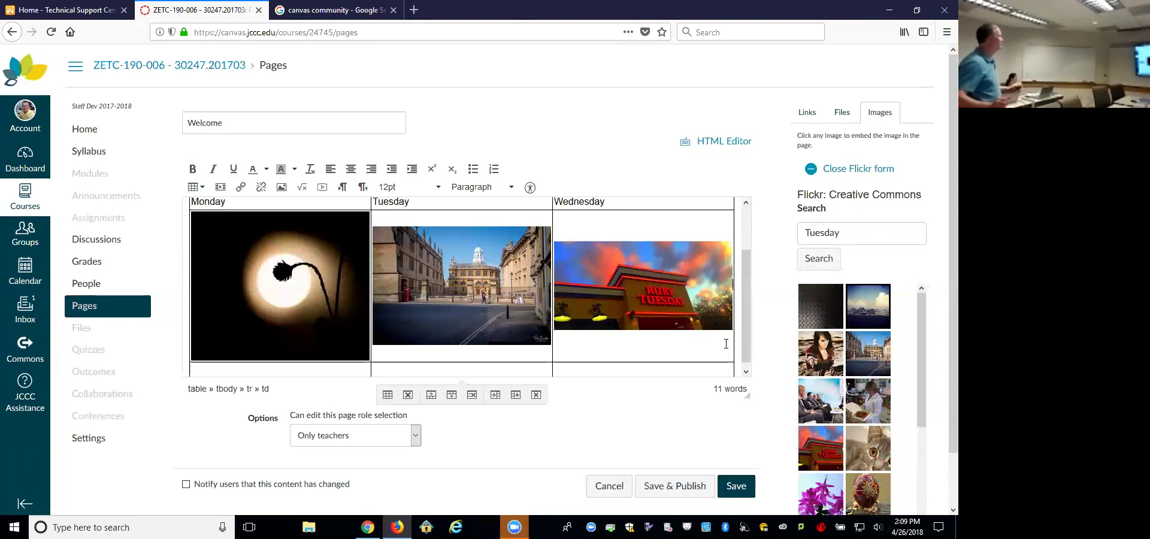
Step: Delete the building photo and drag the Ruby Tuesday photo into the Tuesday cell
{"action": "scroll", "coordinate": [725, 344], "scroll_direction": "up", "scroll_amount": 2}
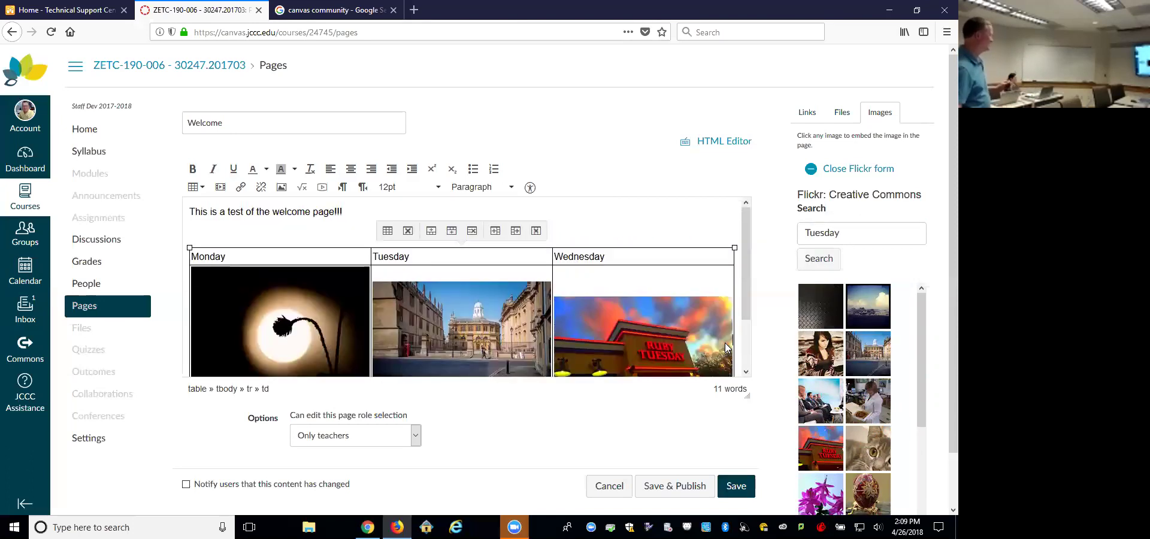
{"action": "left_click", "coordinate": [685, 216]}
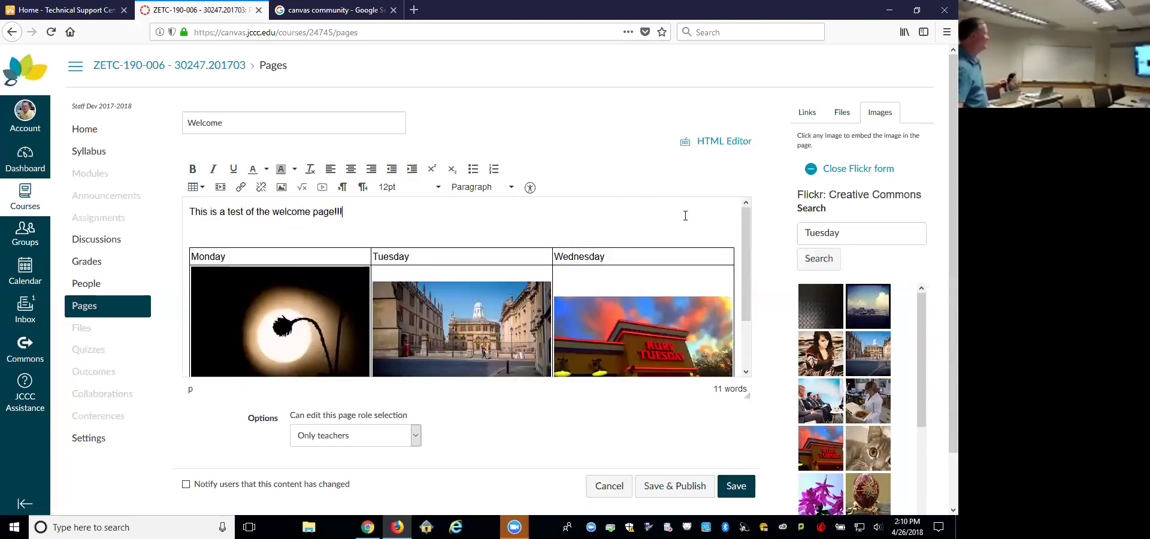
{"action": "left_click", "coordinate": [480, 337]}
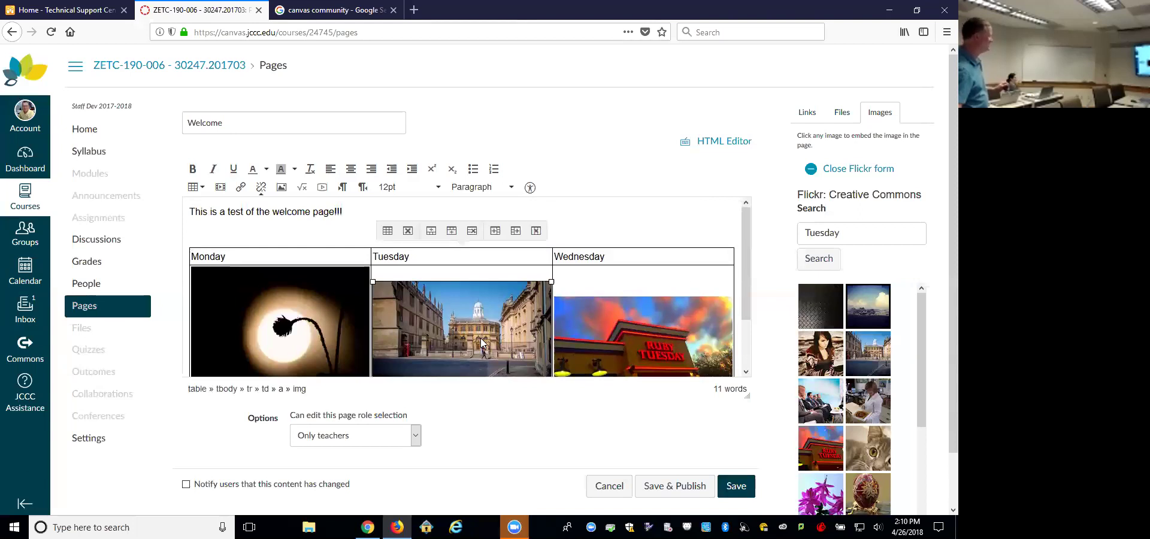
{"action": "key", "text": "Delete"}
{"action": "left_click_drag", "start_coordinate": [646, 372], "coordinate": [471, 349]}
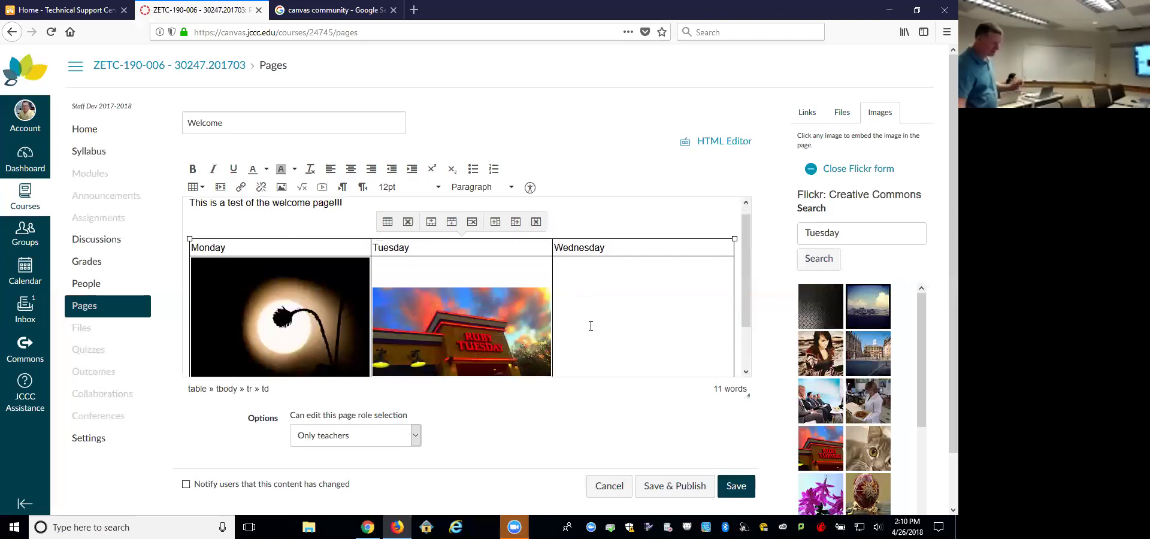
Step: Search Flickr for 'wednesday' and embed the black pug photo in the Wednesday cell
{"action": "left_click_drag", "start_coordinate": [851, 233], "coordinate": [786, 231]}
{"action": "type", "text": "wed"}
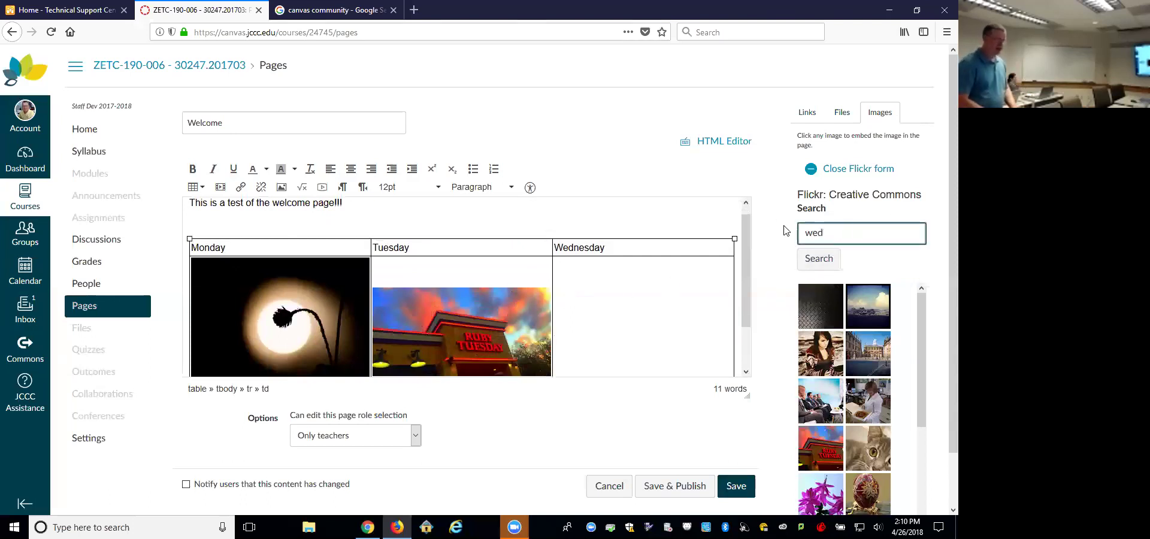
{"action": "type", "text": "nesday"}
{"action": "key", "text": "Return"}
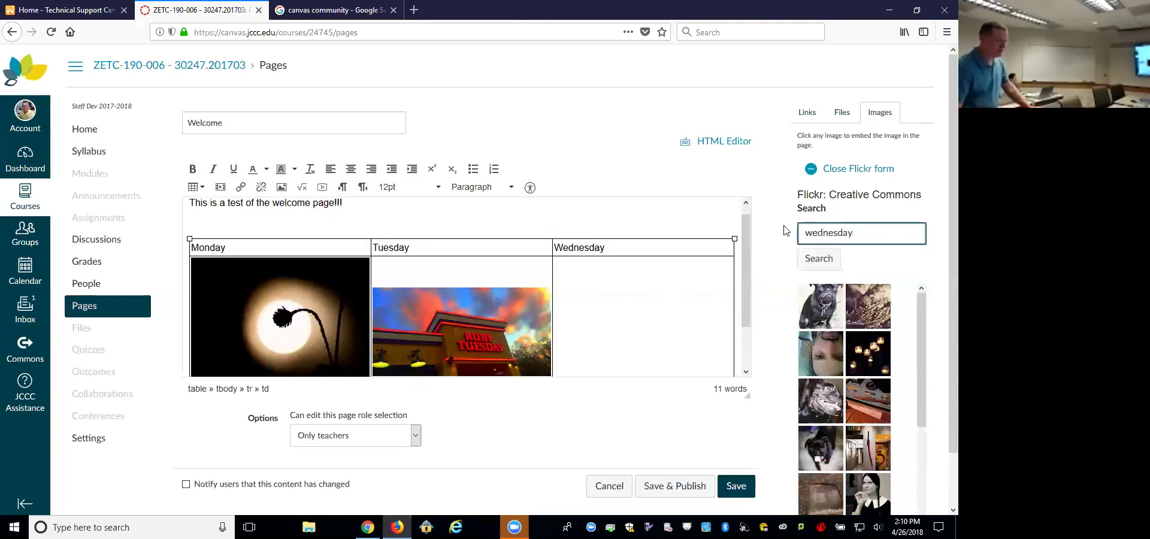
{"action": "left_click", "coordinate": [813, 315]}
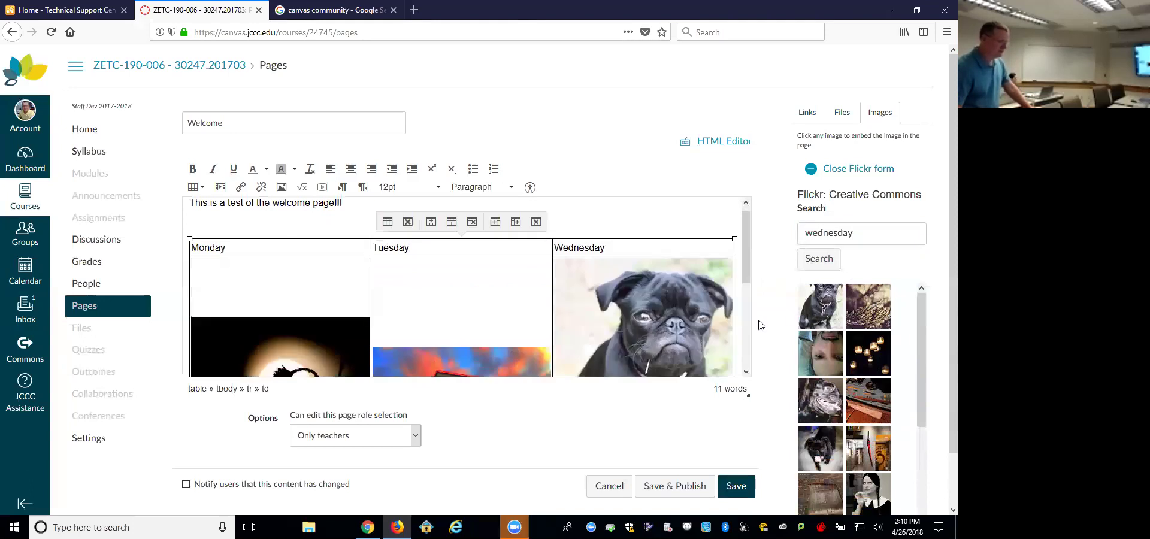
Step: Enlarge the editing area and shrink the pug photo to fit its cell
{"action": "left_click_drag", "start_coordinate": [747, 396], "coordinate": [746, 496]}
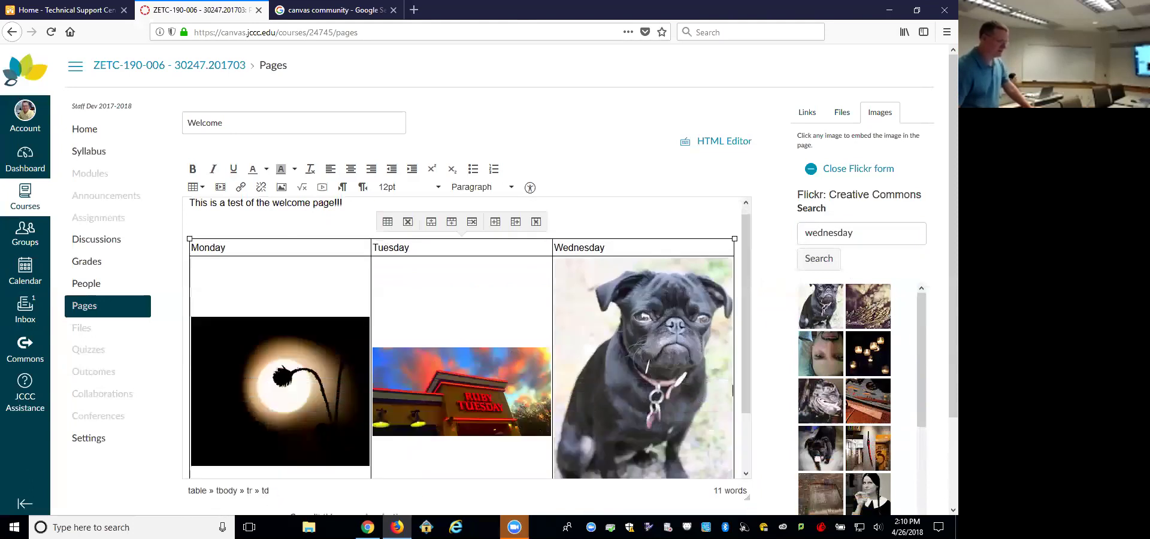
{"action": "scroll", "coordinate": [742, 401], "scroll_direction": "down", "scroll_amount": 1}
{"action": "left_click", "coordinate": [681, 383]}
{"action": "left_click_drag", "start_coordinate": [555, 233], "coordinate": [630, 344]}
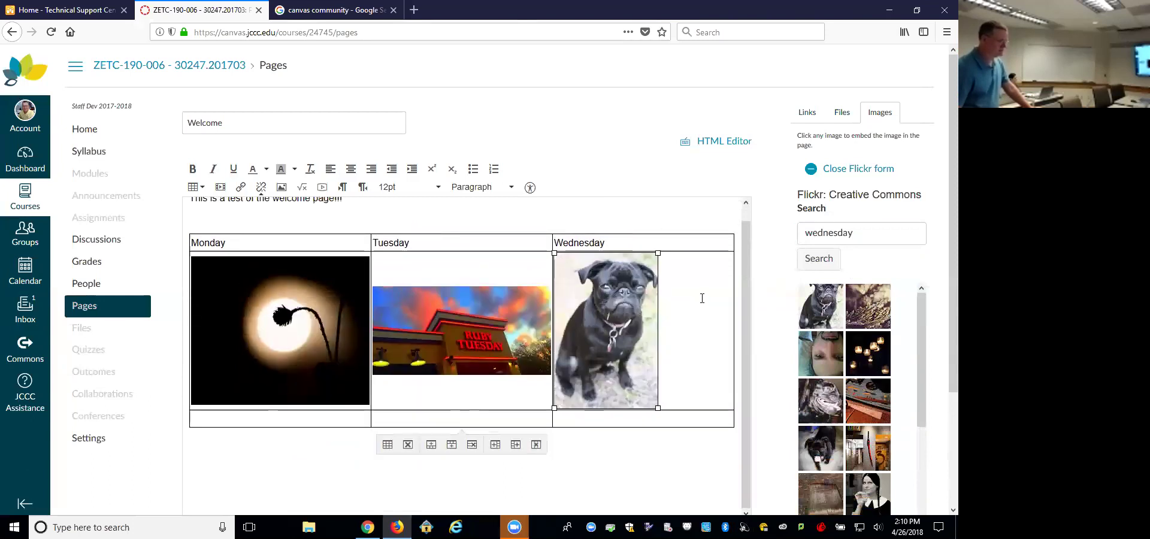
{"action": "scroll", "coordinate": [474, 219], "scroll_direction": "up", "scroll_amount": 1}
{"action": "left_click", "coordinate": [408, 212]}
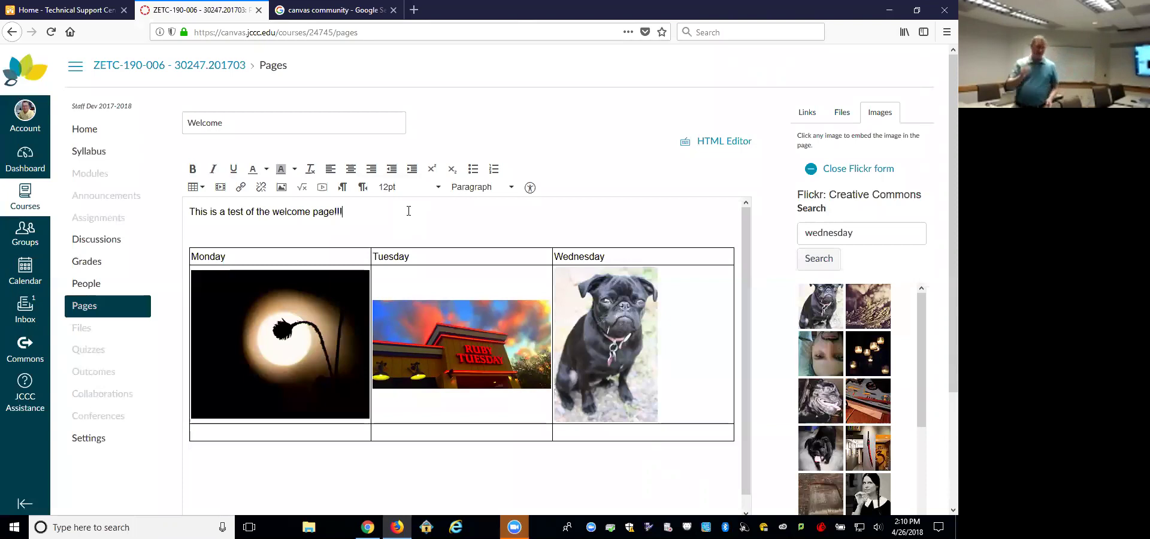
Step: Show the Links sidebar beside the editor and expand its empty Modules section
{"action": "left_click", "coordinate": [807, 113]}
{"action": "left_click", "coordinate": [806, 331]}
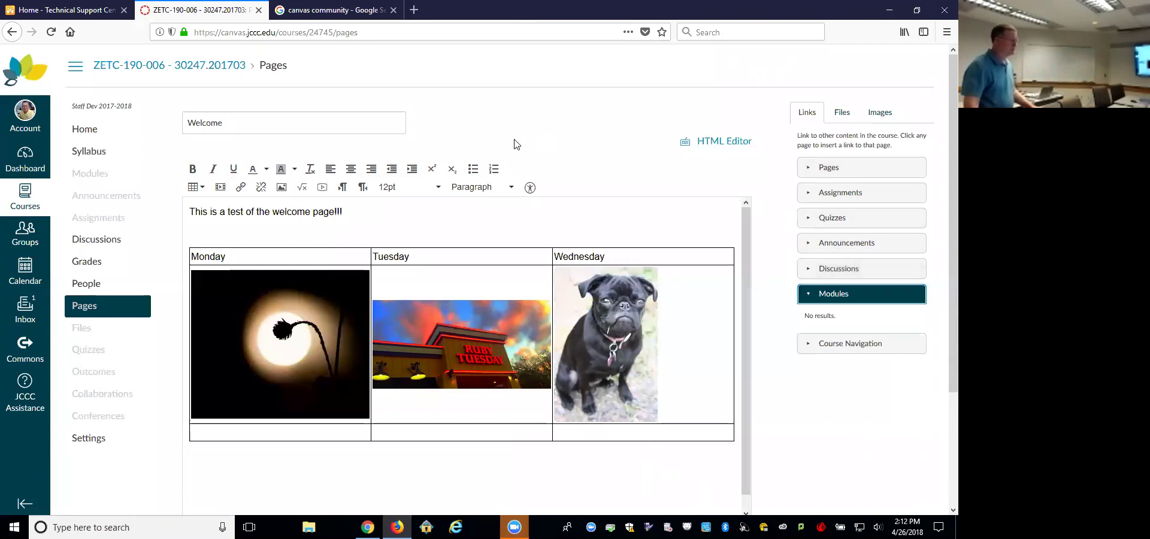
{"action": "scroll", "coordinate": [606, 150], "scroll_direction": "down", "scroll_amount": 2}
Step: Save the Welcome page with its Monday–Wednesday image table
{"action": "scroll", "coordinate": [606, 150], "scroll_direction": "down", "scroll_amount": 2}
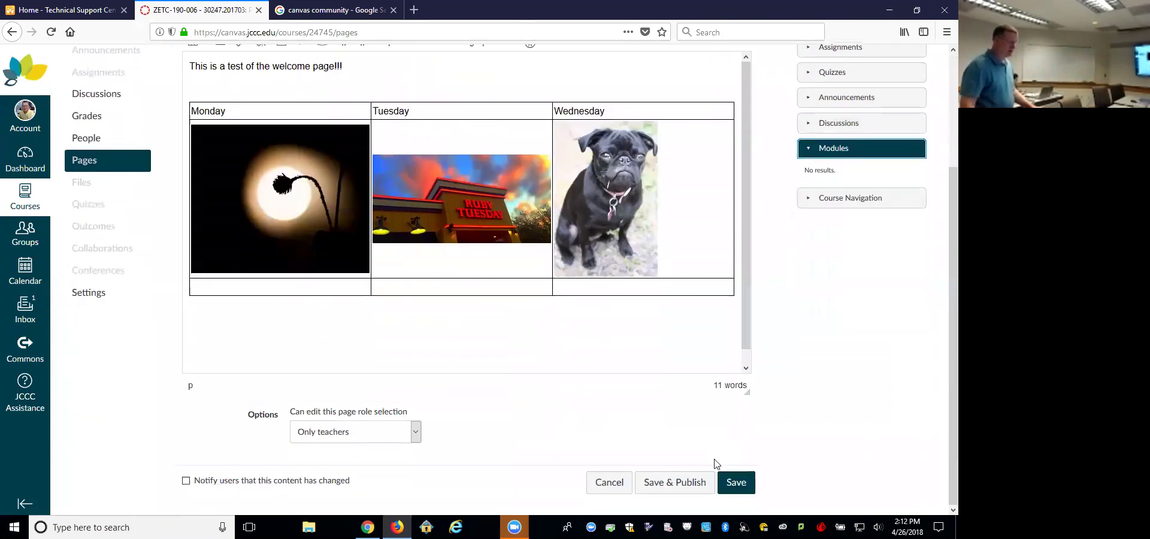
{"action": "left_click", "coordinate": [737, 482]}
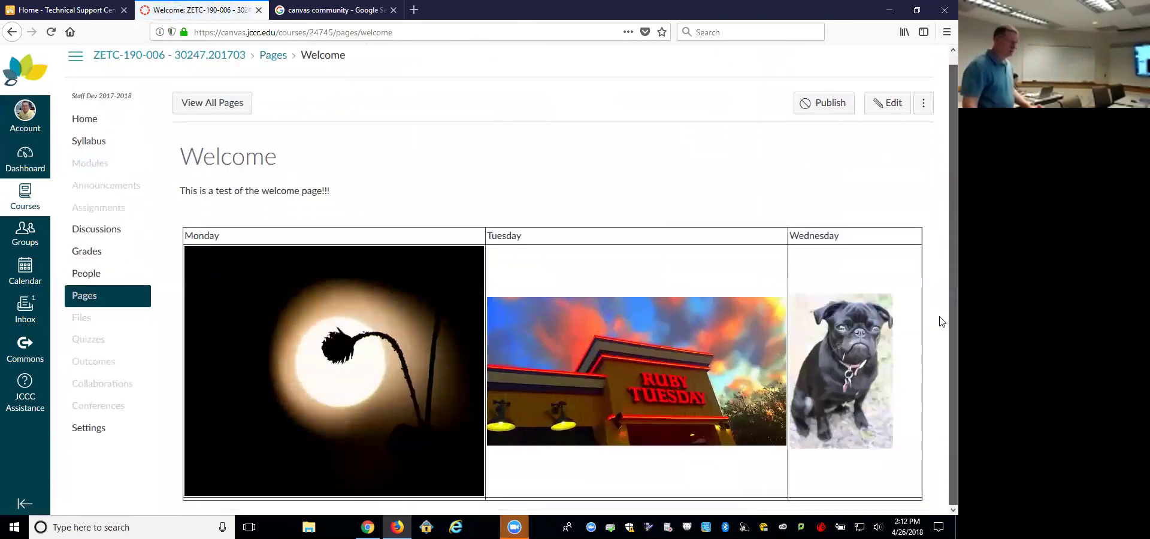
{"action": "left_click_drag", "start_coordinate": [939, 288], "coordinate": [938, 181]}
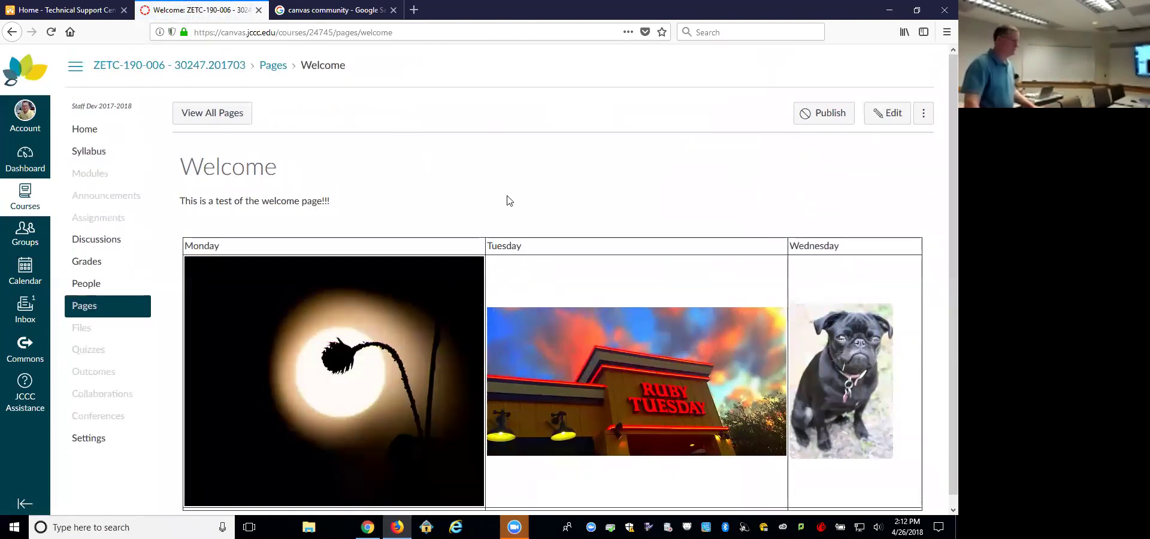
Step: Open the Monday photo's Flickr source page, then return and reopen the Welcome page for editing
{"action": "left_click", "coordinate": [299, 343]}
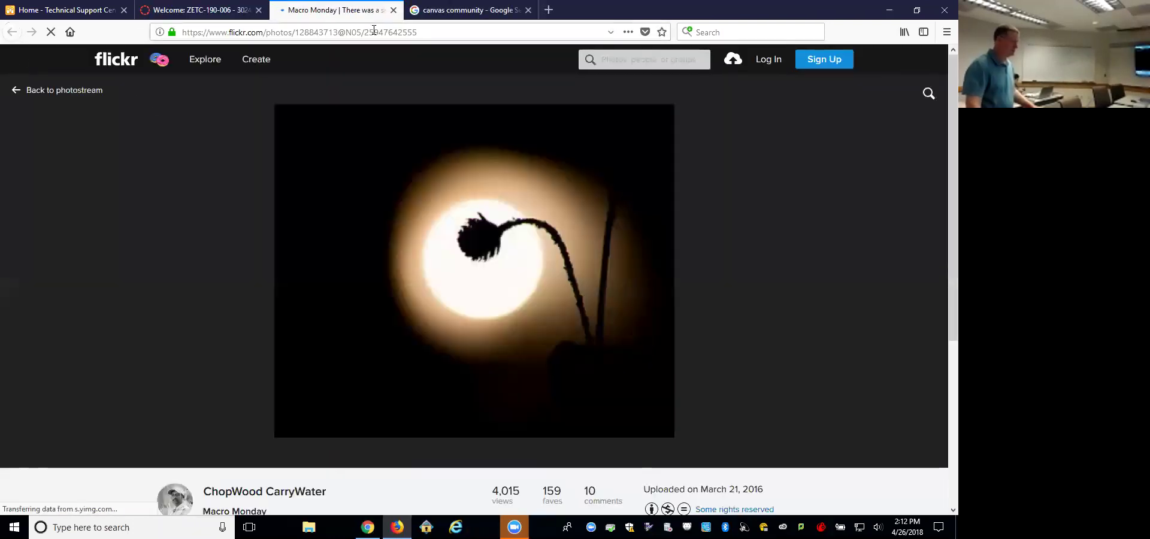
{"action": "left_click", "coordinate": [200, 11]}
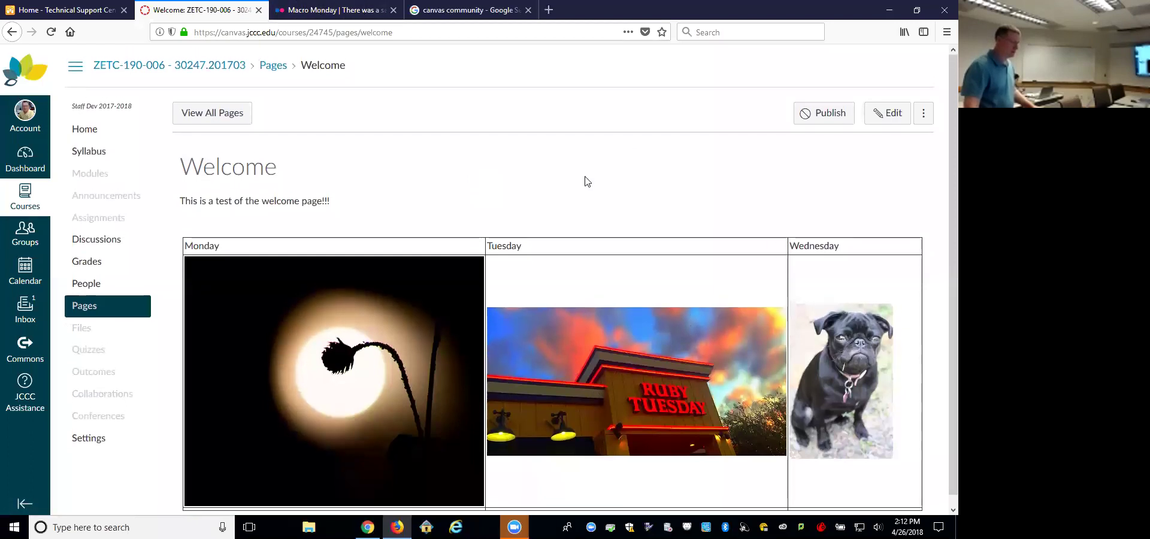
{"action": "left_click", "coordinate": [886, 114]}
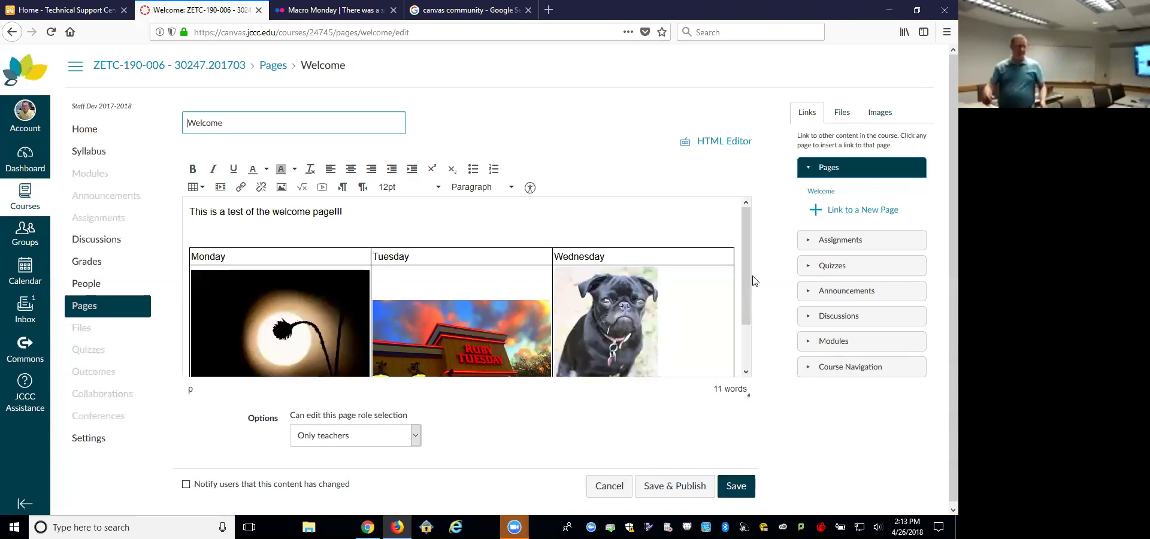
Step: Check that new image uploads go to course files, then leave the editor for the Dashboard
{"action": "left_click", "coordinate": [868, 118]}
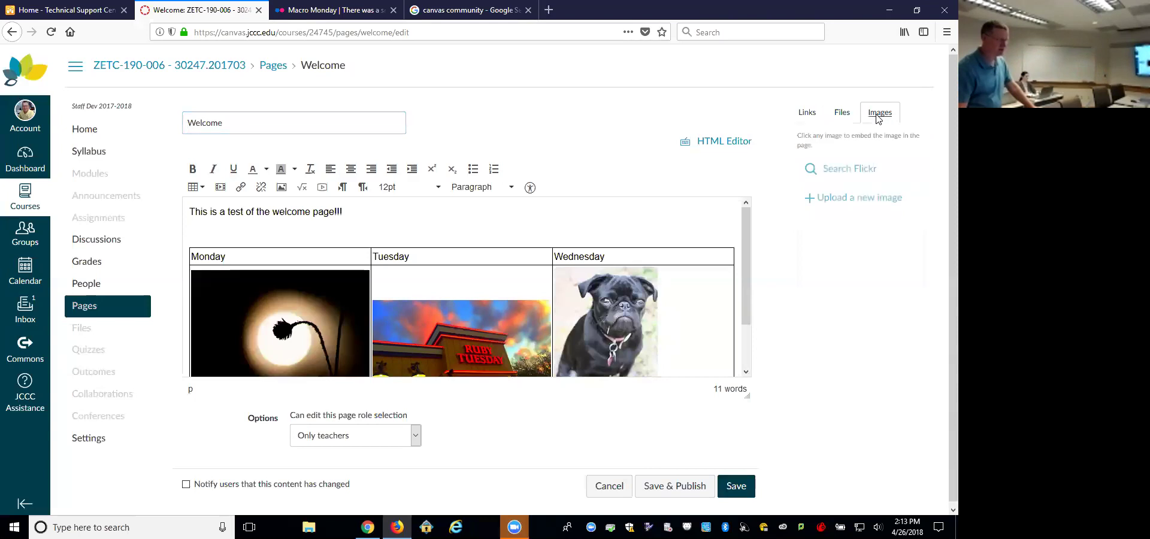
{"action": "left_click", "coordinate": [856, 203]}
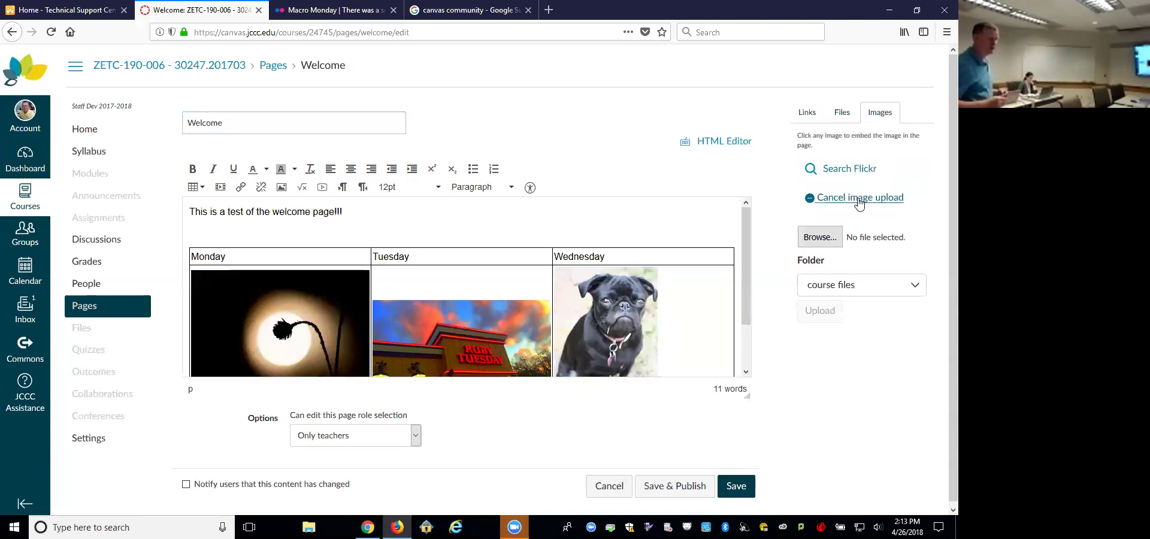
{"action": "left_click", "coordinate": [915, 291]}
{"action": "left_click", "coordinate": [917, 267]}
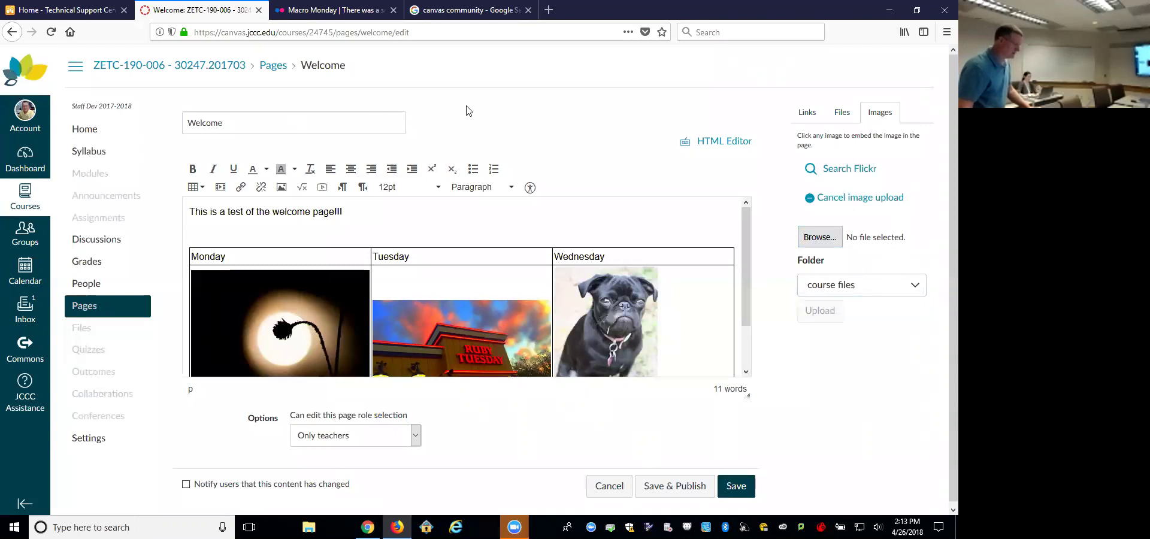
{"action": "left_click", "coordinate": [30, 162]}
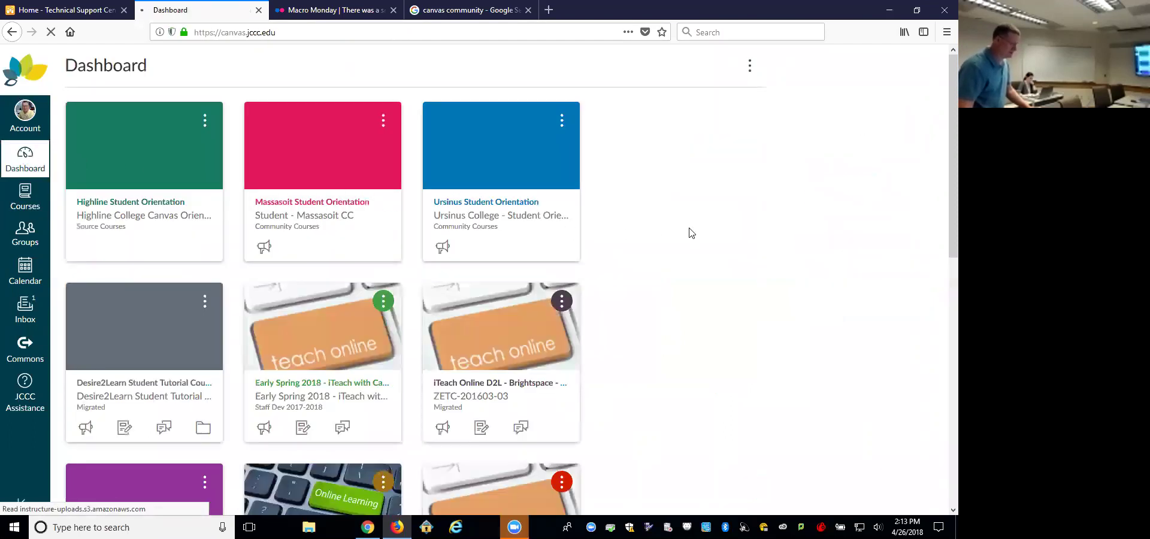
Step: Open the JCCC Student Tutorial Course card and look through its Tutorial Modules home page
{"action": "scroll", "coordinate": [692, 232], "scroll_direction": "down", "scroll_amount": 6}
{"action": "scroll", "coordinate": [692, 233], "scroll_direction": "up", "scroll_amount": 6}
{"action": "scroll", "coordinate": [693, 237], "scroll_direction": "down", "scroll_amount": 1}
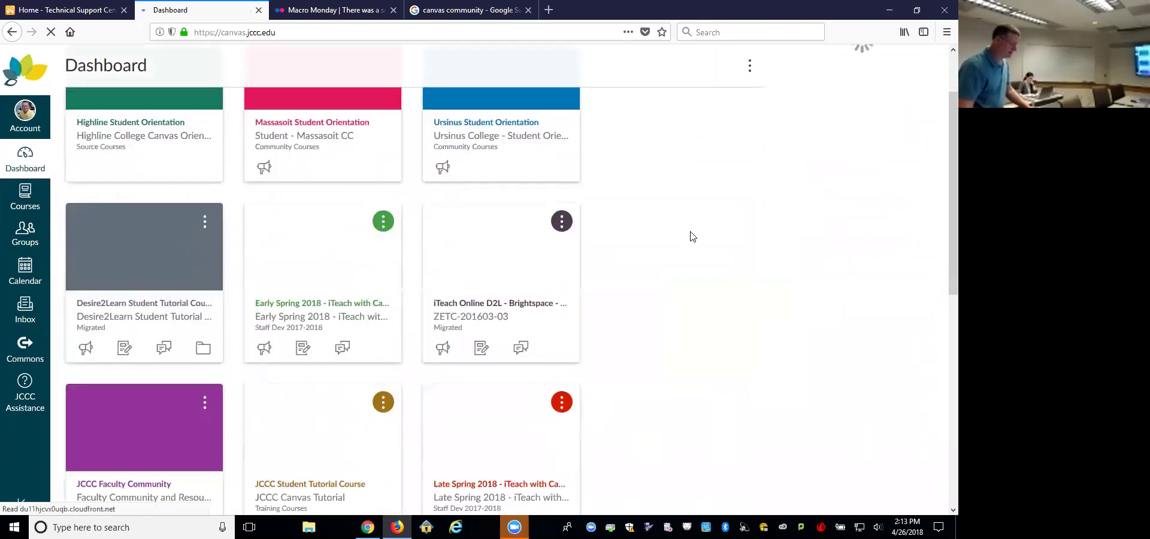
{"action": "scroll", "coordinate": [691, 237], "scroll_direction": "down", "scroll_amount": 4}
{"action": "scroll", "coordinate": [692, 237], "scroll_direction": "up", "scroll_amount": 5}
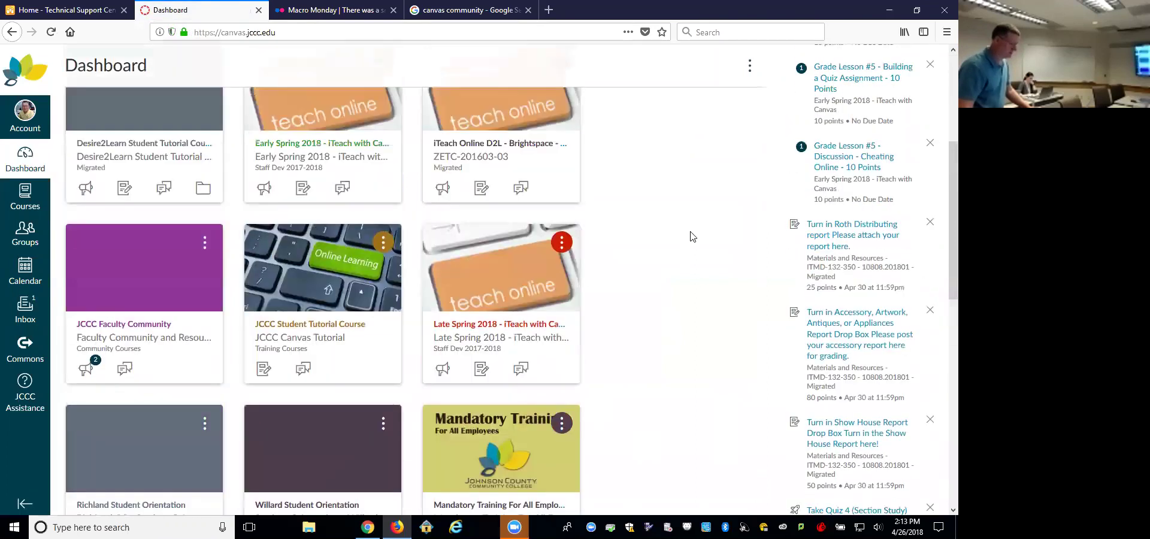
{"action": "scroll", "coordinate": [692, 237], "scroll_direction": "down", "scroll_amount": 8}
{"action": "scroll", "coordinate": [691, 237], "scroll_direction": "up", "scroll_amount": 4}
{"action": "scroll", "coordinate": [692, 237], "scroll_direction": "up", "scroll_amount": 5}
{"action": "scroll", "coordinate": [607, 282], "scroll_direction": "down", "scroll_amount": 3}
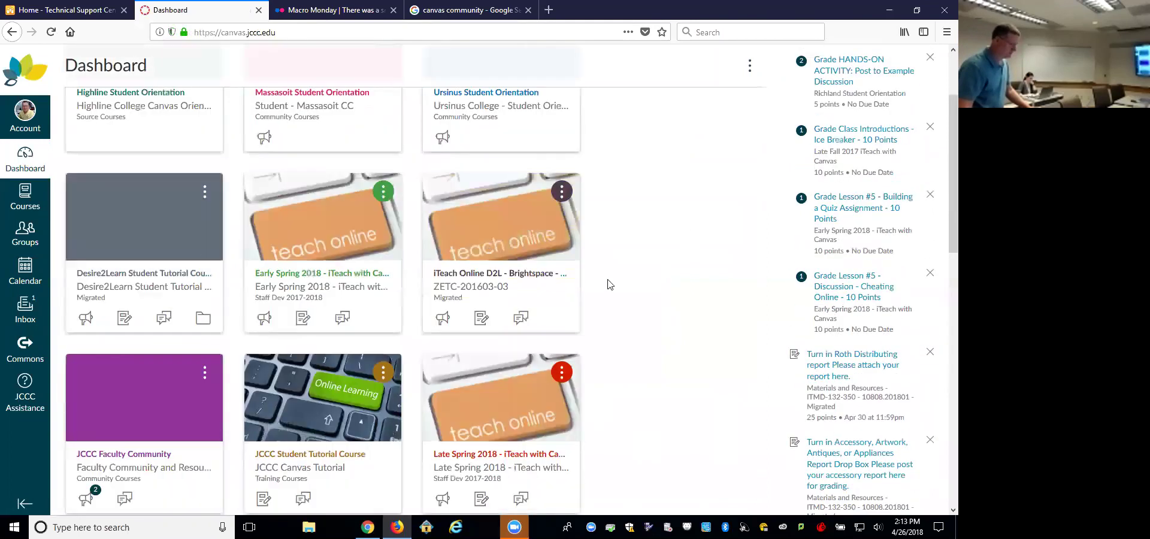
{"action": "left_click", "coordinate": [304, 298]}
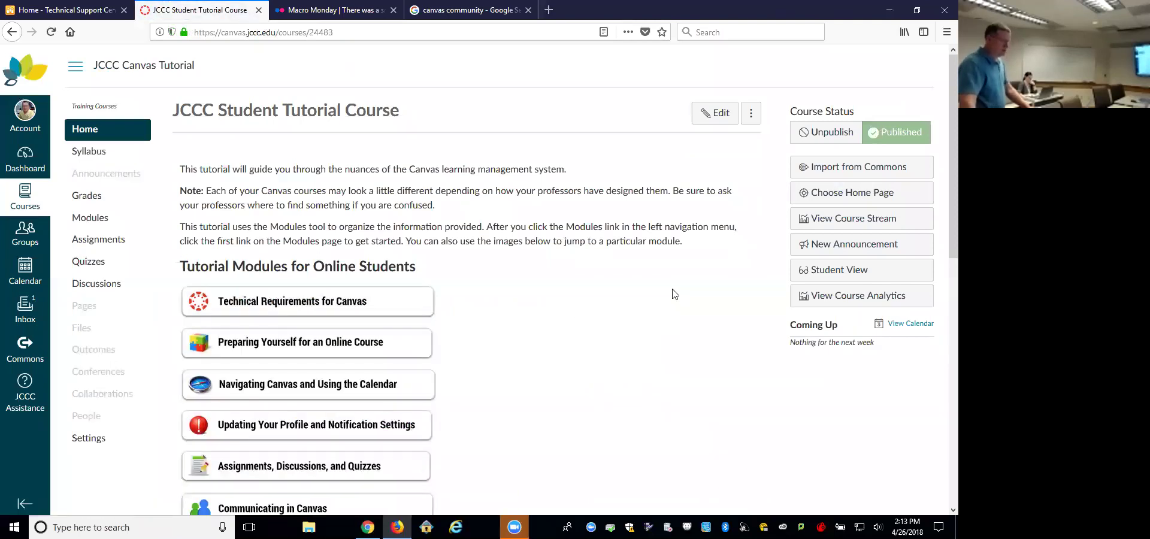
{"action": "scroll", "coordinate": [679, 295], "scroll_direction": "down", "scroll_amount": 3}
{"action": "scroll", "coordinate": [680, 295], "scroll_direction": "down", "scroll_amount": 6}
{"action": "scroll", "coordinate": [681, 299], "scroll_direction": "up", "scroll_amount": 9}
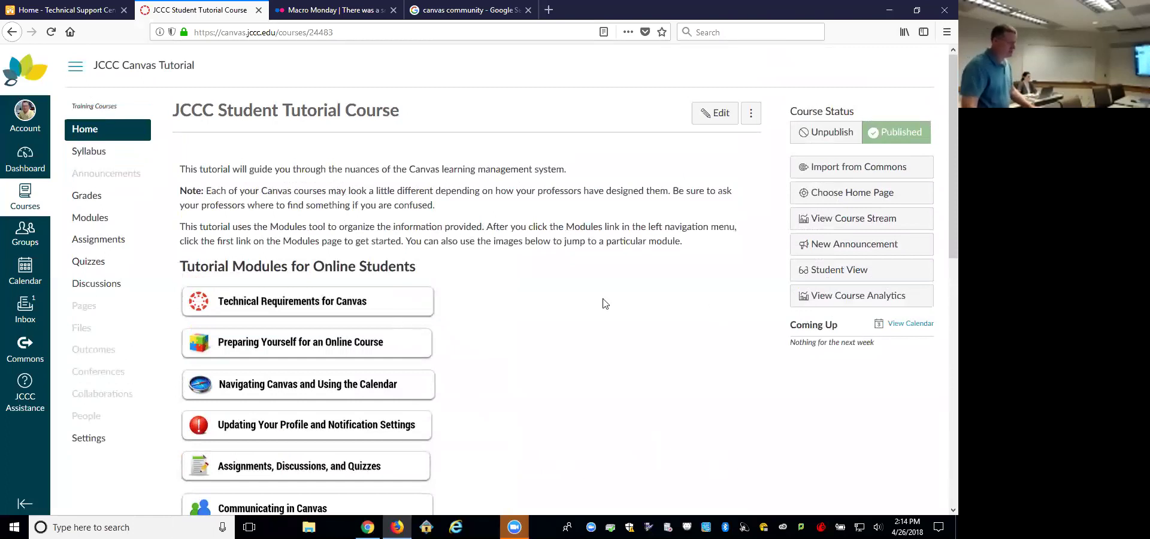
{"action": "scroll", "coordinate": [562, 309], "scroll_direction": "down", "scroll_amount": 8}
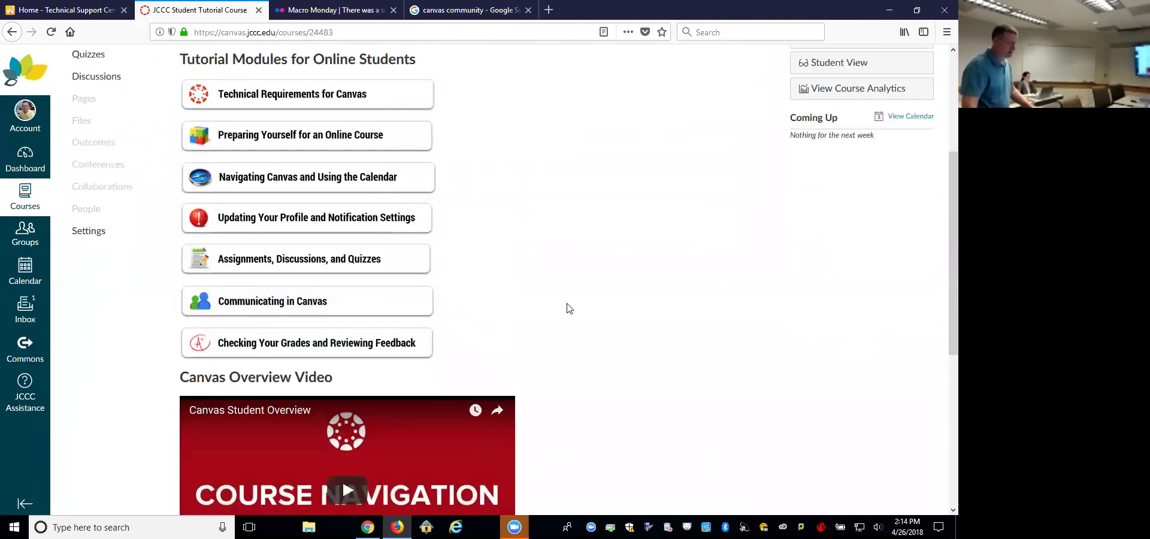
{"action": "scroll", "coordinate": [587, 307], "scroll_direction": "up", "scroll_amount": 8}
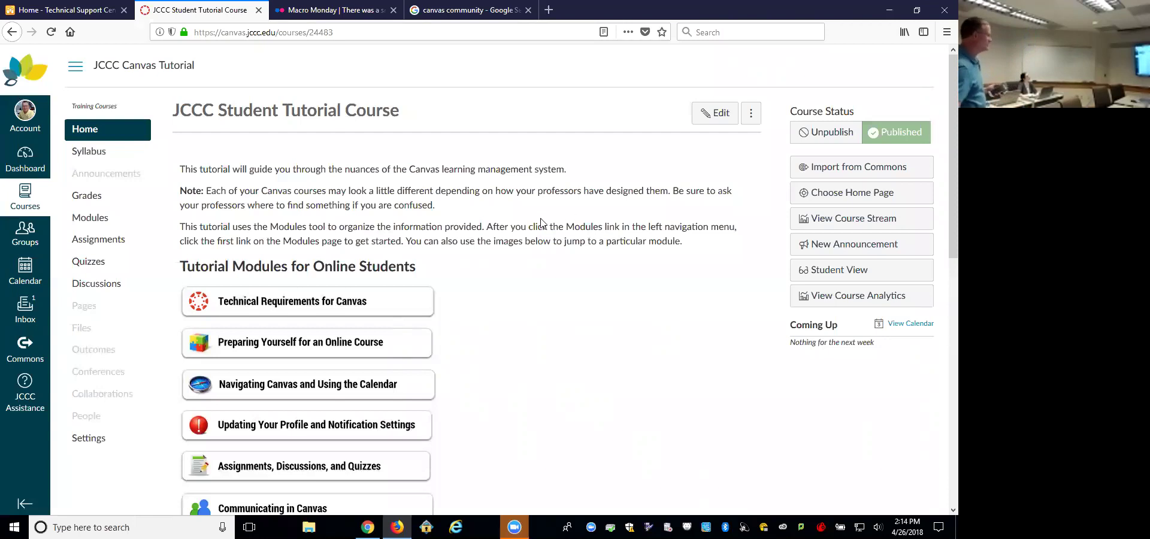
{"action": "scroll", "coordinate": [517, 377], "scroll_direction": "down", "scroll_amount": 3}
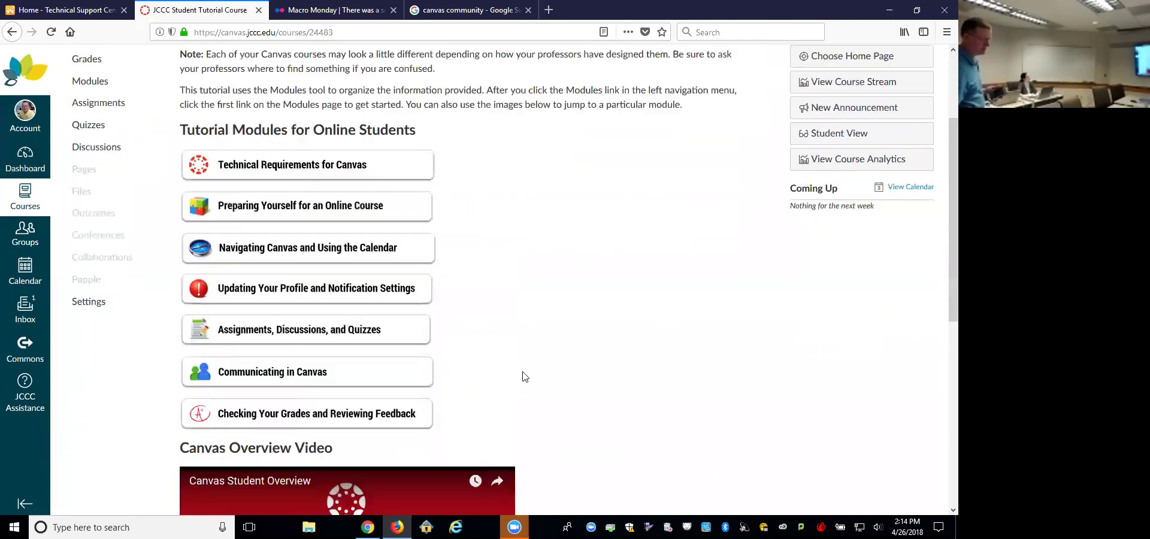
{"action": "scroll", "coordinate": [521, 374], "scroll_direction": "up", "scroll_amount": 3}
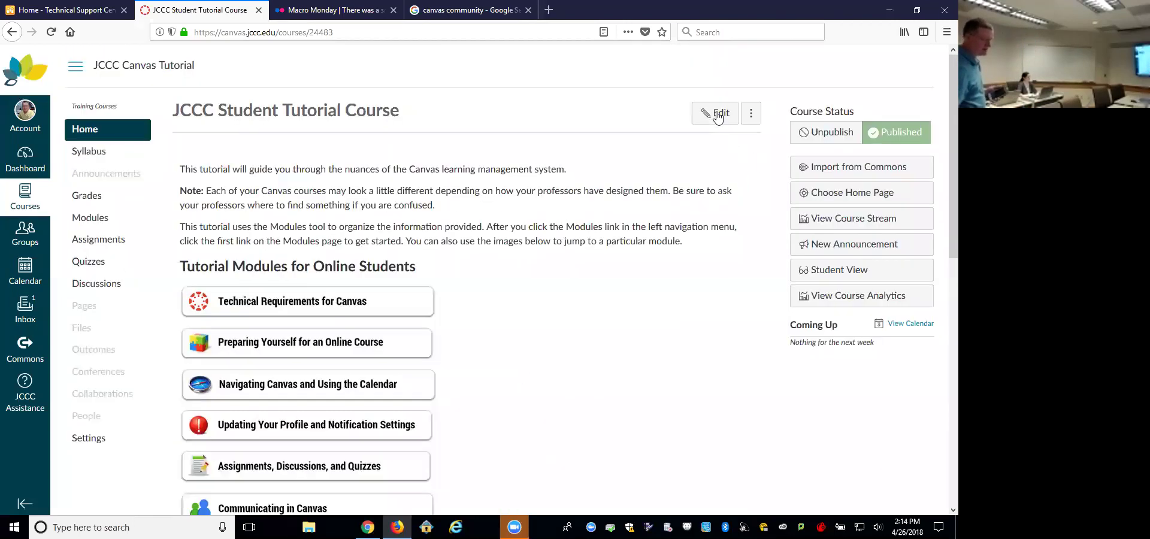
Step: Edit the JCCC Welcome Page and scroll the editor down to the Short "How To" Videos links
{"action": "left_click", "coordinate": [718, 117]}
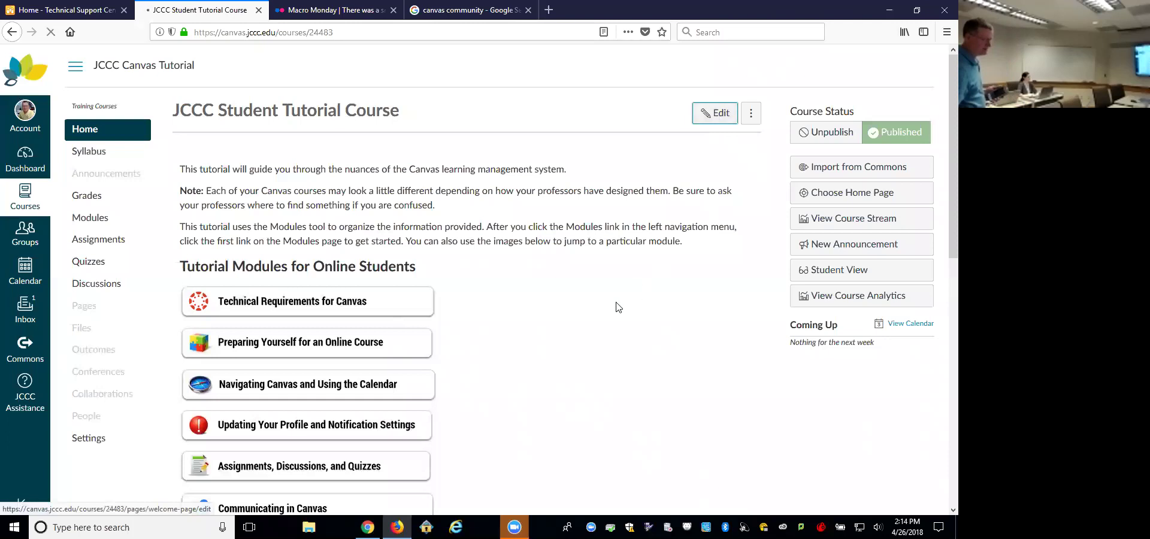
{"action": "left_click_drag", "start_coordinate": [745, 222], "coordinate": [745, 243]}
{"action": "scroll", "coordinate": [746, 246], "scroll_direction": "down", "scroll_amount": 10}
{"action": "left_click_drag", "start_coordinate": [745, 210], "coordinate": [737, 234]}
{"action": "left_click", "coordinate": [407, 305]}
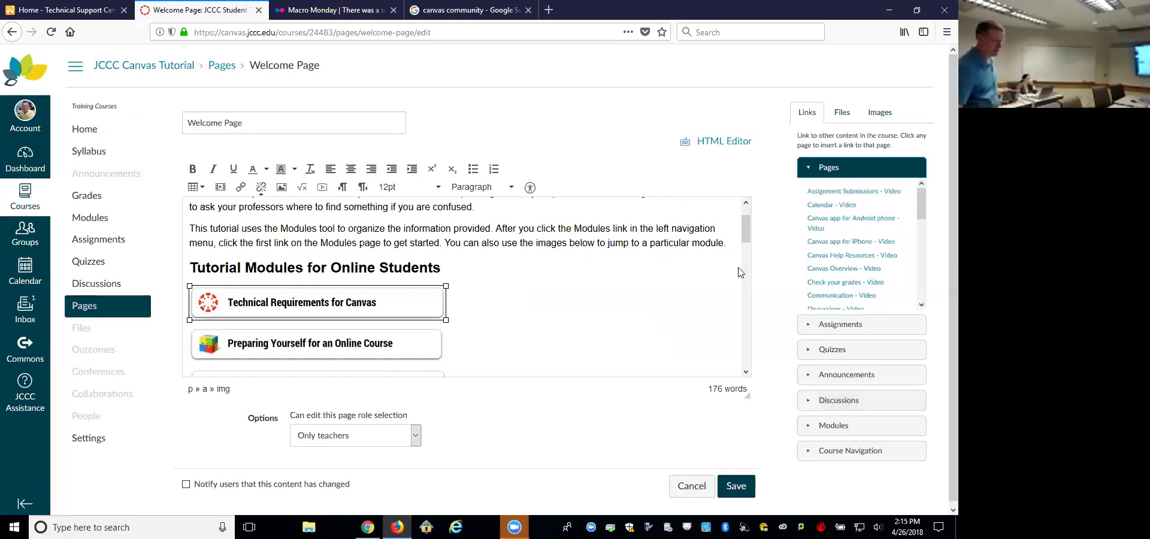
{"action": "scroll", "coordinate": [749, 254], "scroll_direction": "down", "scroll_amount": 1}
{"action": "left_click_drag", "start_coordinate": [748, 254], "coordinate": [731, 351]}
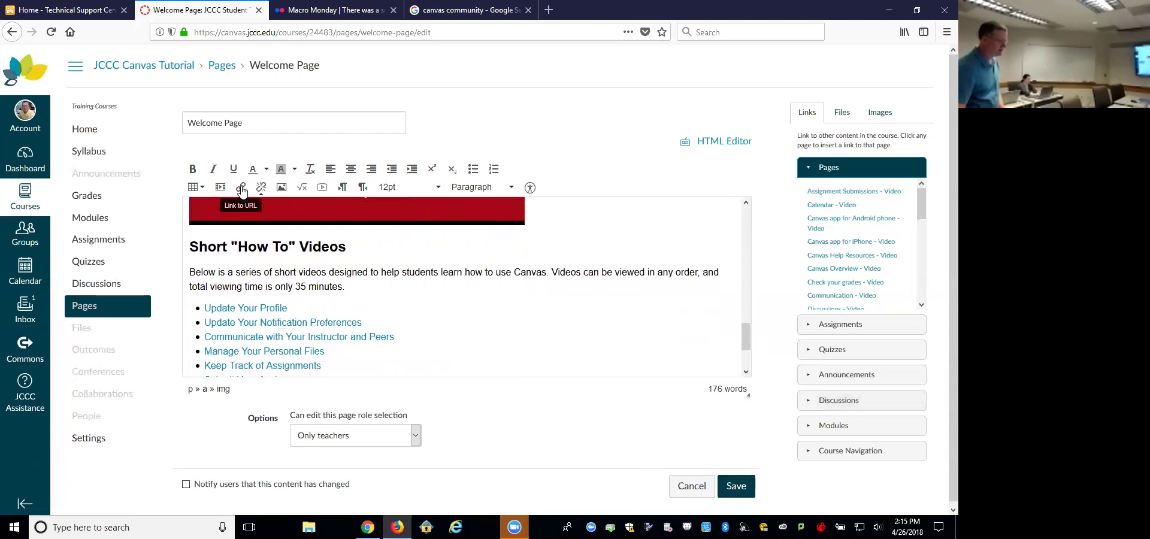
Step: Set the Update Your Profile link's target to New window, then cancel the link settings
{"action": "left_click_drag", "start_coordinate": [288, 308], "coordinate": [211, 310]}
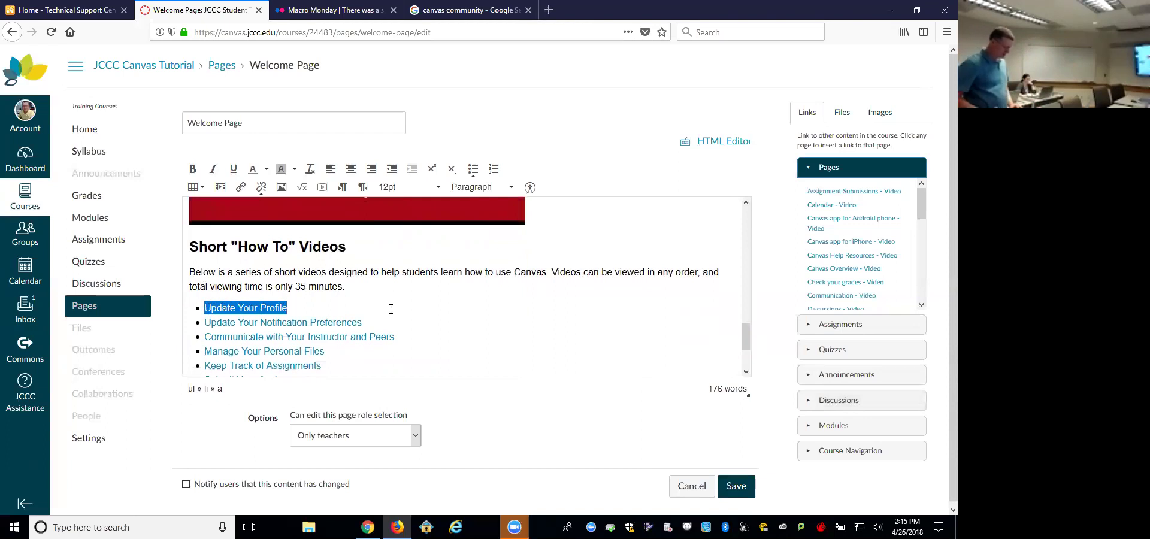
{"action": "key", "text": "ctrl+k"}
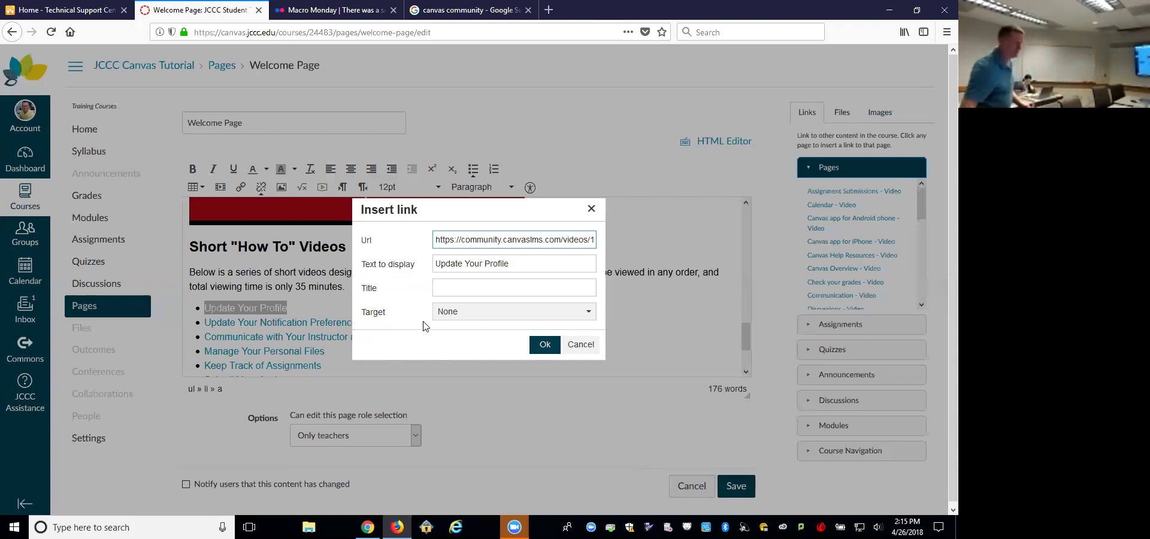
{"action": "left_click", "coordinate": [582, 314]}
{"action": "left_click", "coordinate": [502, 352]}
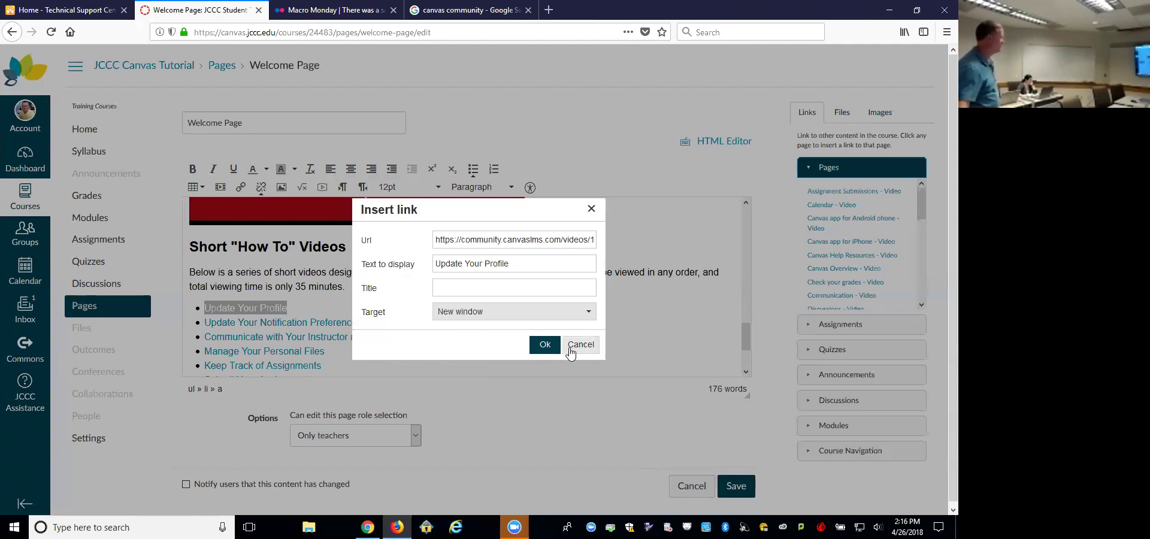
{"action": "left_click", "coordinate": [546, 344]}
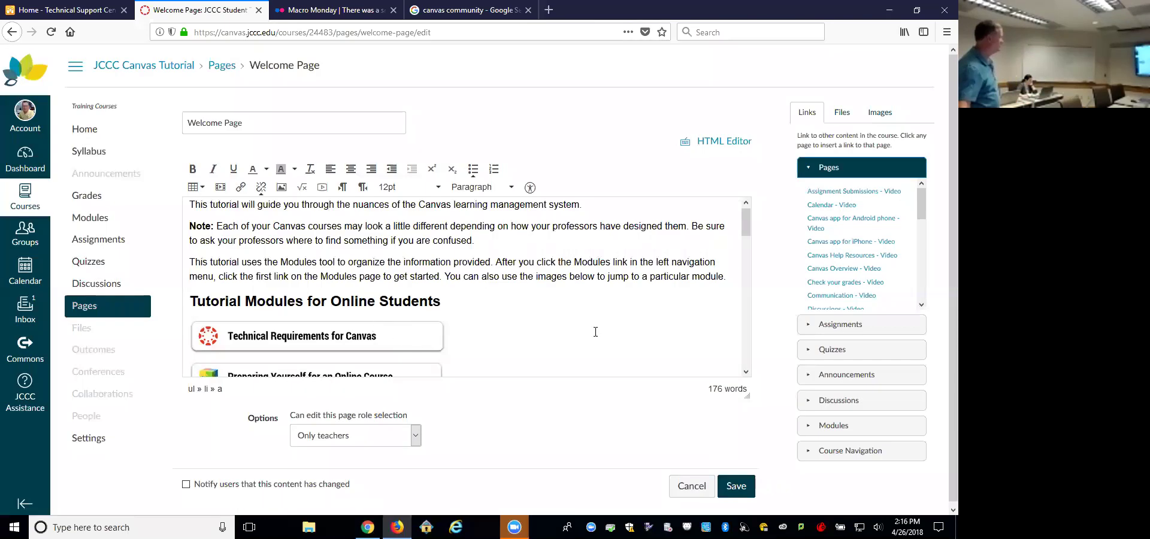
Step: Select the Communicate with Your Instructor and Peers link, then head to course Settings
{"action": "scroll", "coordinate": [595, 331], "scroll_direction": "down", "scroll_amount": 10}
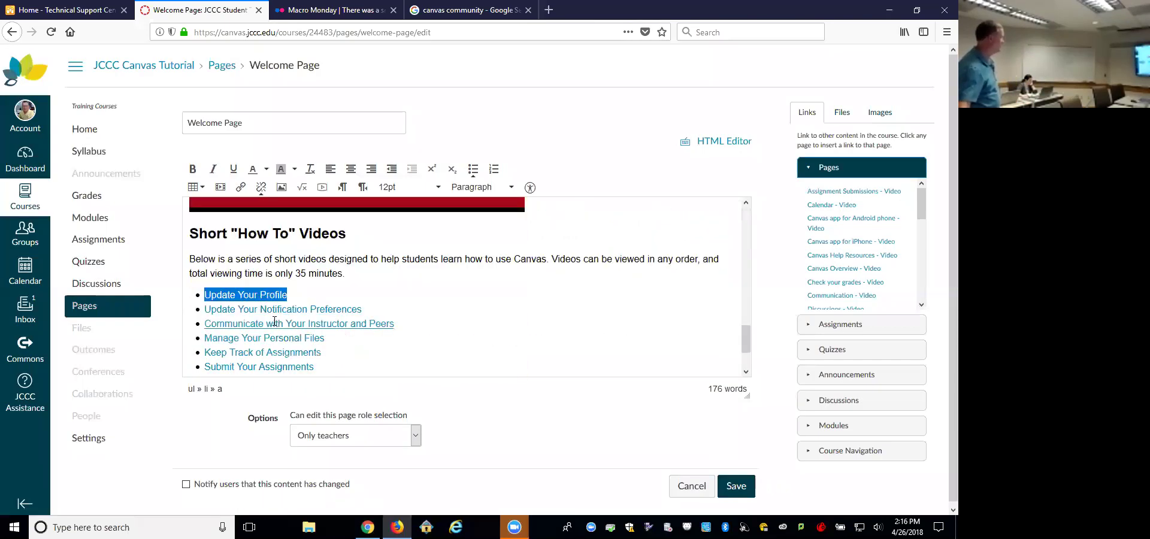
{"action": "left_click_drag", "start_coordinate": [206, 324], "coordinate": [412, 326]}
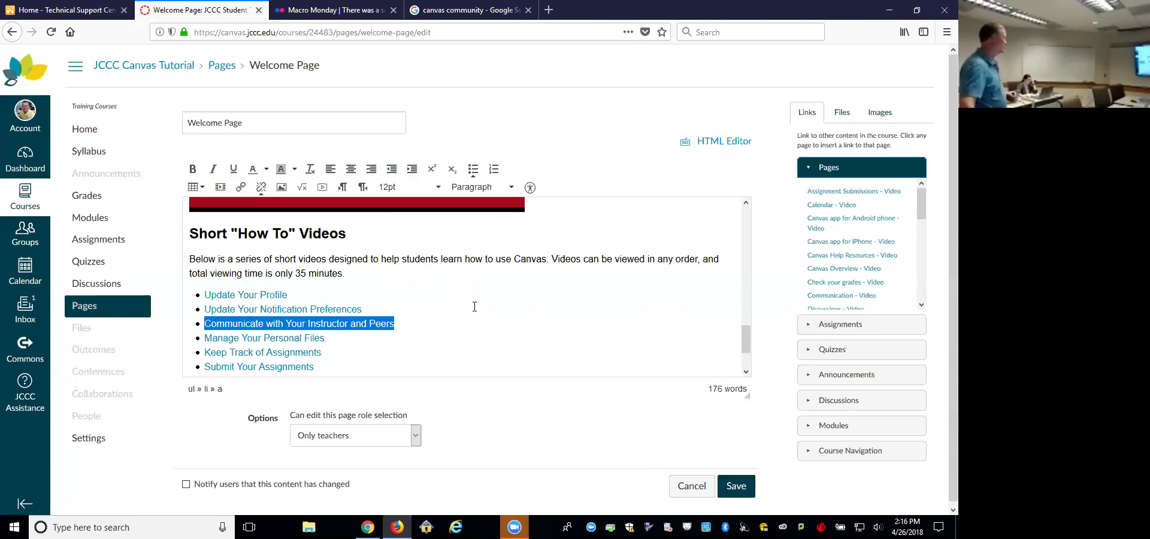
{"action": "scroll", "coordinate": [475, 306], "scroll_direction": "up", "scroll_amount": 5}
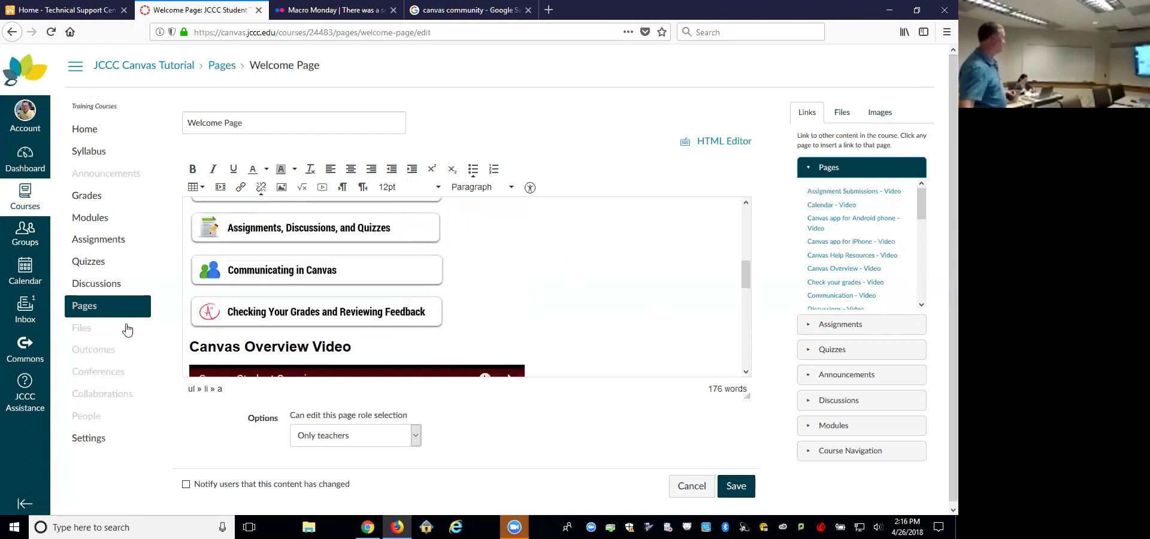
{"action": "left_click", "coordinate": [94, 438]}
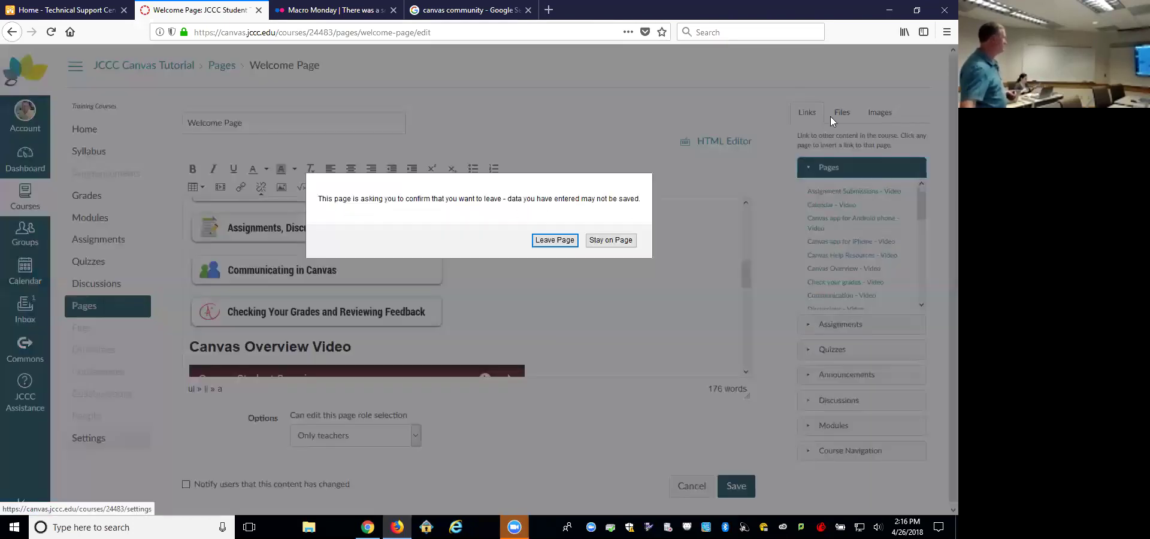
Step: Leave the editor without saving and browse the course Modules as a student before returning Home
{"action": "left_click", "coordinate": [534, 241]}
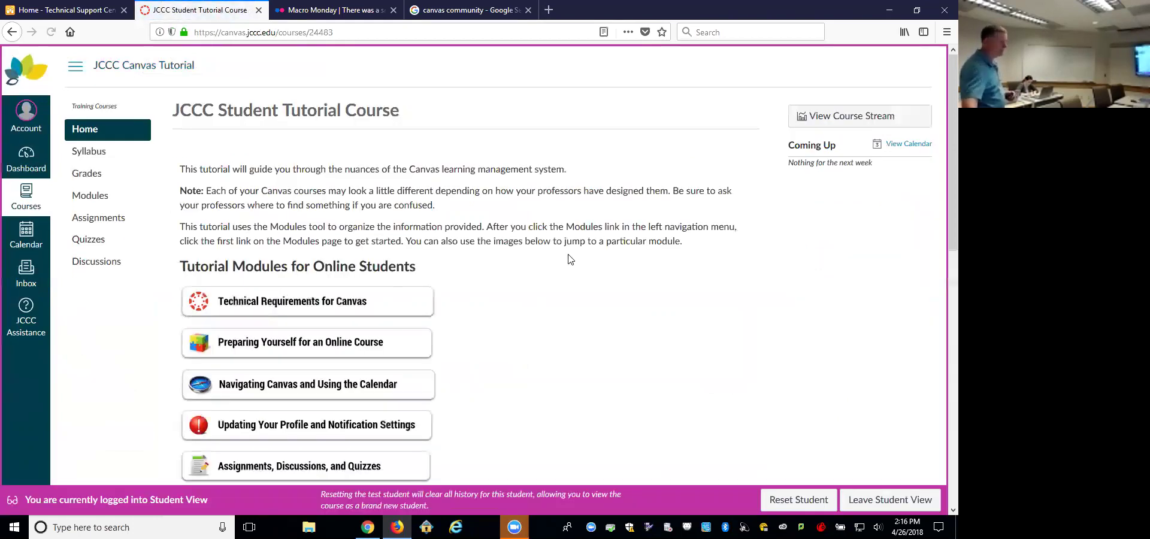
{"action": "left_click", "coordinate": [362, 308]}
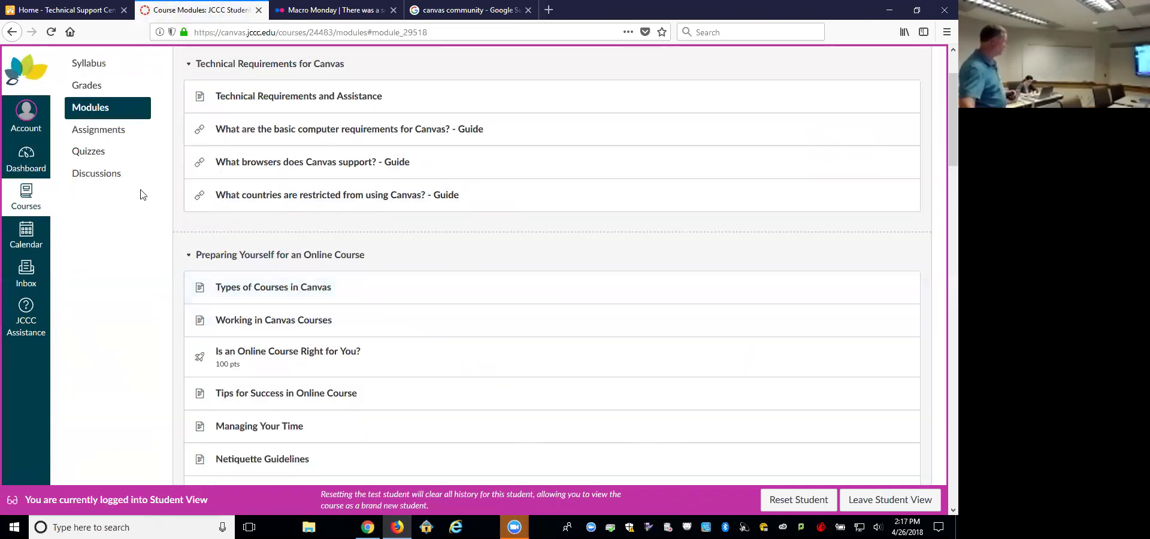
{"action": "left_click", "coordinate": [93, 85]}
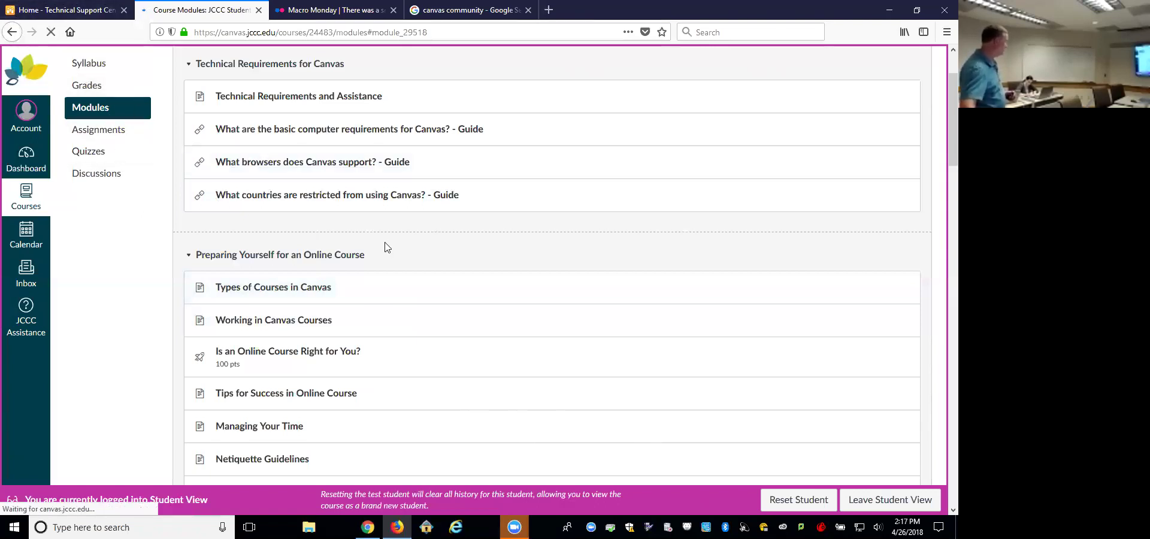
Step: Scroll to the how-to video list and open the Update Your Profile video
{"action": "scroll", "coordinate": [390, 308], "scroll_direction": "down", "scroll_amount": 4}
{"action": "scroll", "coordinate": [327, 353], "scroll_direction": "down", "scroll_amount": 3}
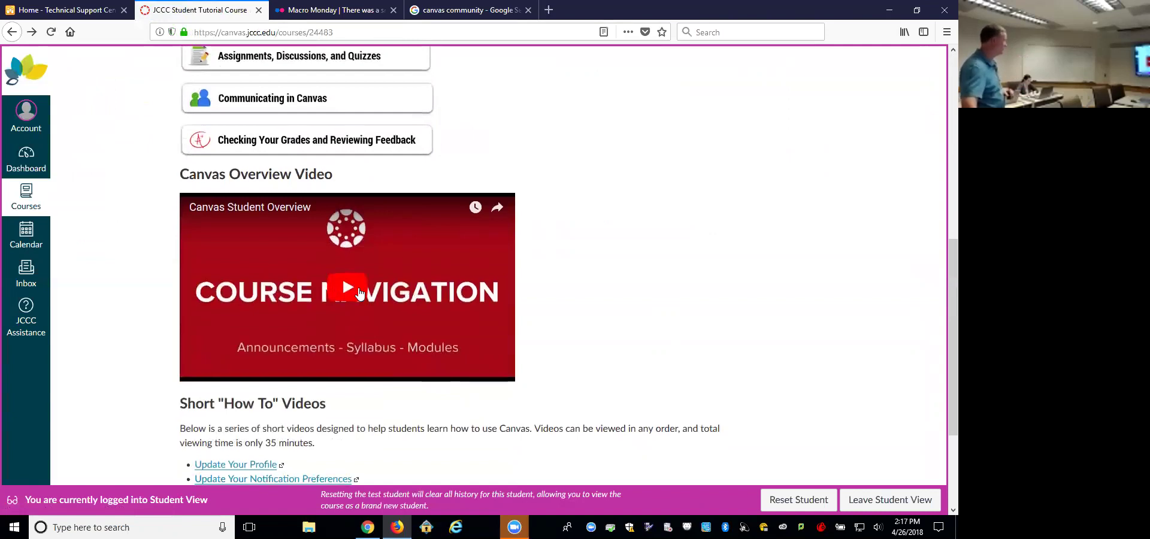
{"action": "scroll", "coordinate": [371, 287], "scroll_direction": "down", "scroll_amount": 2}
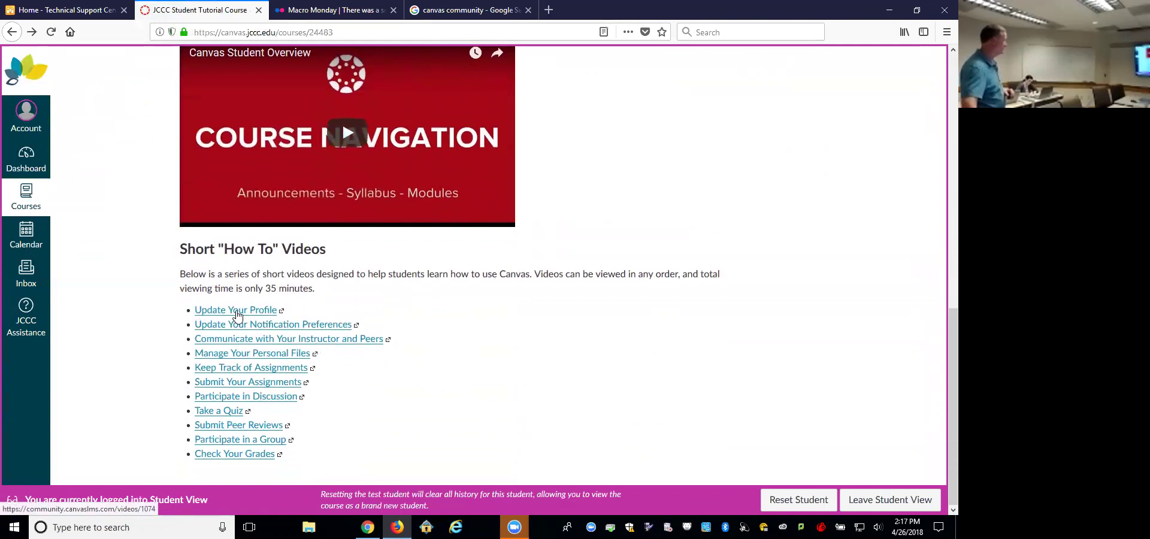
{"action": "left_click", "coordinate": [277, 313]}
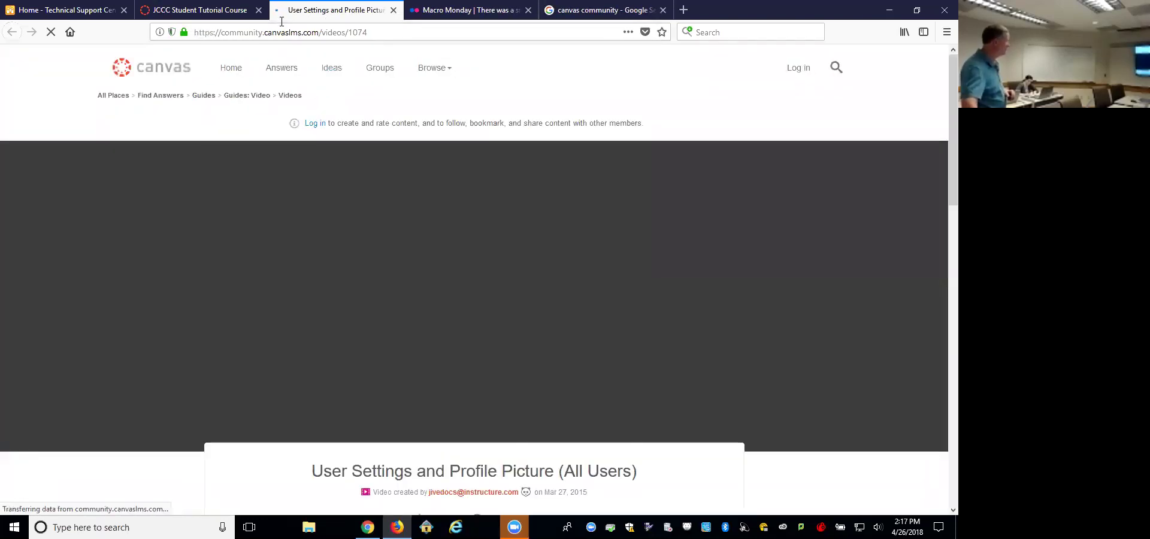
Step: Close the separate profile video browser tab
{"action": "left_click", "coordinate": [250, 11]}
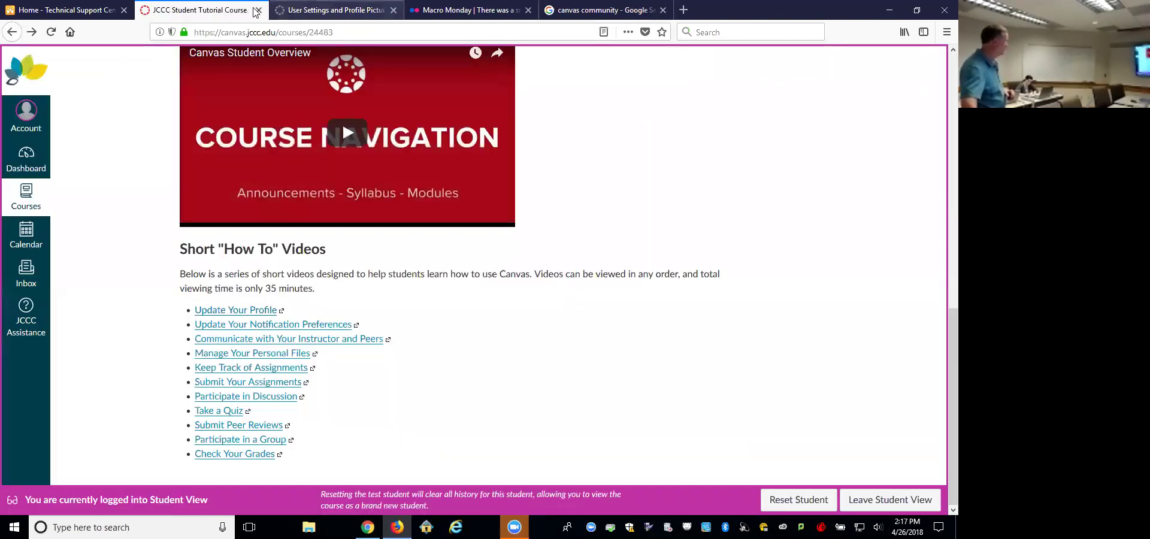
{"action": "left_click", "coordinate": [280, 11]}
{"action": "left_click", "coordinate": [223, 12]}
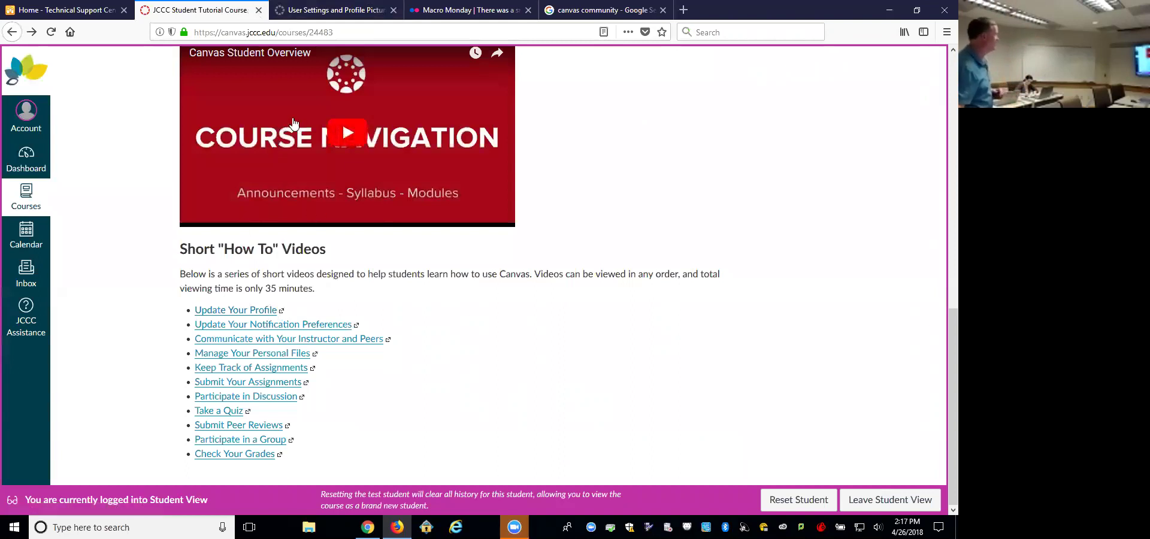
{"action": "key", "text": "ctrl+Tab"}
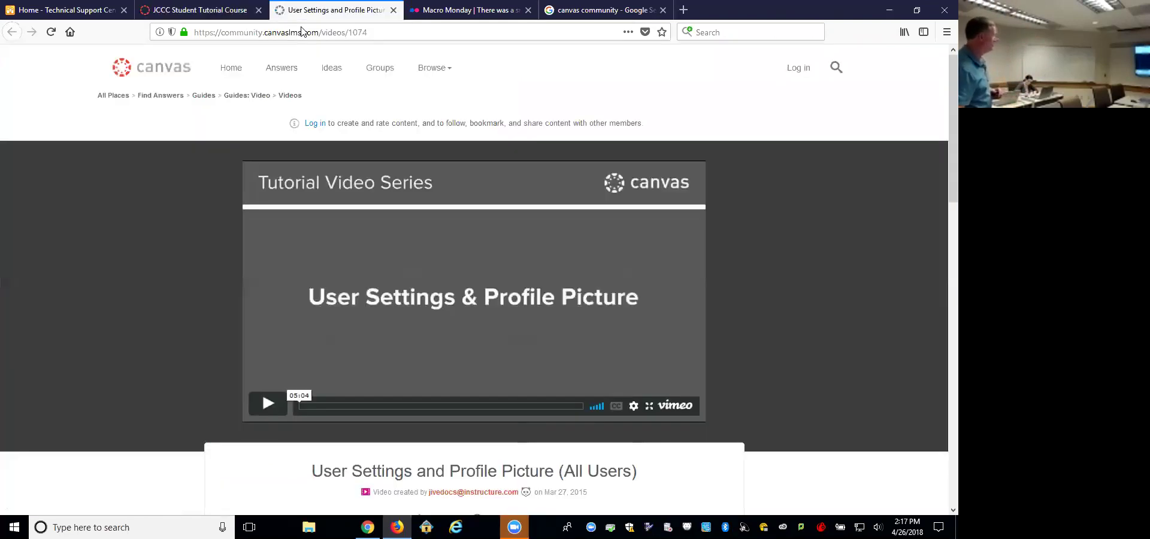
{"action": "right_click", "coordinate": [303, 18]}
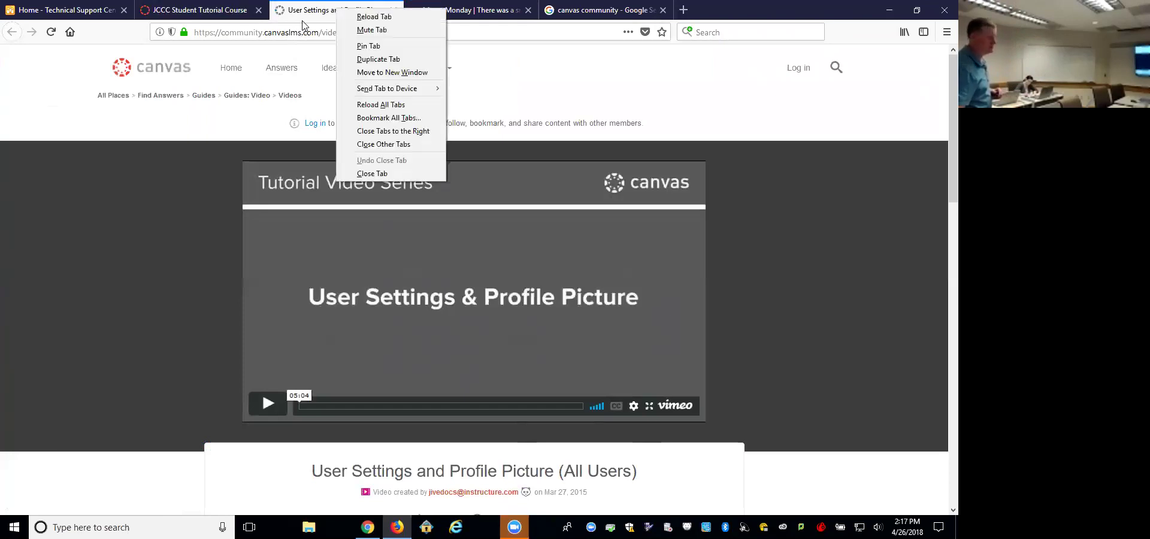
{"action": "left_click", "coordinate": [383, 173]}
Step: Return to the course home page and leave Student View
{"action": "left_click", "coordinate": [230, 13]}
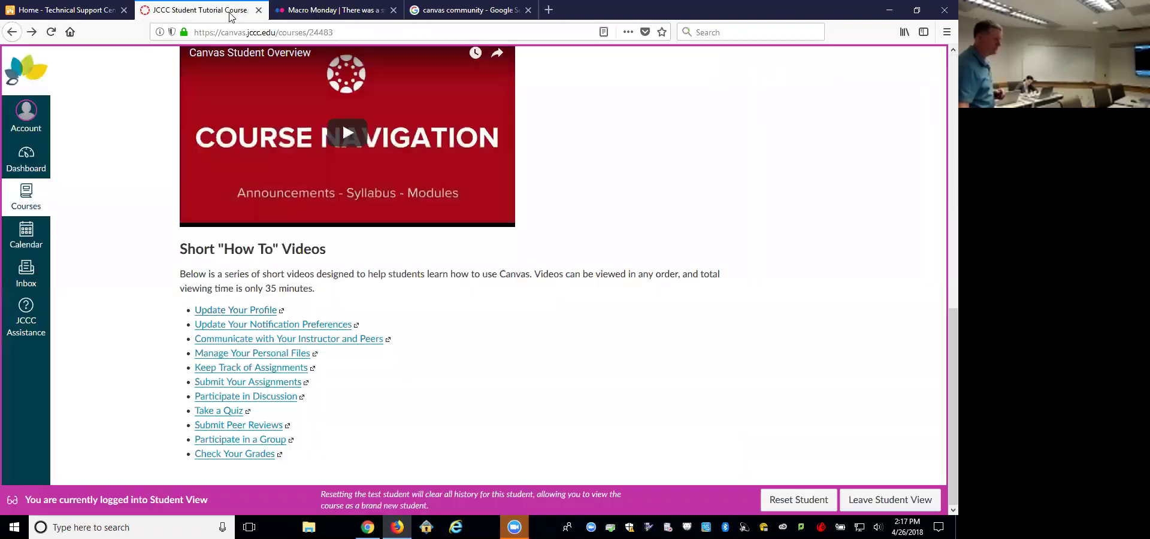
{"action": "scroll", "coordinate": [451, 183], "scroll_direction": "up", "scroll_amount": 5}
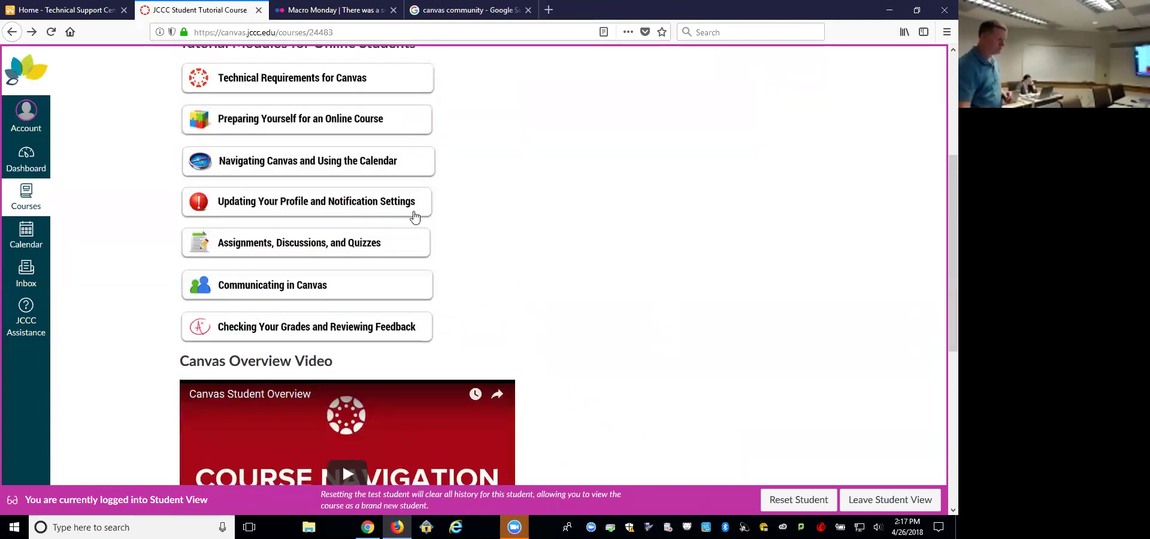
{"action": "scroll", "coordinate": [422, 197], "scroll_direction": "up", "scroll_amount": 3}
{"action": "left_click", "coordinate": [883, 503]}
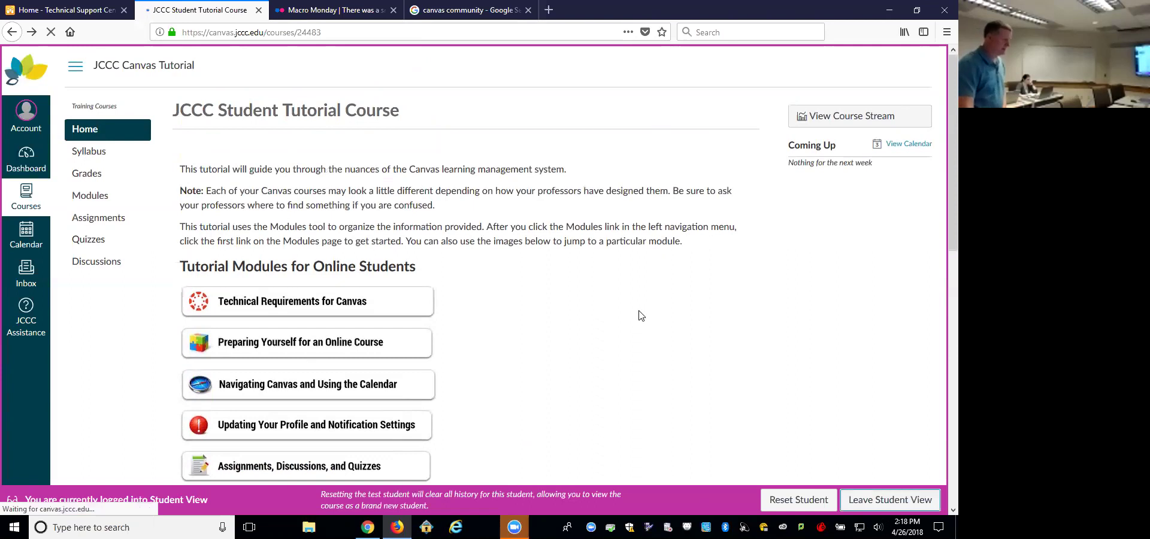
Step: Edit the Welcome Page and add a 'Johnson County Community College' line below the video links
{"action": "left_click", "coordinate": [719, 118]}
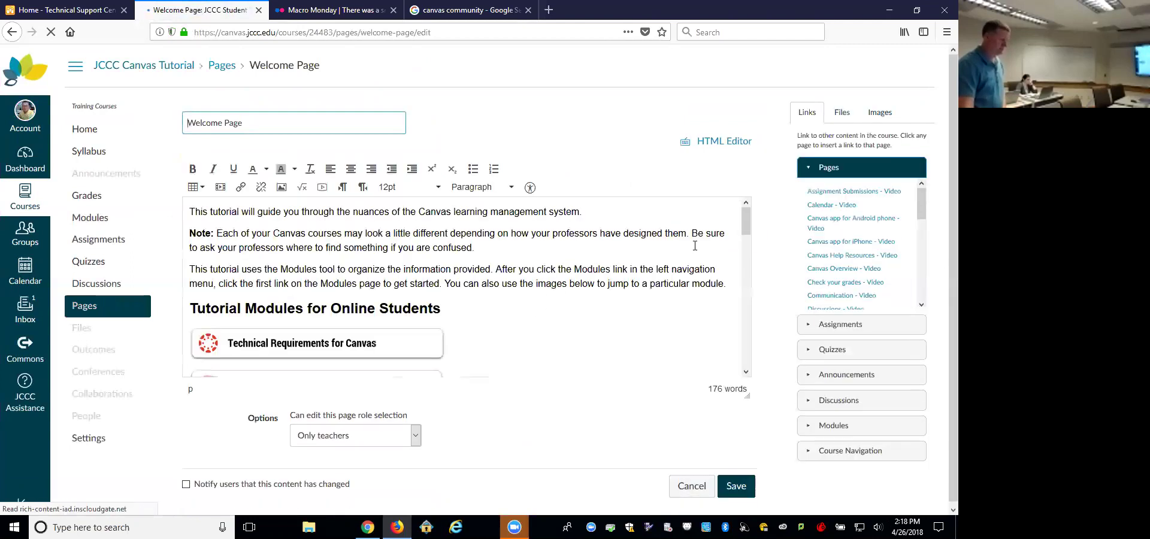
{"action": "scroll", "coordinate": [731, 359], "scroll_direction": "down", "scroll_amount": 10}
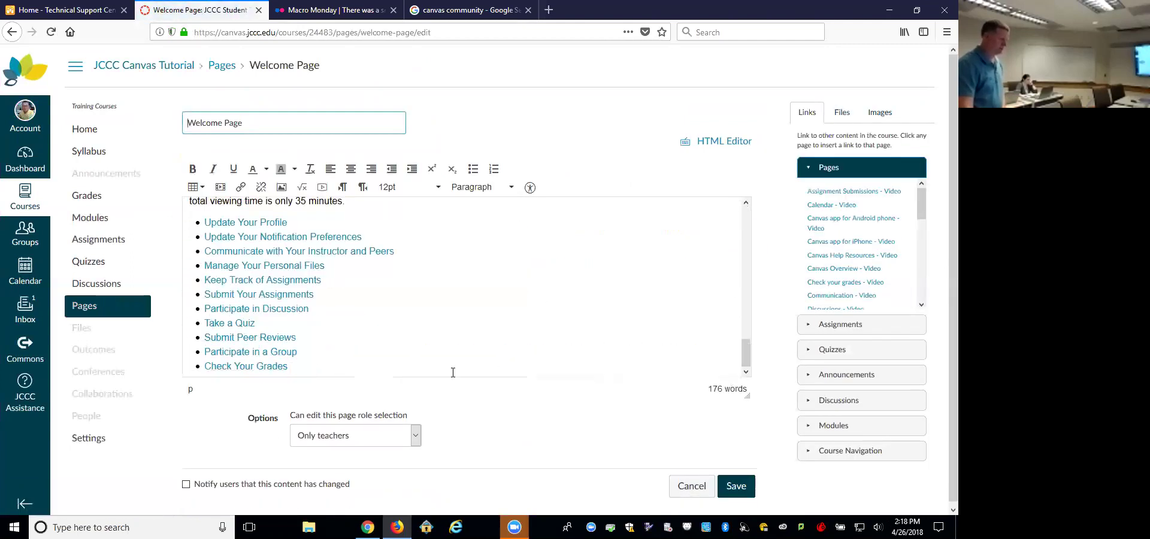
{"action": "key", "text": "Return"}
{"action": "key", "text": "Return"}
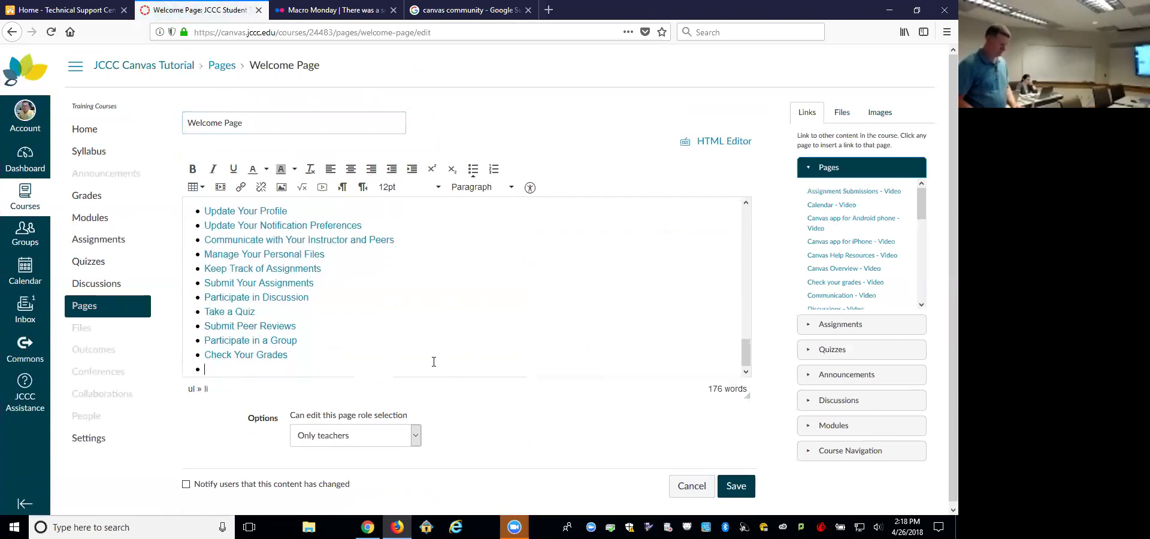
{"action": "type", "text": "Joh"}
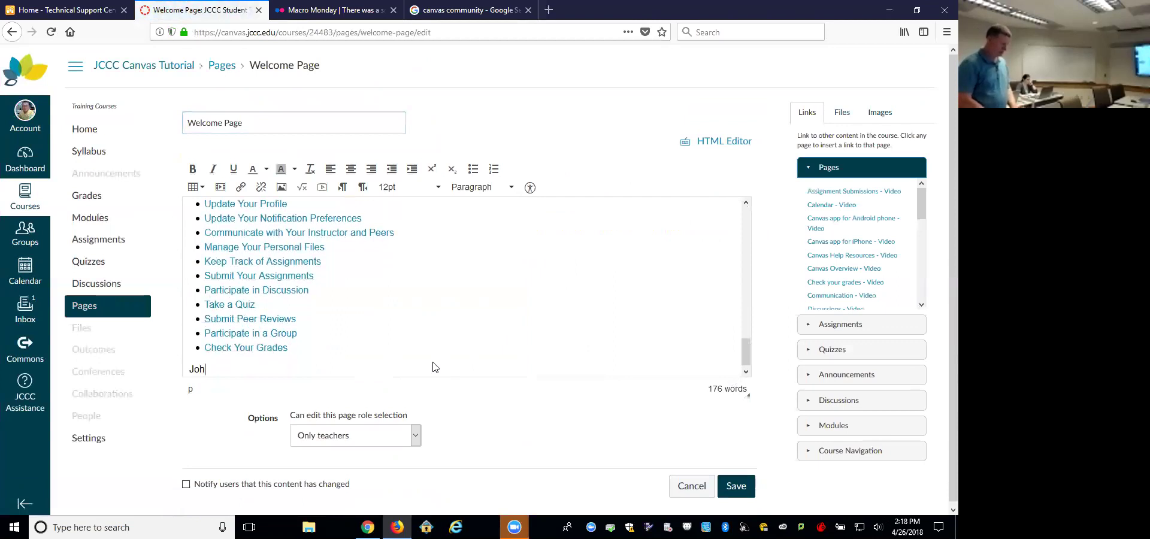
{"action": "type", "text": "nson County Community College"}
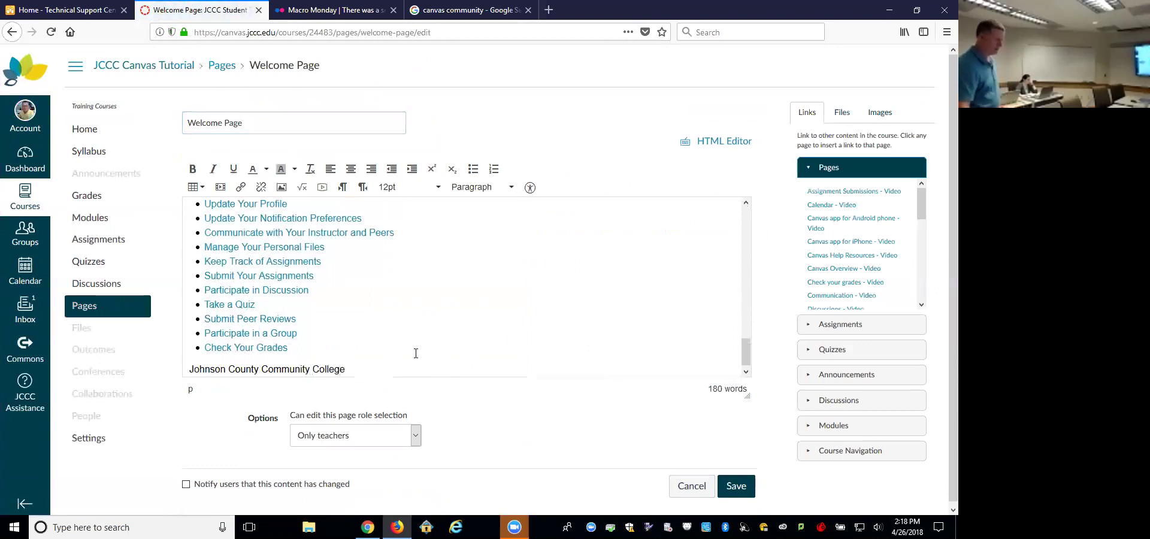
{"action": "left_click_drag", "start_coordinate": [347, 369], "coordinate": [191, 381]}
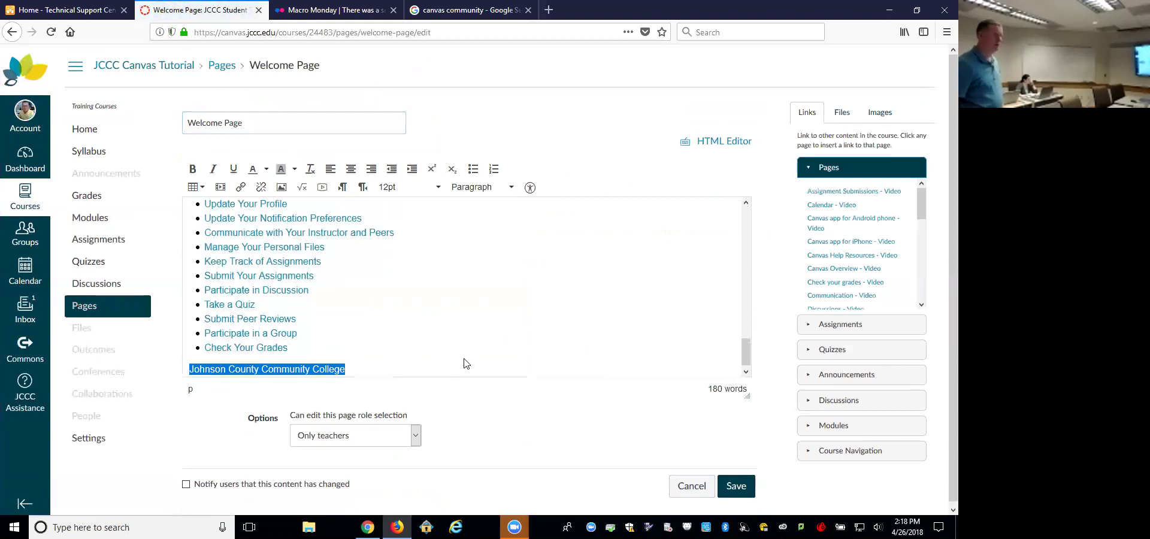
{"action": "key", "text": "ctrl+k"}
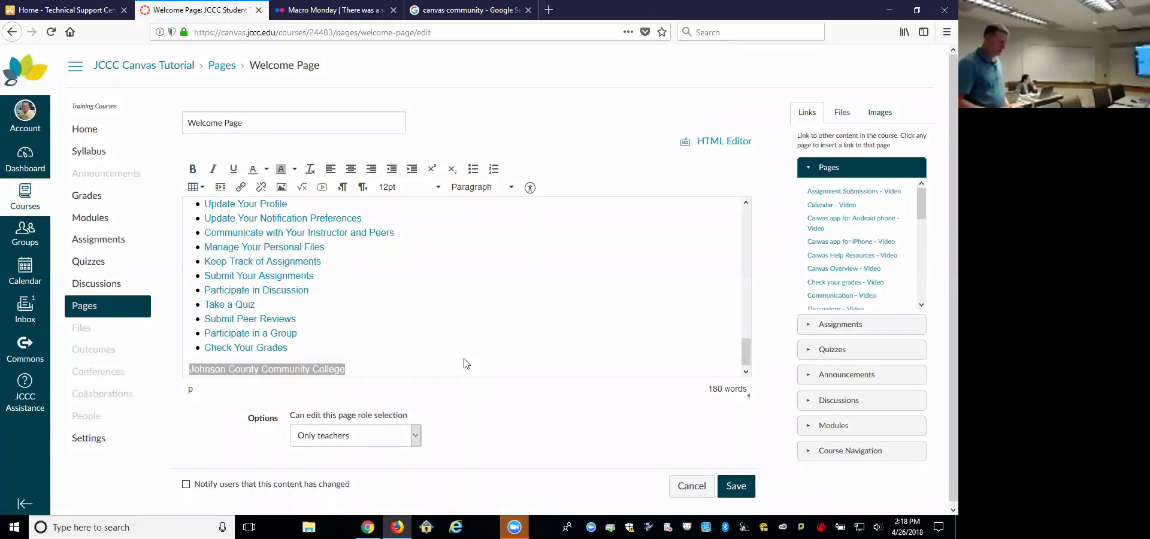
{"action": "type", "text": "http"}
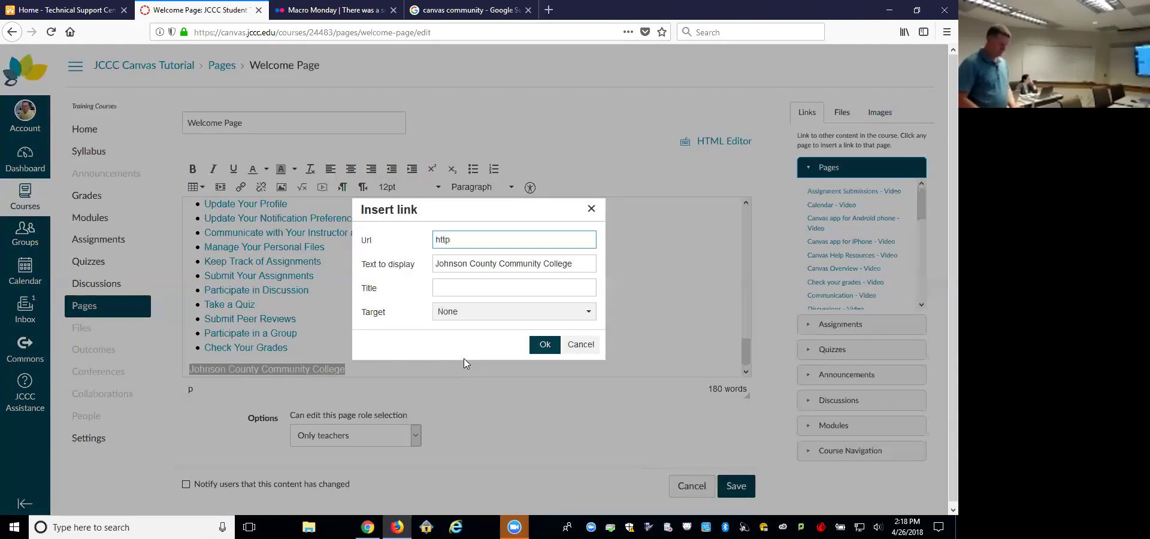
{"action": "type", "text": "://jccc.edu"}
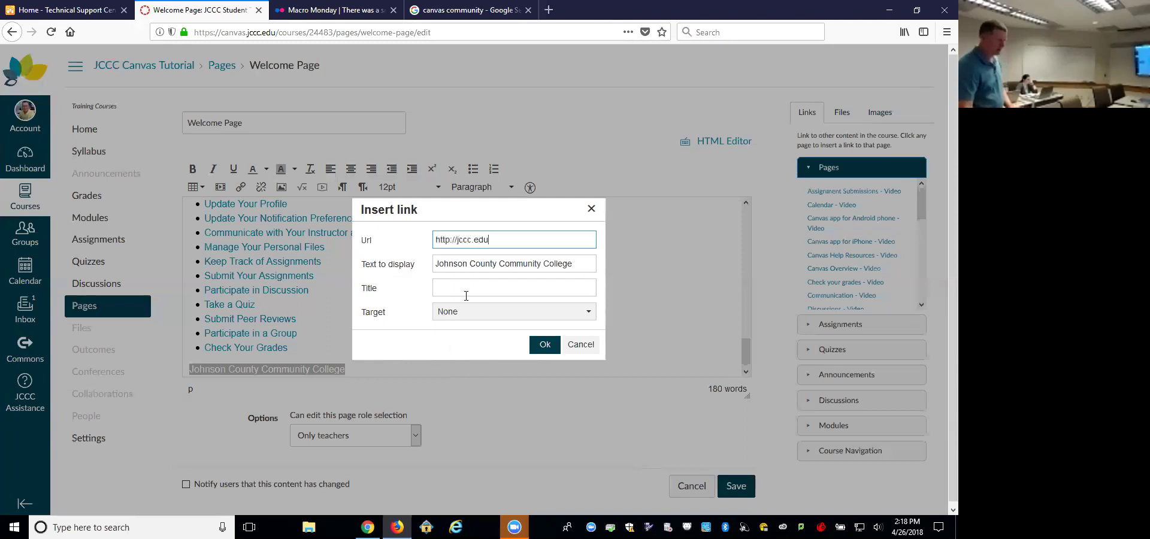
{"action": "left_click", "coordinate": [513, 317]}
{"action": "left_click", "coordinate": [497, 351]}
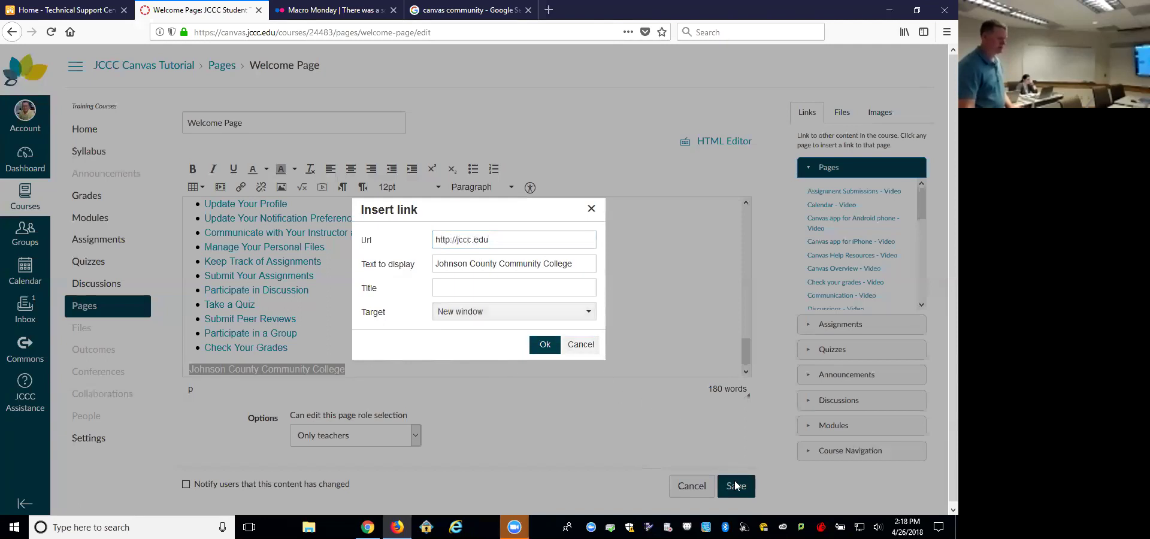
{"action": "left_click", "coordinate": [544, 343]}
{"action": "scroll", "coordinate": [689, 359], "scroll_direction": "down", "scroll_amount": 5}
{"action": "left_click_drag", "start_coordinate": [745, 269], "coordinate": [747, 359]}
{"action": "left_click", "coordinate": [419, 355]}
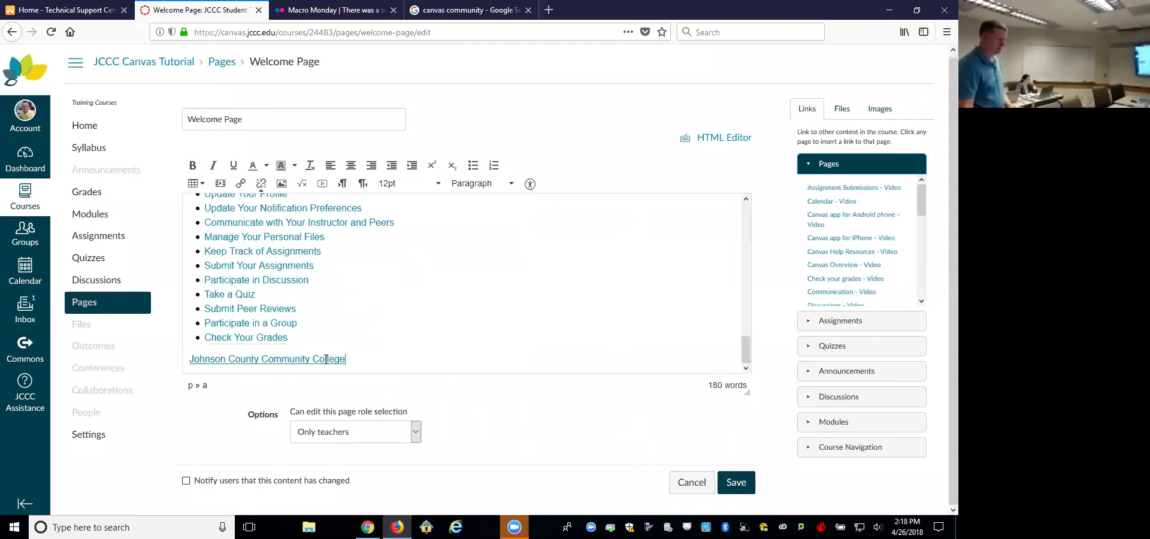
{"action": "left_click", "coordinate": [738, 484]}
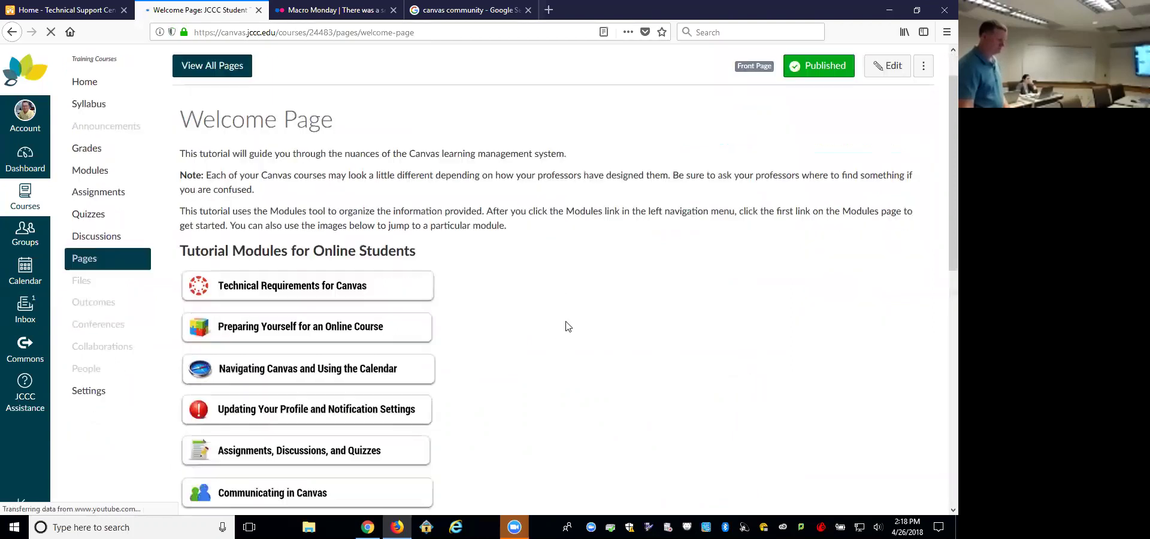
Step: Follow the Johnson County Community College link to JCCC Home in a new tab, then return to the Welcome Page
{"action": "scroll", "coordinate": [565, 326], "scroll_direction": "down", "scroll_amount": 10}
{"action": "left_click", "coordinate": [318, 486]}
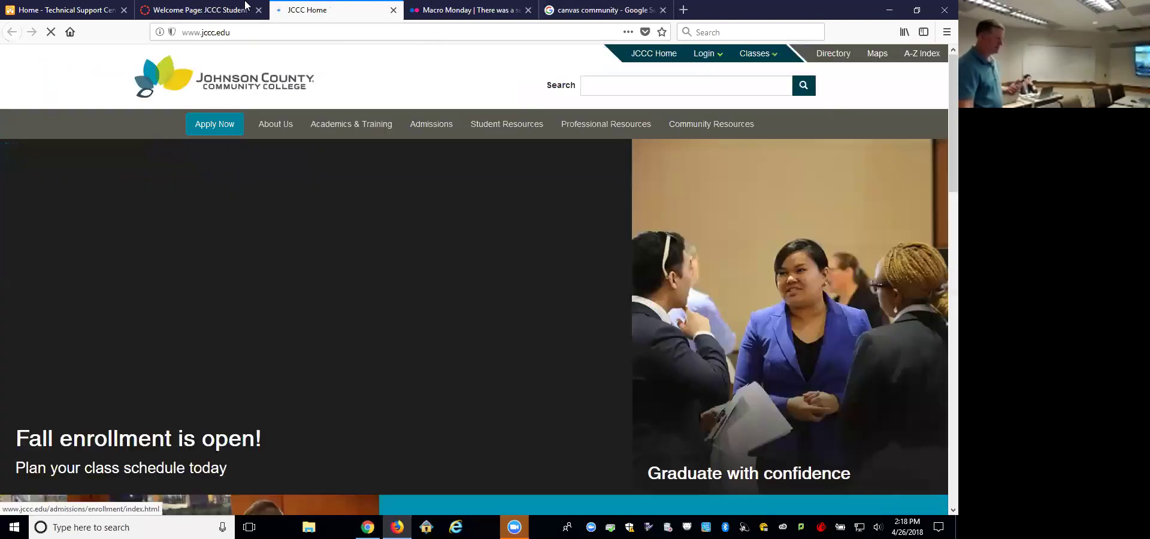
{"action": "left_click", "coordinate": [246, 10]}
{"action": "left_click", "coordinate": [275, 11]}
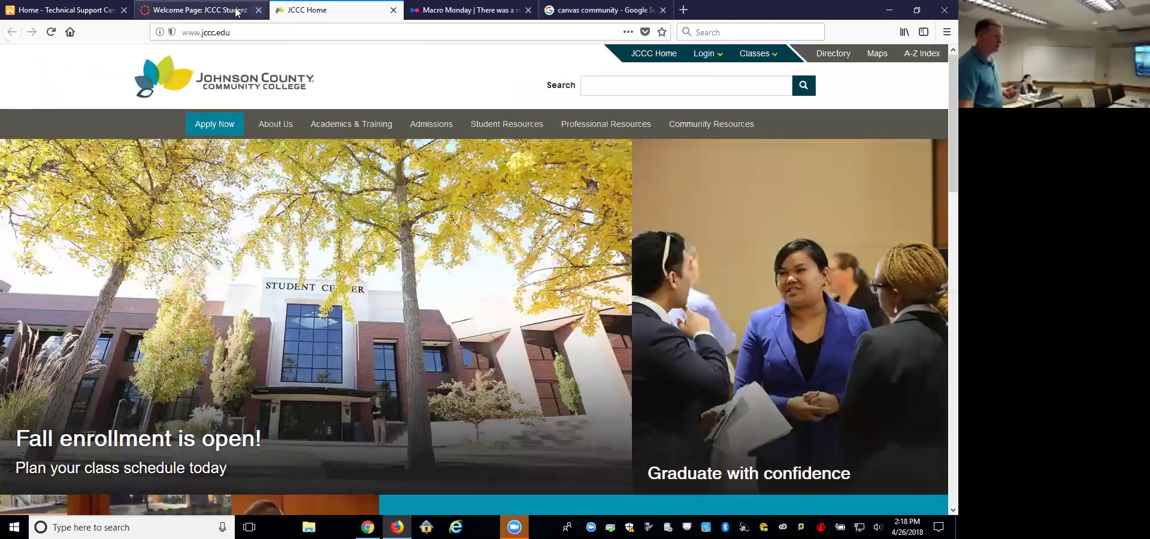
{"action": "left_click", "coordinate": [245, 11]}
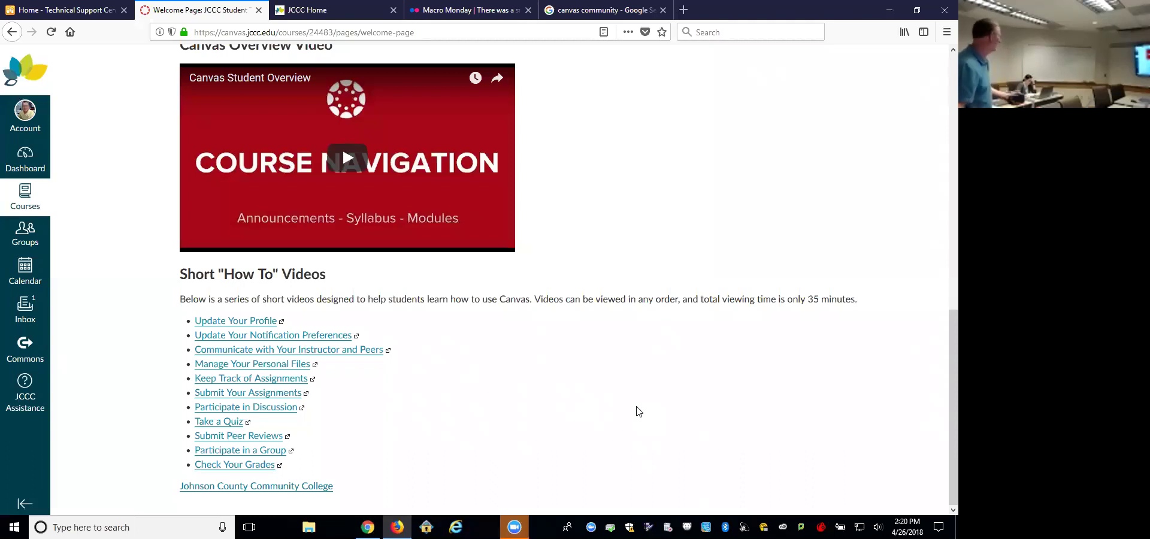
{"action": "scroll", "coordinate": [639, 411], "scroll_direction": "up", "scroll_amount": 10}
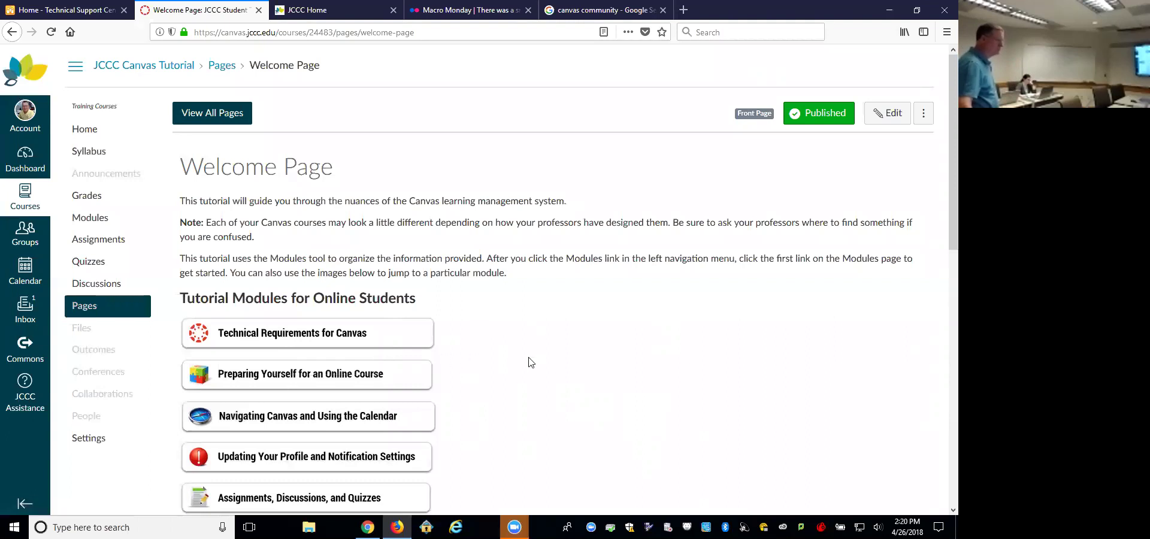
Step: From the Dashboard, open the JCCC Faculty Community course and show its Assignments list
{"action": "left_click", "coordinate": [20, 160]}
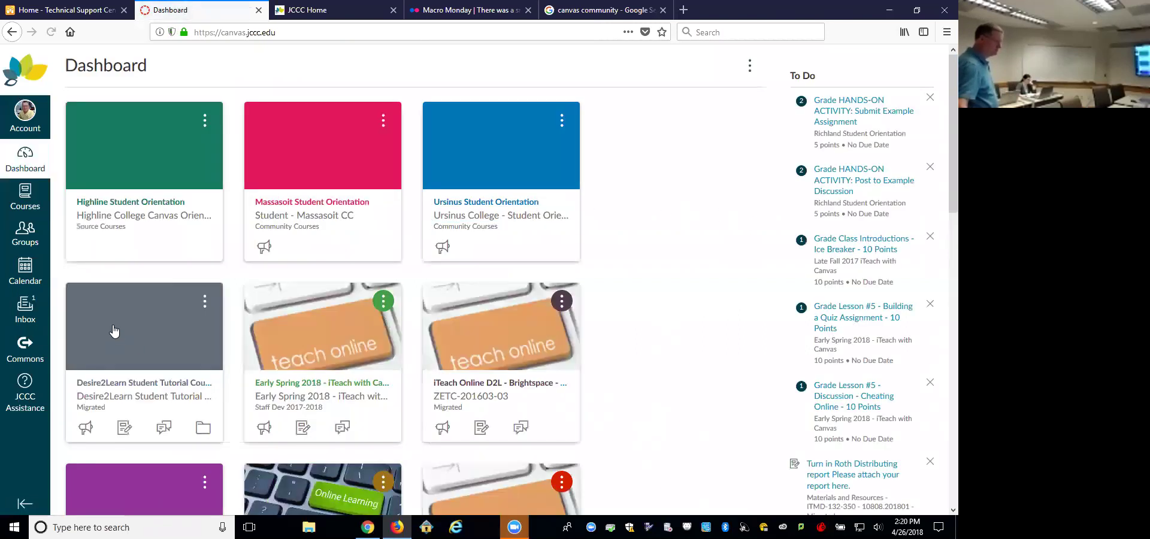
{"action": "scroll", "coordinate": [115, 339], "scroll_direction": "down", "scroll_amount": 9}
{"action": "scroll", "coordinate": [118, 346], "scroll_direction": "up", "scroll_amount": 5}
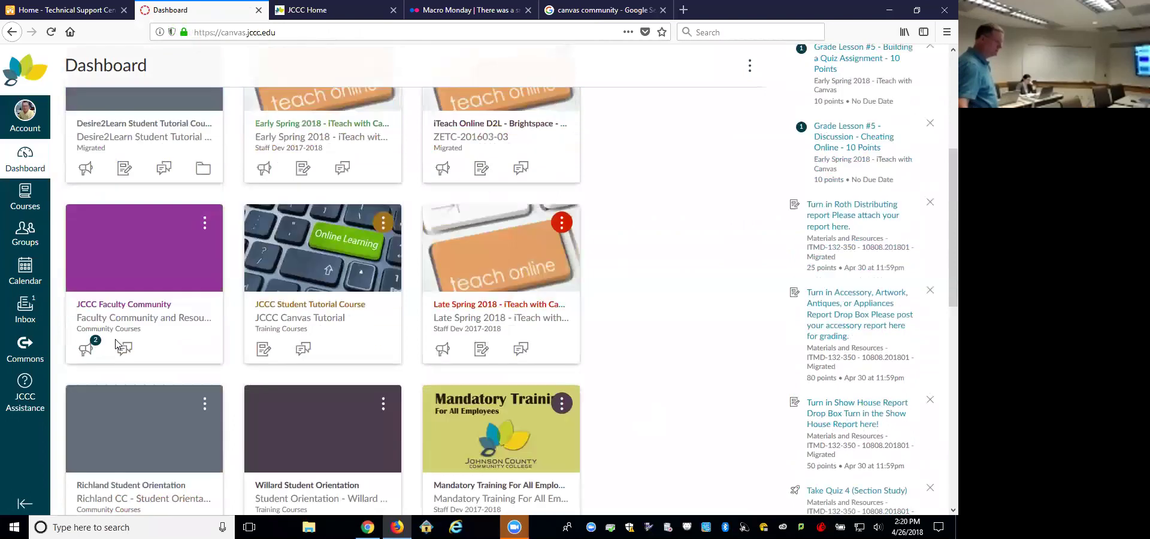
{"action": "scroll", "coordinate": [117, 345], "scroll_direction": "down", "scroll_amount": 7}
{"action": "scroll", "coordinate": [118, 344], "scroll_direction": "up", "scroll_amount": 5}
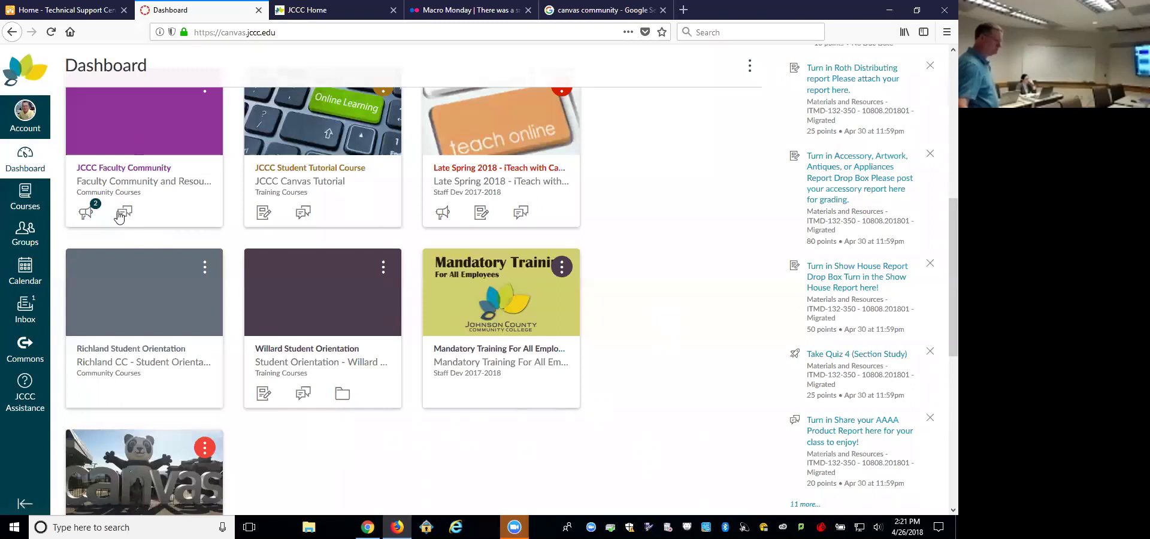
{"action": "left_click", "coordinate": [134, 173]}
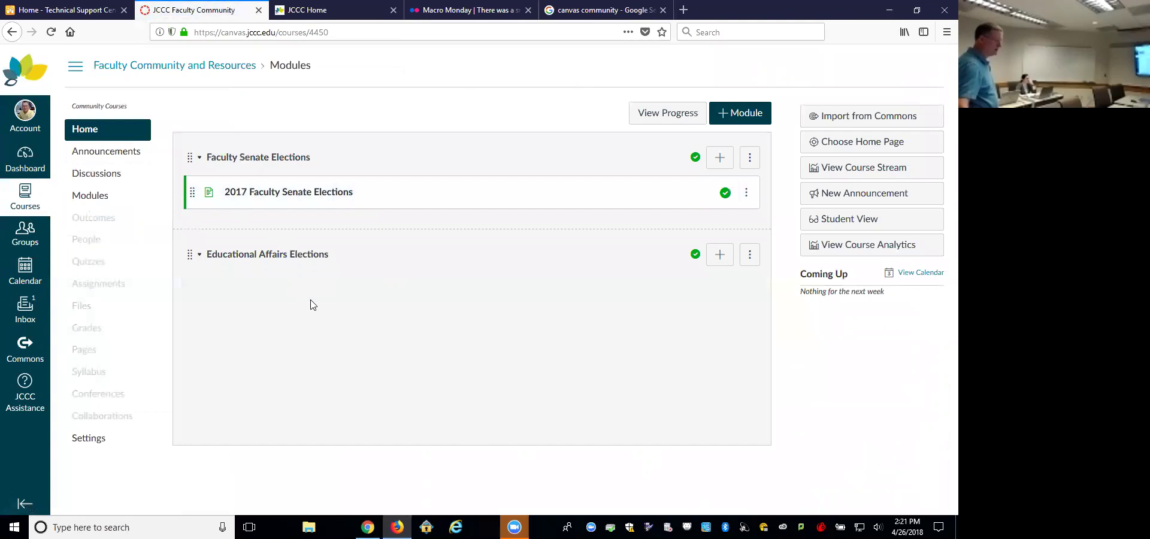
{"action": "left_click", "coordinate": [101, 284]}
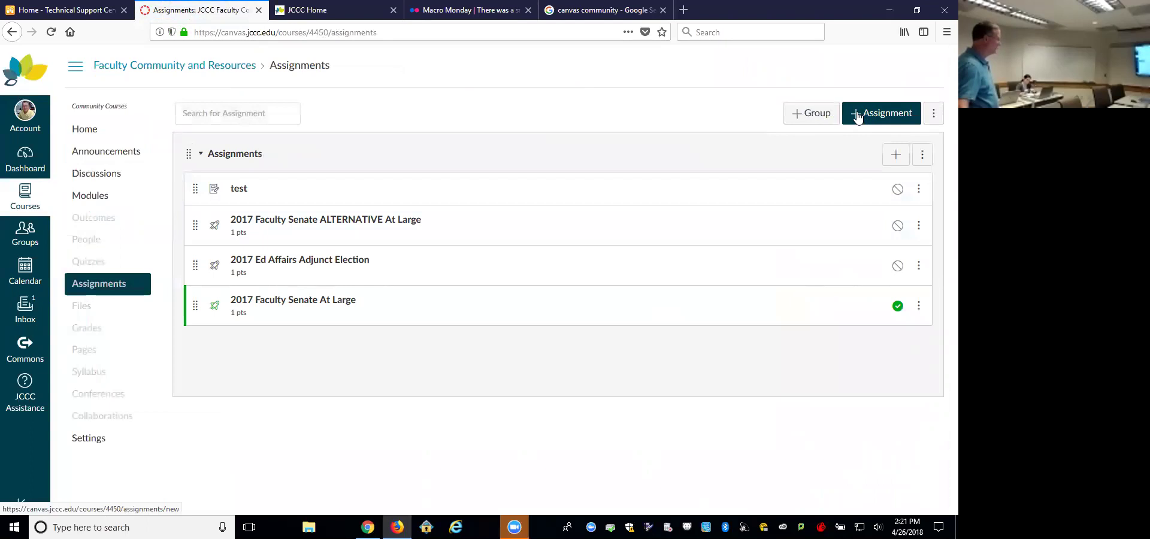
Step: Create a new assignment named 'Dropbox Essay 1' worth 10 points
{"action": "left_click", "coordinate": [857, 117]}
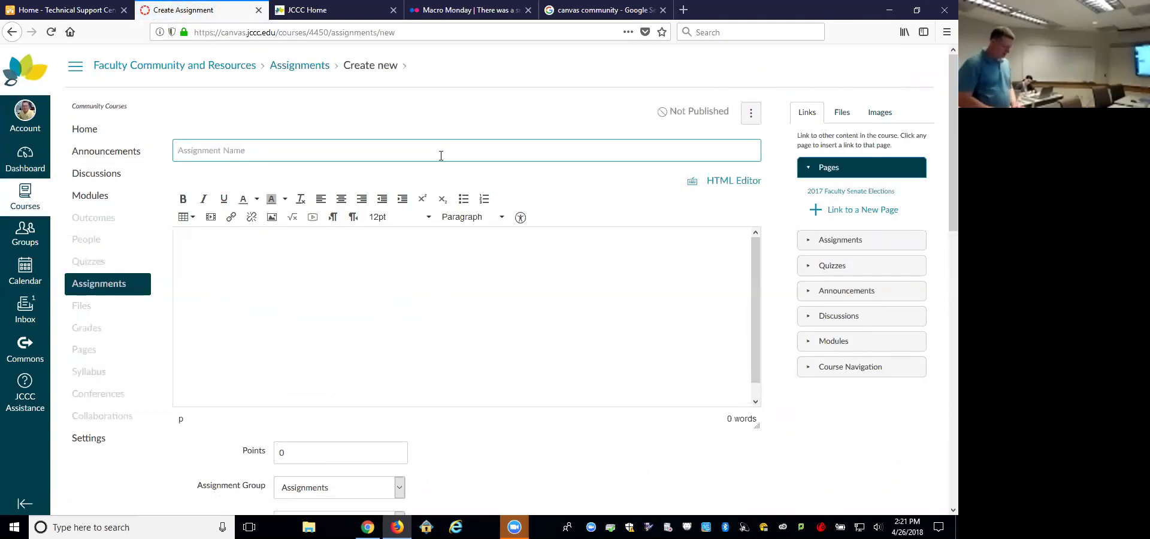
{"action": "type", "text": "Dropb"}
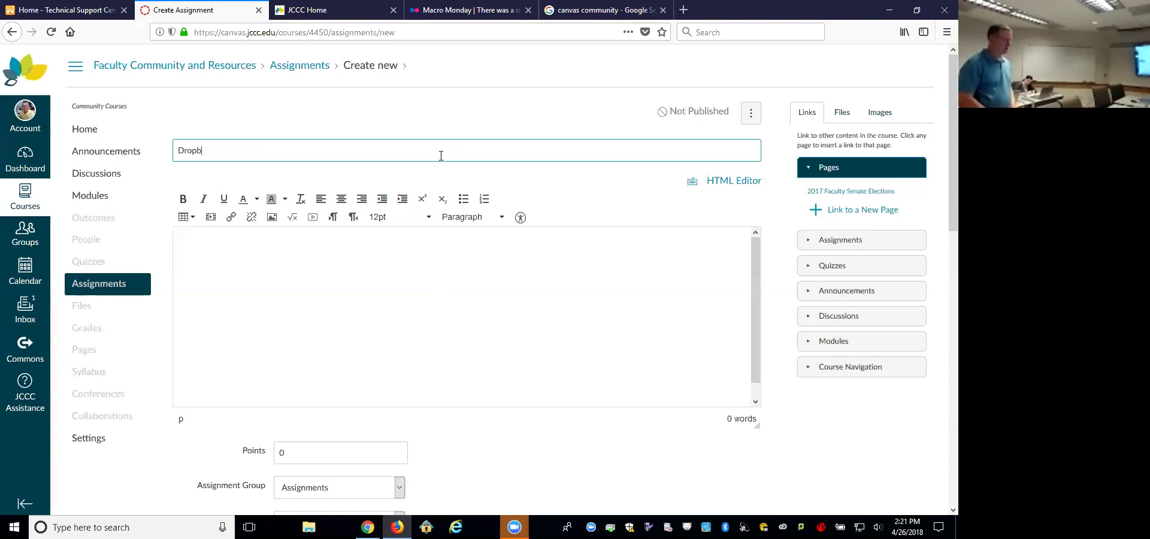
{"action": "type", "text": "ox Essay 1"}
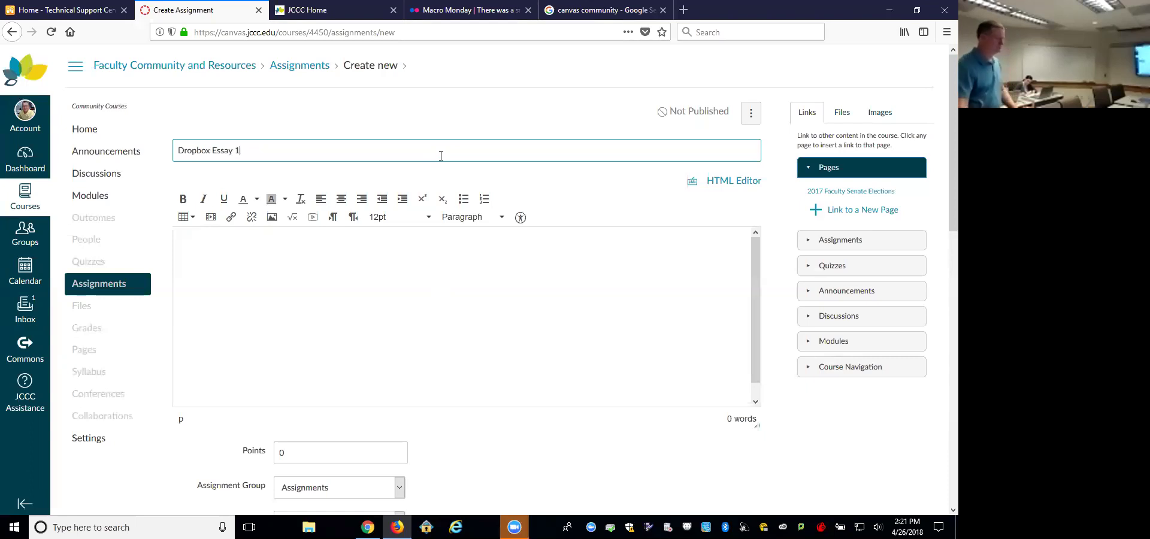
{"action": "scroll", "coordinate": [444, 248], "scroll_direction": "down", "scroll_amount": 3}
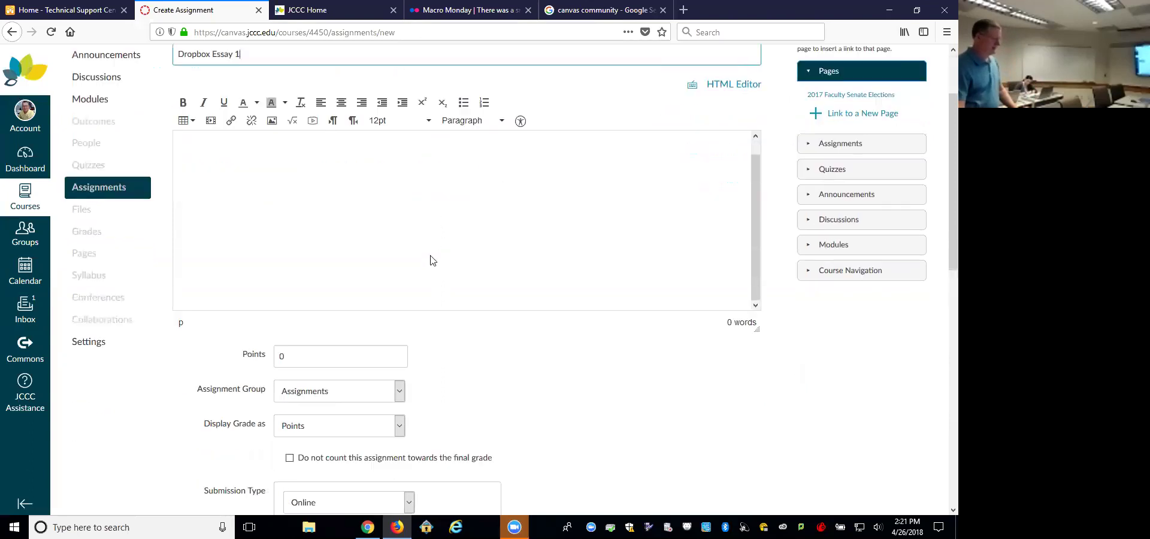
{"action": "left_click", "coordinate": [279, 250]}
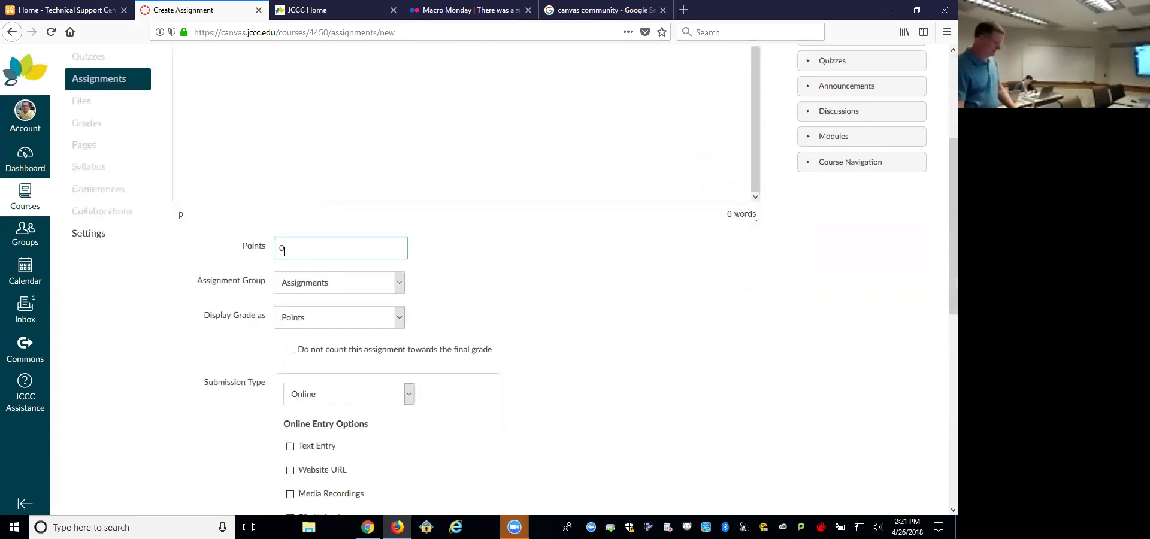
{"action": "type", "text": "1"}
{"action": "left_click", "coordinate": [488, 273]}
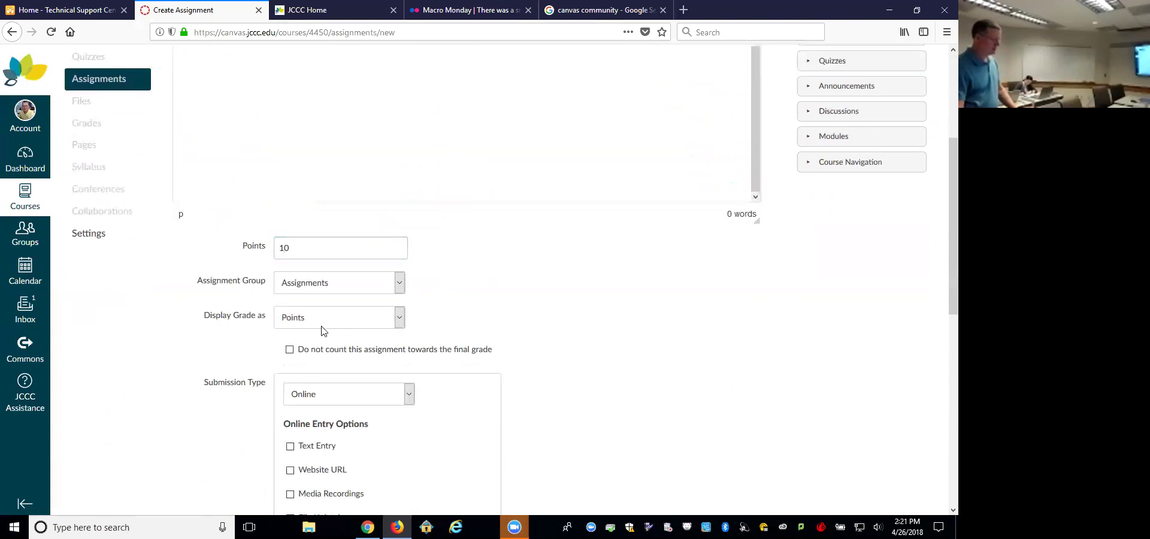
Step: Allow File Uploads as the submission type and save and publish the assignment
{"action": "scroll", "coordinate": [569, 413], "scroll_direction": "down", "scroll_amount": 5}
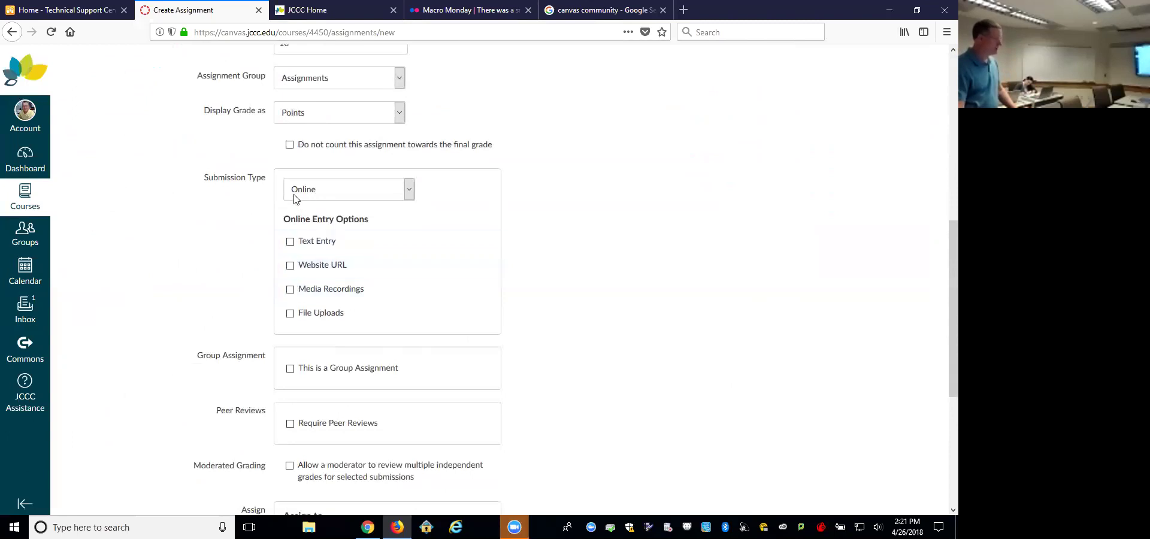
{"action": "left_click", "coordinate": [290, 315]}
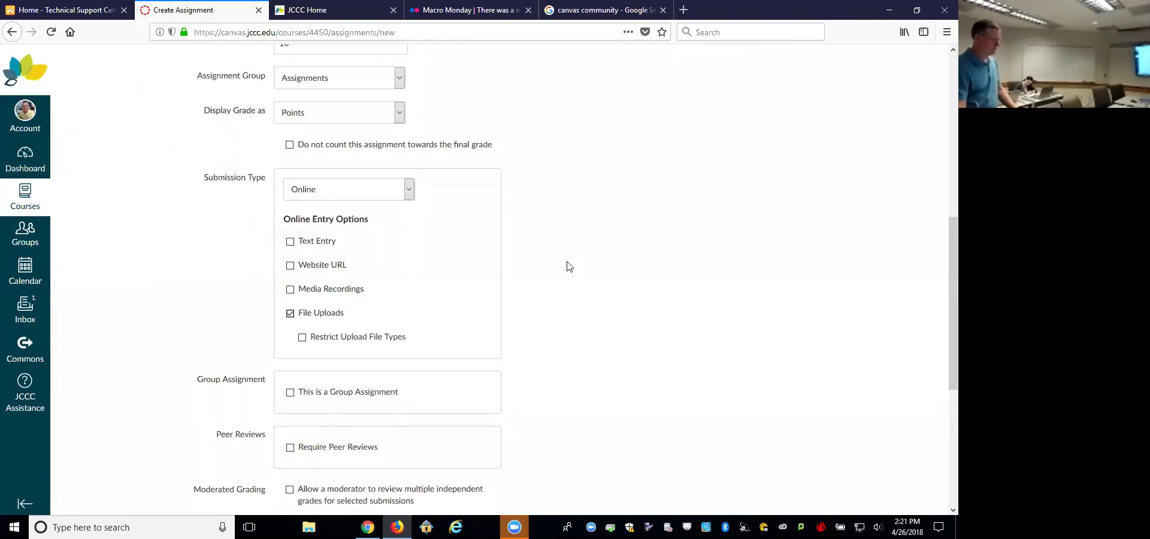
{"action": "scroll", "coordinate": [569, 266], "scroll_direction": "down", "scroll_amount": 5}
{"action": "scroll", "coordinate": [569, 265], "scroll_direction": "up", "scroll_amount": 10}
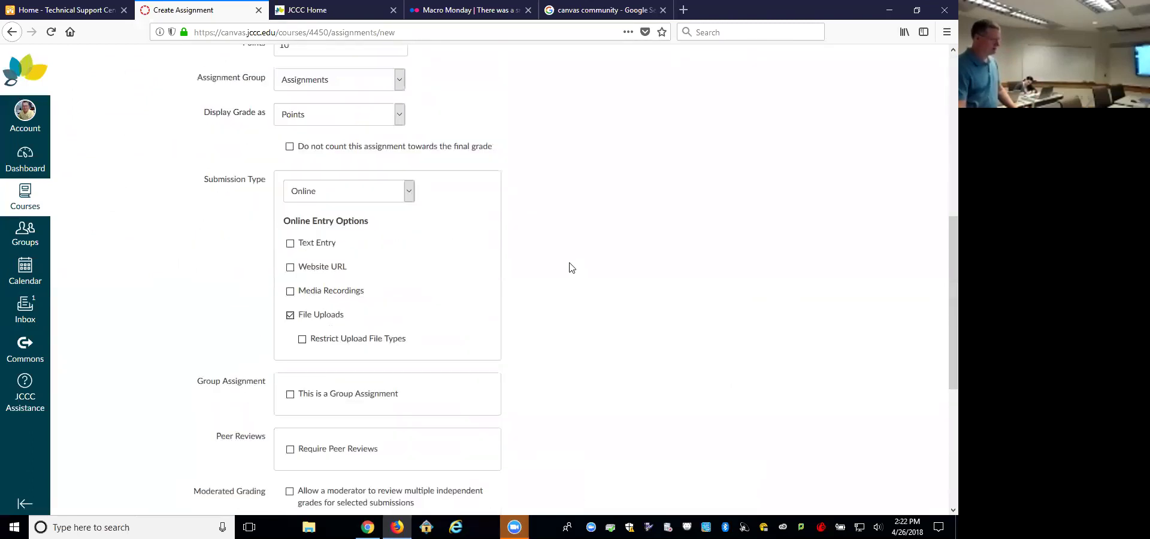
{"action": "scroll", "coordinate": [377, 219], "scroll_direction": "down", "scroll_amount": 4}
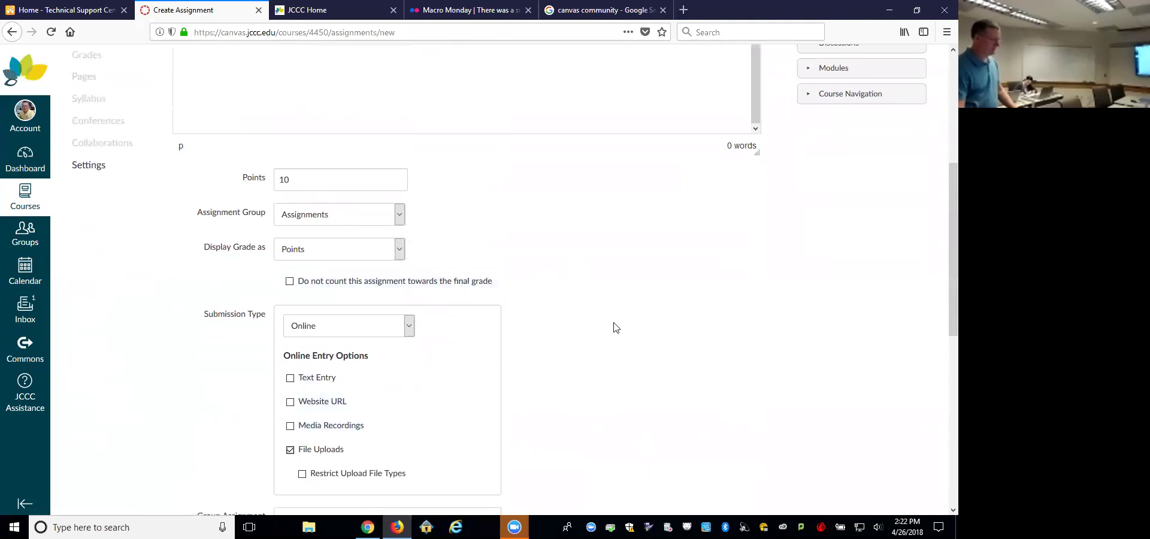
{"action": "scroll", "coordinate": [619, 324], "scroll_direction": "down", "scroll_amount": 3}
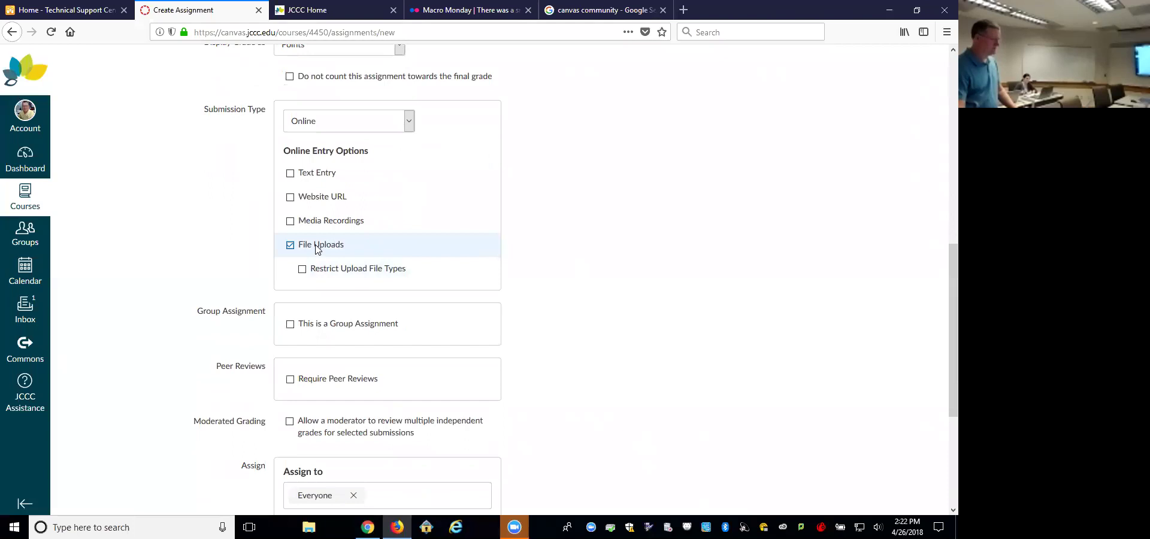
{"action": "scroll", "coordinate": [617, 273], "scroll_direction": "down", "scroll_amount": 3}
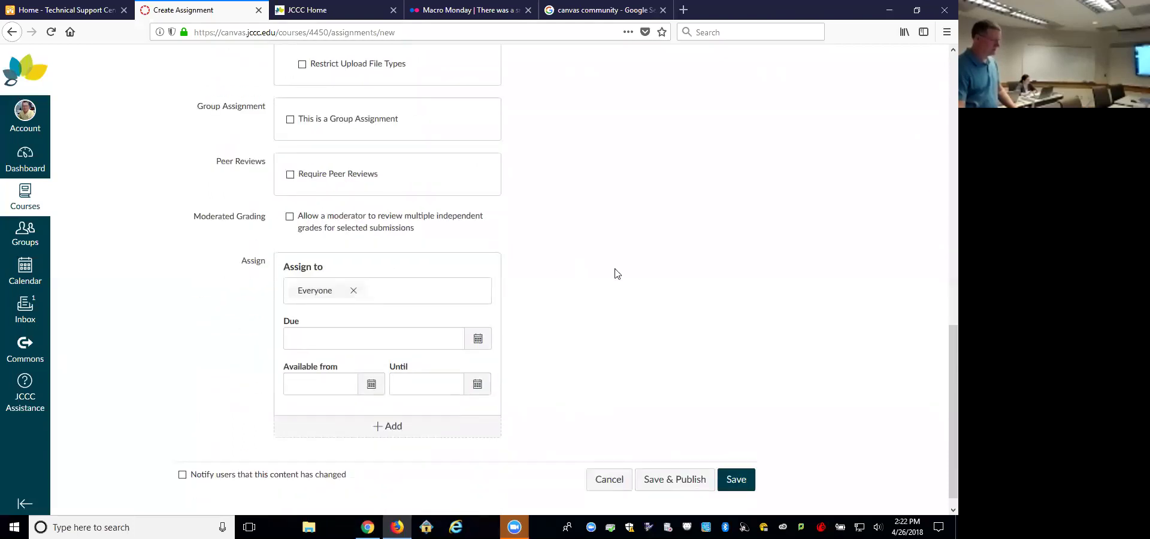
{"action": "left_click", "coordinate": [681, 485]}
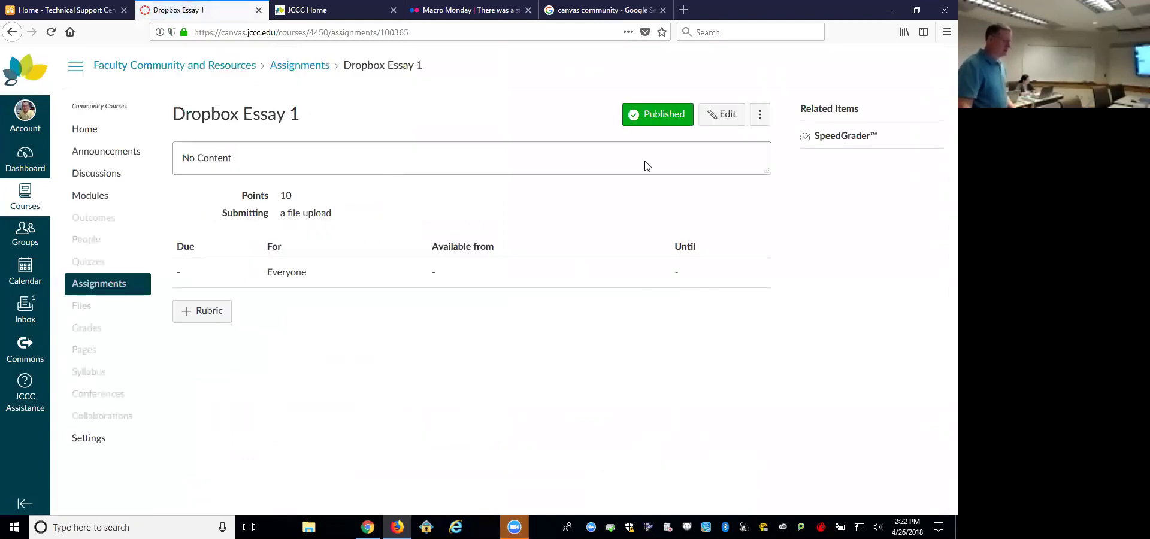
Step: Navigate via Assignments and Settings to the course Modules page
{"action": "left_click", "coordinate": [322, 67]}
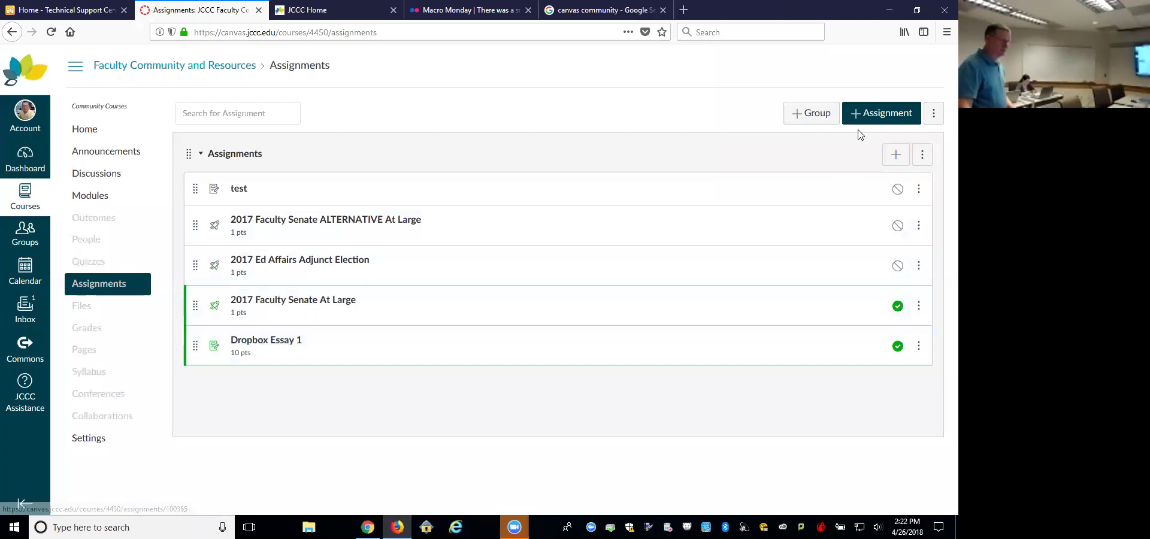
{"action": "left_click", "coordinate": [102, 438]}
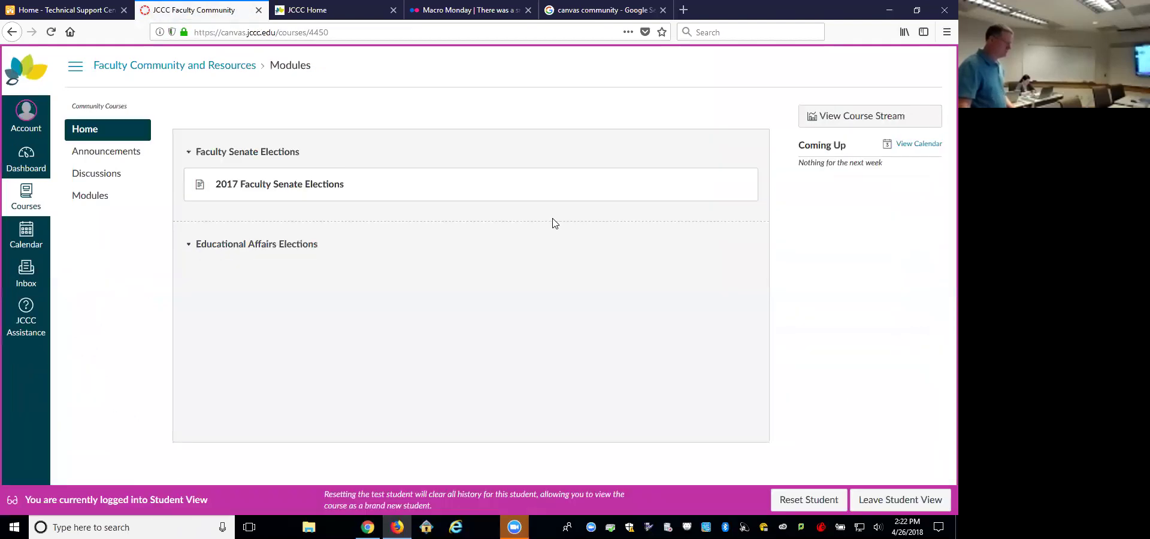
{"action": "left_click", "coordinate": [104, 198]}
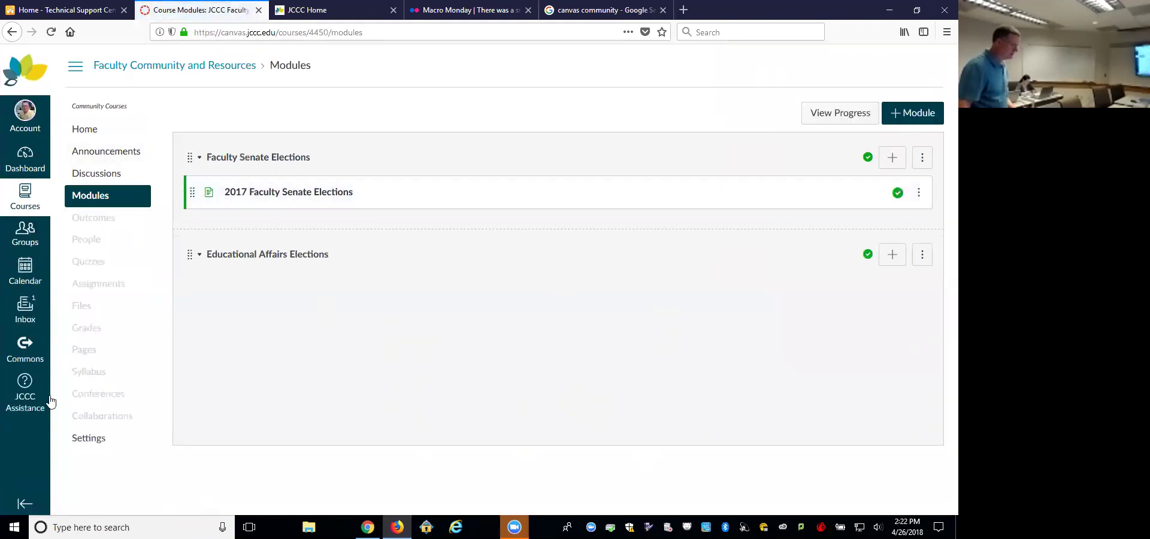
{"action": "left_click", "coordinate": [120, 437]}
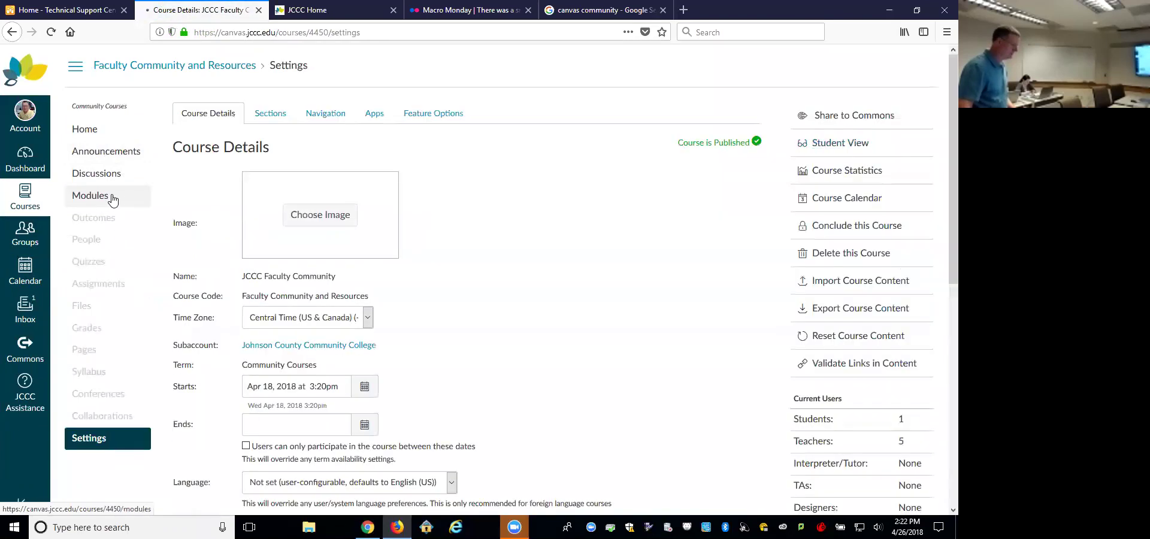
{"action": "left_click", "coordinate": [112, 200]}
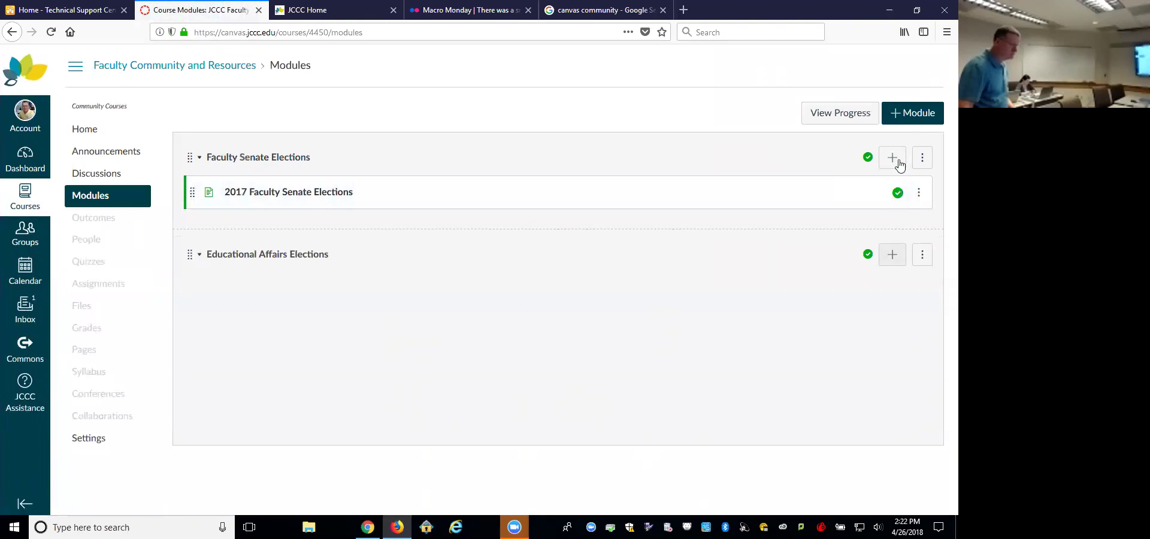
Step: Create a new module named 'Test' and publish it
{"action": "left_click", "coordinate": [904, 112]}
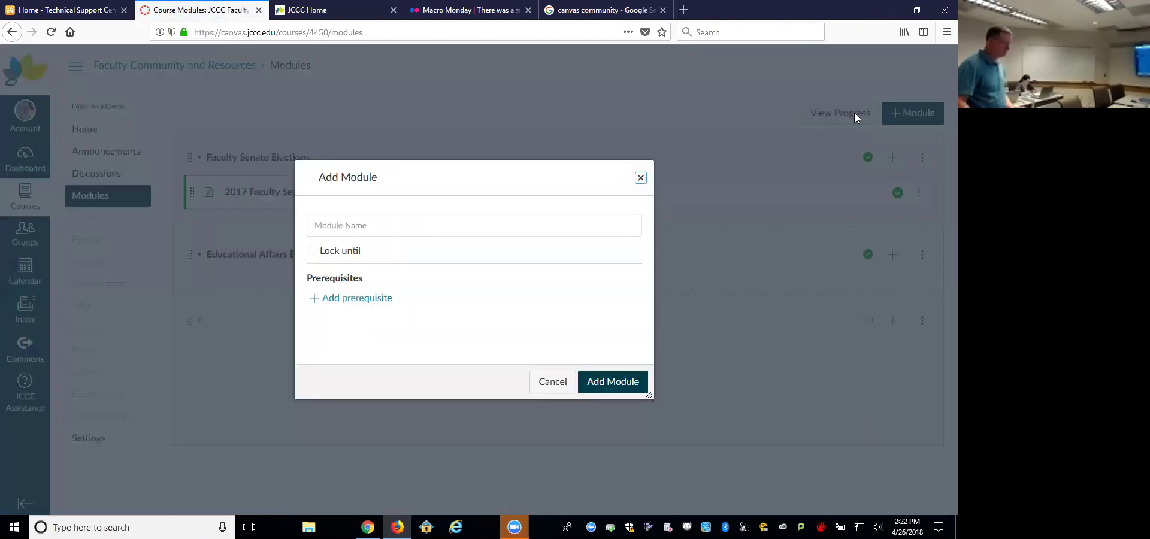
{"action": "left_click", "coordinate": [465, 227]}
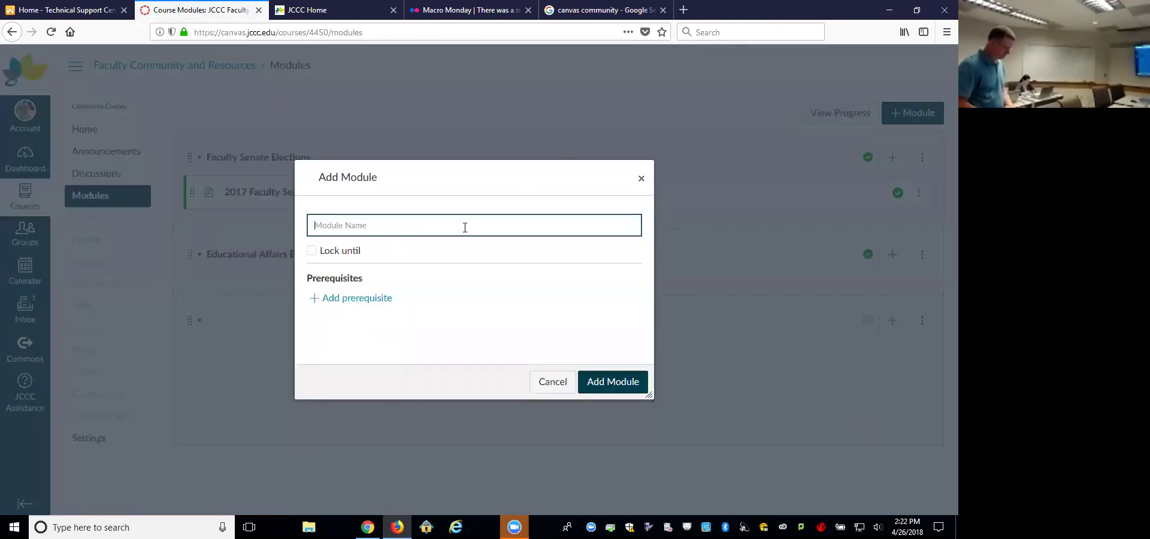
{"action": "type", "text": "Test"}
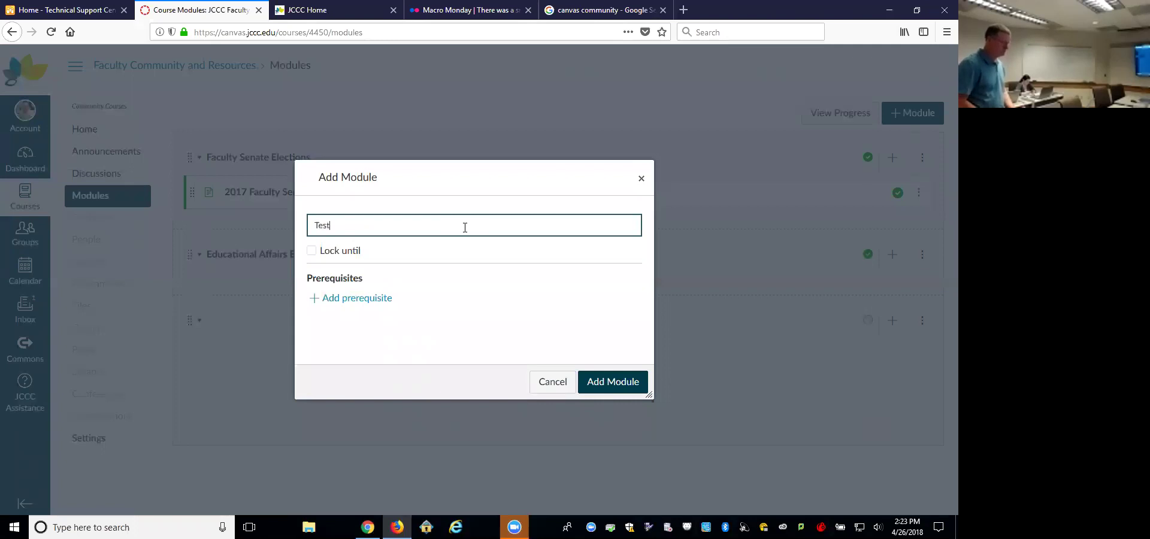
{"action": "left_click", "coordinate": [599, 382]}
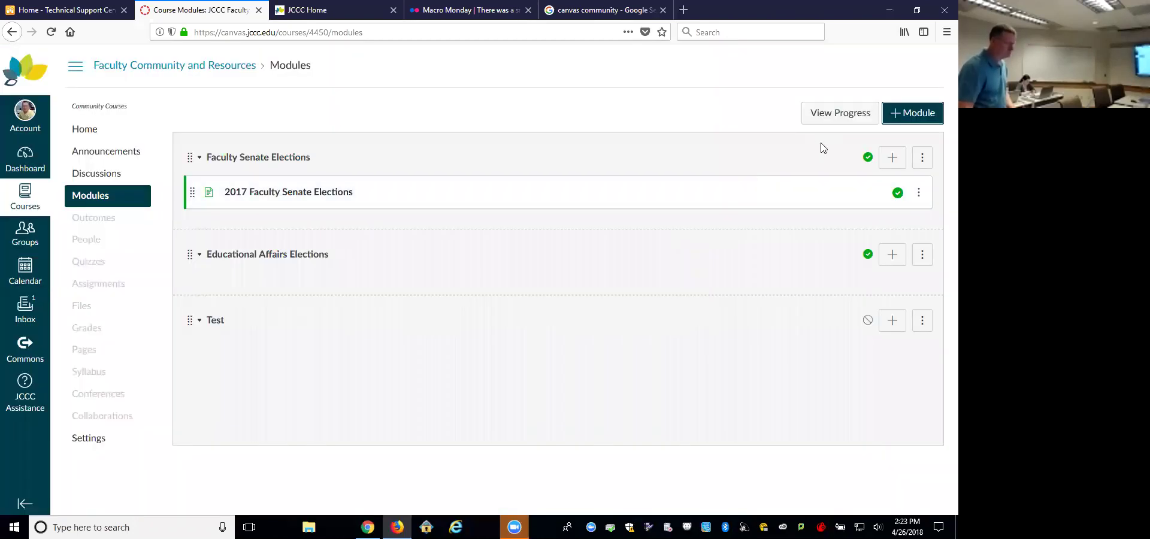
{"action": "left_click", "coordinate": [867, 320]}
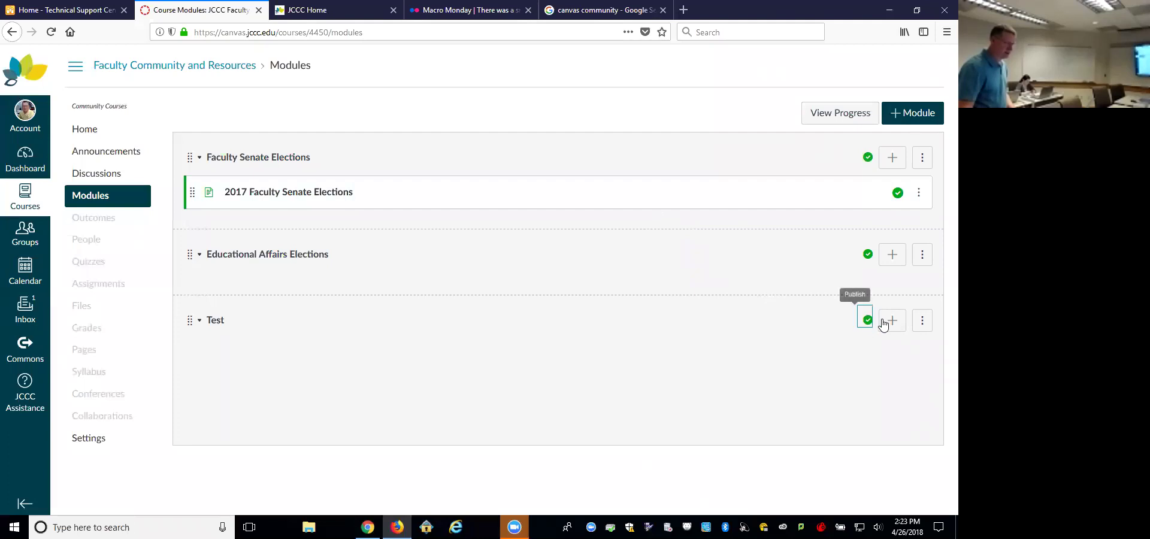
Step: Add the Dropbox Essay 1 assignment to the Test module, then go to course Settings
{"action": "left_click", "coordinate": [889, 321]}
{"action": "left_click", "coordinate": [335, 257]}
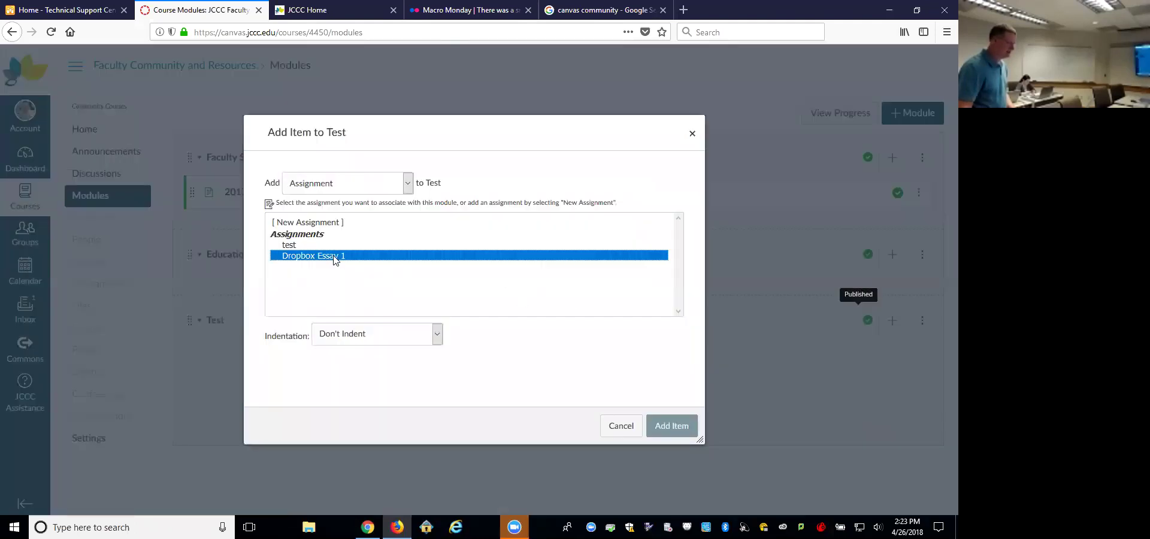
{"action": "left_click", "coordinate": [665, 425]}
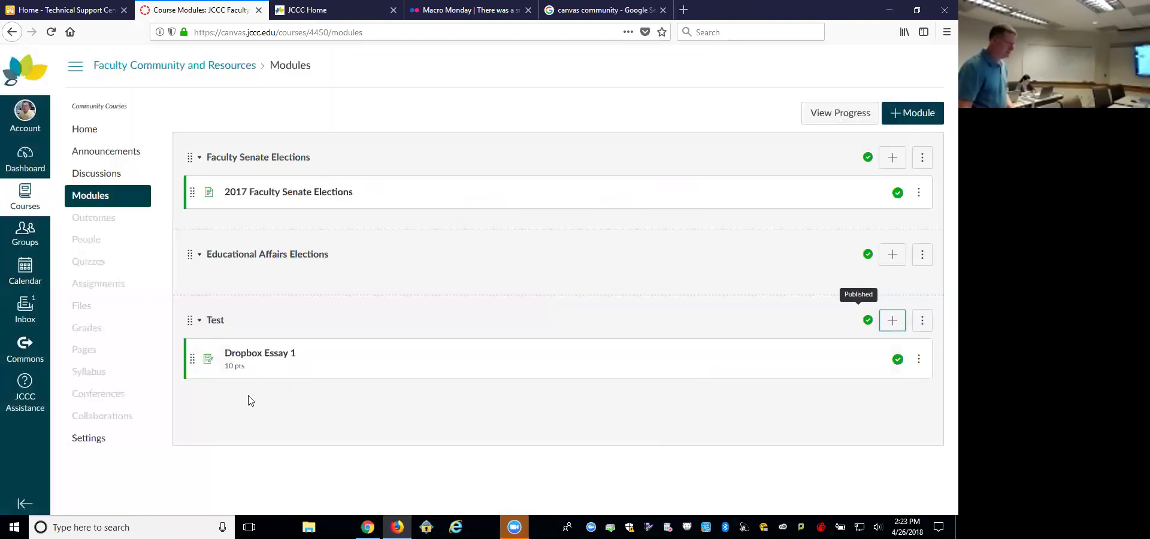
{"action": "left_click", "coordinate": [114, 437]}
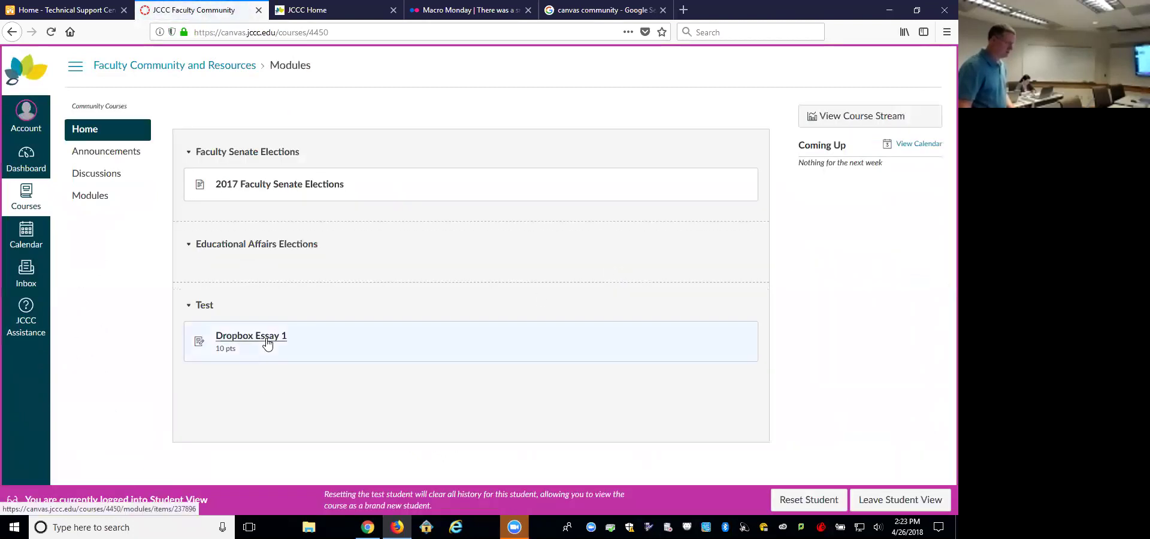
Step: Preview Dropbox Essay 1's file-upload submission in Student View, then leave Student View
{"action": "left_click", "coordinate": [269, 340]}
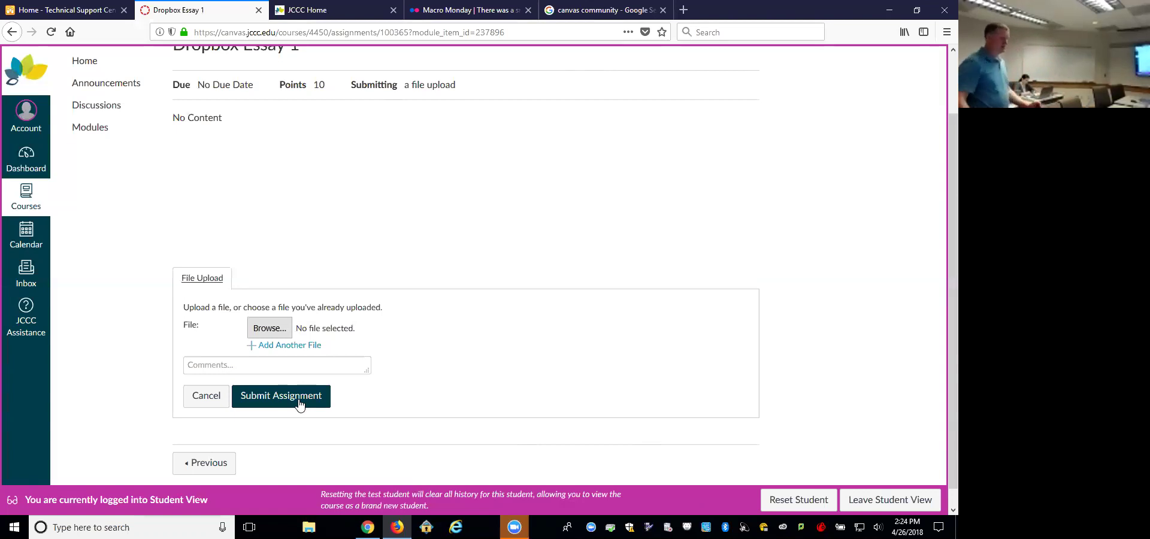
{"action": "left_click", "coordinate": [891, 500]}
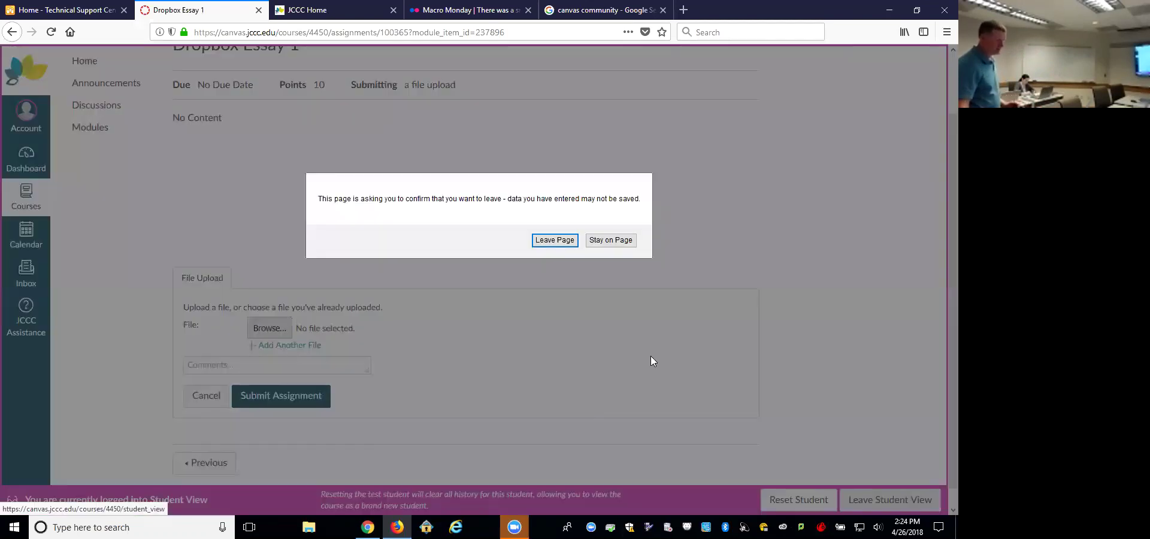
{"action": "left_click", "coordinate": [556, 240]}
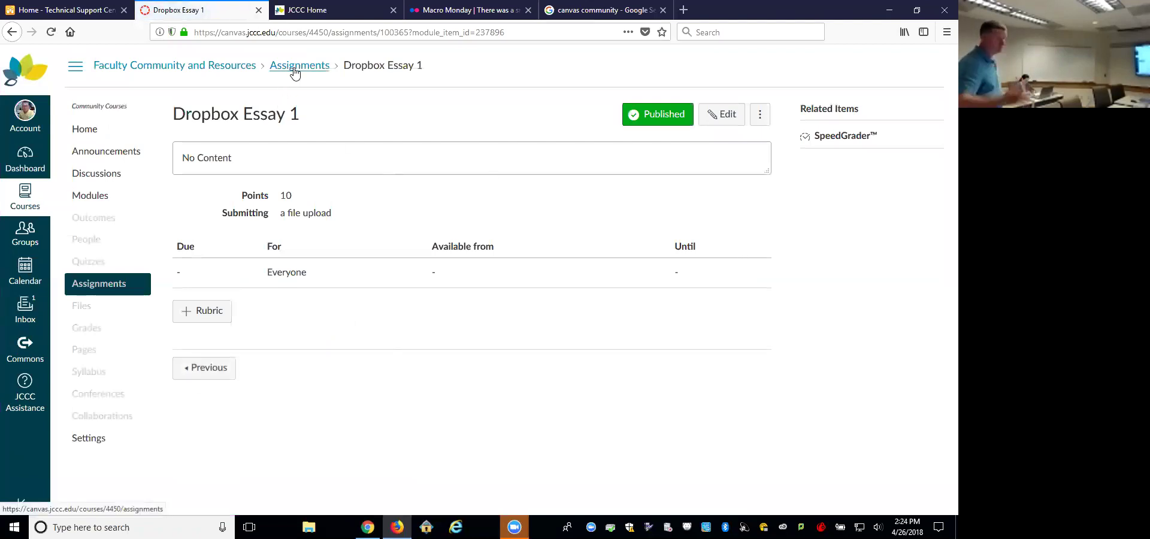
Step: Delete the Dropbox Essay 1 assignment from the course Assignments list
{"action": "left_click", "coordinate": [294, 71]}
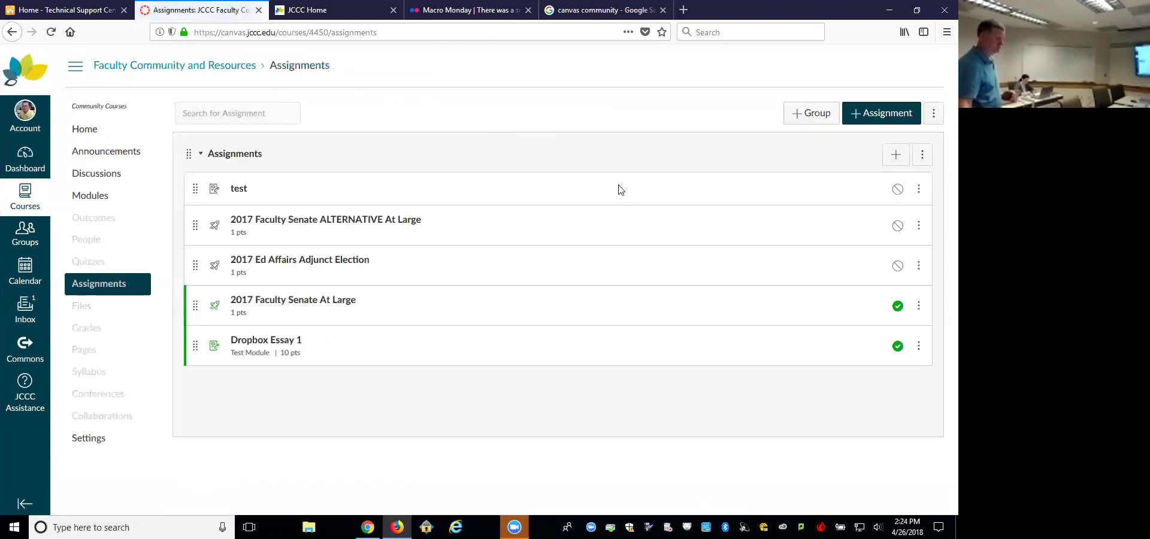
{"action": "left_click", "coordinate": [919, 345]}
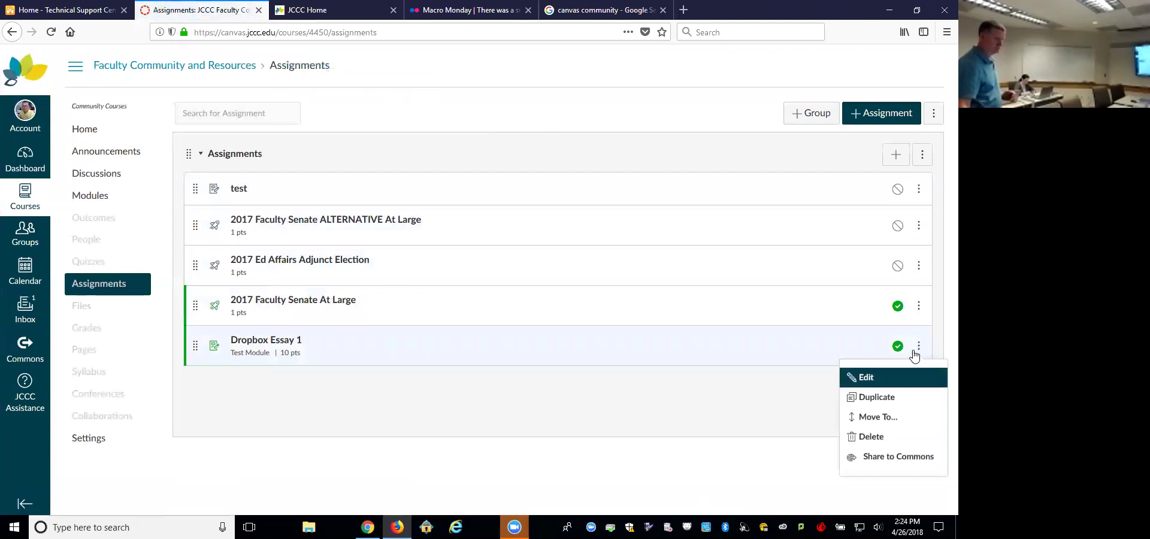
{"action": "left_click", "coordinate": [882, 443]}
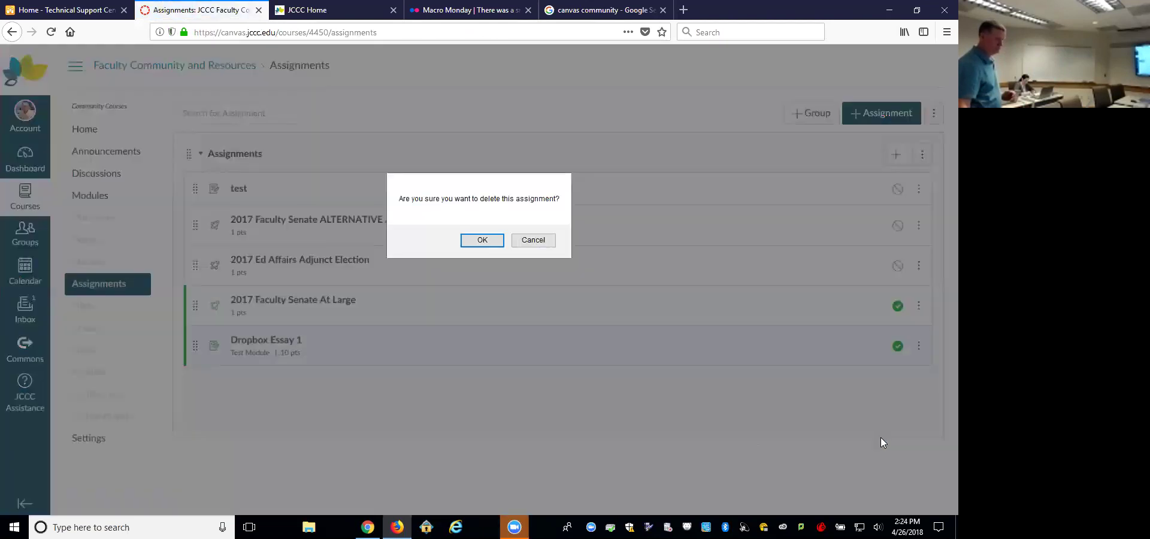
{"action": "left_click", "coordinate": [483, 240]}
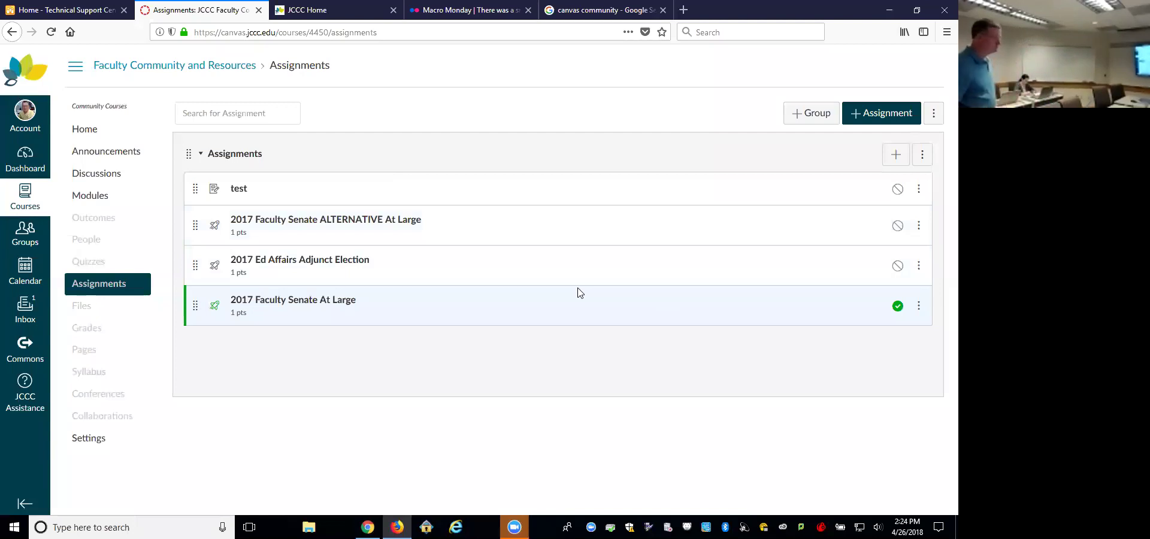
Step: Return to the Dashboard and scroll through the course cards and To Do list
{"action": "left_click", "coordinate": [26, 161]}
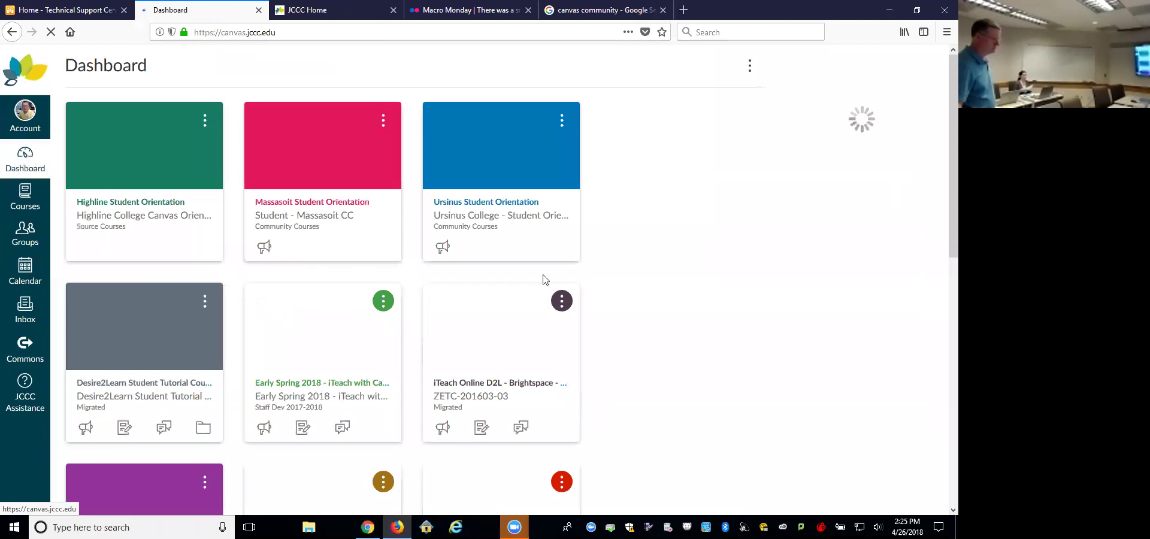
{"action": "scroll", "coordinate": [694, 290], "scroll_direction": "down", "scroll_amount": 5}
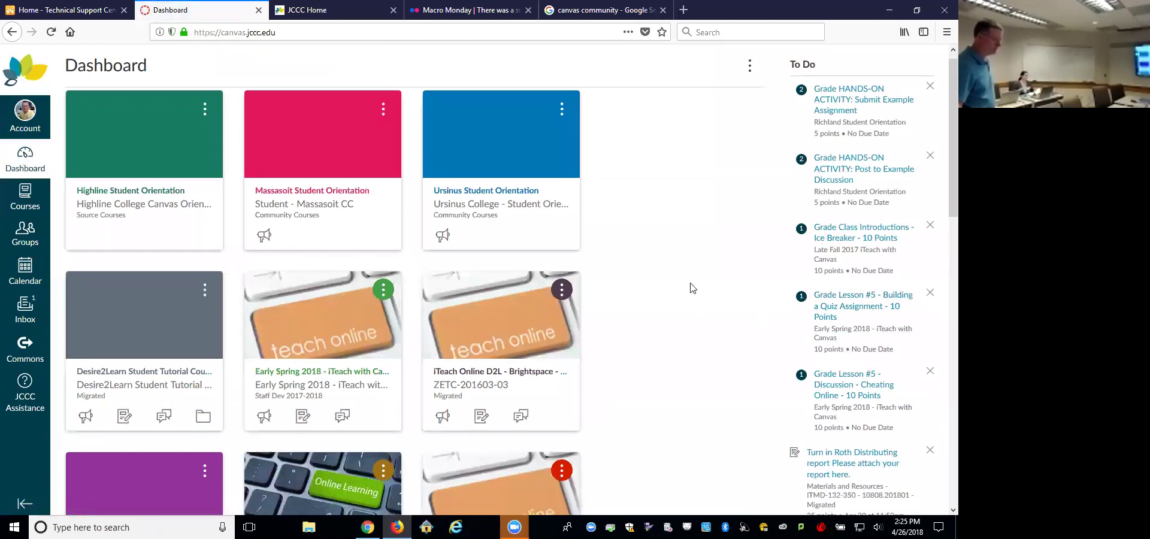
{"action": "scroll", "coordinate": [692, 288], "scroll_direction": "down", "scroll_amount": 3}
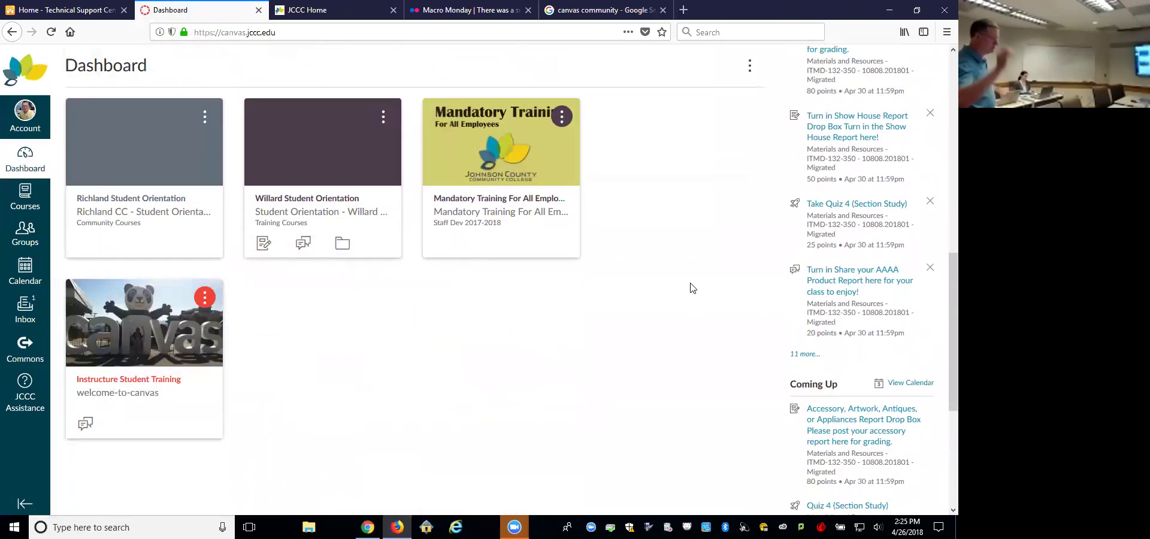
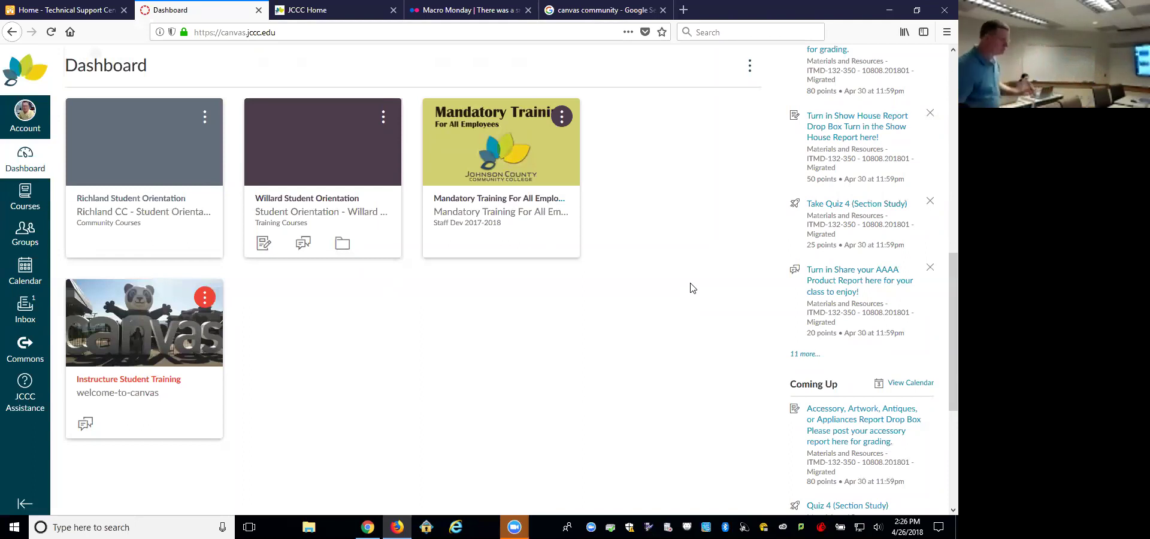
Step: Open All Courses from the Courses tray and scroll the table down to the future enrollments
{"action": "left_click", "coordinate": [28, 193]}
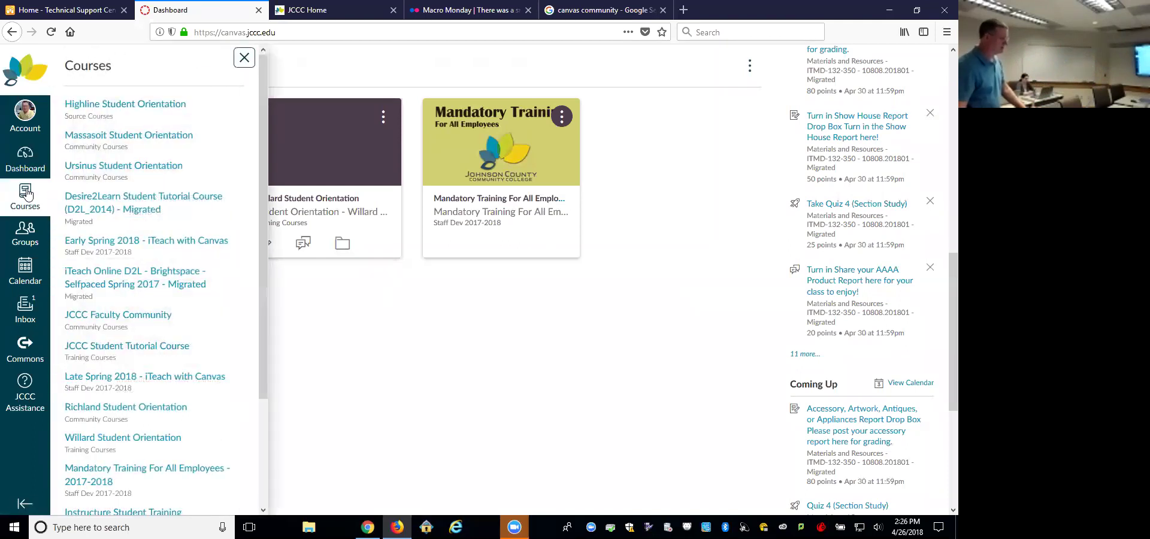
{"action": "scroll", "coordinate": [262, 341], "scroll_direction": "down", "scroll_amount": 3}
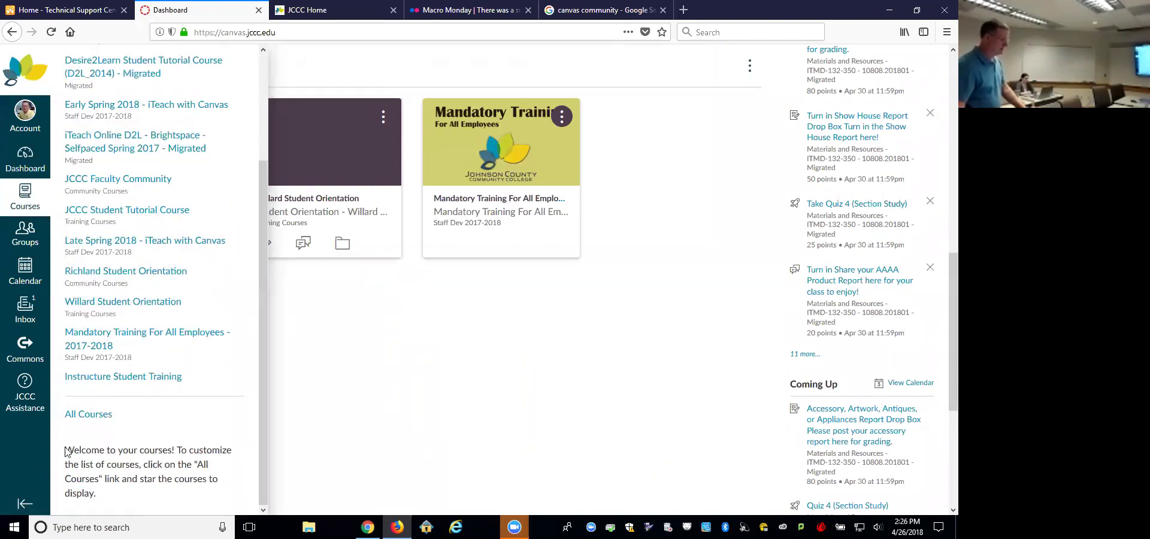
{"action": "left_click", "coordinate": [99, 414]}
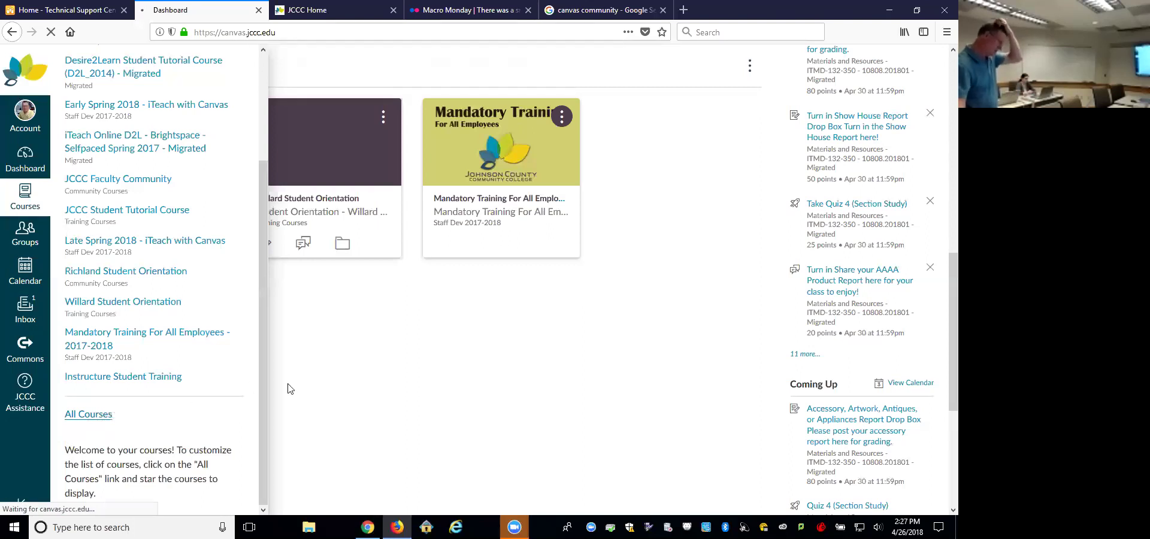
{"action": "scroll", "coordinate": [390, 366], "scroll_direction": "down", "scroll_amount": 5}
{"action": "scroll", "coordinate": [390, 366], "scroll_direction": "down", "scroll_amount": 15}
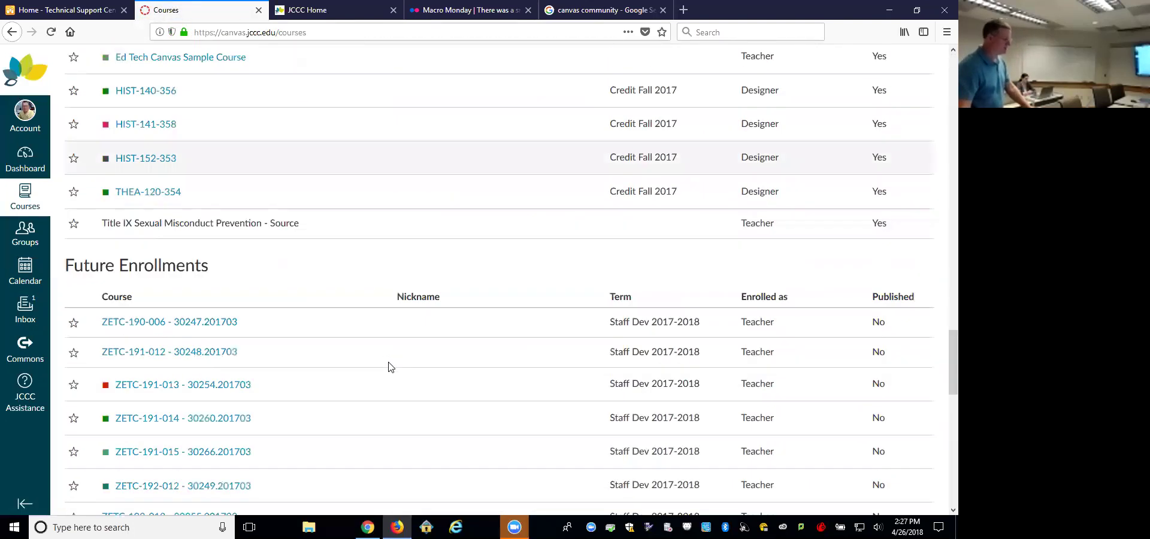
{"action": "scroll", "coordinate": [391, 367], "scroll_direction": "down", "scroll_amount": 2}
{"action": "scroll", "coordinate": [391, 366], "scroll_direction": "down", "scroll_amount": 10}
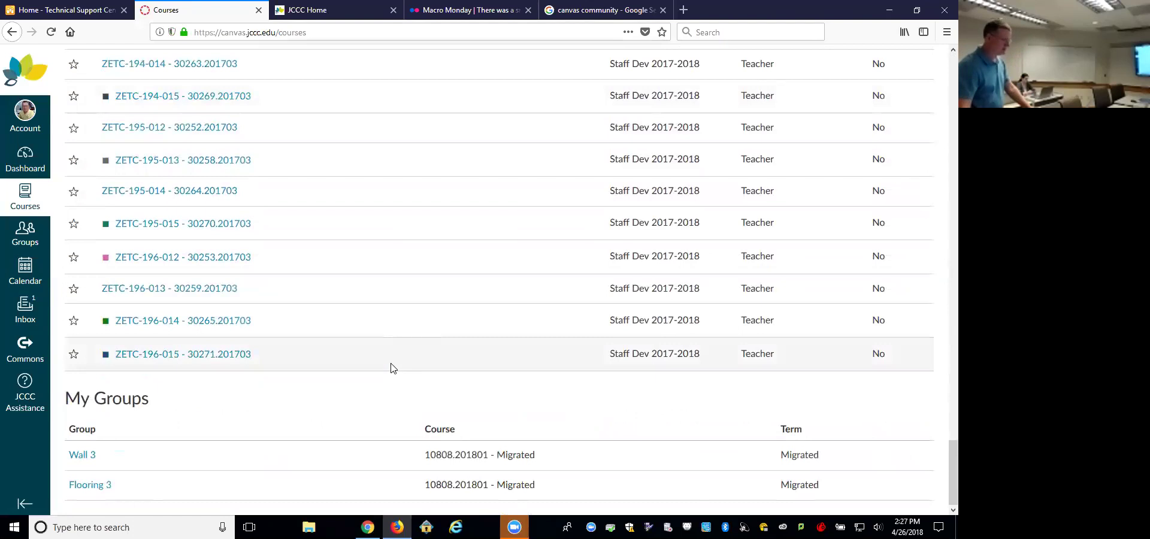
{"action": "scroll", "coordinate": [392, 367], "scroll_direction": "up", "scroll_amount": 3}
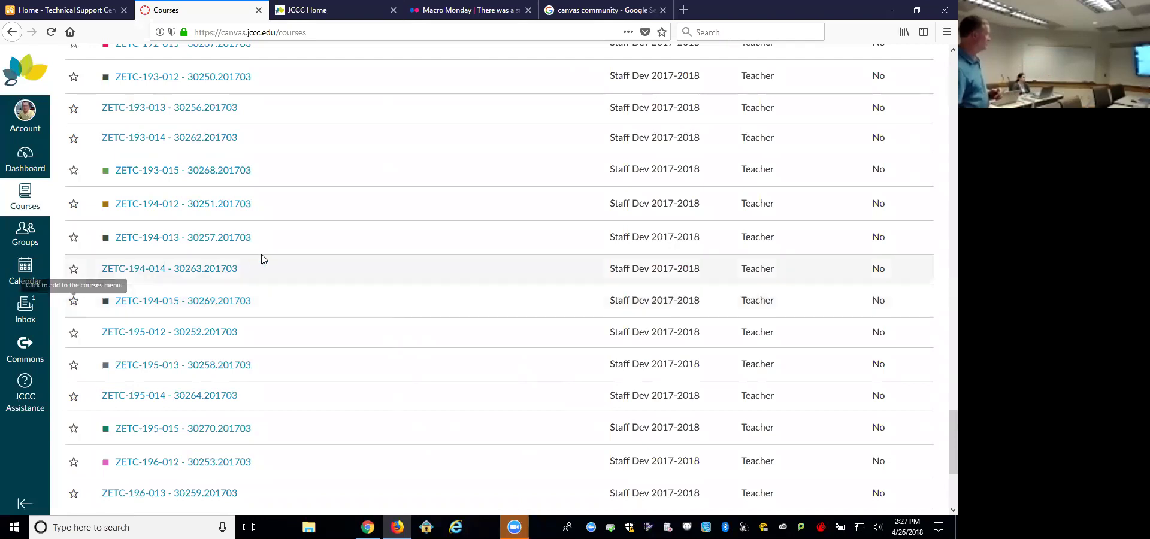
Step: Scroll back up through the All Courses table
{"action": "scroll", "coordinate": [295, 241], "scroll_direction": "up", "scroll_amount": 4}
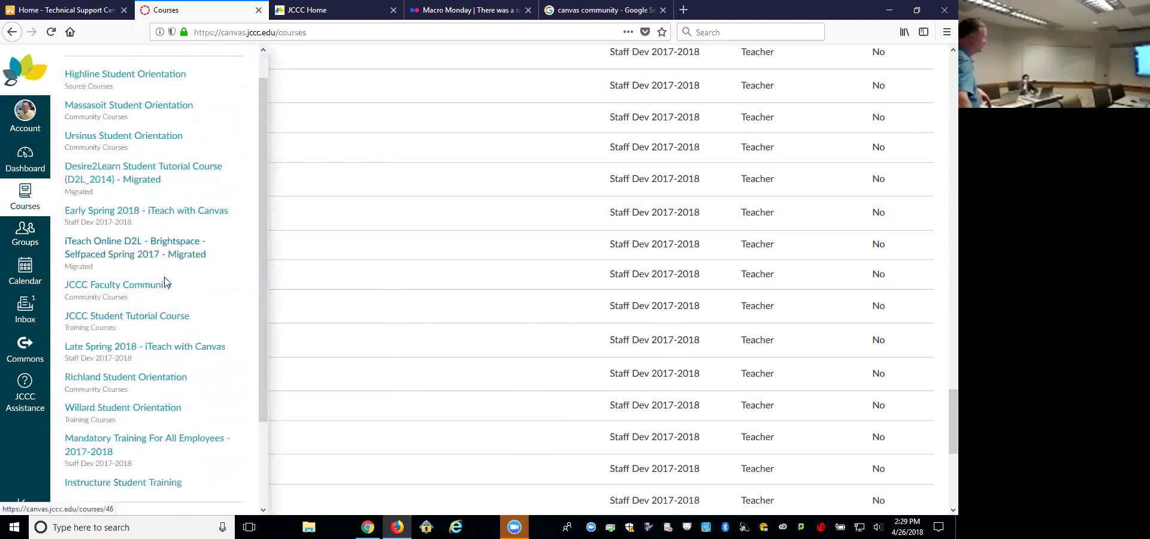
Step: Reopen the All Courses page from the tray and scroll through the JCCC course terms
{"action": "scroll", "coordinate": [96, 300], "scroll_direction": "down", "scroll_amount": 3}
{"action": "left_click", "coordinate": [111, 408]}
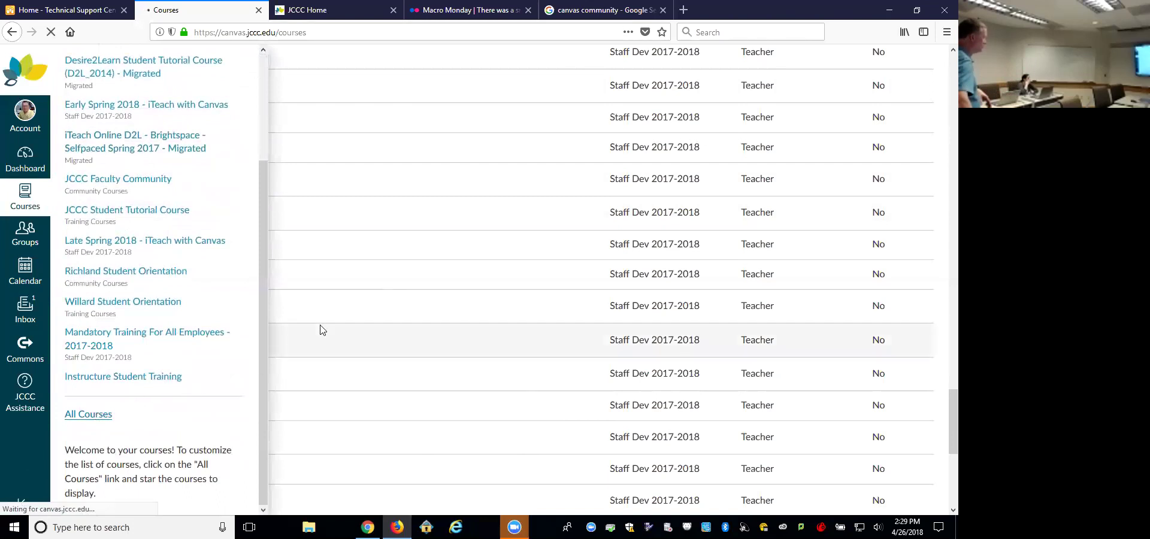
{"action": "scroll", "coordinate": [322, 330], "scroll_direction": "down", "scroll_amount": 15}
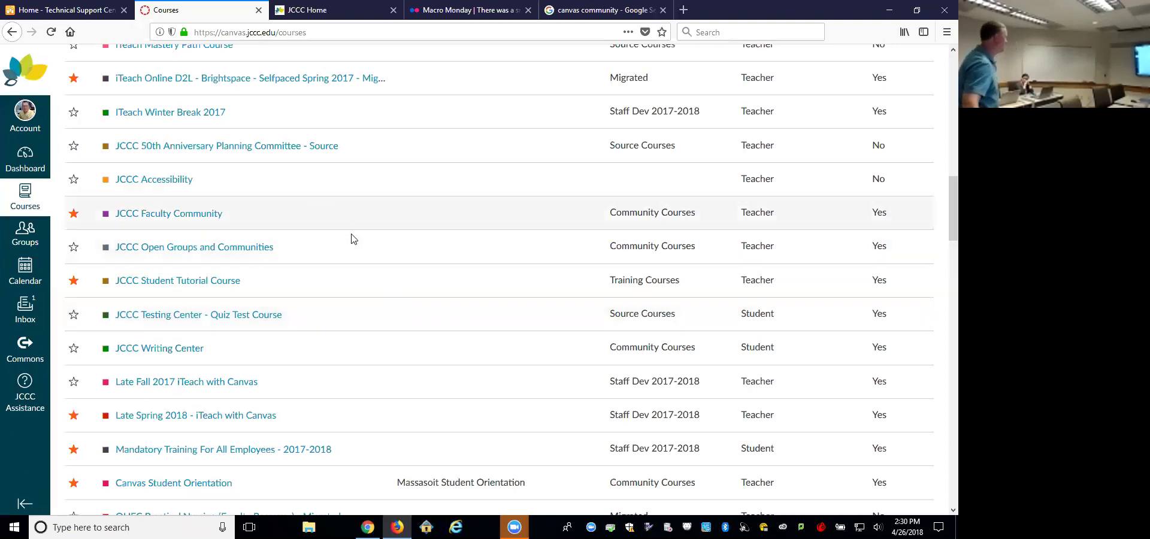
{"action": "scroll", "coordinate": [347, 233], "scroll_direction": "down", "scroll_amount": 5}
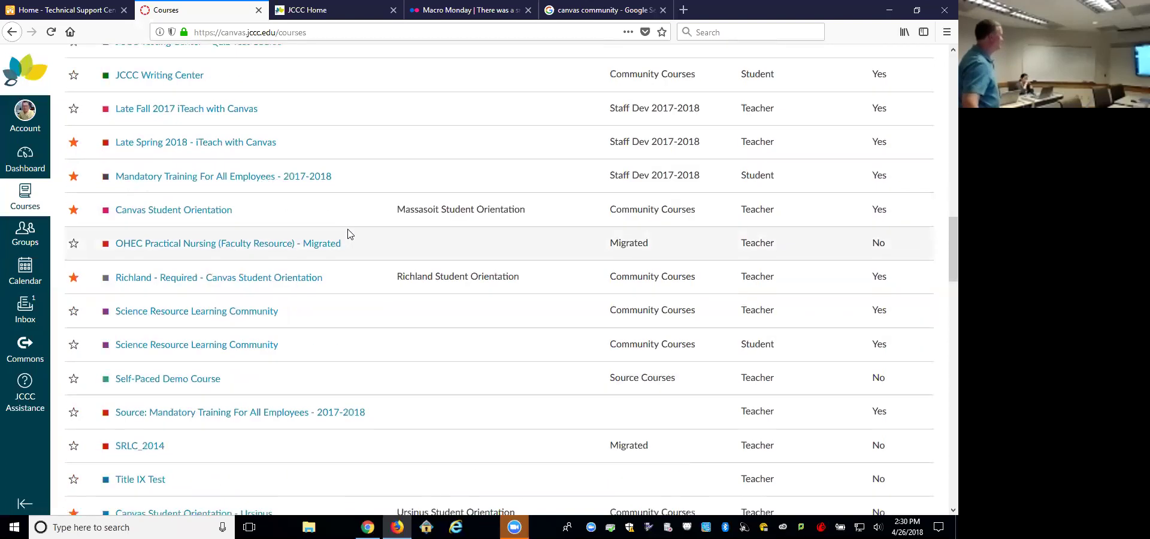
{"action": "scroll", "coordinate": [353, 232], "scroll_direction": "down", "scroll_amount": 6}
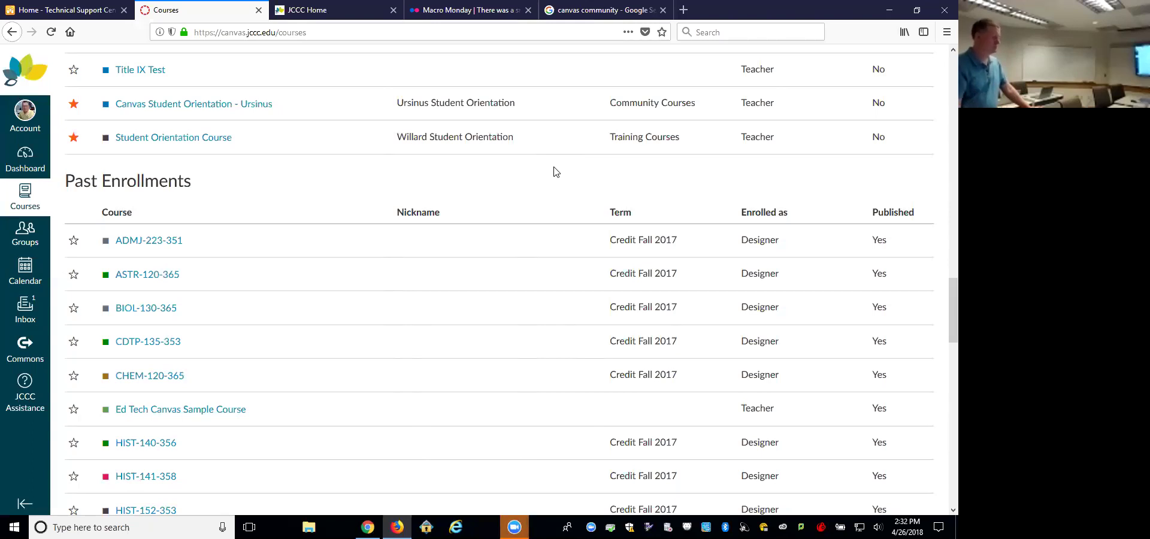
Step: Open the Highline Student Orientation course from the Dashboard, then go back
{"action": "left_click", "coordinate": [26, 155]}
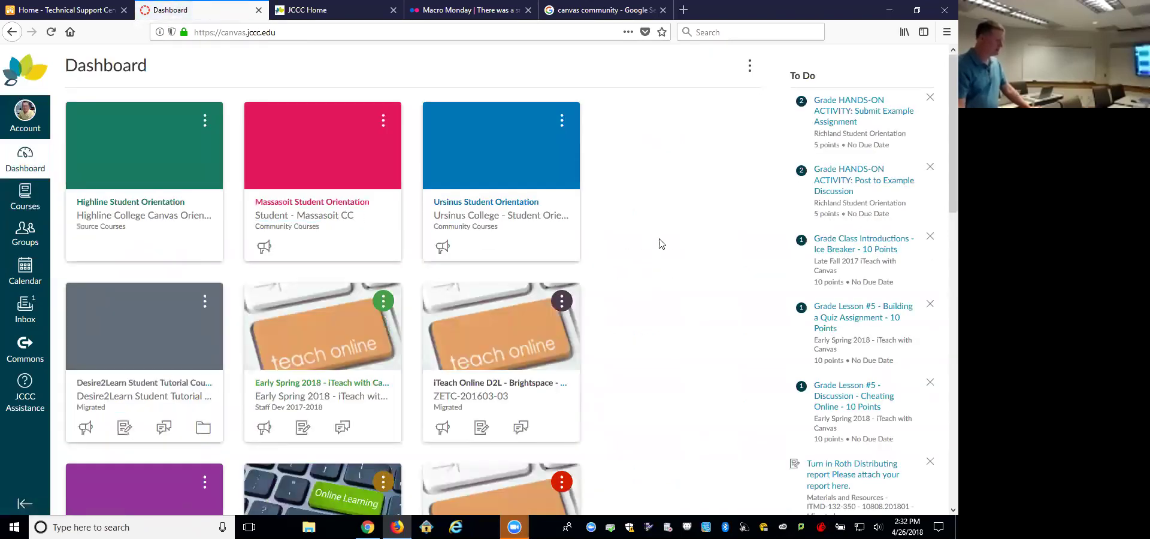
{"action": "left_click", "coordinate": [143, 204]}
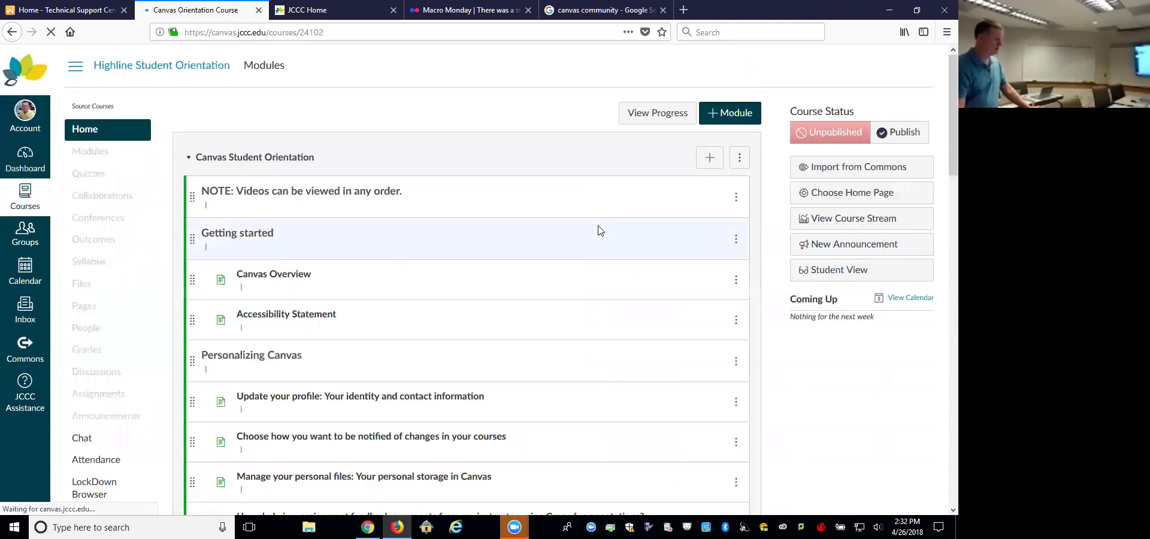
{"action": "left_click", "coordinate": [12, 32]}
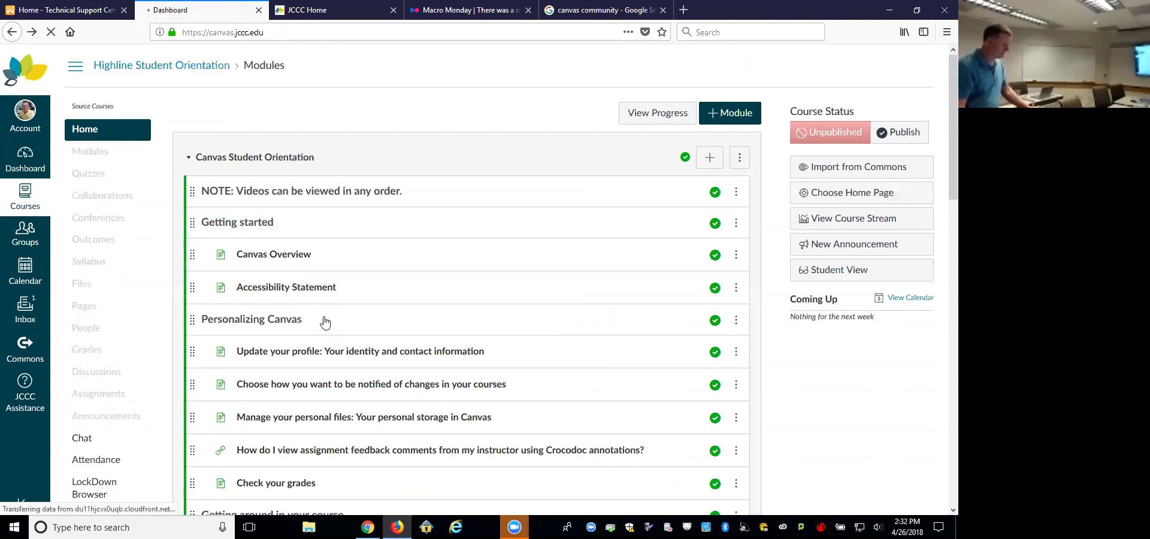
Step: Scroll the Dashboard and bring up the quick Courses list, scrolling it down
{"action": "scroll", "coordinate": [325, 323], "scroll_direction": "down", "scroll_amount": 4}
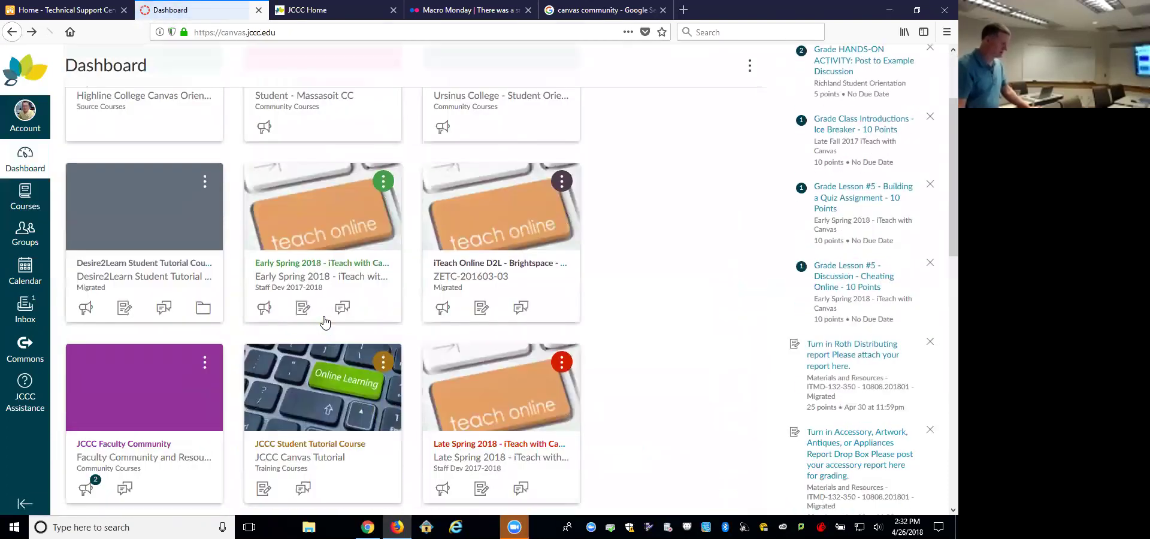
{"action": "scroll", "coordinate": [324, 322], "scroll_direction": "down", "scroll_amount": 5}
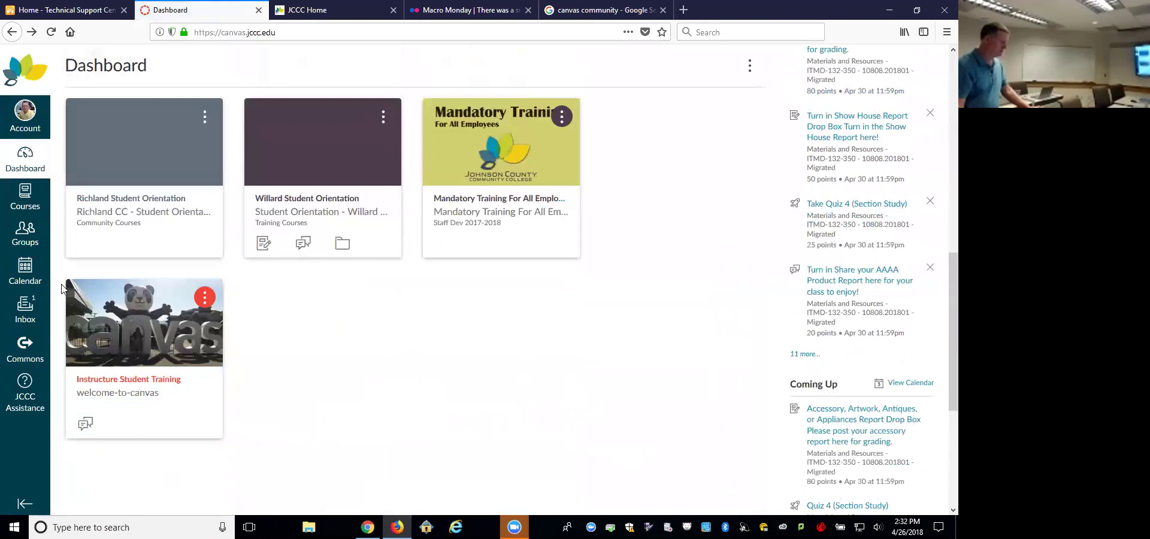
{"action": "left_click", "coordinate": [25, 202]}
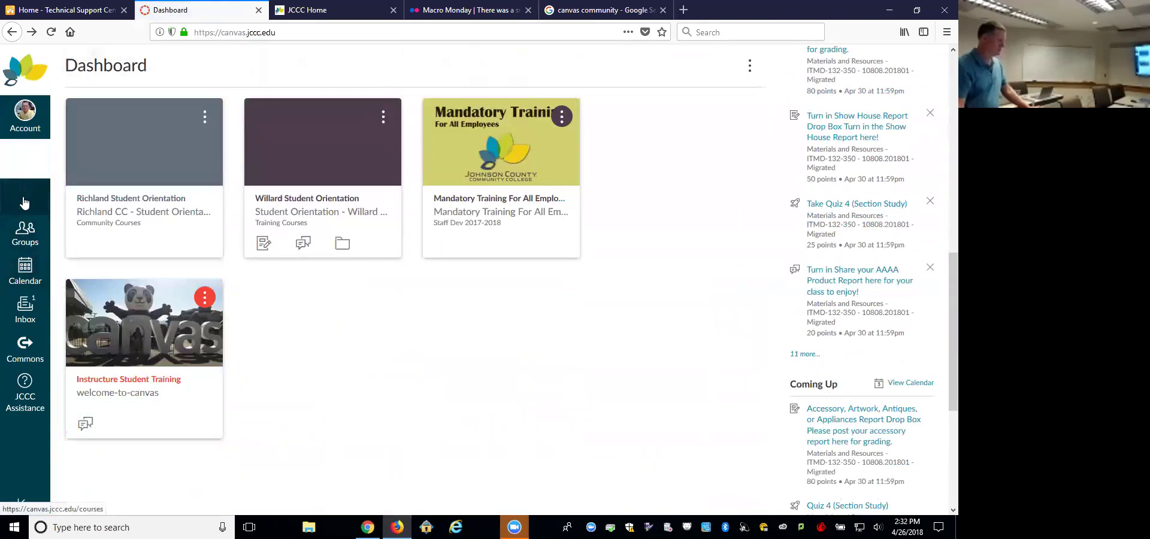
{"action": "left_click_drag", "start_coordinate": [262, 254], "coordinate": [256, 359]}
Step: Open Biology from the All Courses list and start editing its Home page
{"action": "left_click", "coordinate": [89, 415]}
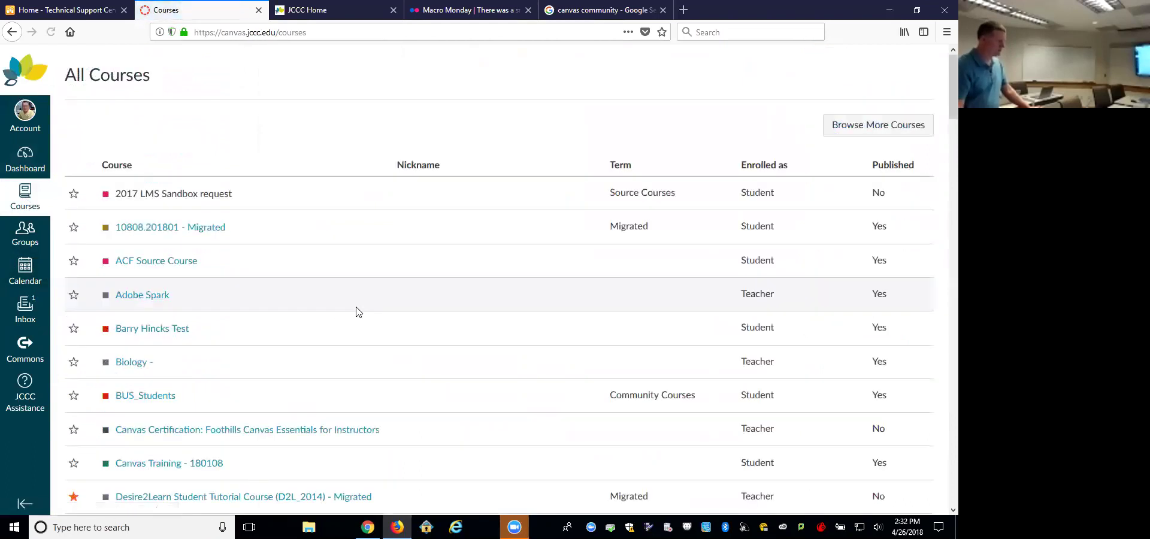
{"action": "left_click", "coordinate": [132, 363]}
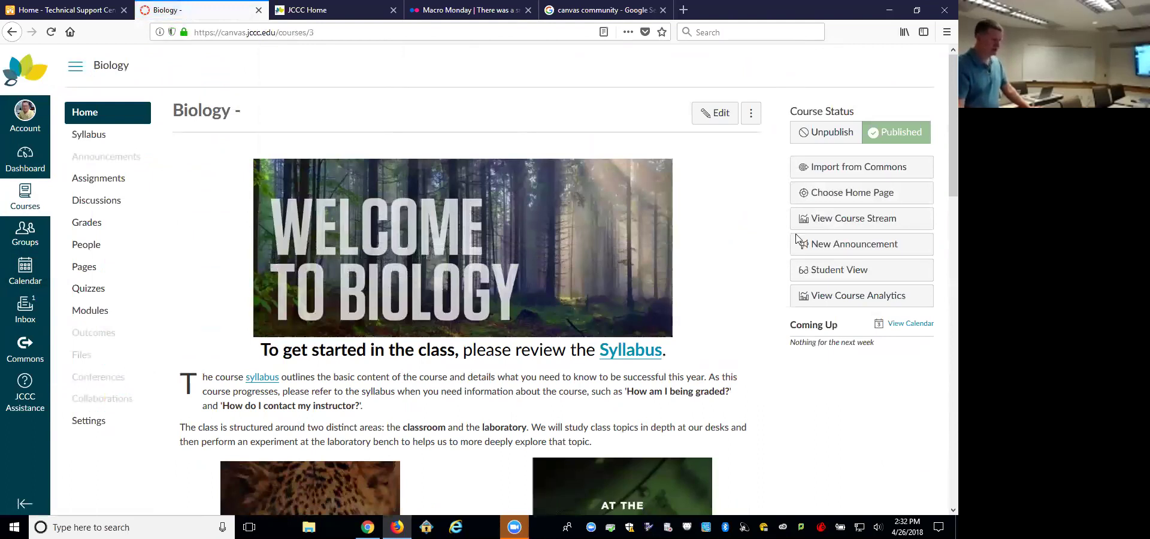
{"action": "left_click", "coordinate": [715, 113]}
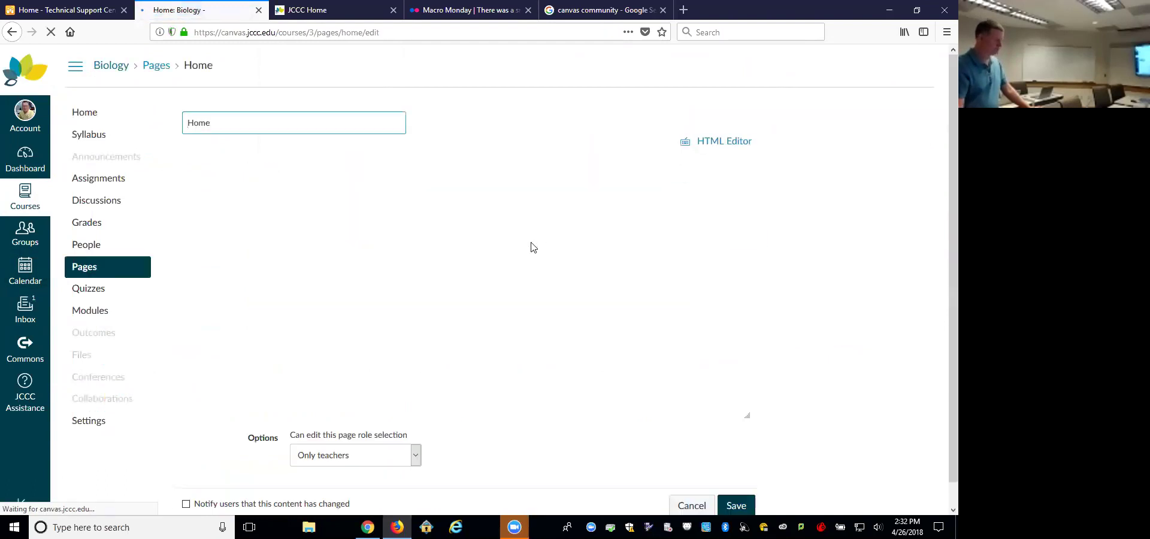
{"action": "left_click", "coordinate": [485, 295]}
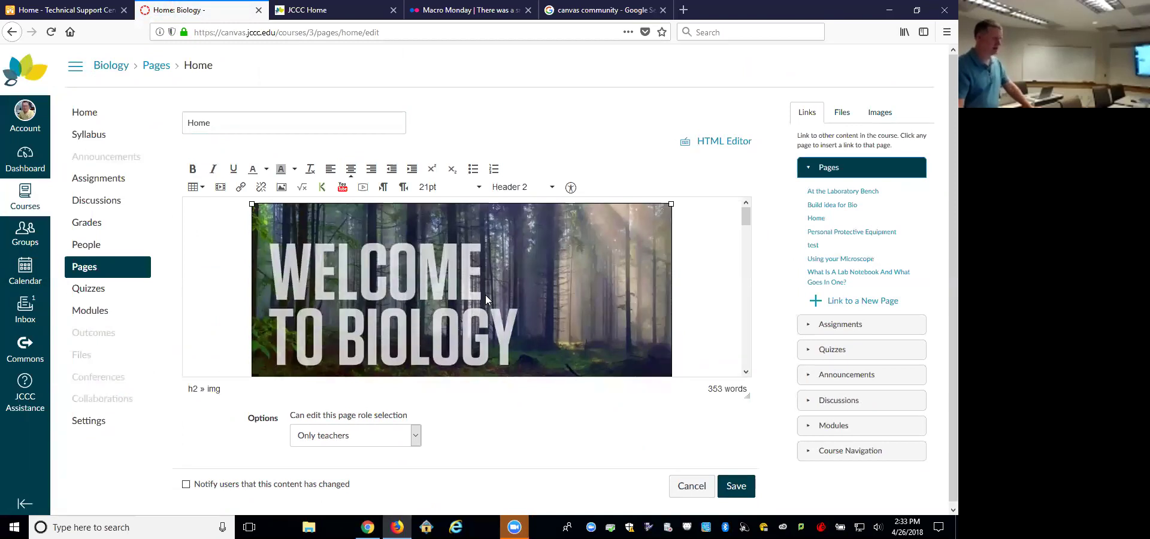
{"action": "scroll", "coordinate": [485, 295], "scroll_direction": "down", "scroll_amount": 5}
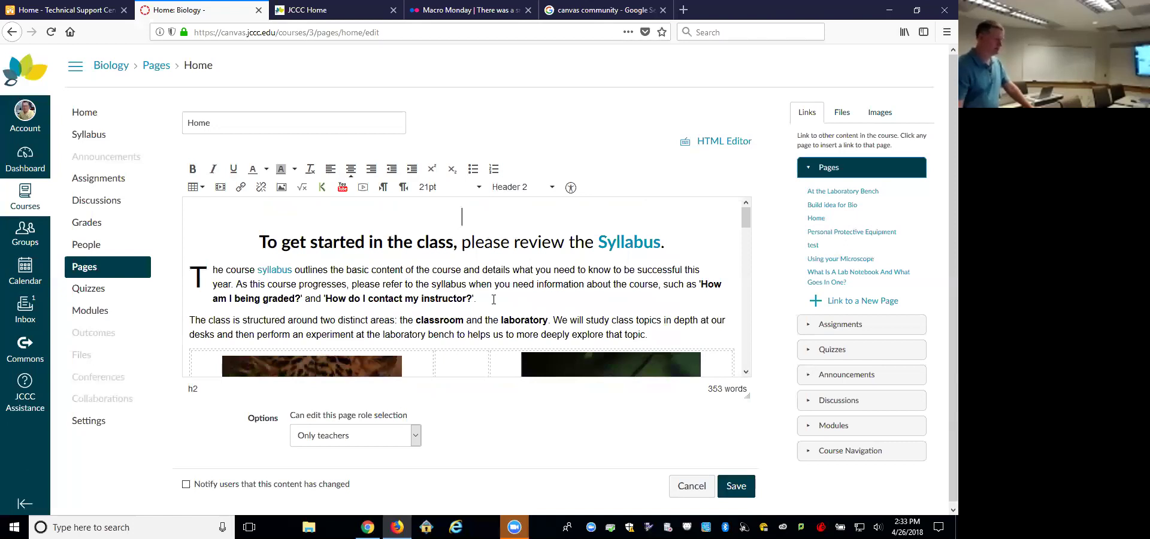
{"action": "scroll", "coordinate": [493, 299], "scroll_direction": "down", "scroll_amount": 4}
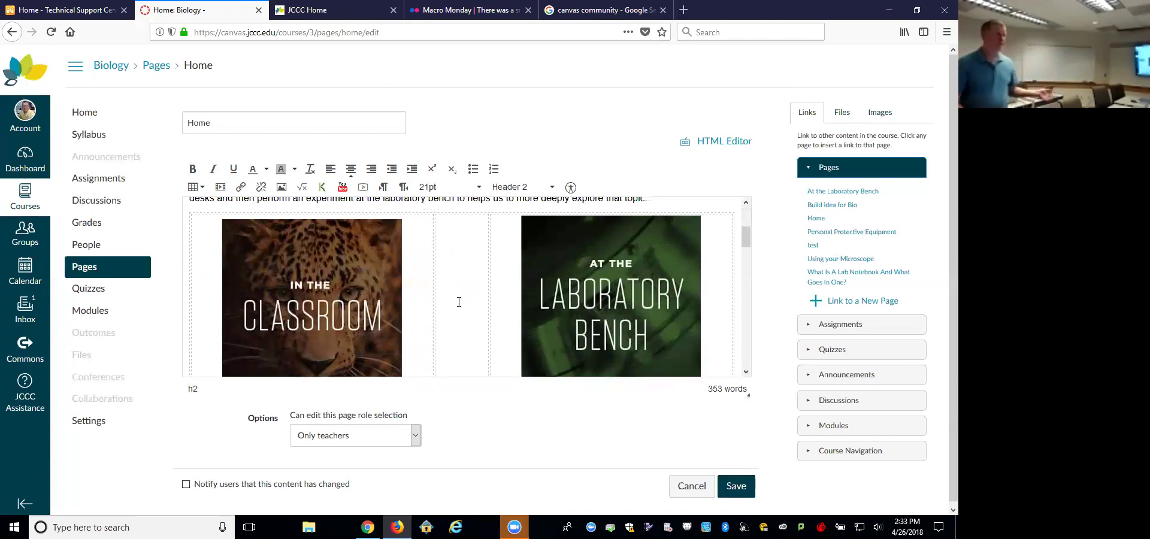
{"action": "scroll", "coordinate": [461, 300], "scroll_direction": "up", "scroll_amount": 3}
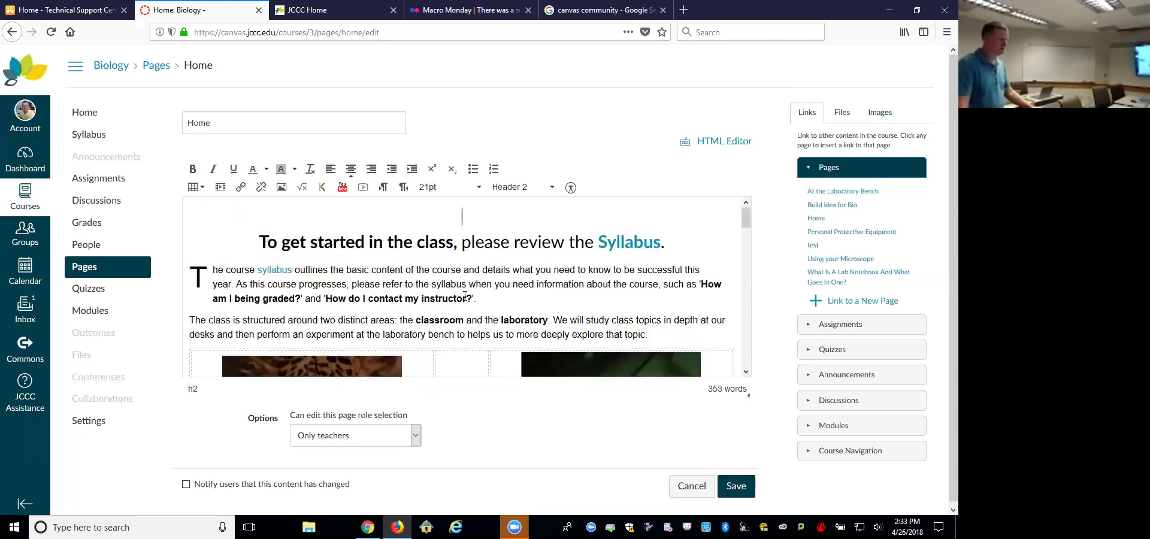
{"action": "mouse_move", "coordinate": [742, 217]}
{"action": "left_mouse_down"}
{"action": "mouse_move", "coordinate": [742, 370]}
{"action": "mouse_move", "coordinate": [749, 204]}
{"action": "left_mouse_up"}
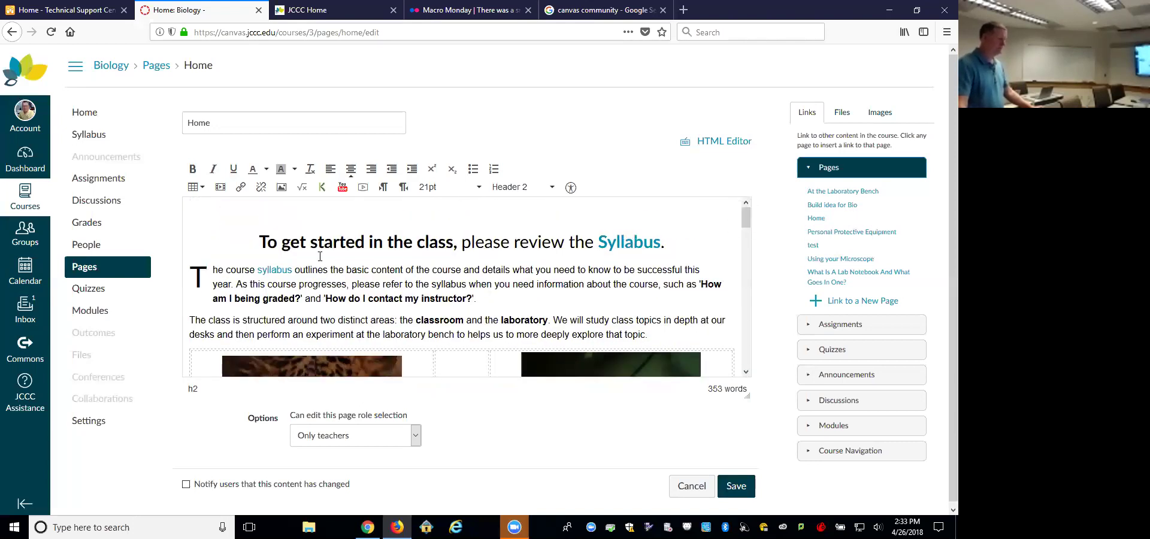
Step: Go to Commons, discarding the unsaved Home page edits, and filter to Pages
{"action": "left_click", "coordinate": [21, 349]}
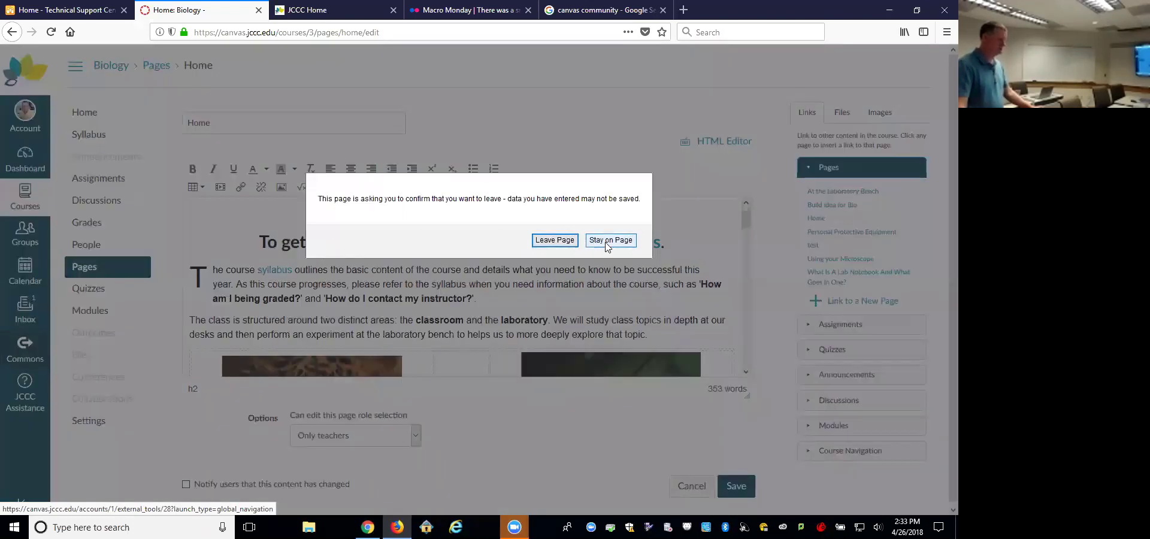
{"action": "left_click", "coordinate": [554, 240]}
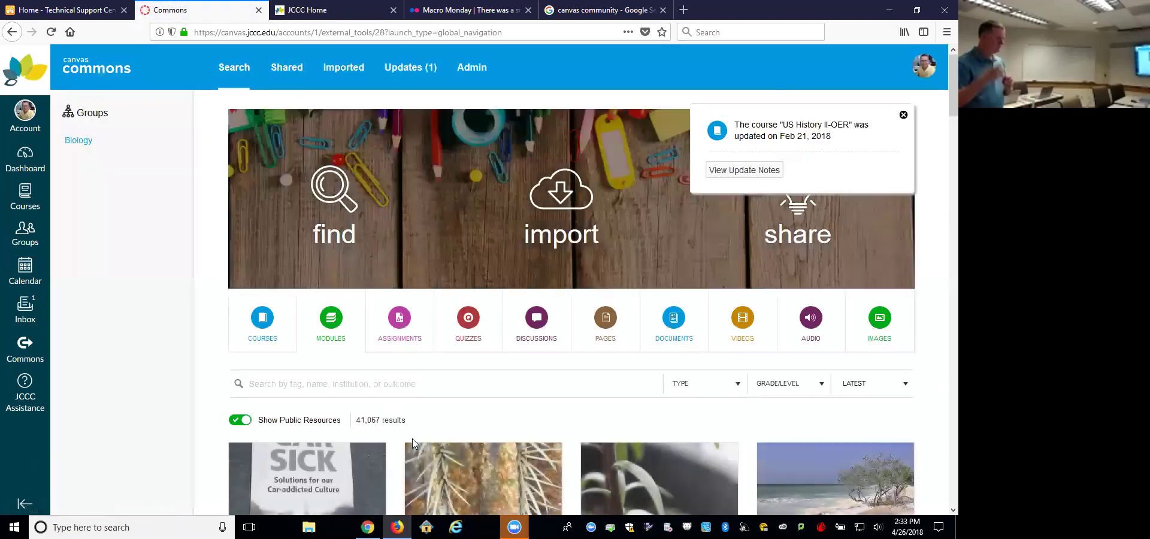
{"action": "left_click", "coordinate": [606, 318]}
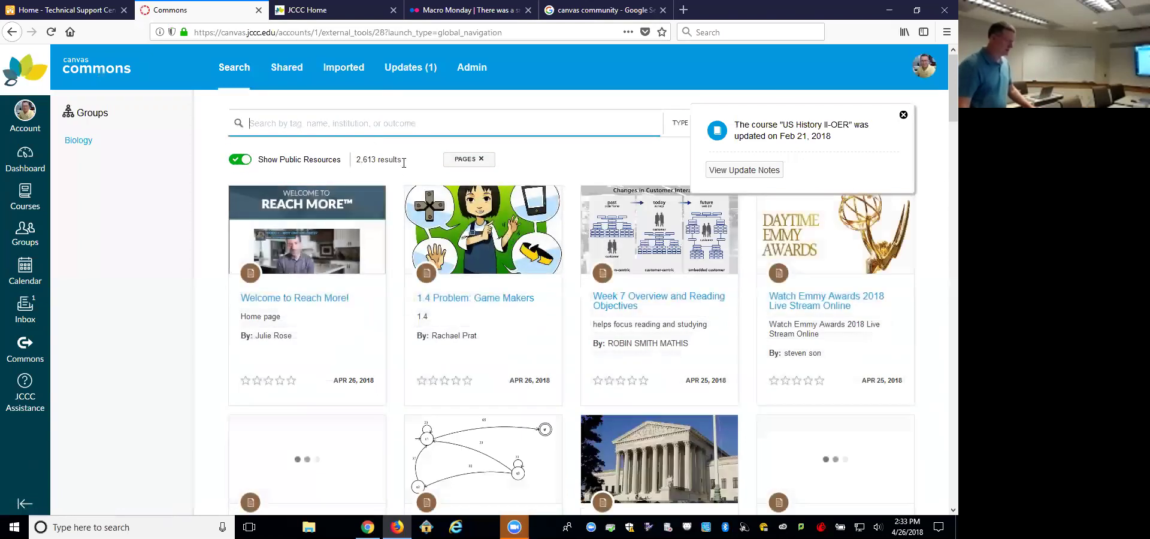
Step: Search the shared pages for 'welcome' and scan the 103 results
{"action": "type", "text": "welcome"}
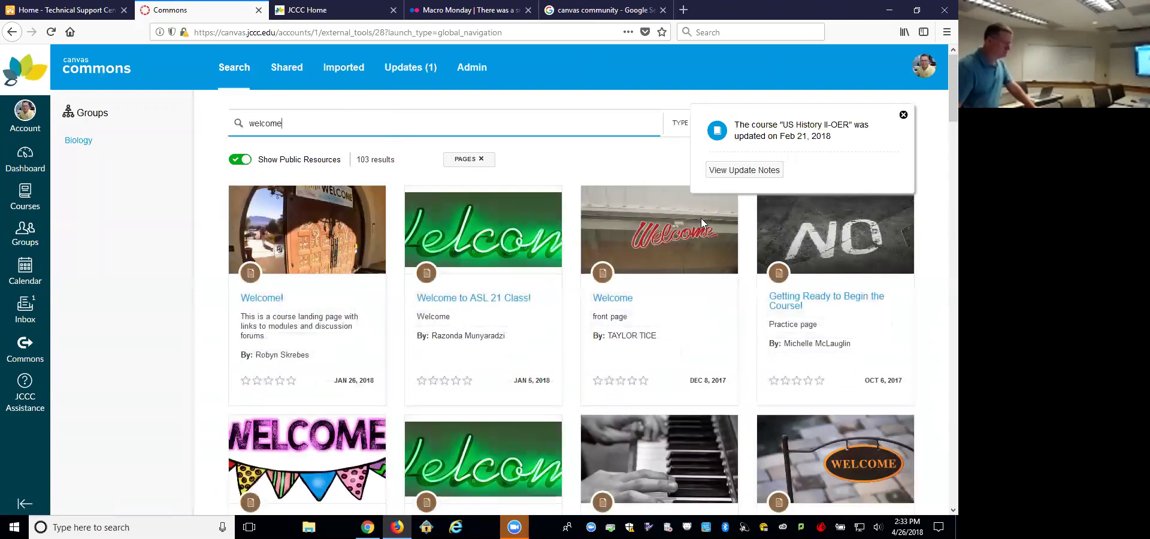
{"action": "scroll", "coordinate": [929, 147], "scroll_direction": "down", "scroll_amount": 5}
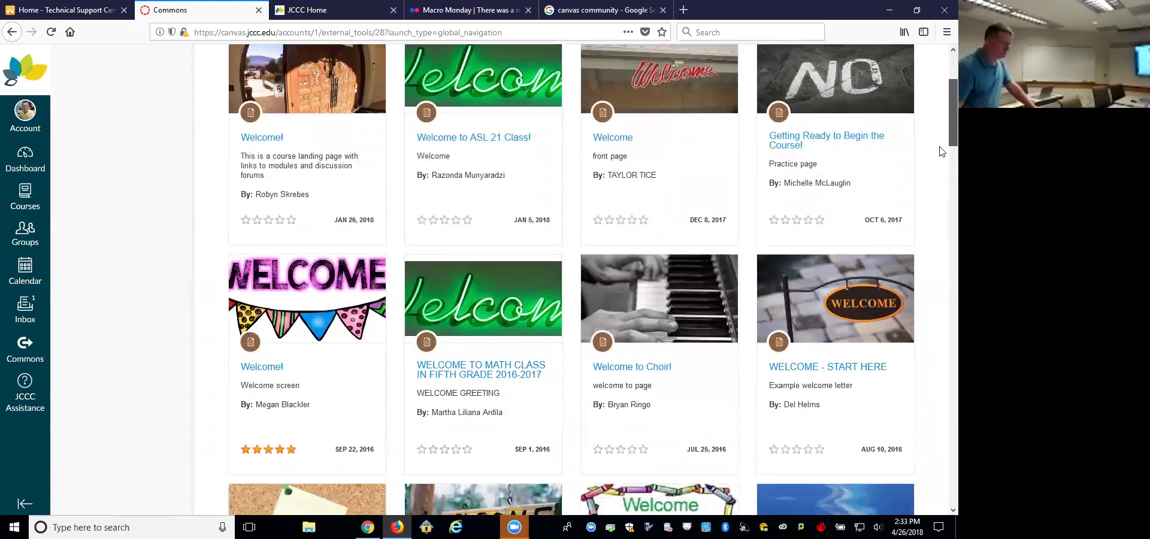
{"action": "scroll", "coordinate": [942, 170], "scroll_direction": "down", "scroll_amount": 4}
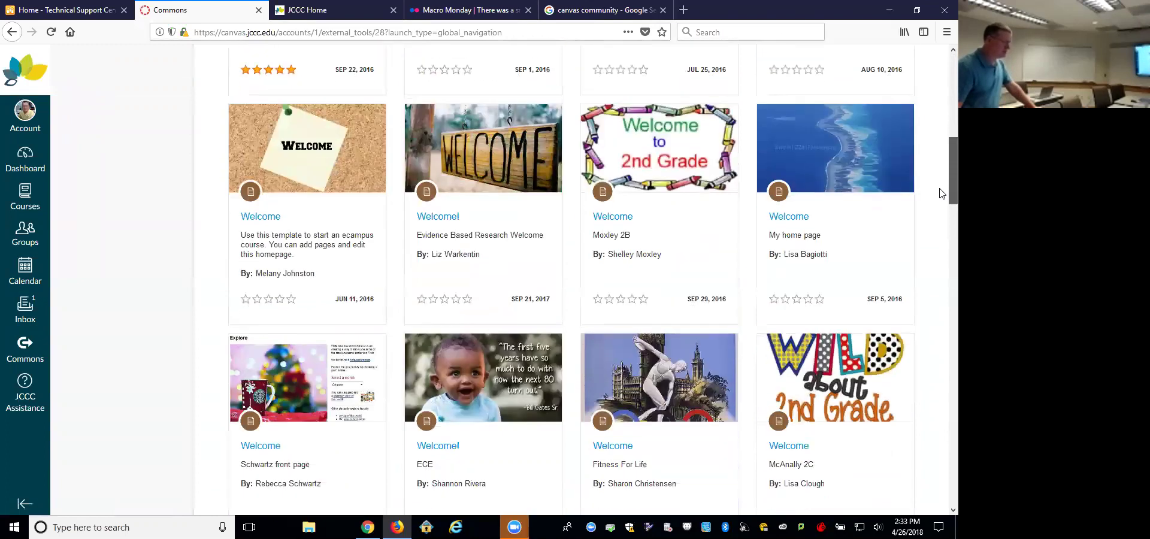
{"action": "scroll", "coordinate": [942, 193], "scroll_direction": "up", "scroll_amount": 10}
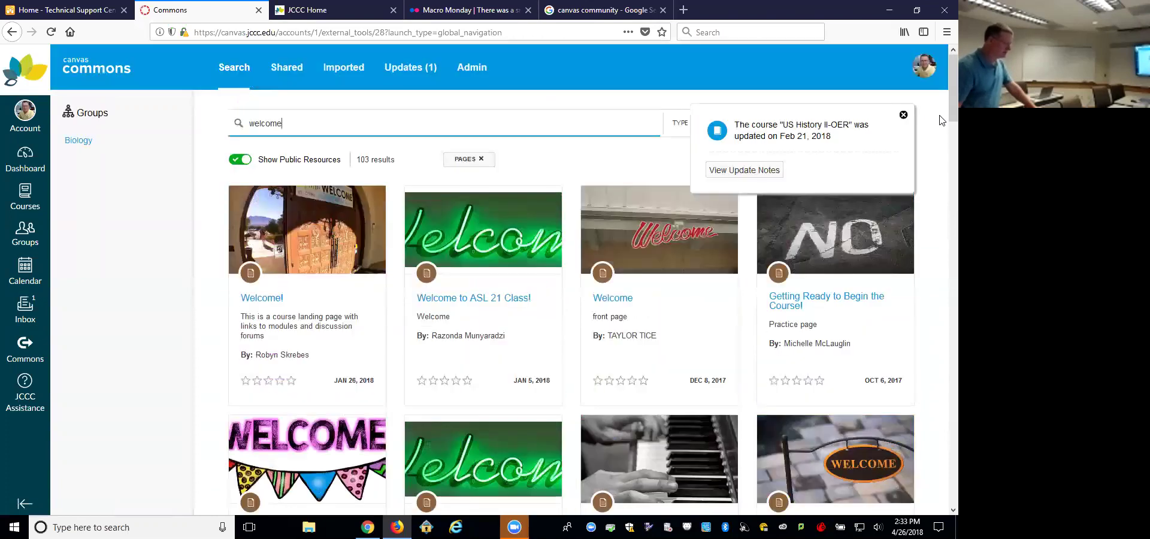
Step: Preview the Welcome! page template's details, then return to the results
{"action": "left_click", "coordinate": [258, 299]}
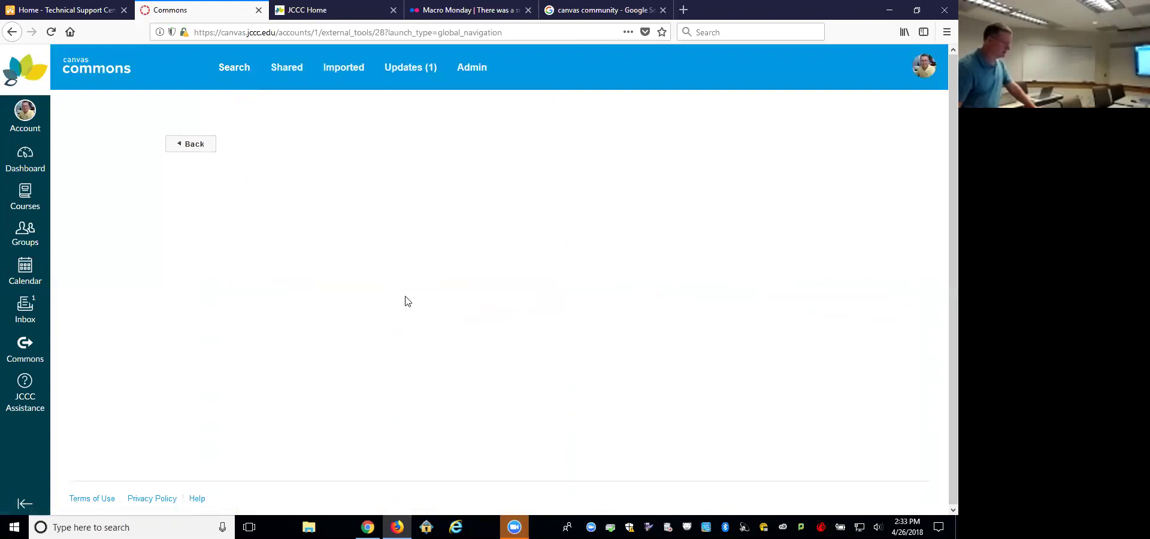
{"action": "scroll", "coordinate": [527, 311], "scroll_direction": "down", "scroll_amount": 3}
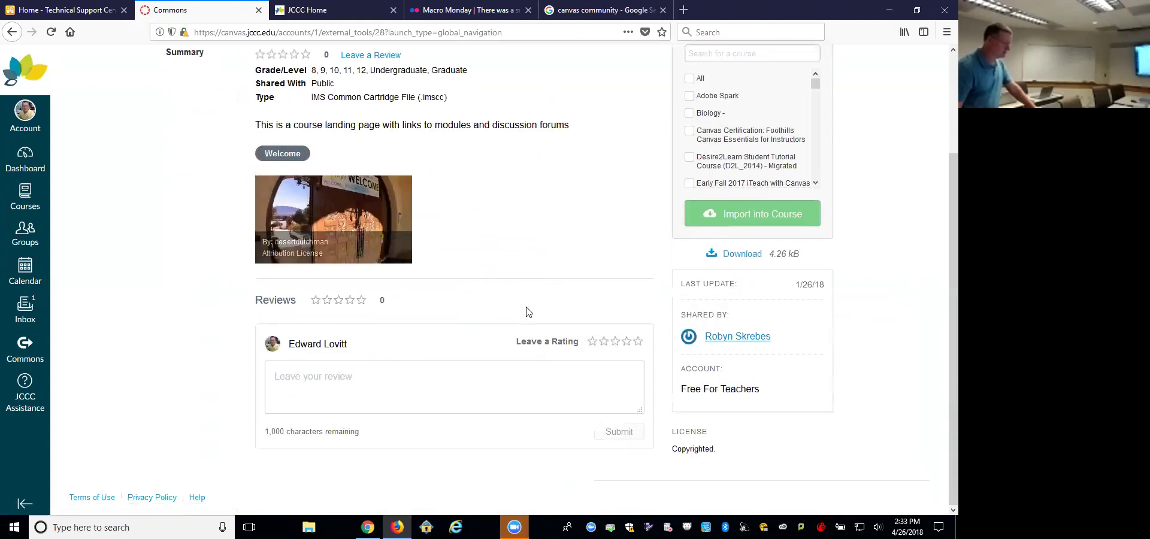
{"action": "scroll", "coordinate": [436, 314], "scroll_direction": "up", "scroll_amount": 2}
{"action": "scroll", "coordinate": [435, 313], "scroll_direction": "up", "scroll_amount": 1}
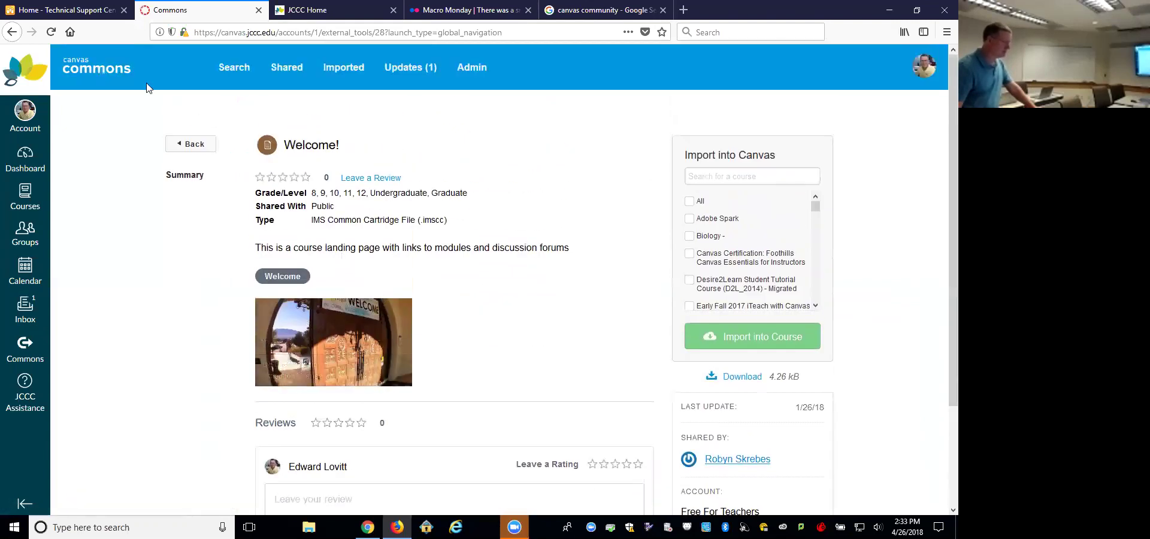
{"action": "left_click", "coordinate": [13, 32]}
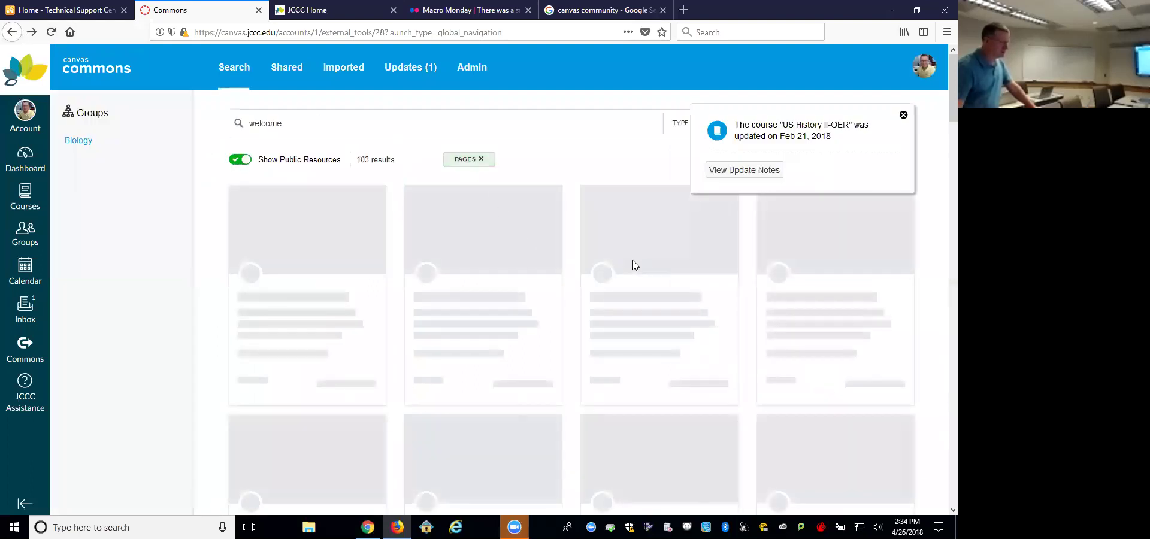
Step: Review the Welcome! Front Page template details and go back to the results
{"action": "scroll", "coordinate": [940, 114], "scroll_direction": "down", "scroll_amount": 8}
{"action": "scroll", "coordinate": [941, 228], "scroll_direction": "down", "scroll_amount": 9}
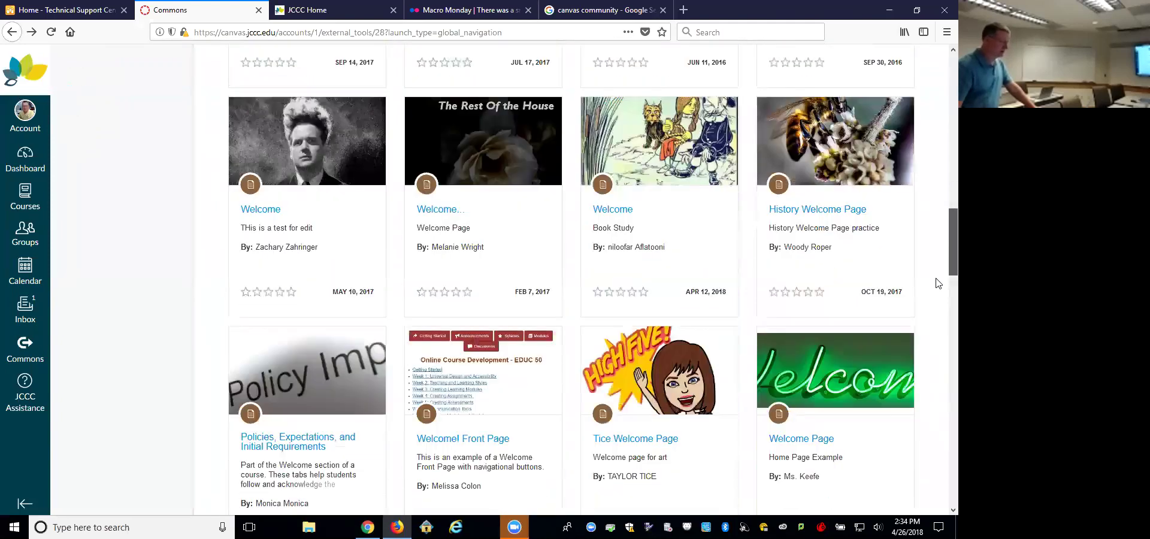
{"action": "scroll", "coordinate": [938, 282], "scroll_direction": "down", "scroll_amount": 2}
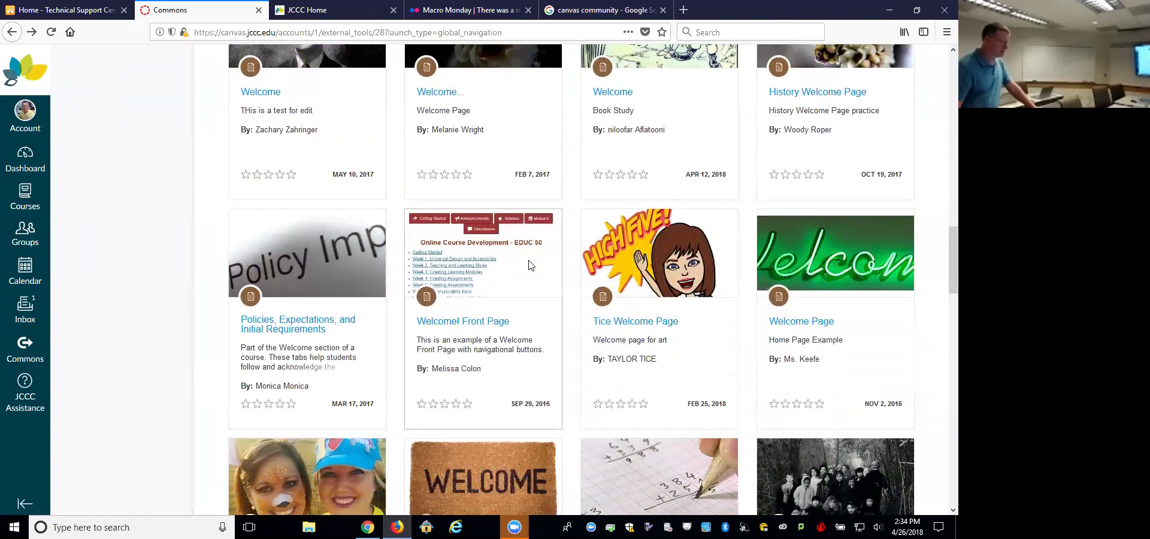
{"action": "left_click", "coordinate": [500, 322]}
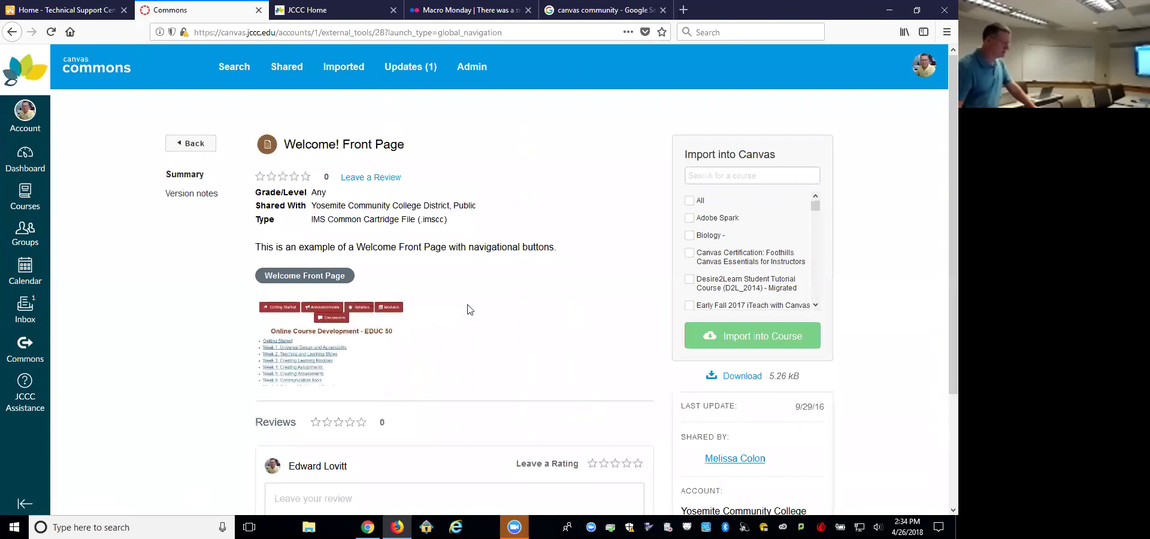
{"action": "scroll", "coordinate": [470, 310], "scroll_direction": "down", "scroll_amount": 3}
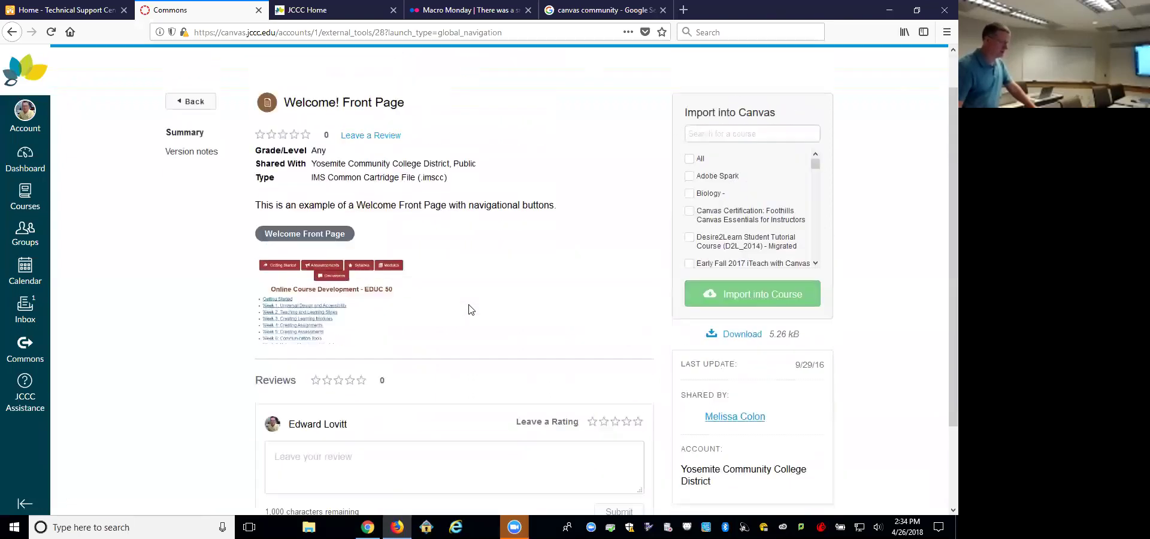
{"action": "scroll", "coordinate": [471, 310], "scroll_direction": "up", "scroll_amount": 1}
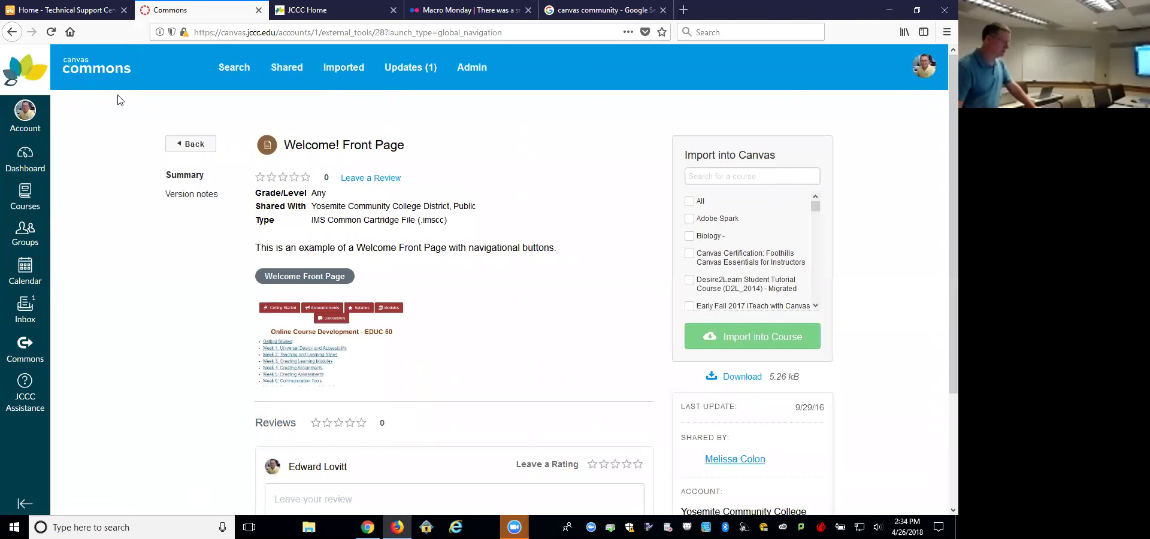
{"action": "left_click", "coordinate": [191, 144]}
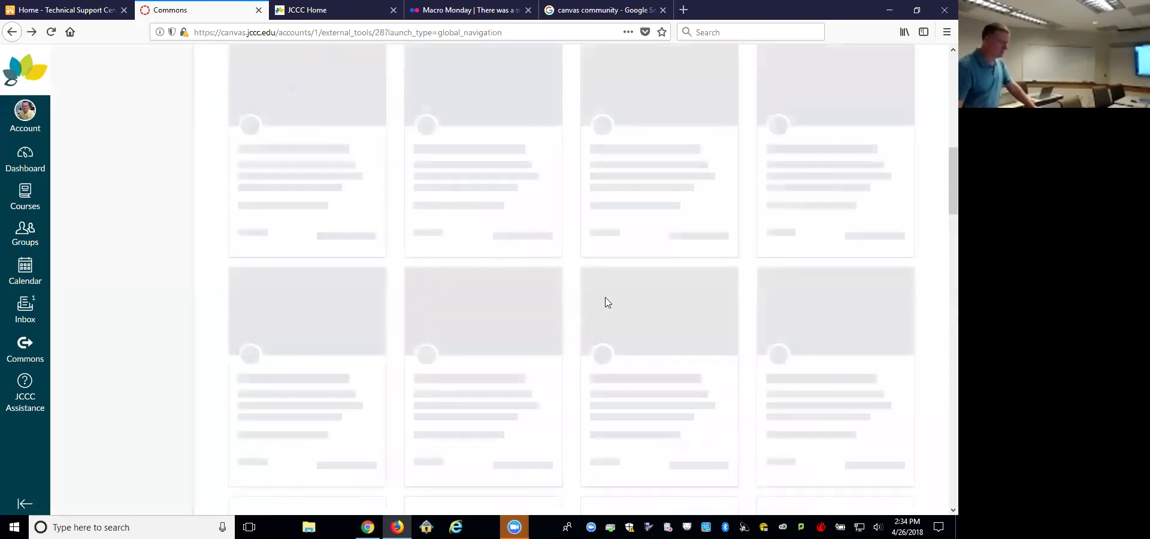
{"action": "scroll", "coordinate": [593, 298], "scroll_direction": "down", "scroll_amount": 5}
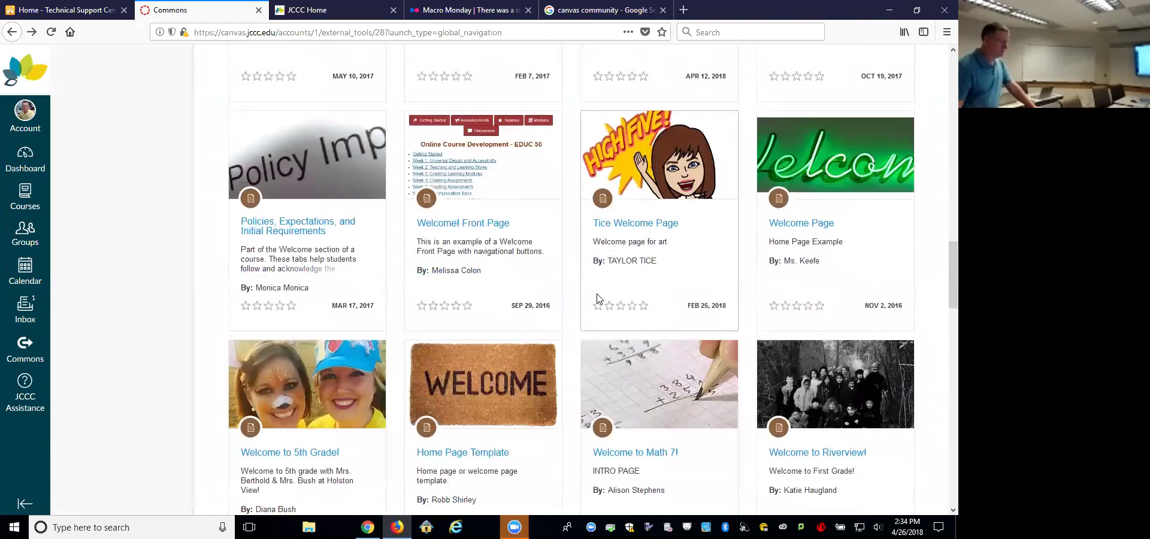
{"action": "scroll", "coordinate": [598, 296], "scroll_direction": "down", "scroll_amount": 5}
{"action": "scroll", "coordinate": [598, 294], "scroll_direction": "down", "scroll_amount": 7}
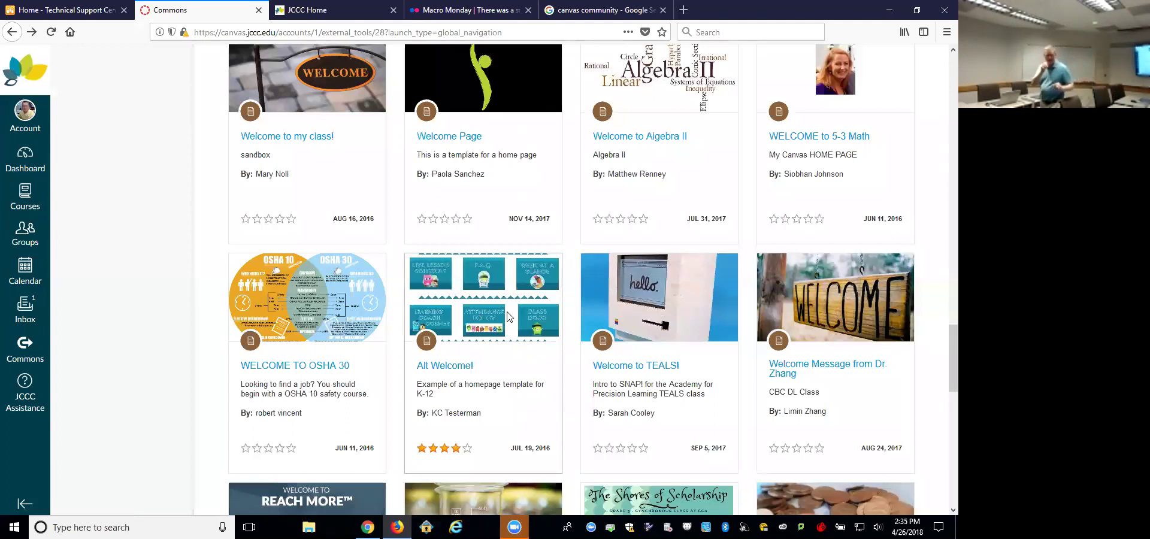
{"action": "scroll", "coordinate": [662, 332], "scroll_direction": "down", "scroll_amount": 2}
{"action": "scroll", "coordinate": [662, 332], "scroll_direction": "down", "scroll_amount": 8}
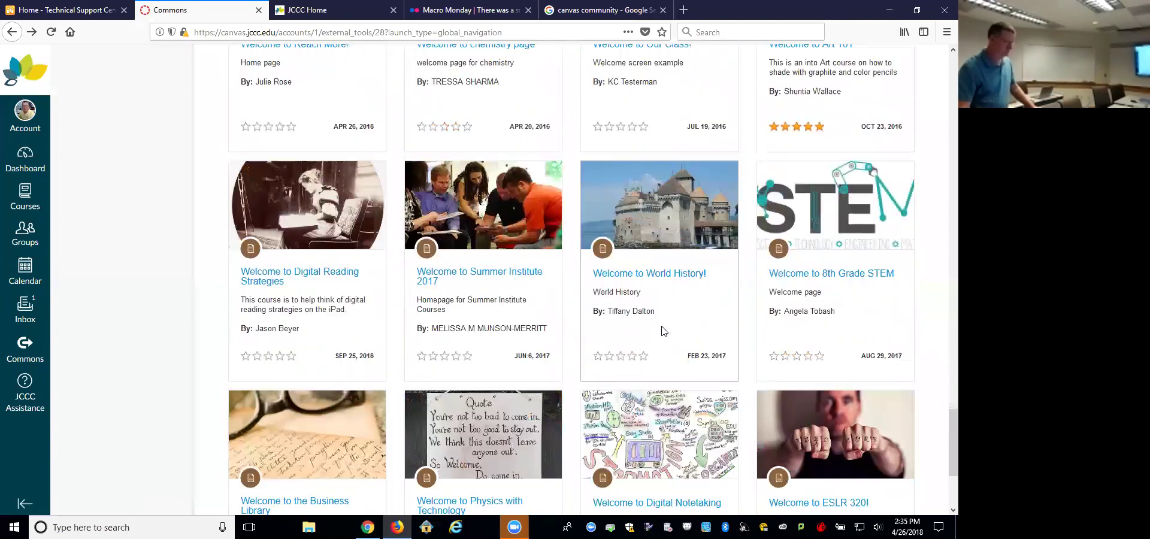
{"action": "scroll", "coordinate": [663, 331], "scroll_direction": "down", "scroll_amount": 3}
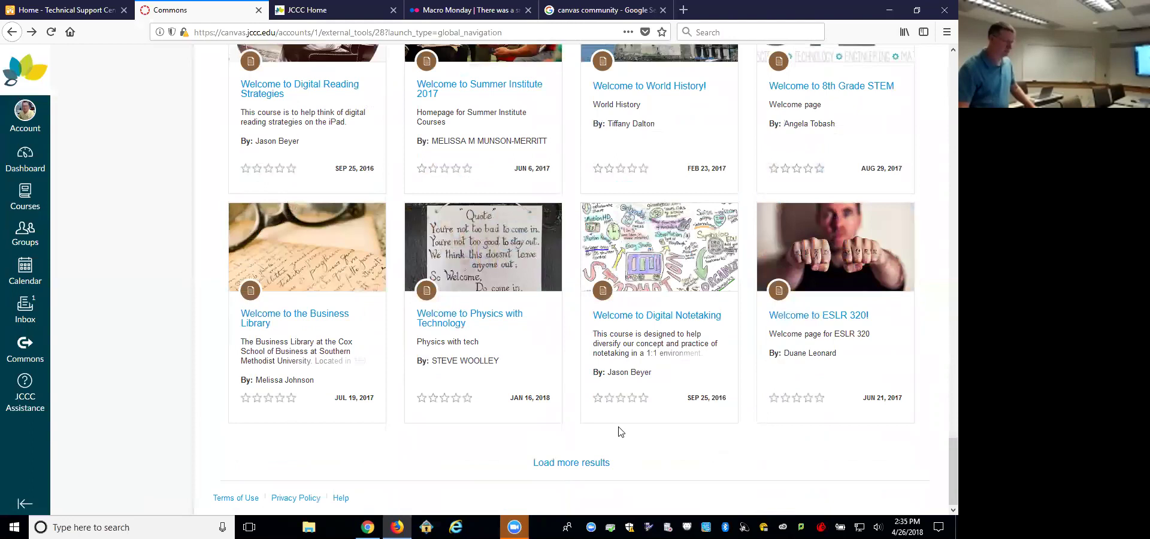
{"action": "scroll", "coordinate": [620, 431], "scroll_direction": "down", "scroll_amount": 7}
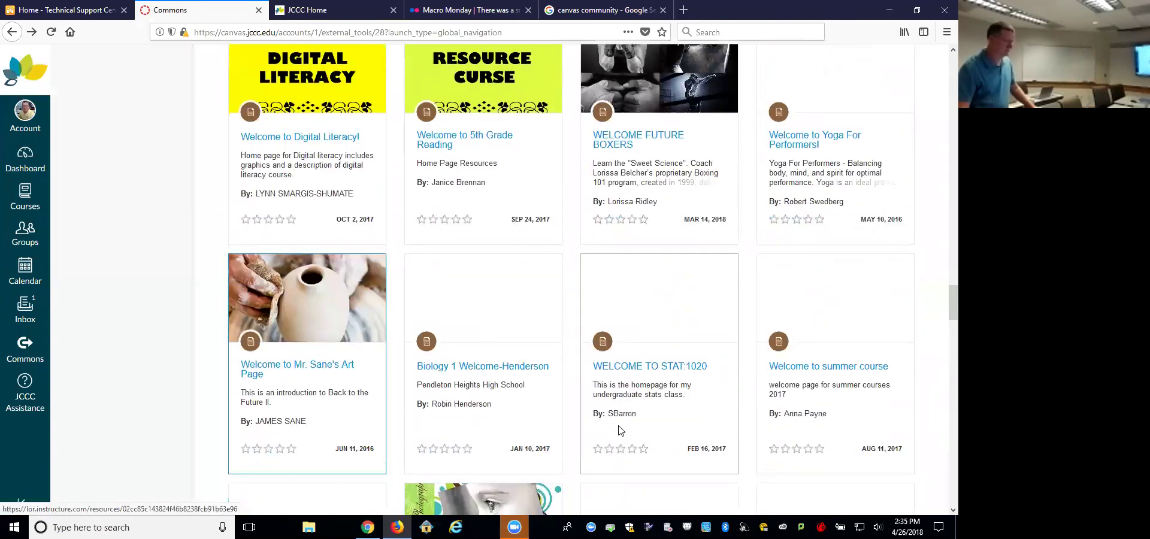
{"action": "scroll", "coordinate": [629, 418], "scroll_direction": "down", "scroll_amount": 5}
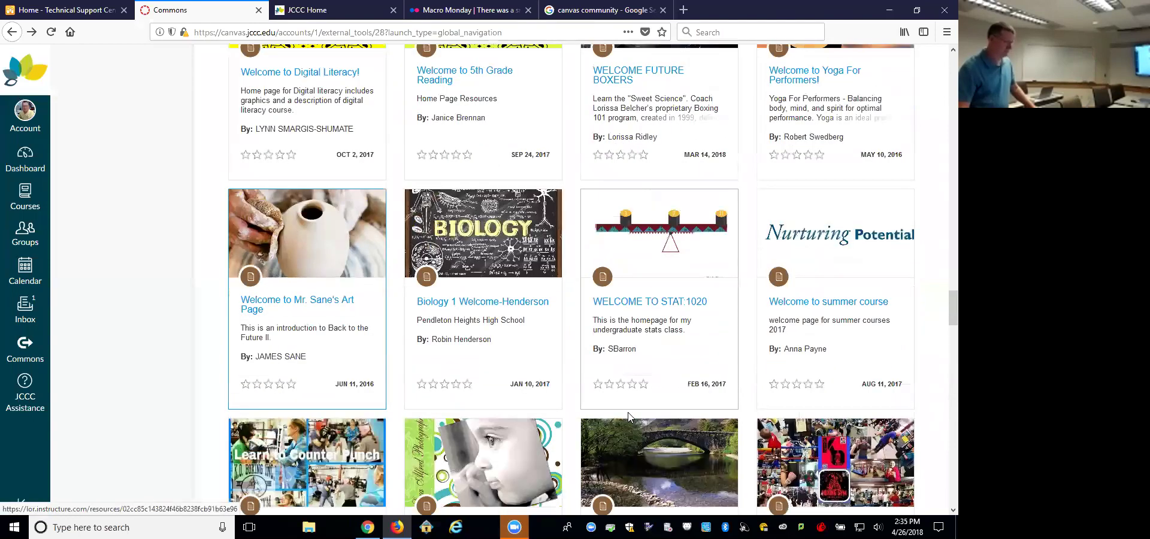
{"action": "scroll", "coordinate": [629, 418], "scroll_direction": "down", "scroll_amount": 10}
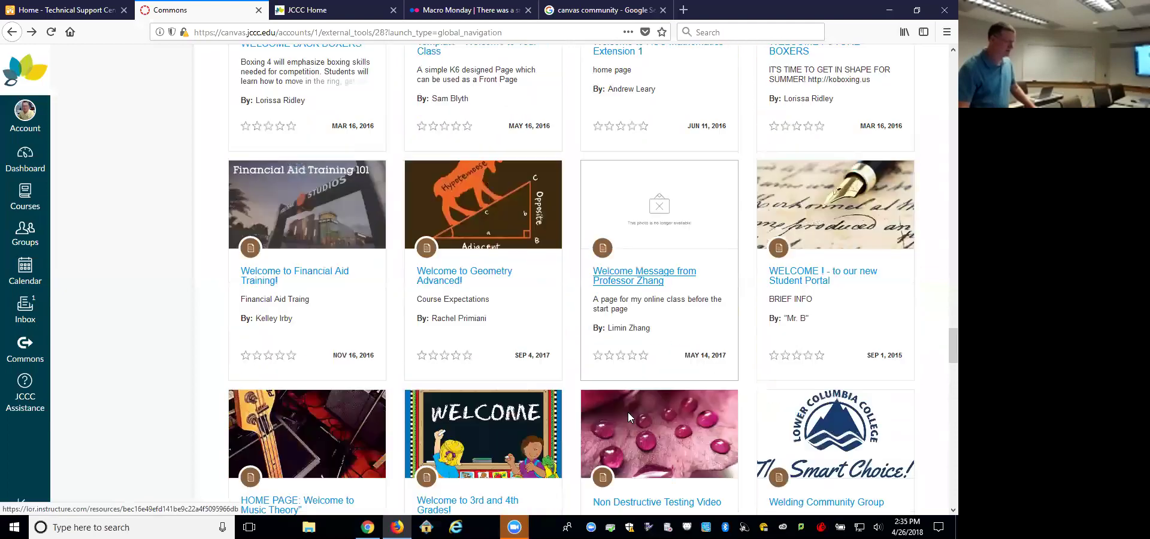
{"action": "scroll", "coordinate": [629, 417], "scroll_direction": "down", "scroll_amount": 9}
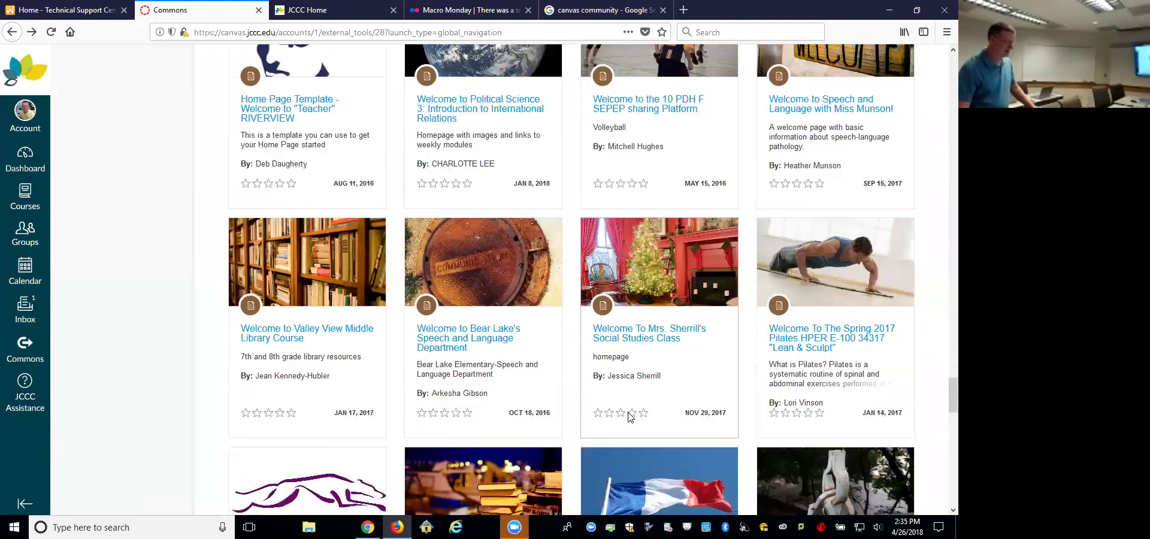
{"action": "scroll", "coordinate": [627, 417], "scroll_direction": "down", "scroll_amount": 3}
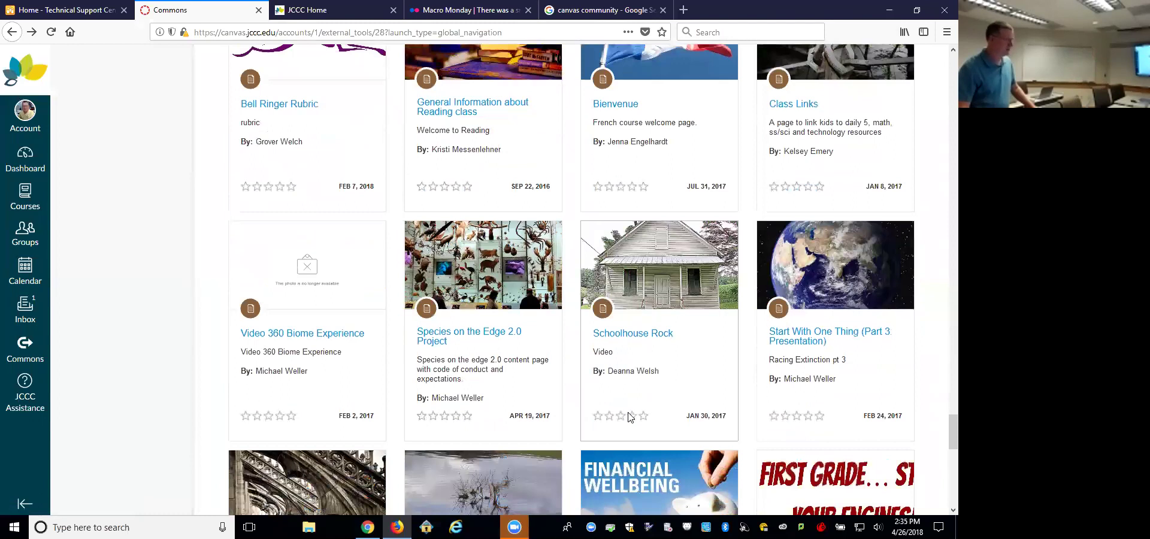
{"action": "scroll", "coordinate": [630, 418], "scroll_direction": "down", "scroll_amount": 7}
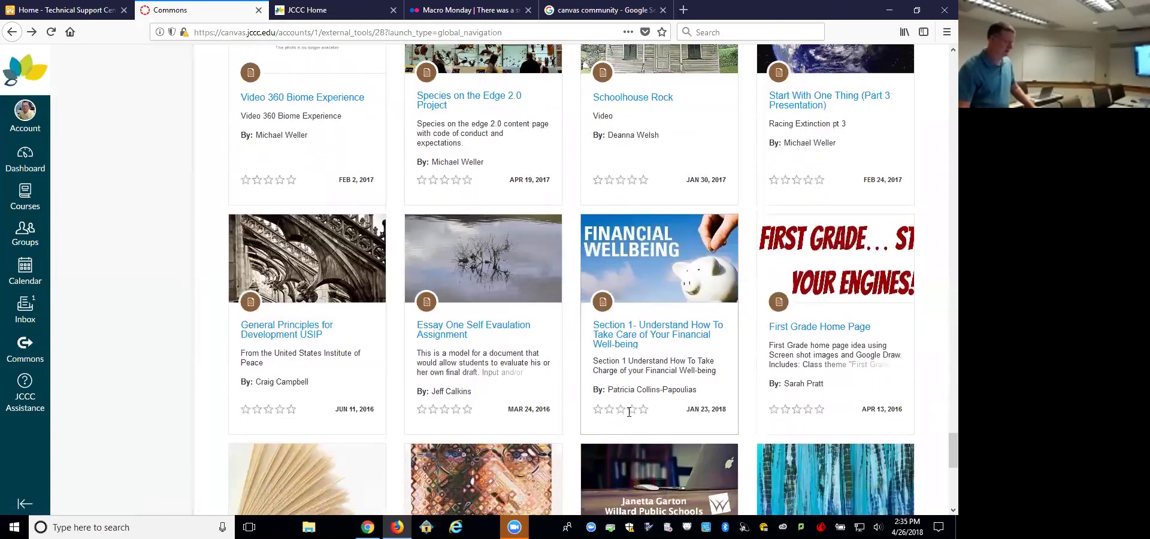
{"action": "scroll", "coordinate": [629, 412], "scroll_direction": "down", "scroll_amount": 3}
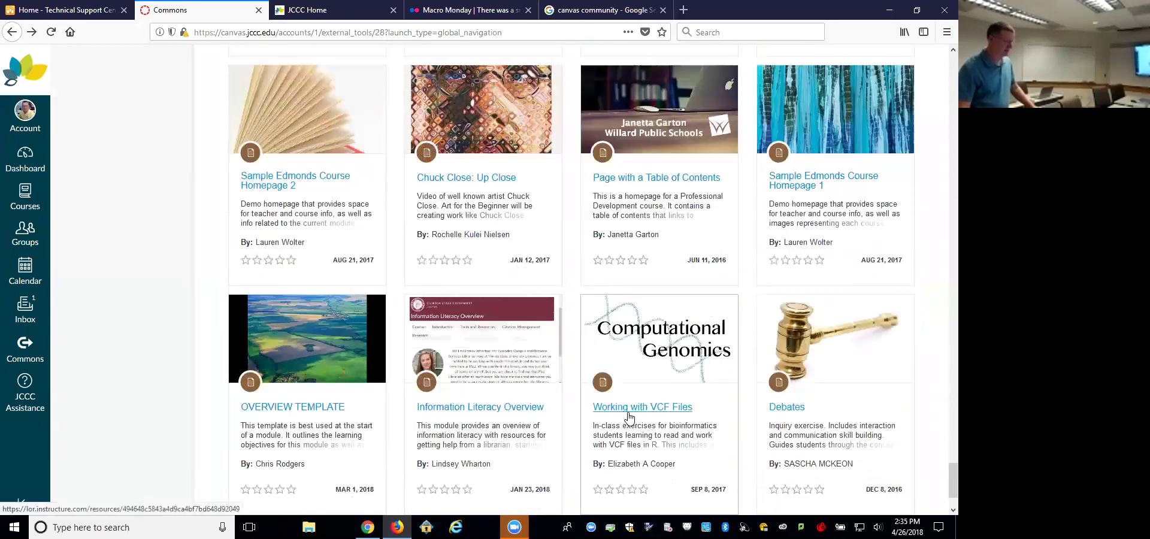
{"action": "scroll", "coordinate": [628, 416], "scroll_direction": "down", "scroll_amount": 2}
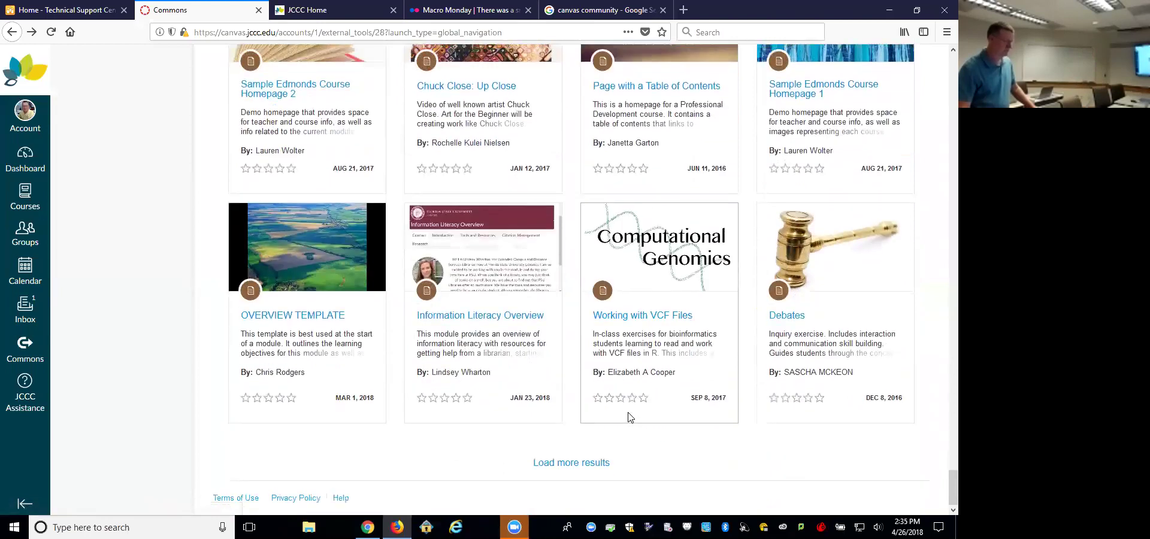
{"action": "scroll", "coordinate": [628, 417], "scroll_direction": "up", "scroll_amount": 15}
{"action": "scroll", "coordinate": [628, 413], "scroll_direction": "up", "scroll_amount": 20}
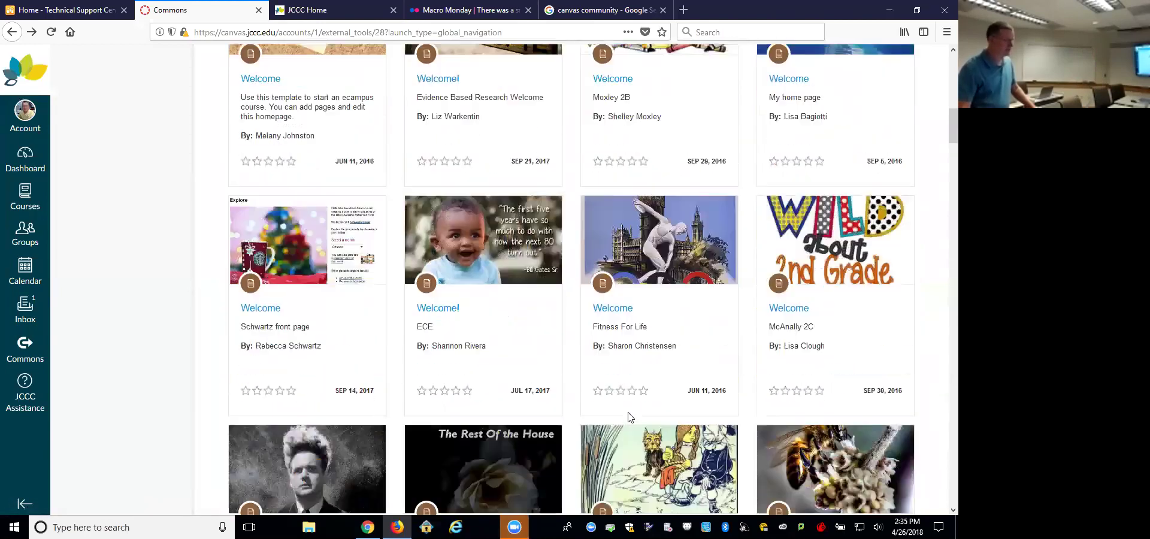
{"action": "scroll", "coordinate": [630, 417], "scroll_direction": "up", "scroll_amount": 5}
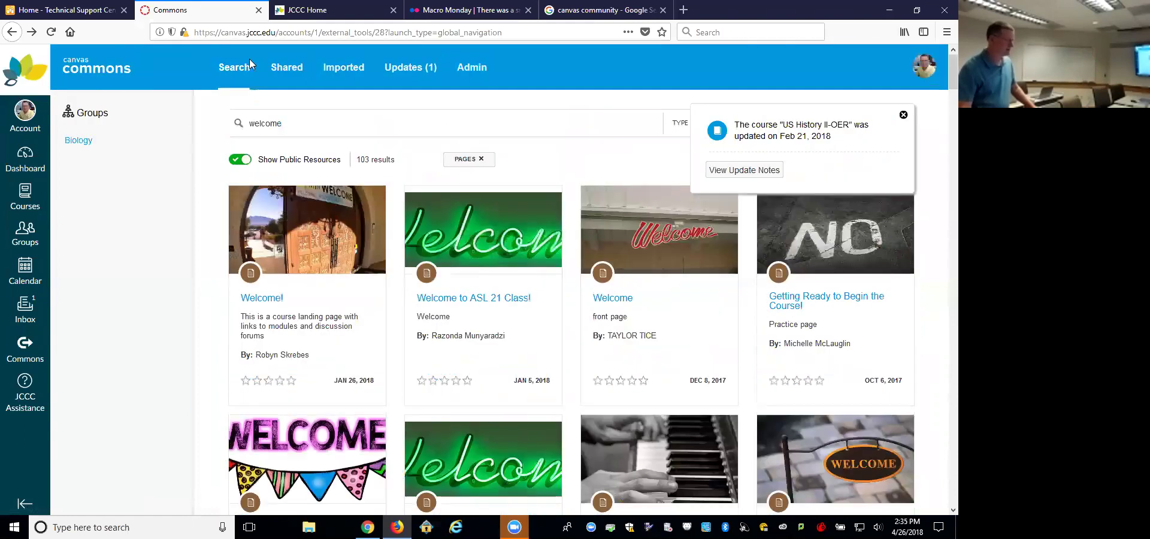
Step: Drop the welcome Pages filter, check and close the US History II-OER update, and go home
{"action": "left_click", "coordinate": [11, 33]}
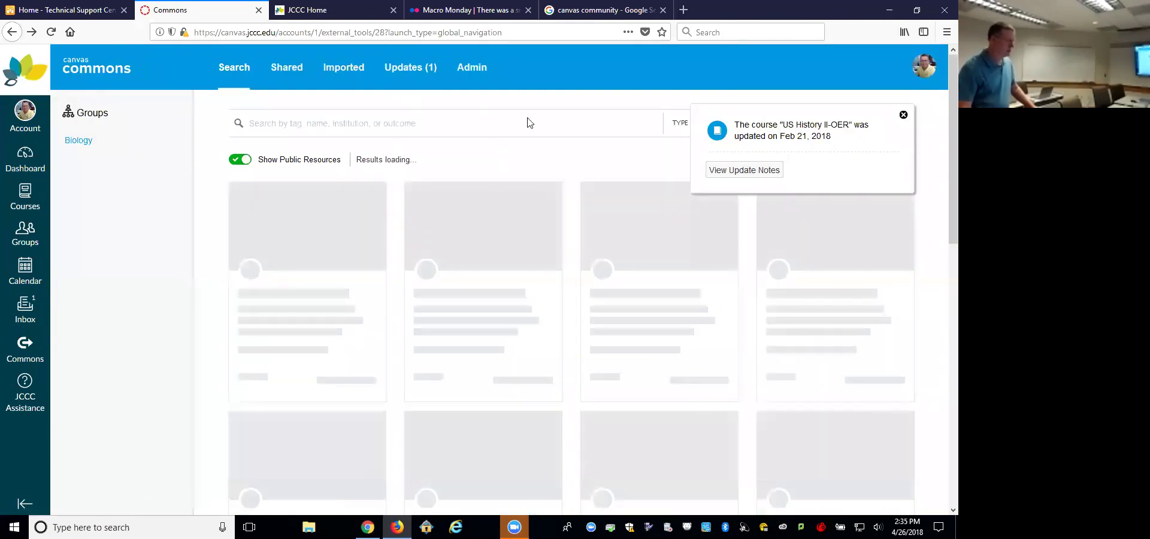
{"action": "double_click", "coordinate": [764, 180]}
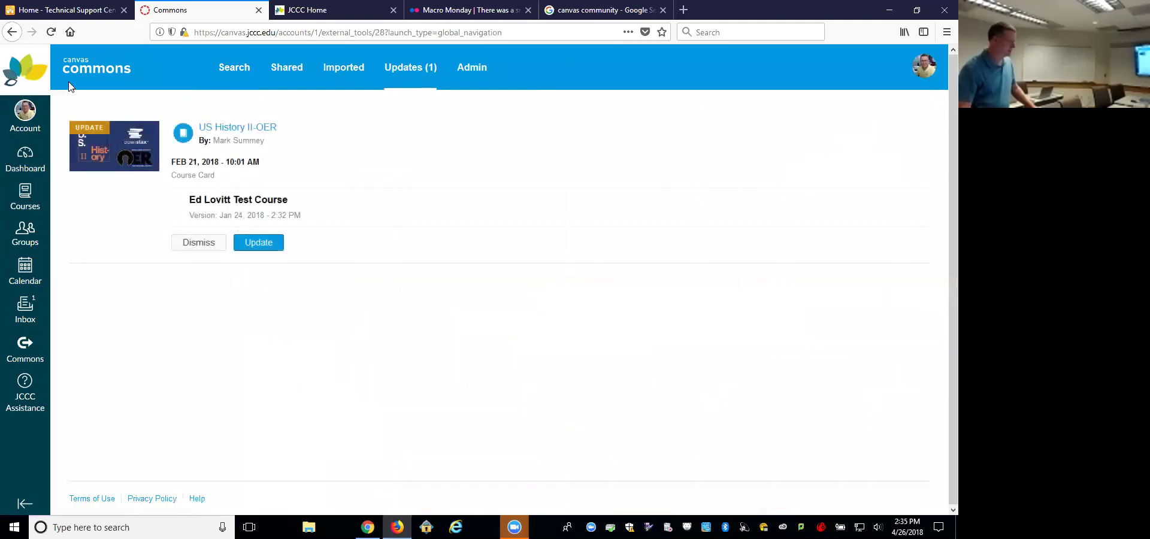
{"action": "left_click", "coordinate": [11, 32]}
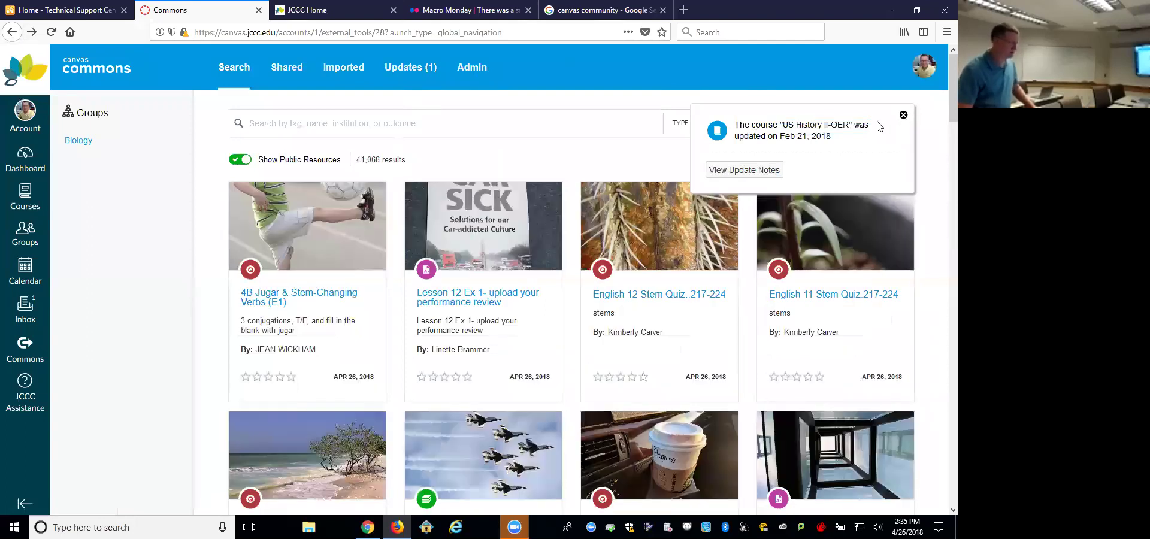
{"action": "left_click", "coordinate": [902, 115]}
{"action": "left_click", "coordinate": [87, 70]}
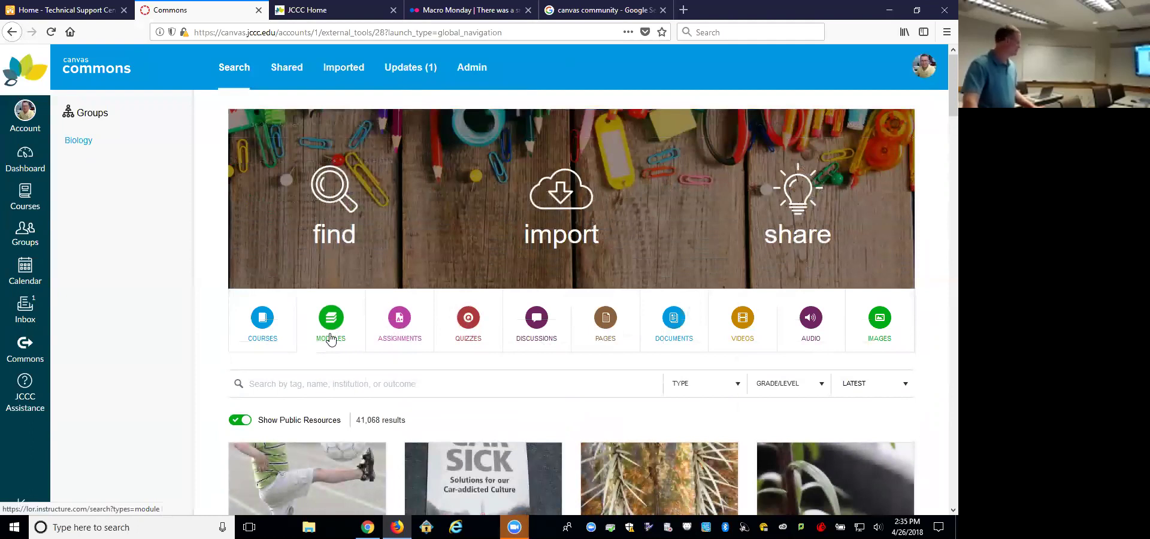
Step: Search Commons for 'jccc' to find the JCCC Student Tutorial Course
{"action": "scroll", "coordinate": [513, 402], "scroll_direction": "down", "scroll_amount": 3}
{"action": "scroll", "coordinate": [470, 389], "scroll_direction": "up", "scroll_amount": 3}
{"action": "left_click", "coordinate": [390, 385]}
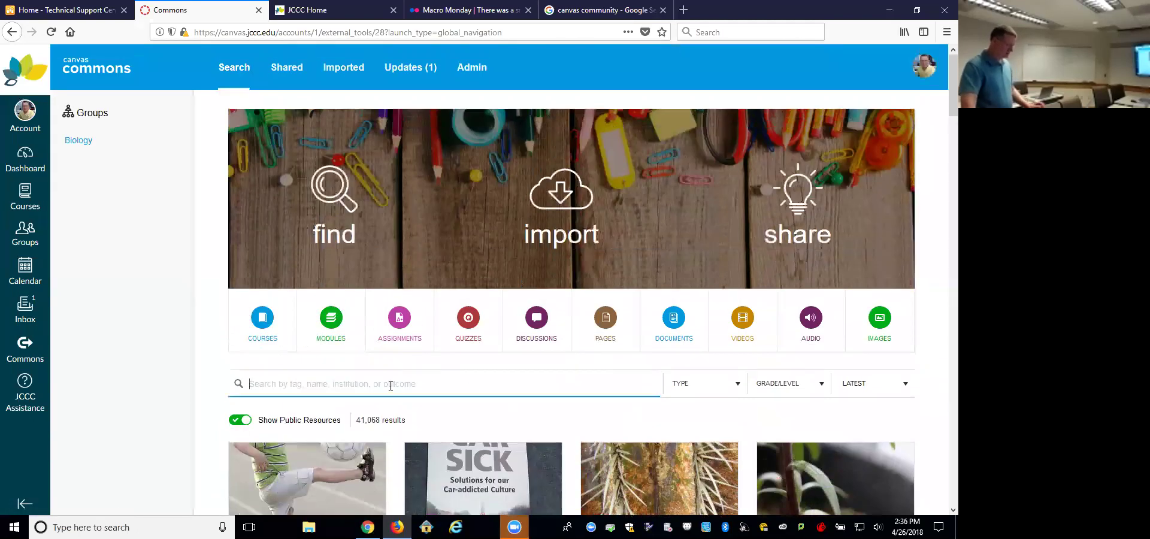
{"action": "type", "text": "jccc"}
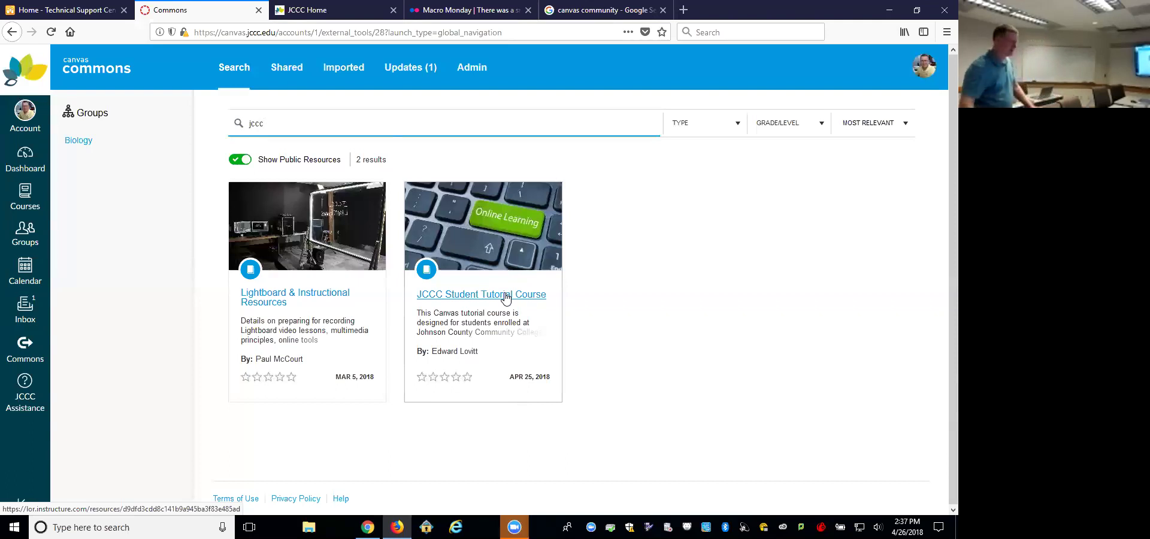
Step: From the Dashboard, open Late Spring 2018 - iTeach with Canvas and scroll its modules
{"action": "left_click", "coordinate": [29, 157]}
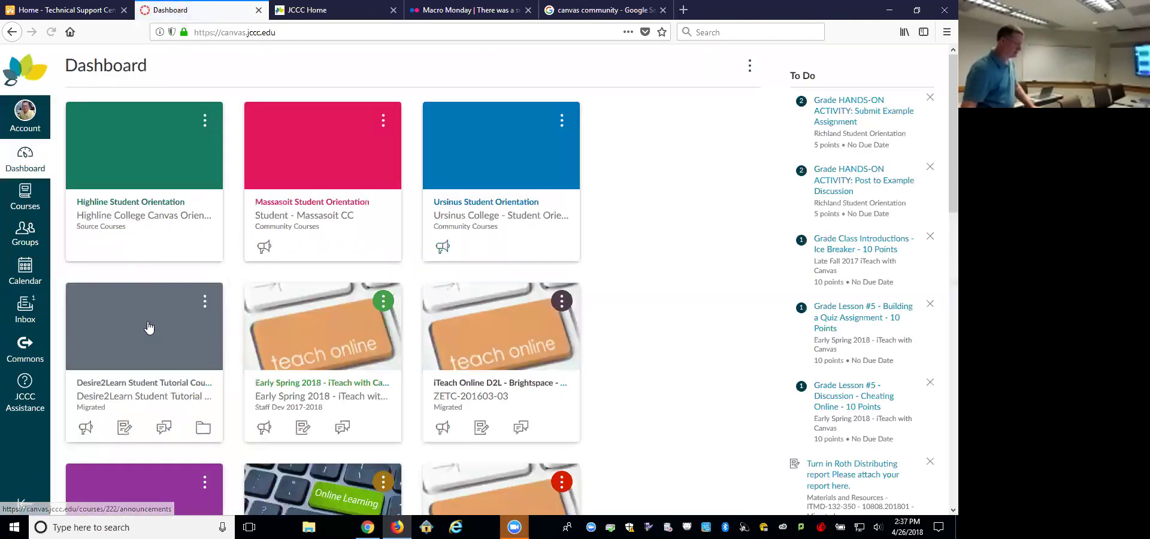
{"action": "scroll", "coordinate": [385, 321], "scroll_direction": "down", "scroll_amount": 5}
{"action": "left_click", "coordinate": [501, 292]}
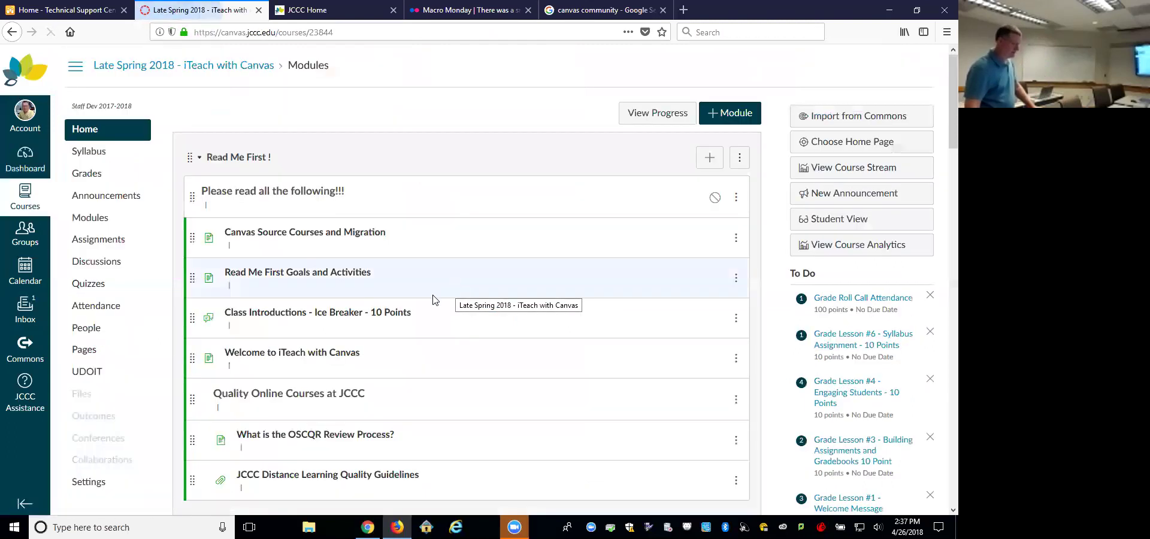
{"action": "scroll", "coordinate": [444, 339], "scroll_direction": "down", "scroll_amount": 5}
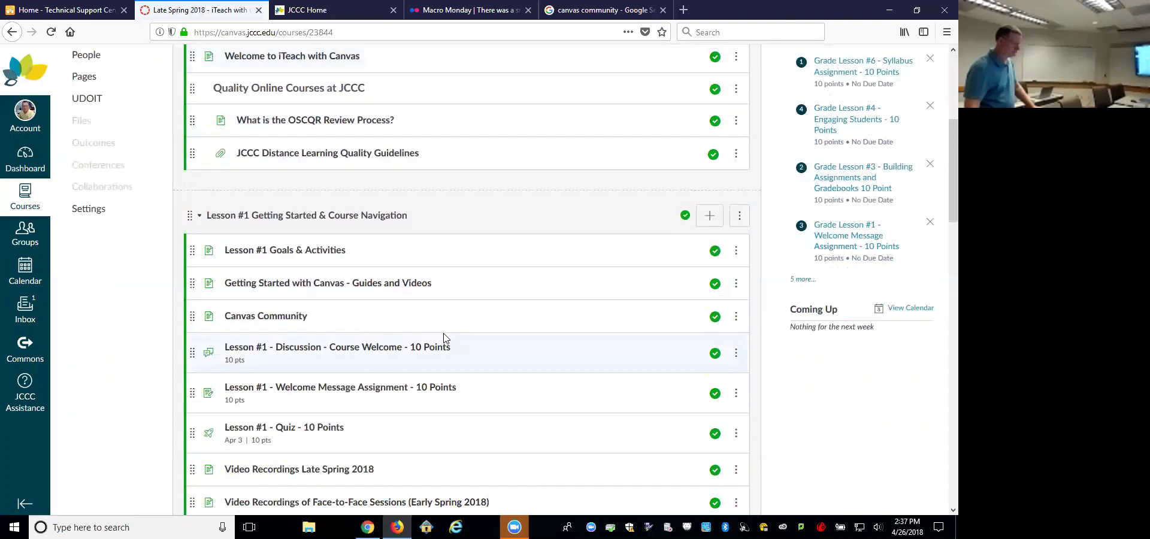
{"action": "scroll", "coordinate": [444, 338], "scroll_direction": "down", "scroll_amount": 3}
Step: Open the 'Video Recordings Late Spring 2018' module page and scroll down to the Quizzes in Canvas video
{"action": "left_click", "coordinate": [335, 266]}
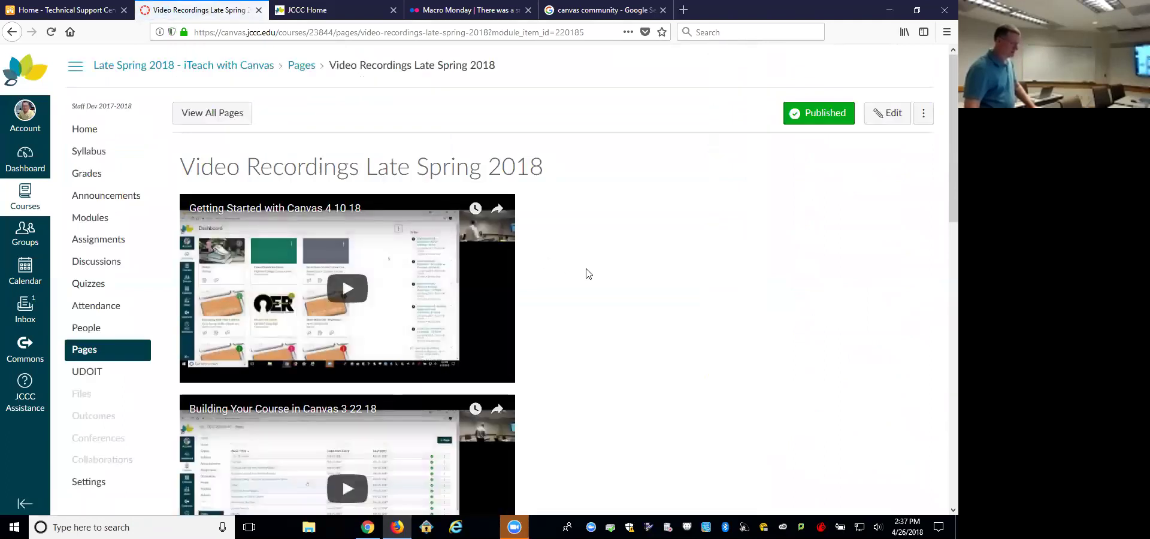
{"action": "scroll", "coordinate": [588, 273], "scroll_direction": "down", "scroll_amount": 8}
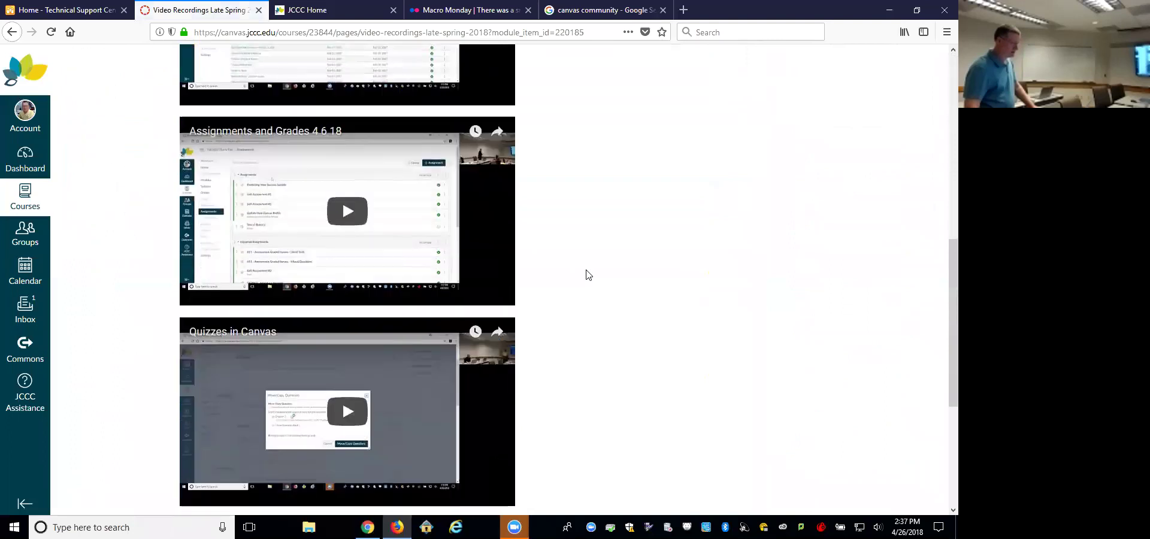
{"action": "scroll", "coordinate": [588, 274], "scroll_direction": "down", "scroll_amount": 4}
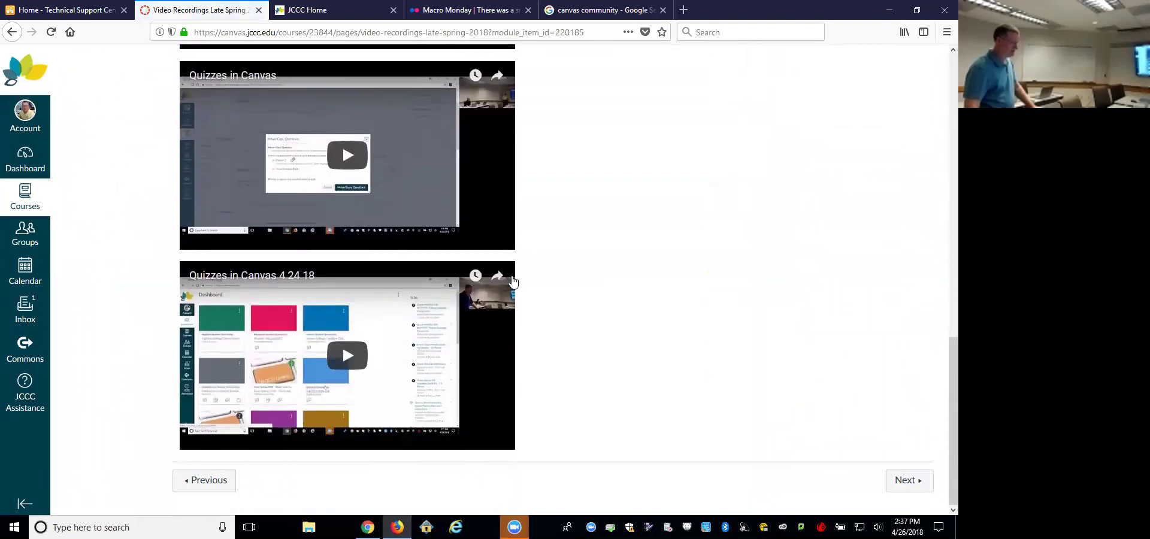